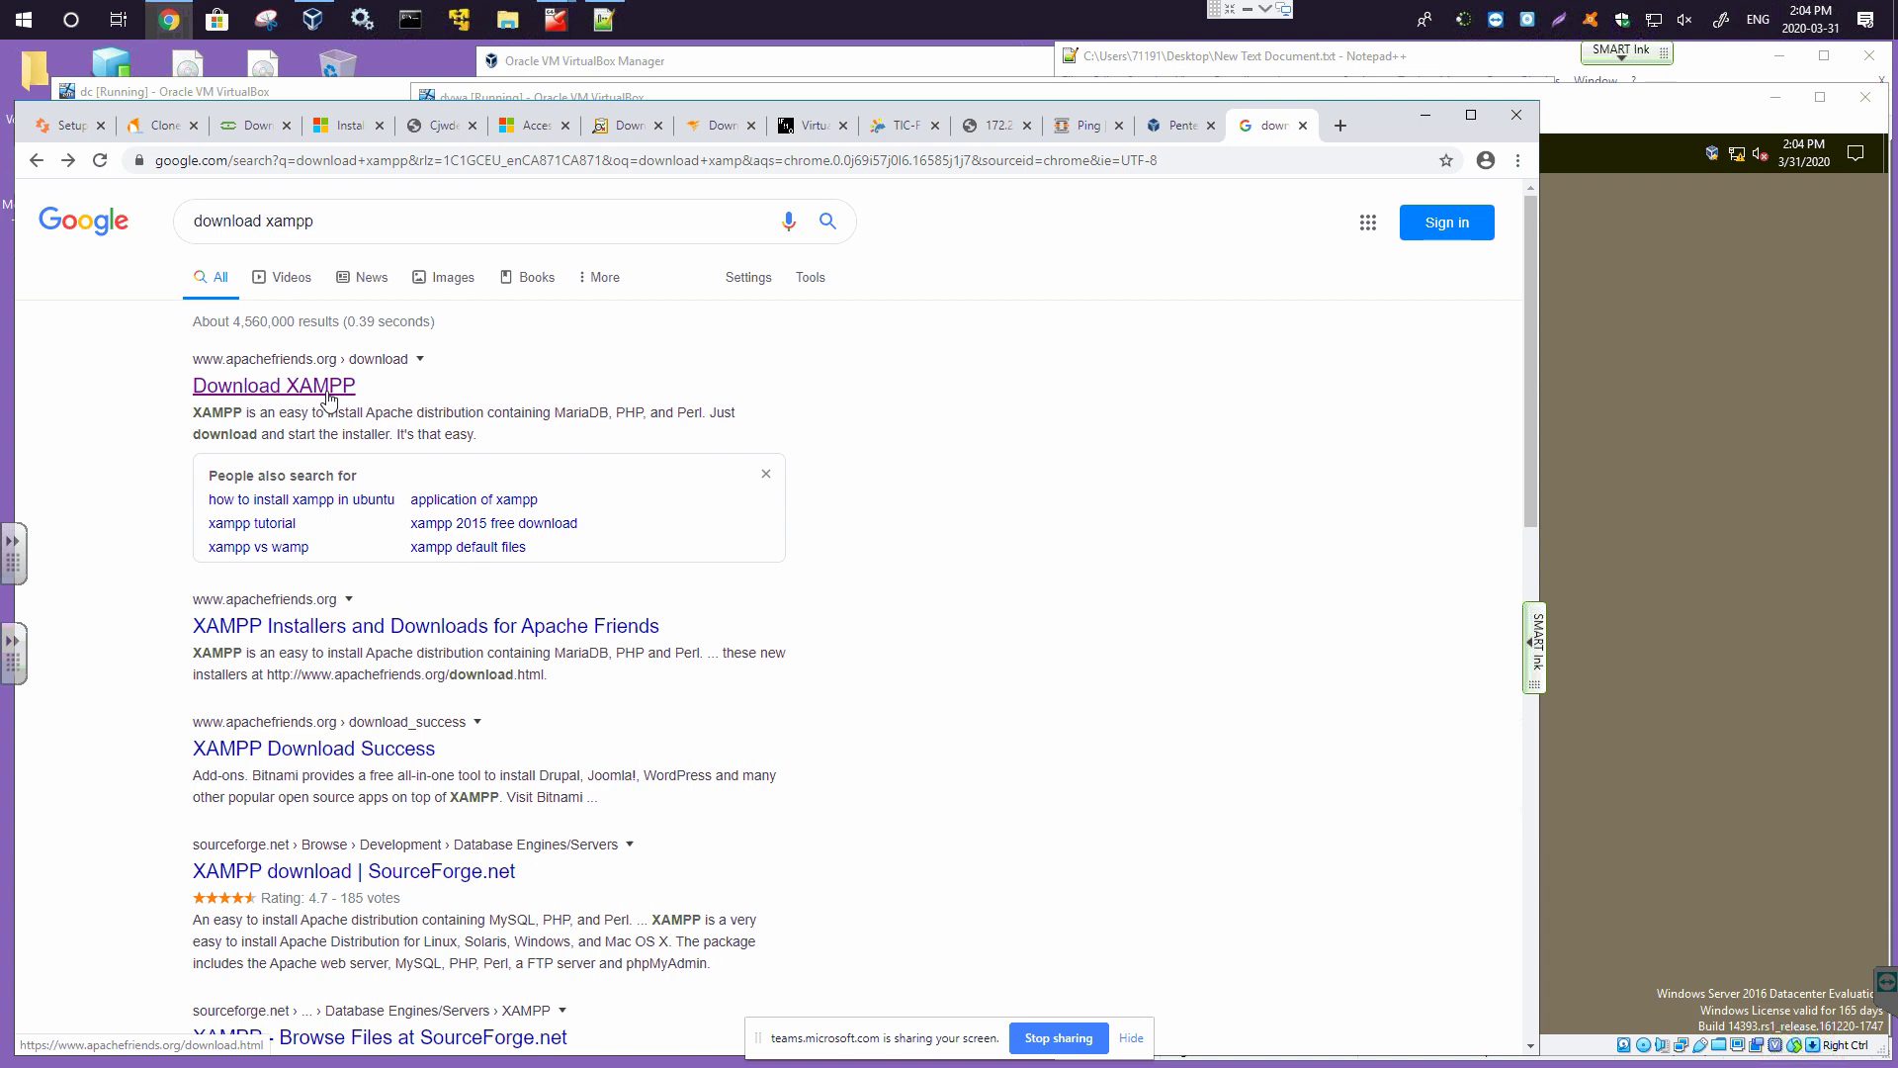
Open the Apache Friends XAMPP download page and download the 64-bit Windows version 7.2.28 / PHP 7.2.28.
click(329, 387)
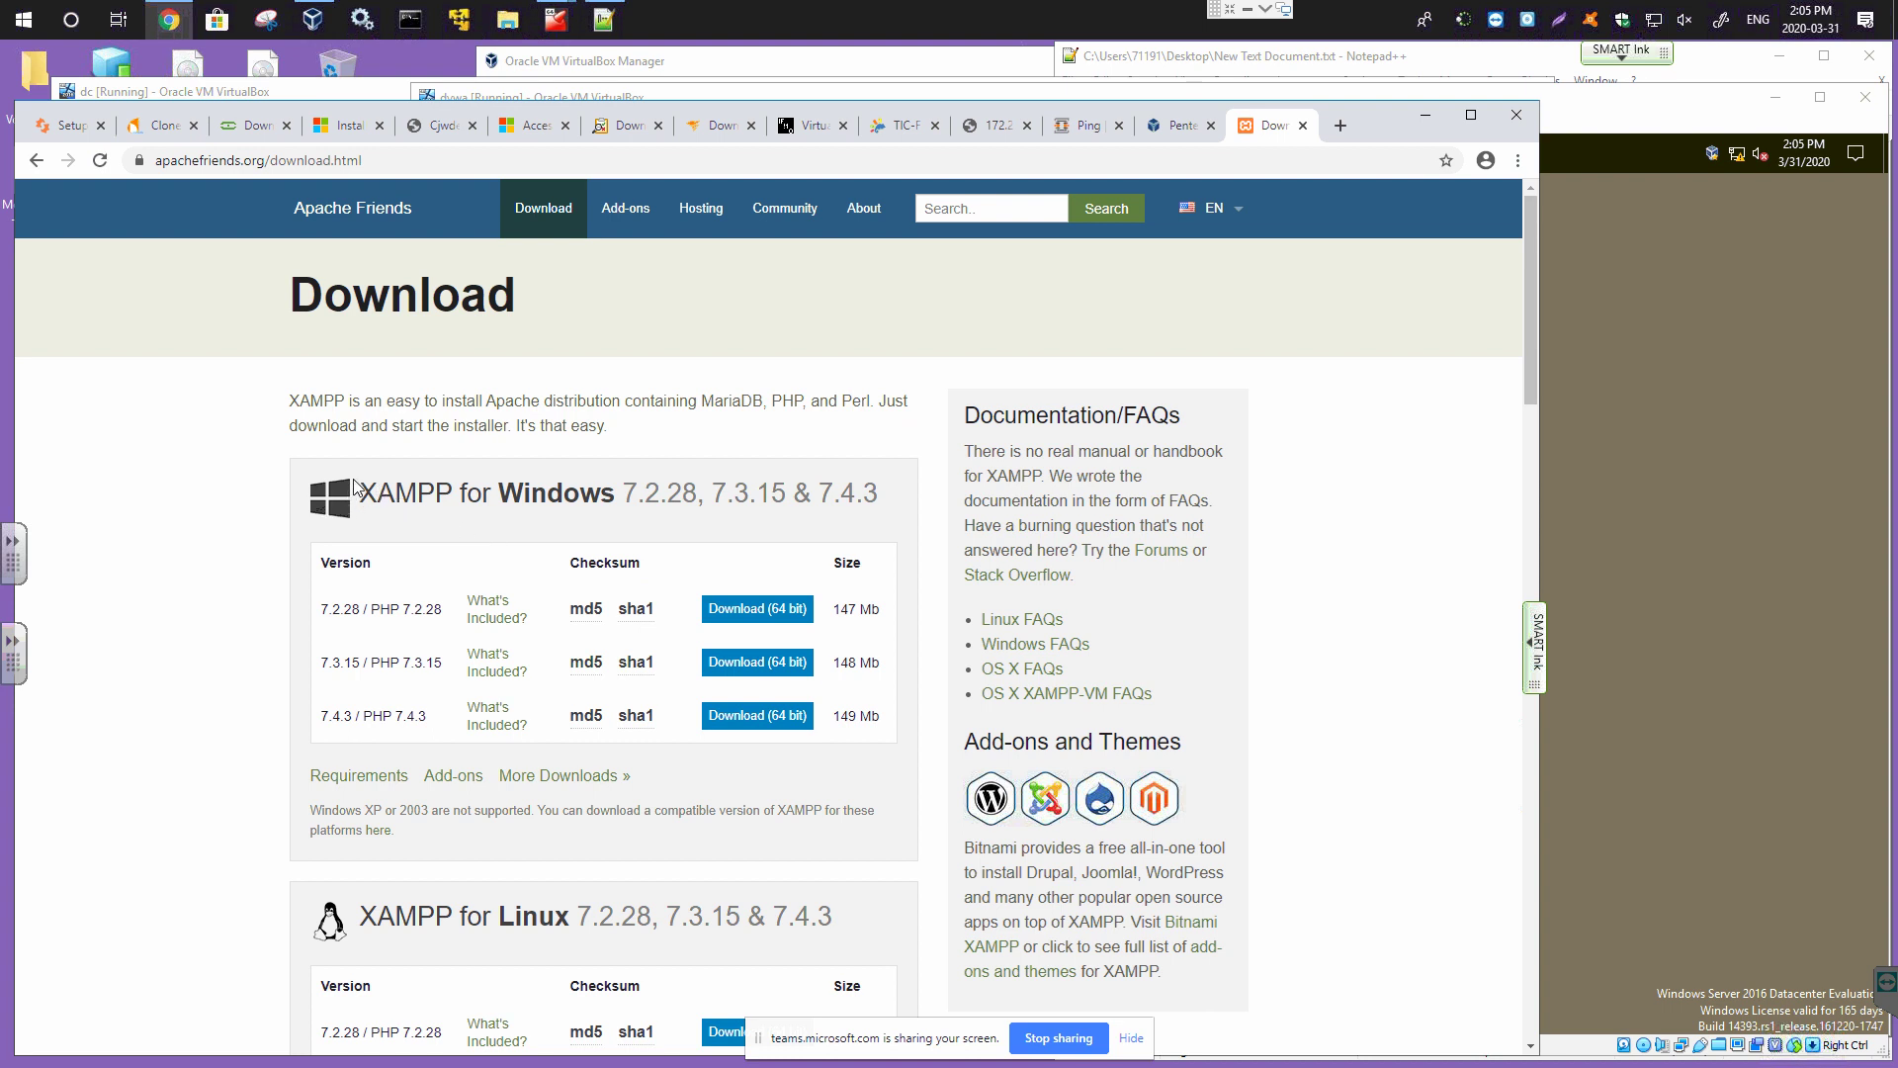
scroll(376, 481, down, 7)
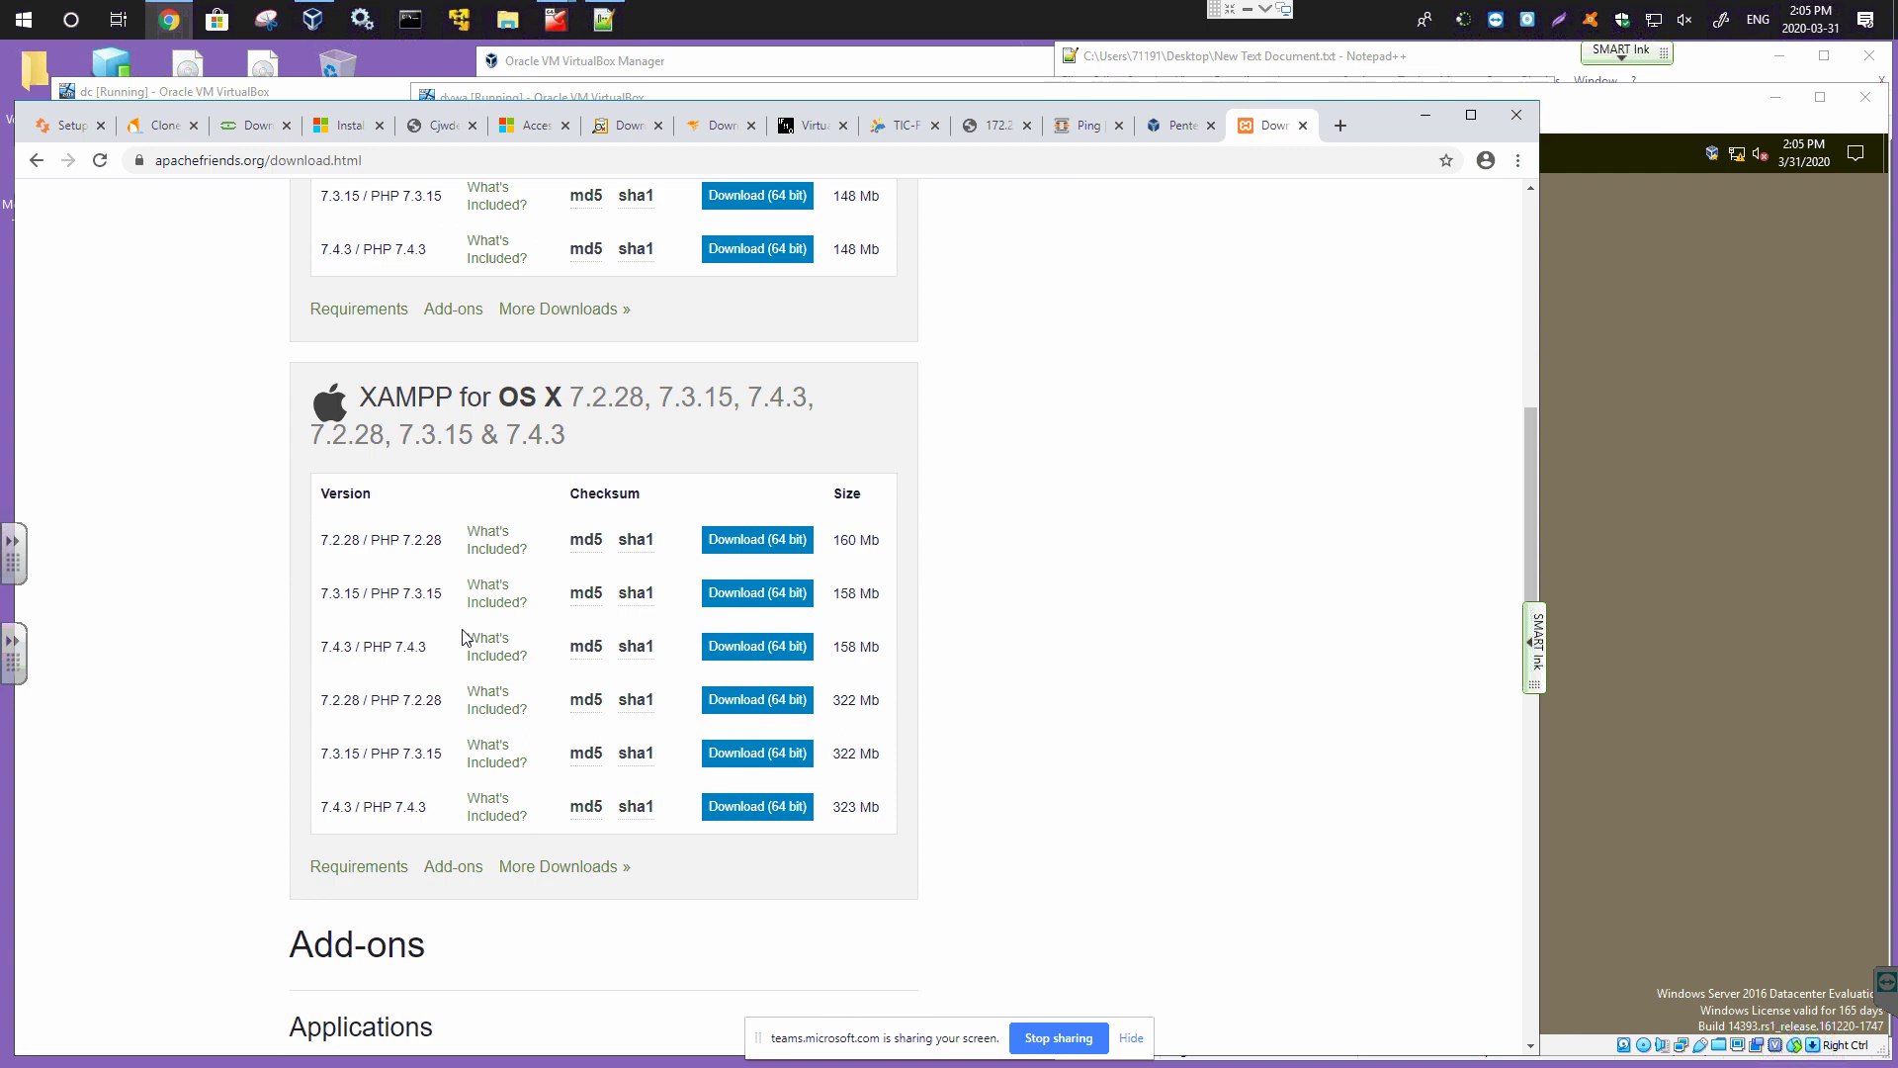
scroll(464, 636, up, 9)
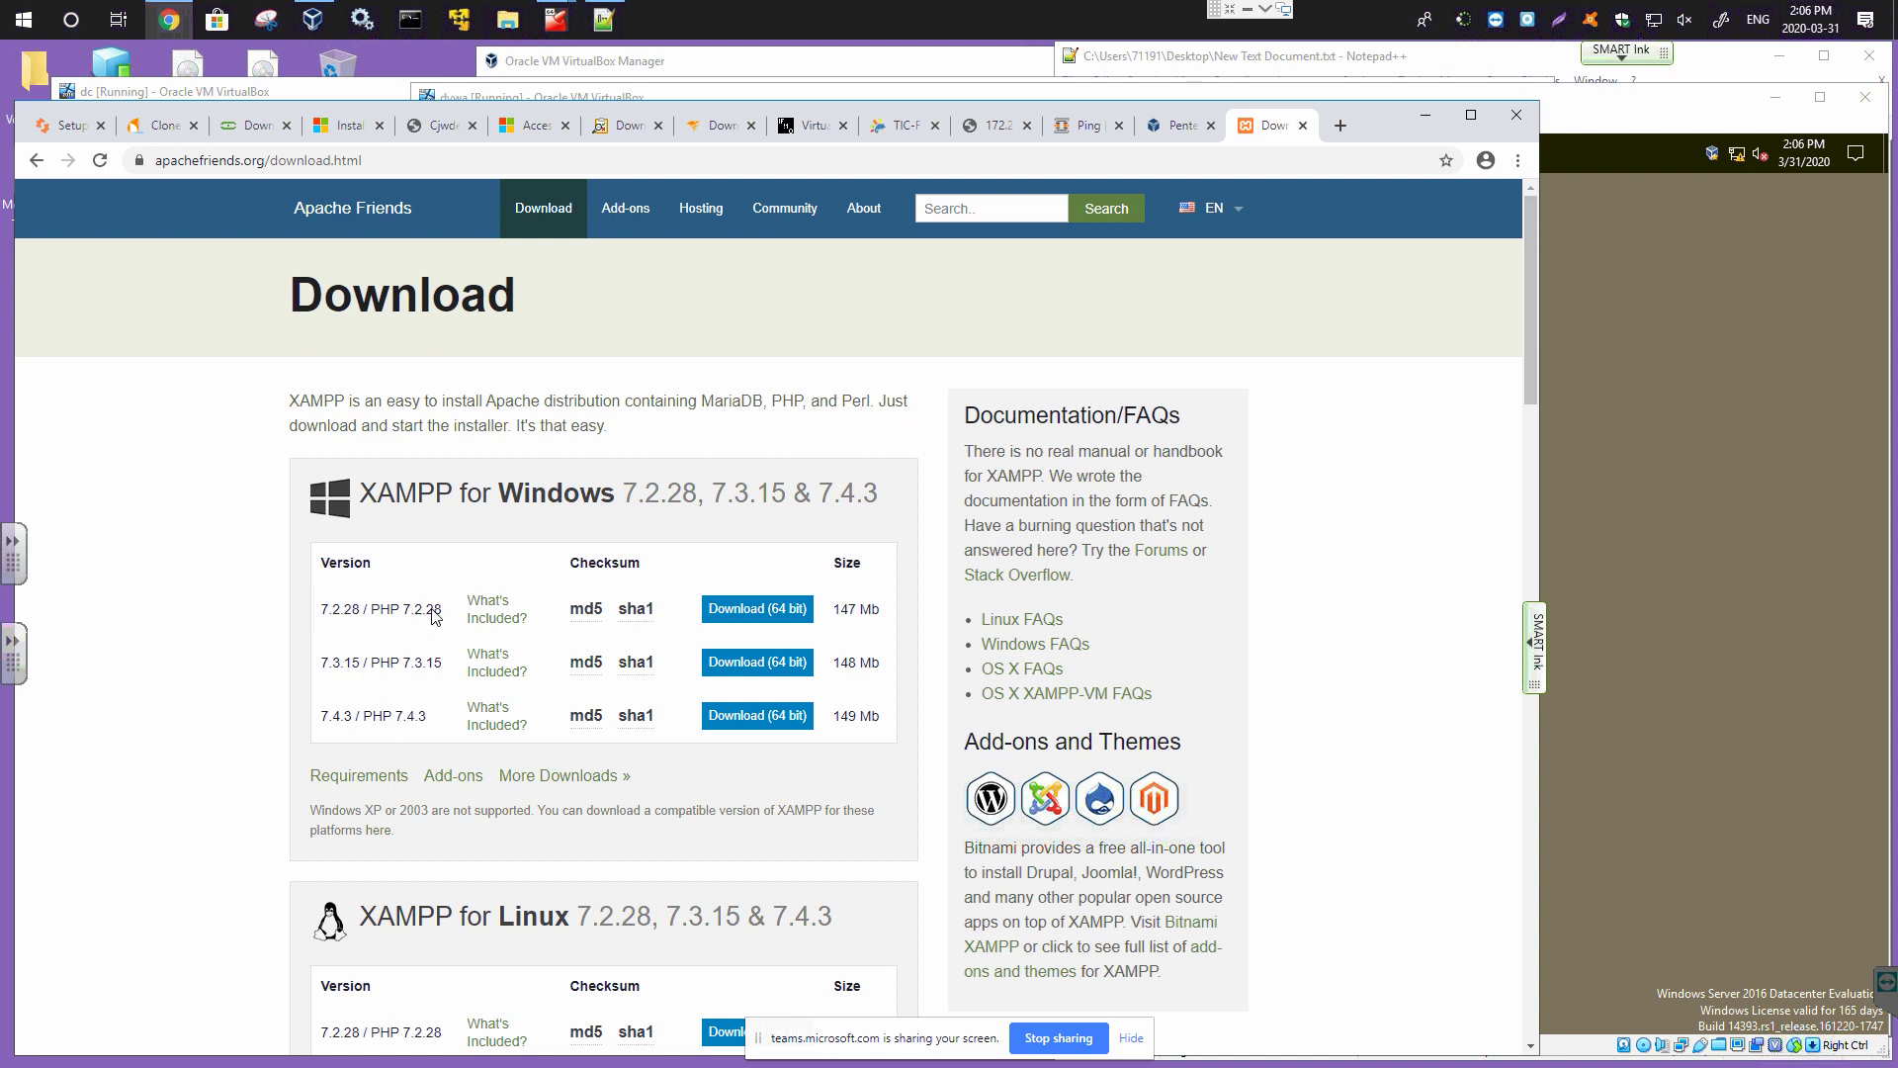
click(799, 610)
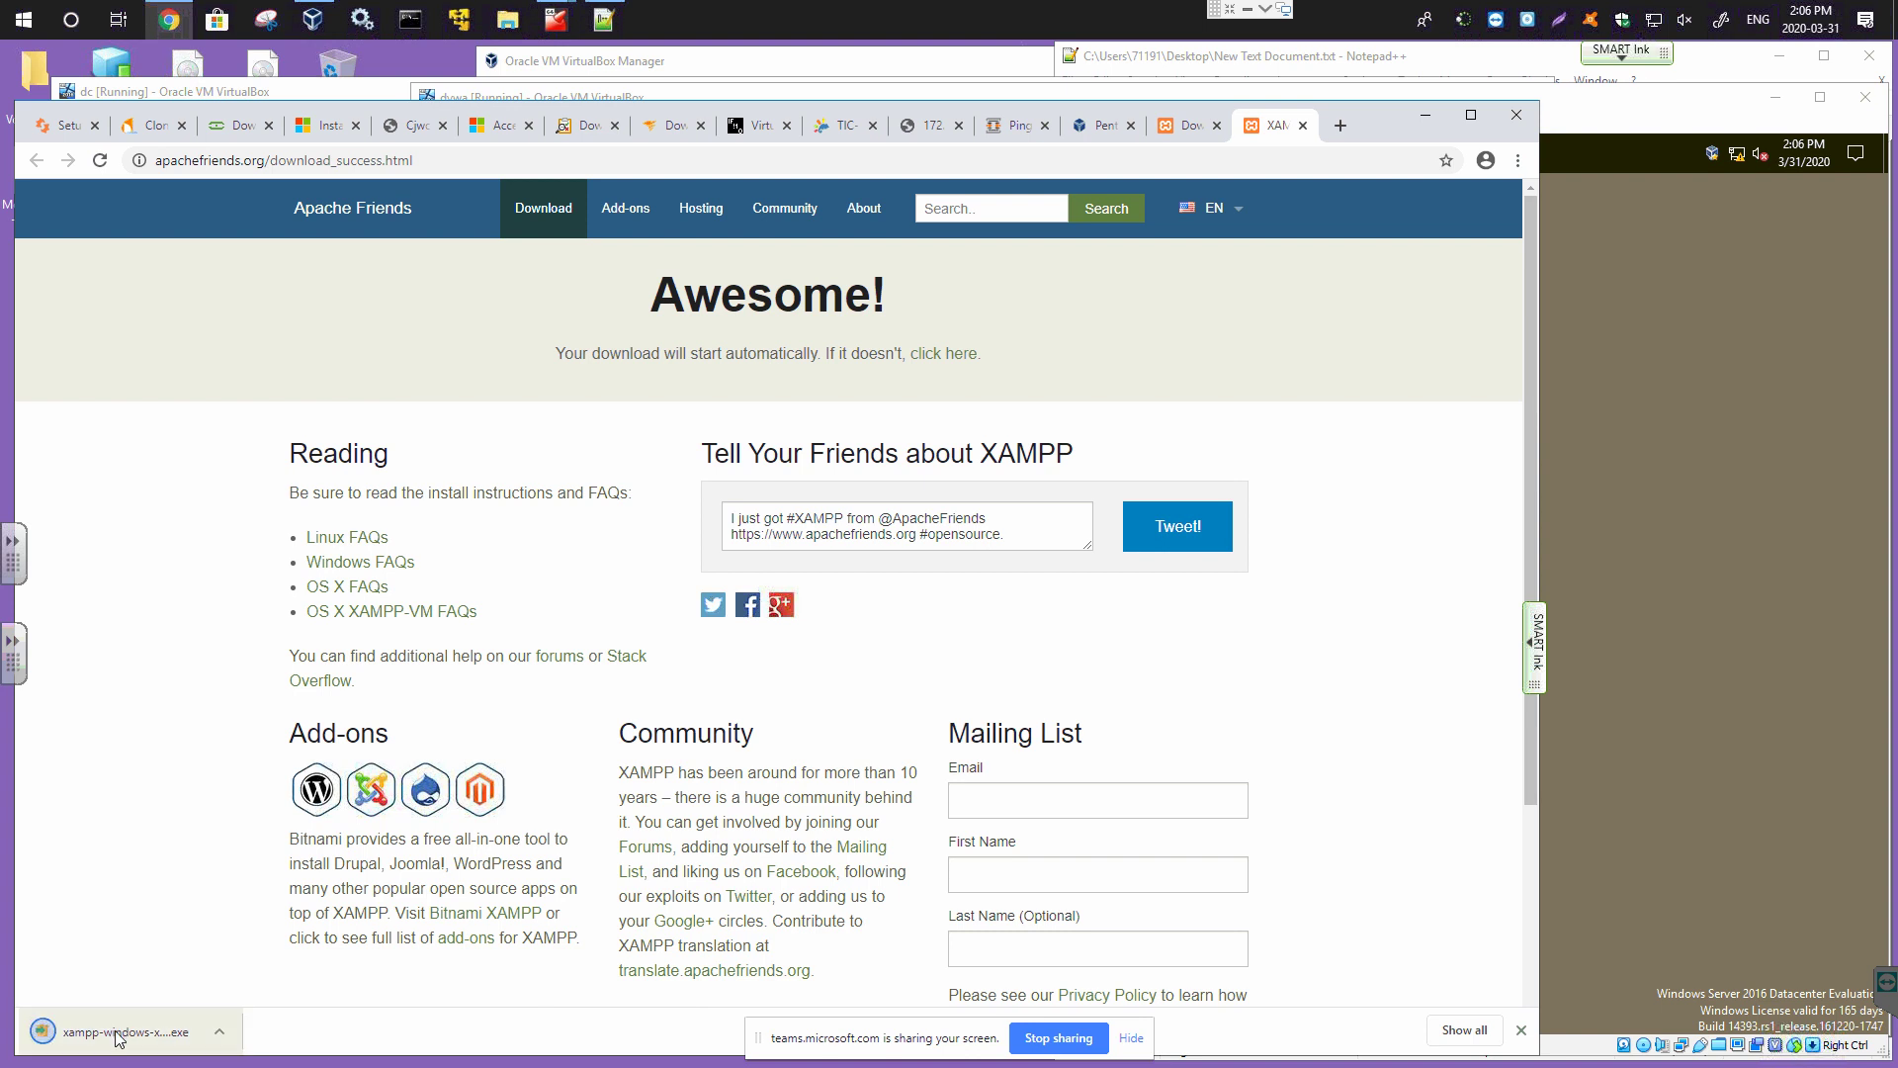
Minimize the browser and the dvwa and dc virtual machine windows to clear the desktop.
click(1424, 114)
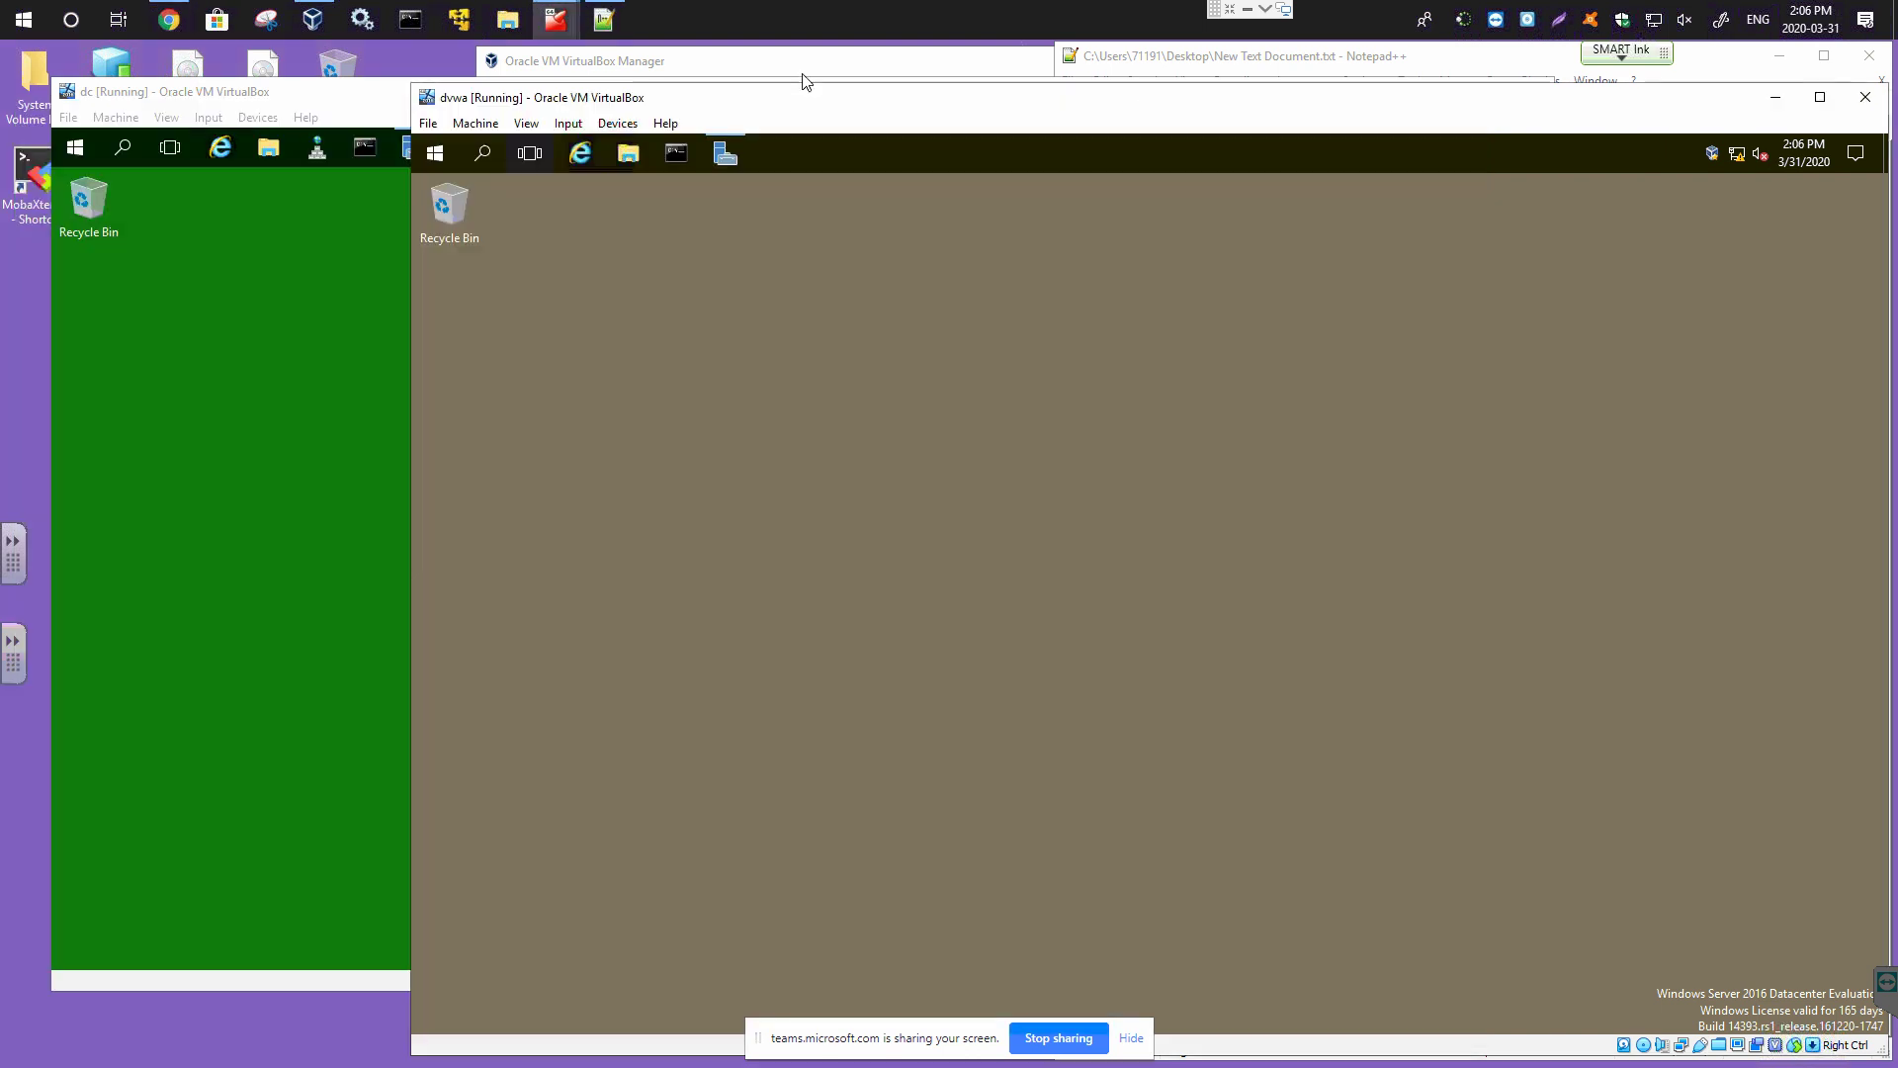
click(1775, 97)
click(1439, 91)
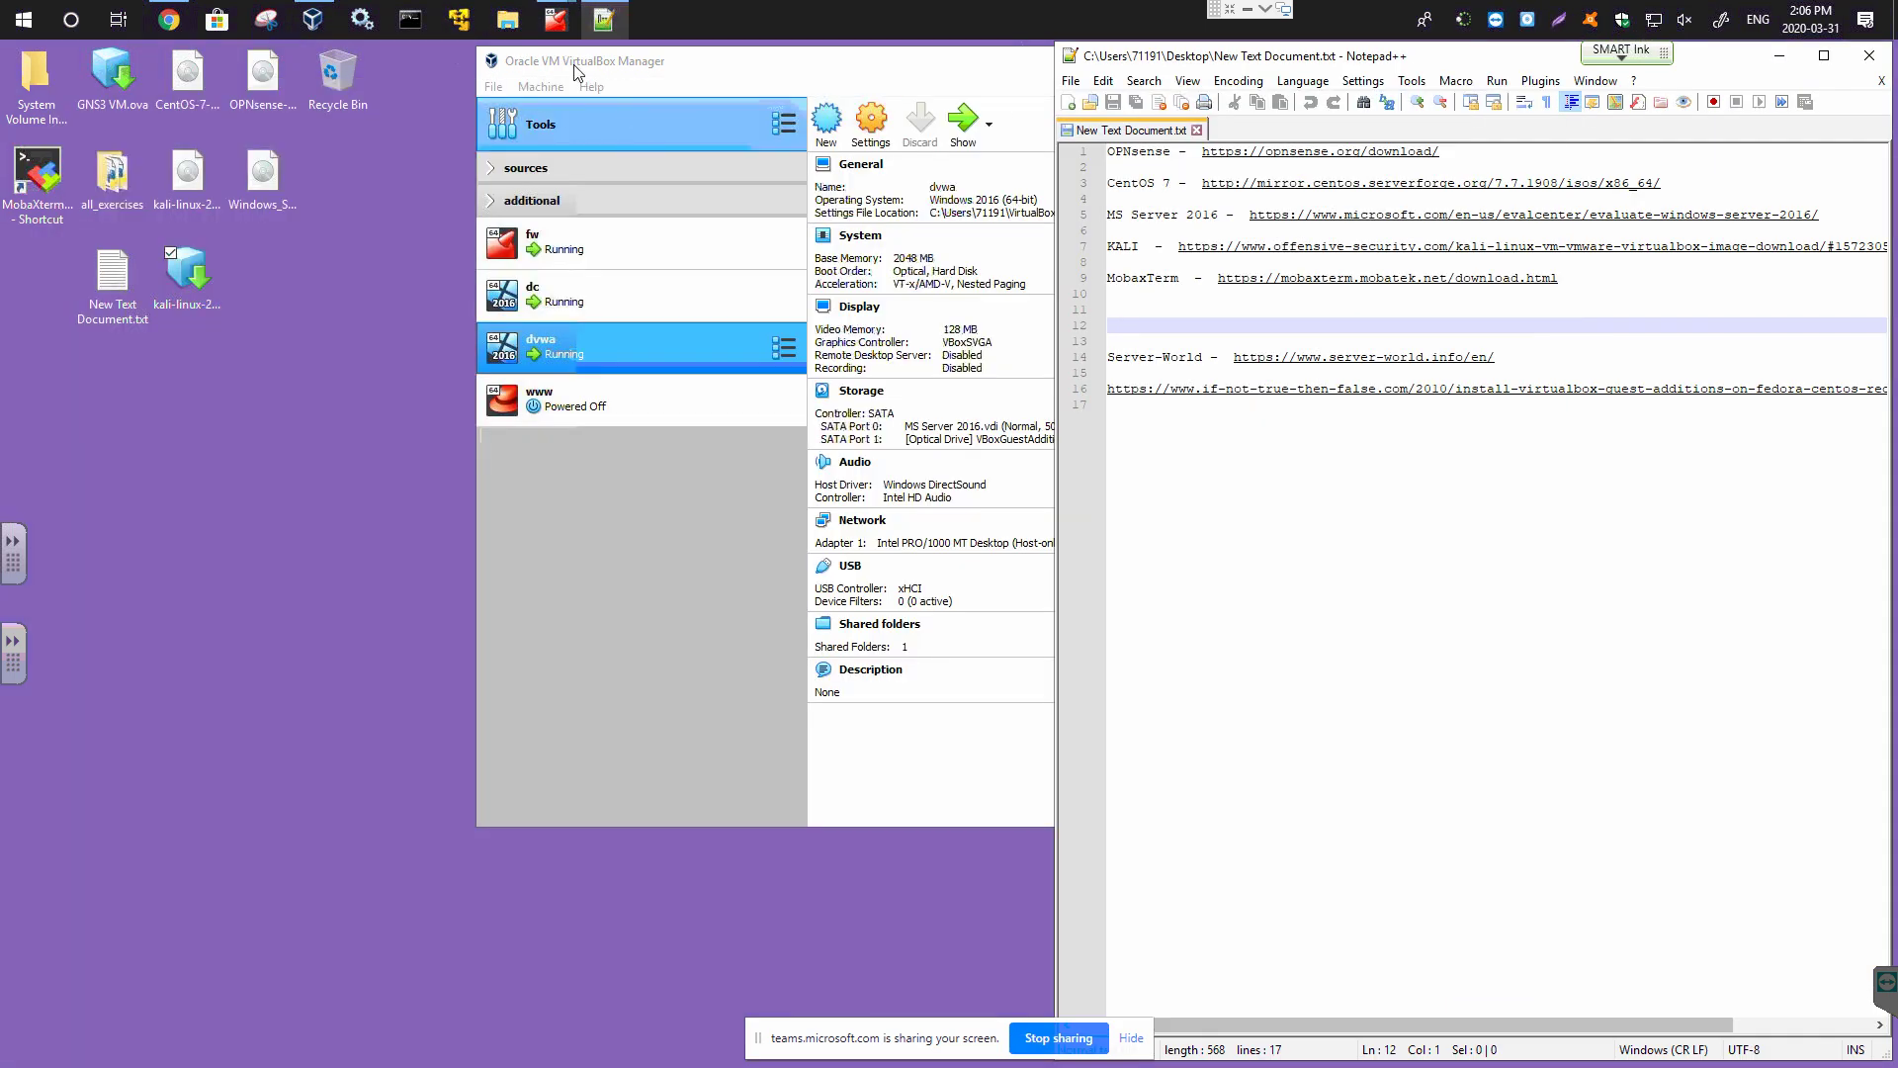
Move xampp-windows-x64-7.2.28-0-VC15-installer.exe from the Downloads folder to the desktop, placing it beside the kali-linux file.
click(507, 20)
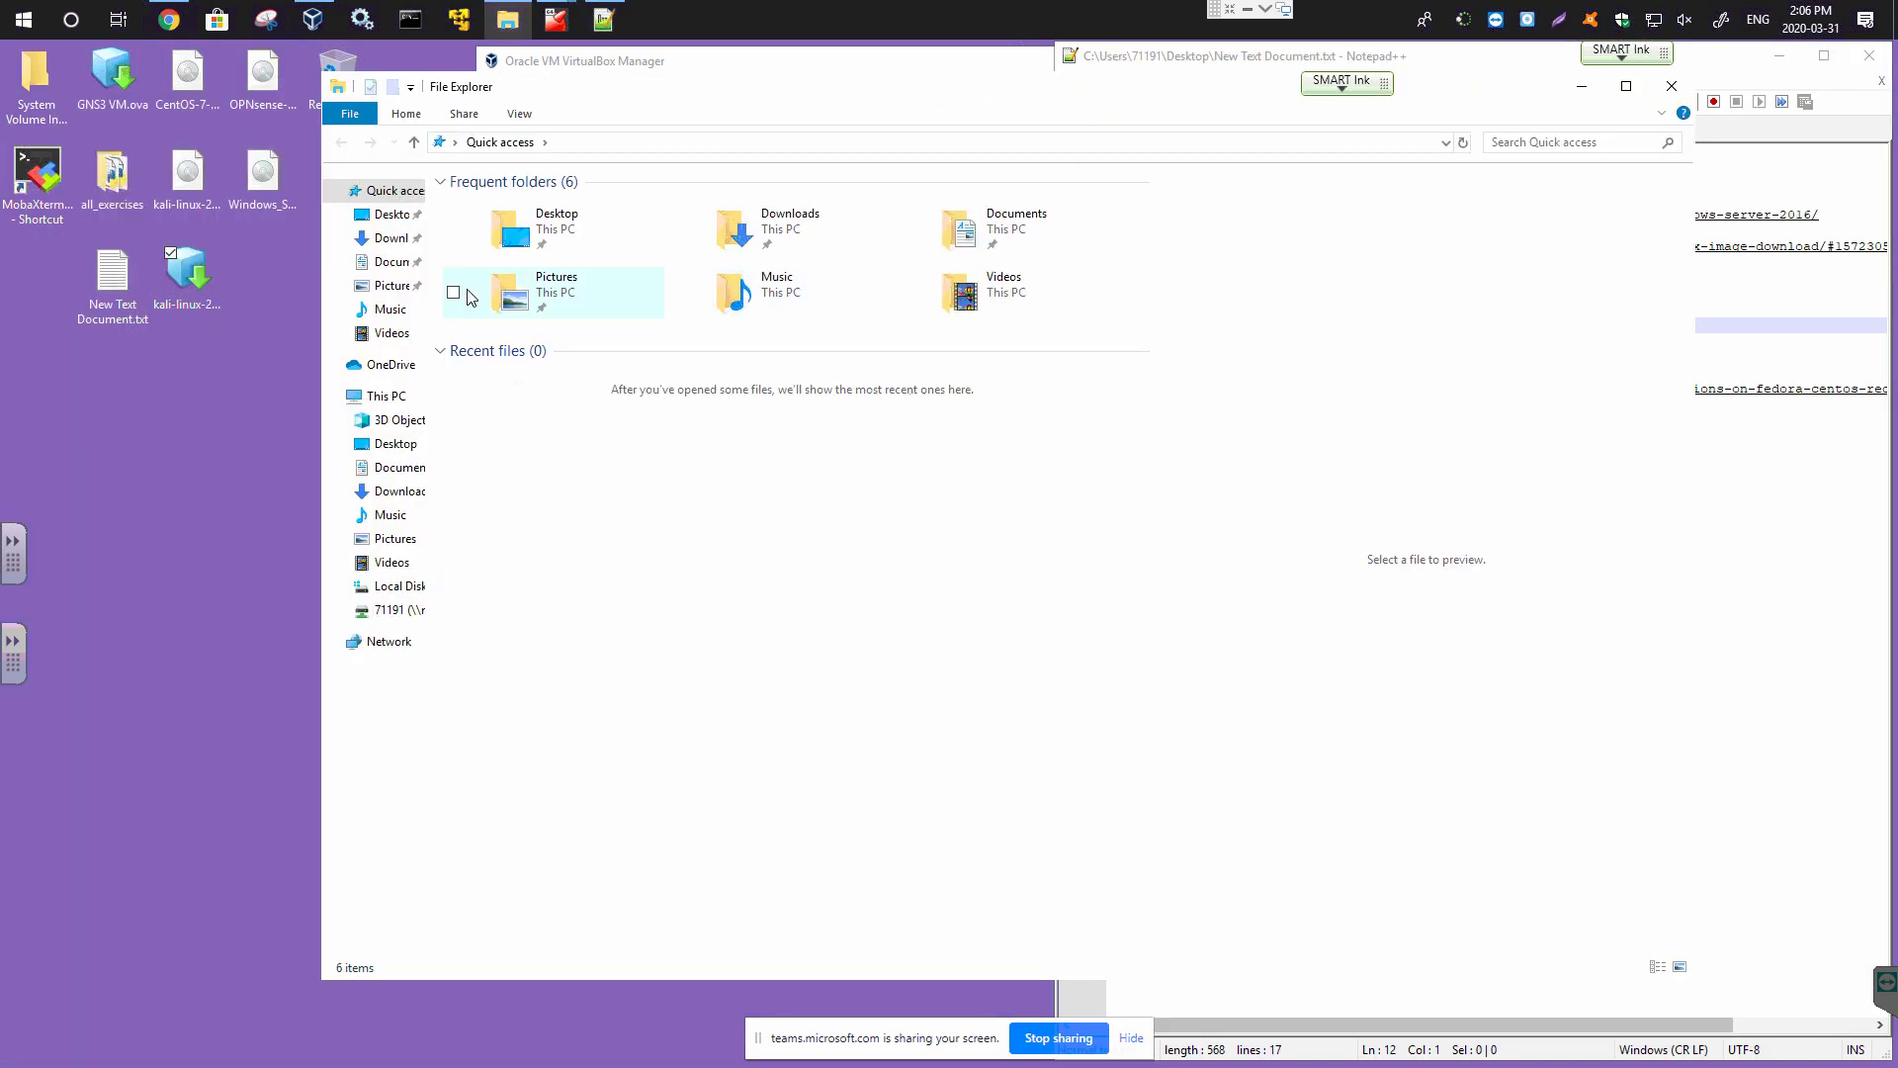
click(401, 240)
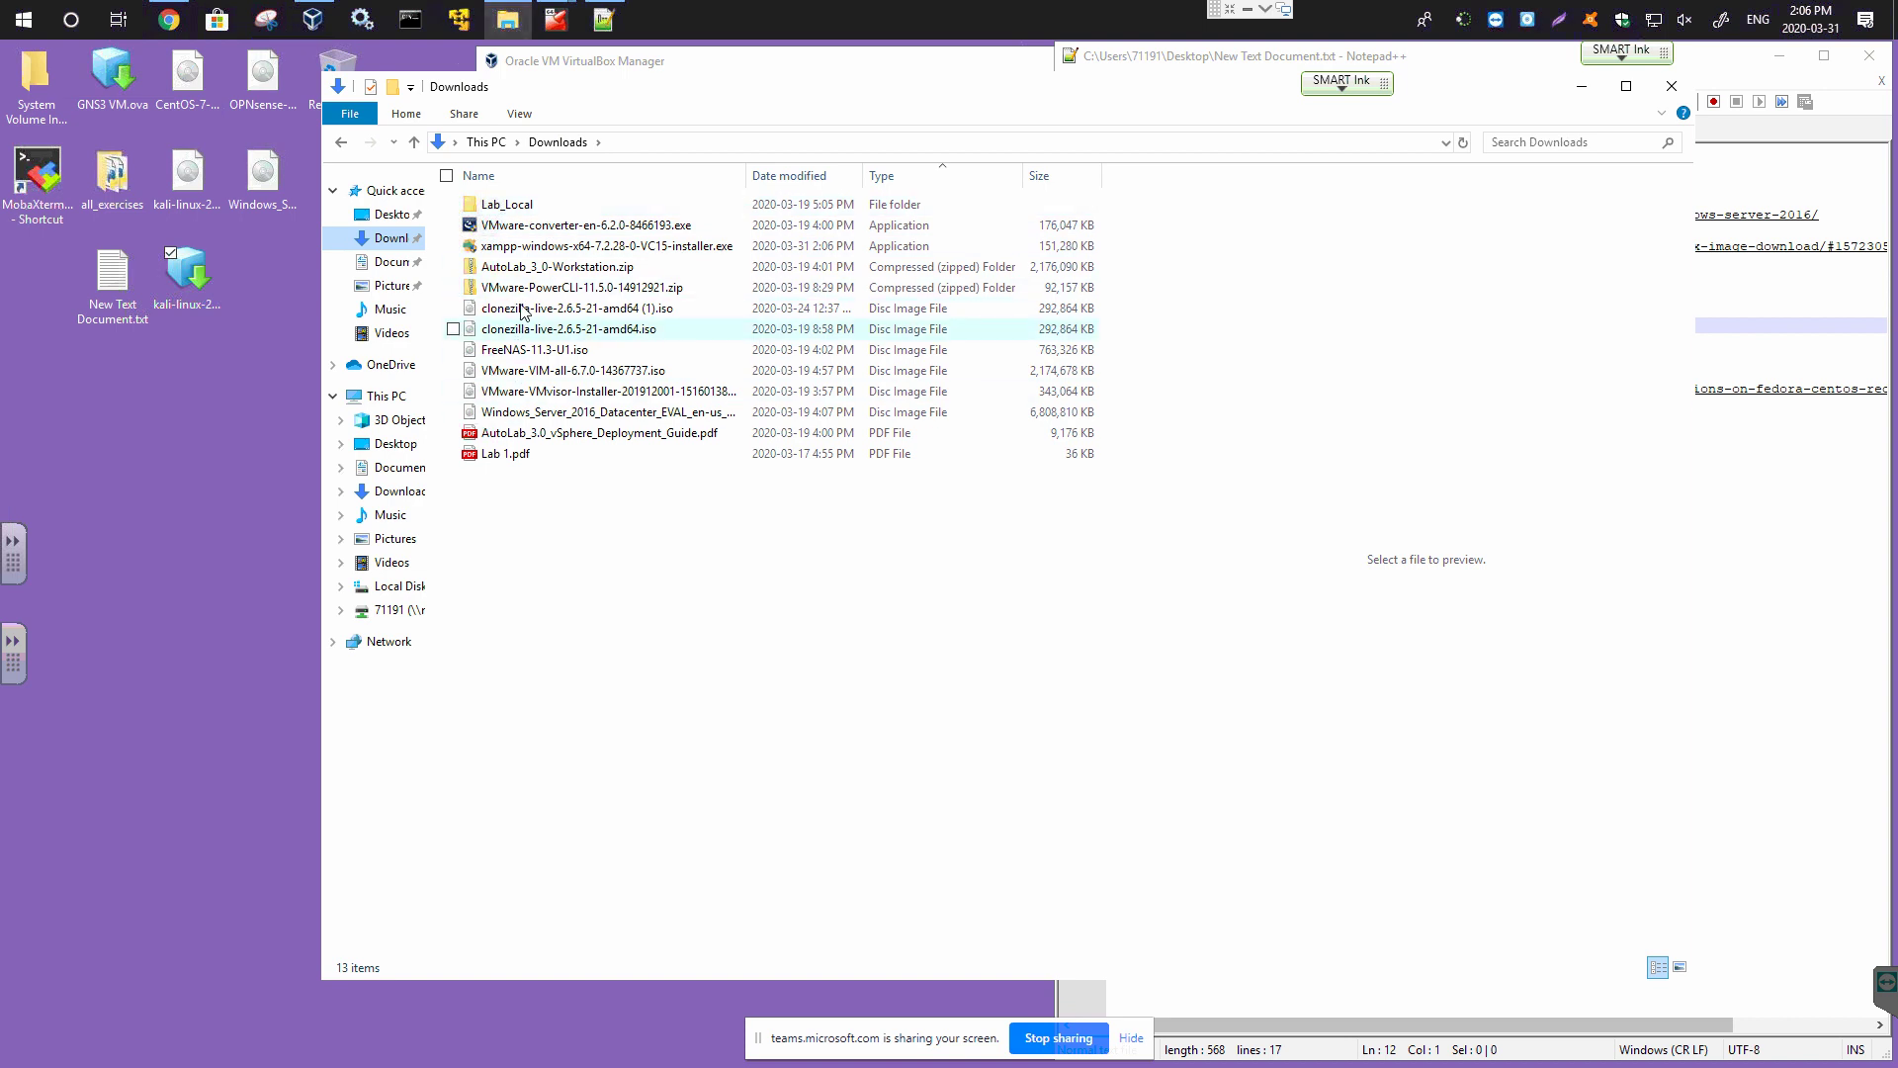
drag(514, 247, 206, 491)
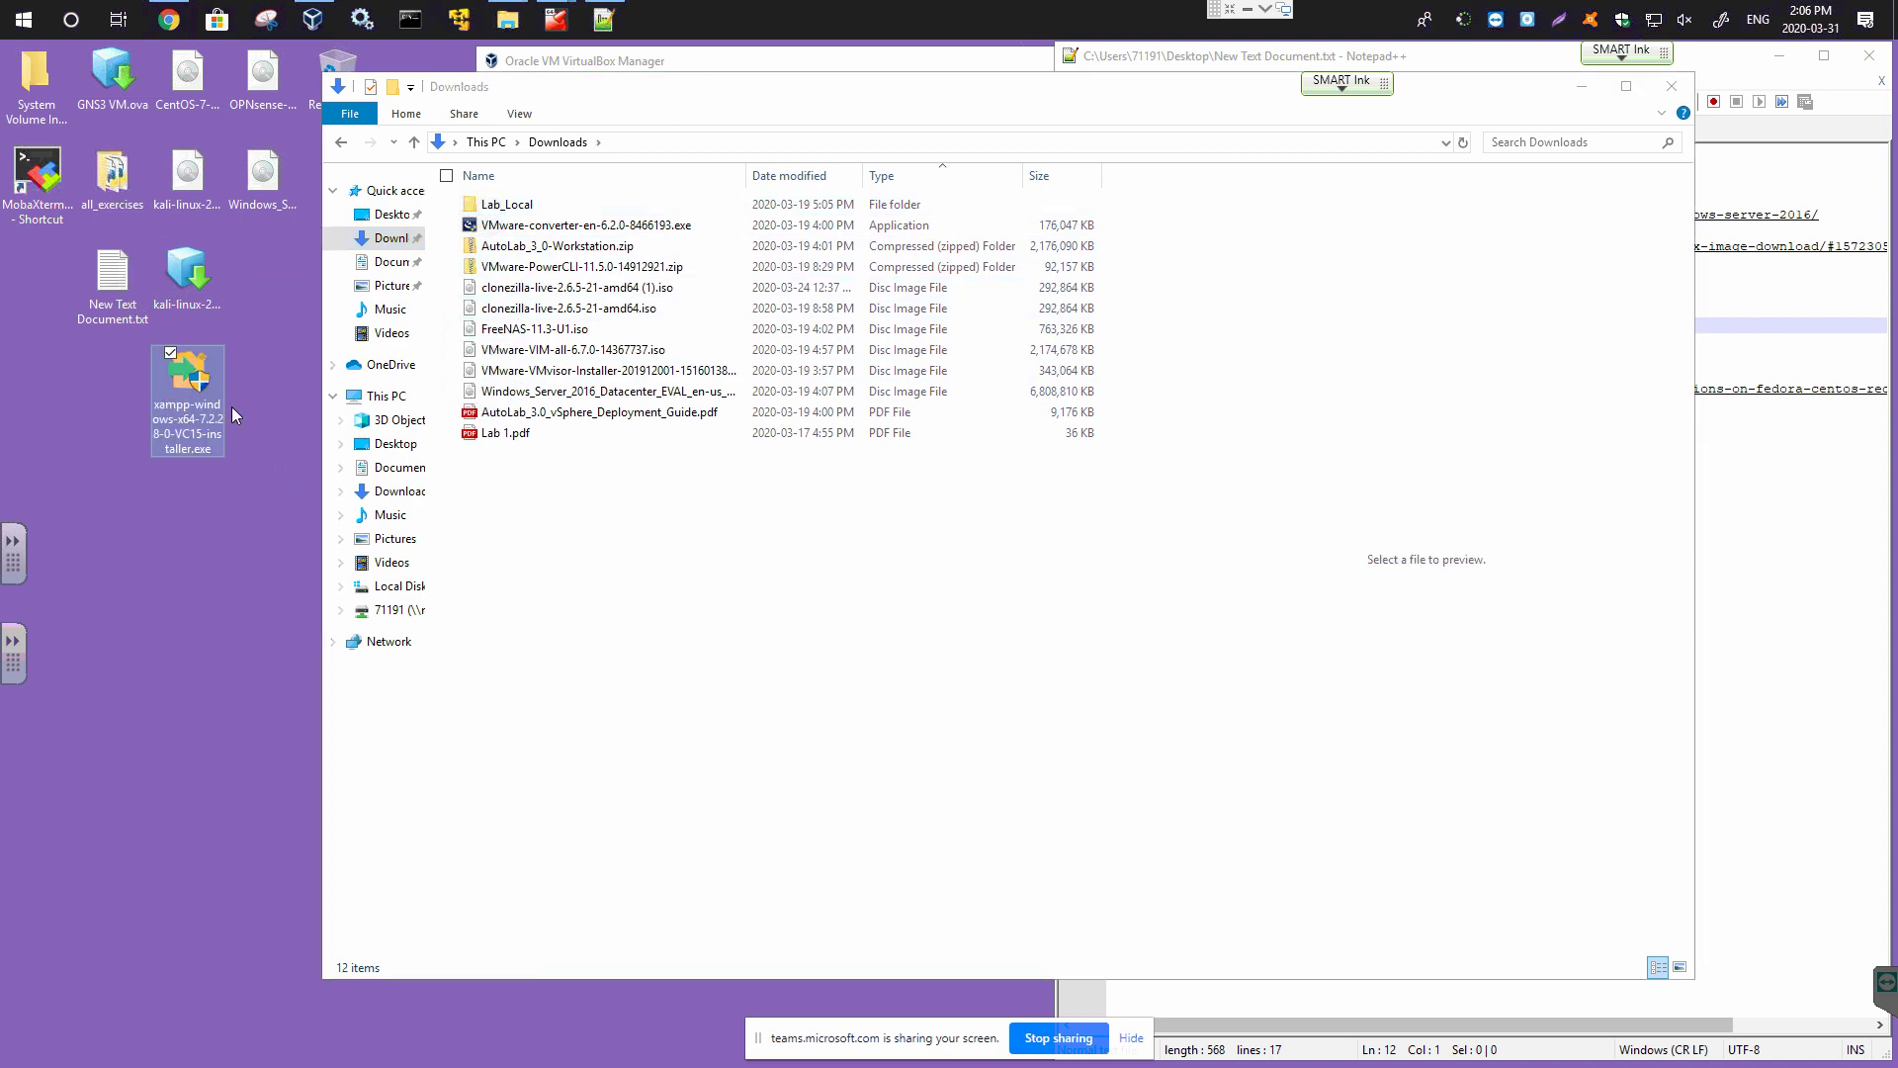
click(360, 199)
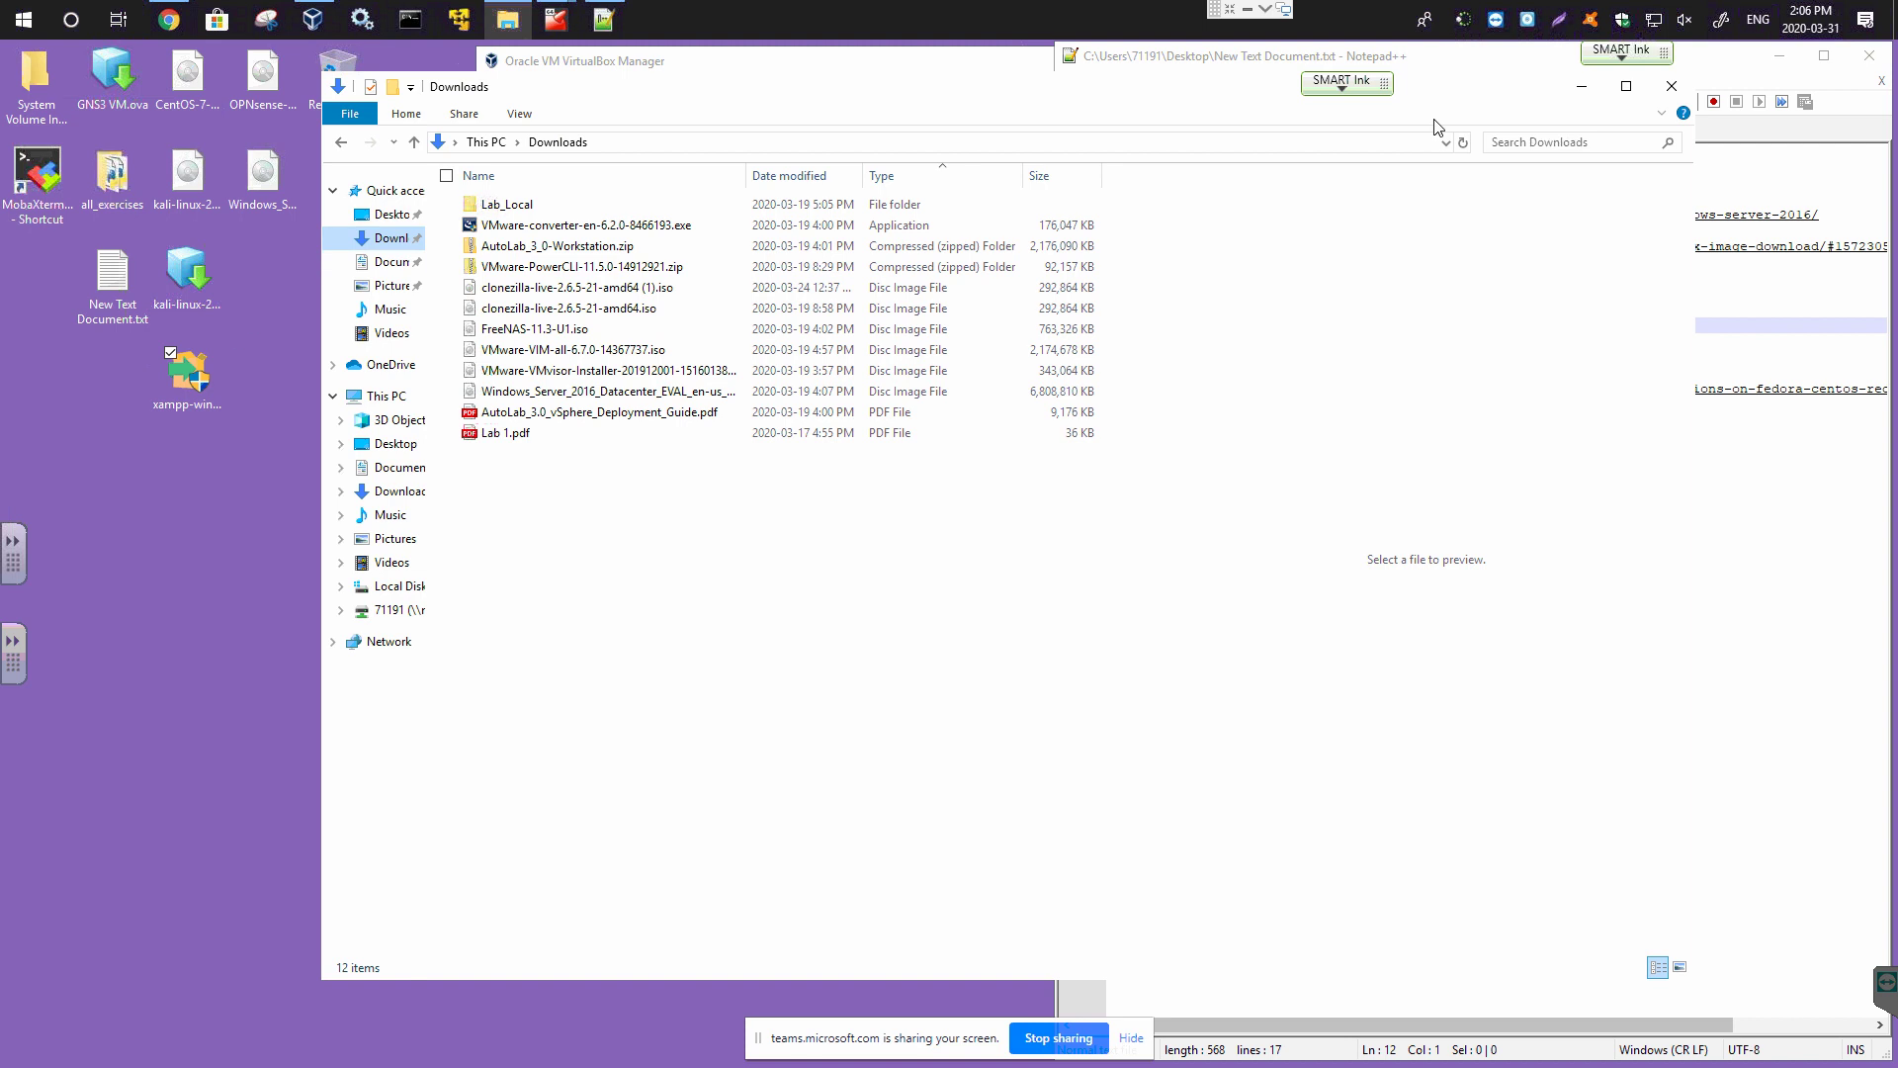
click(1581, 86)
drag(170, 398, 277, 287)
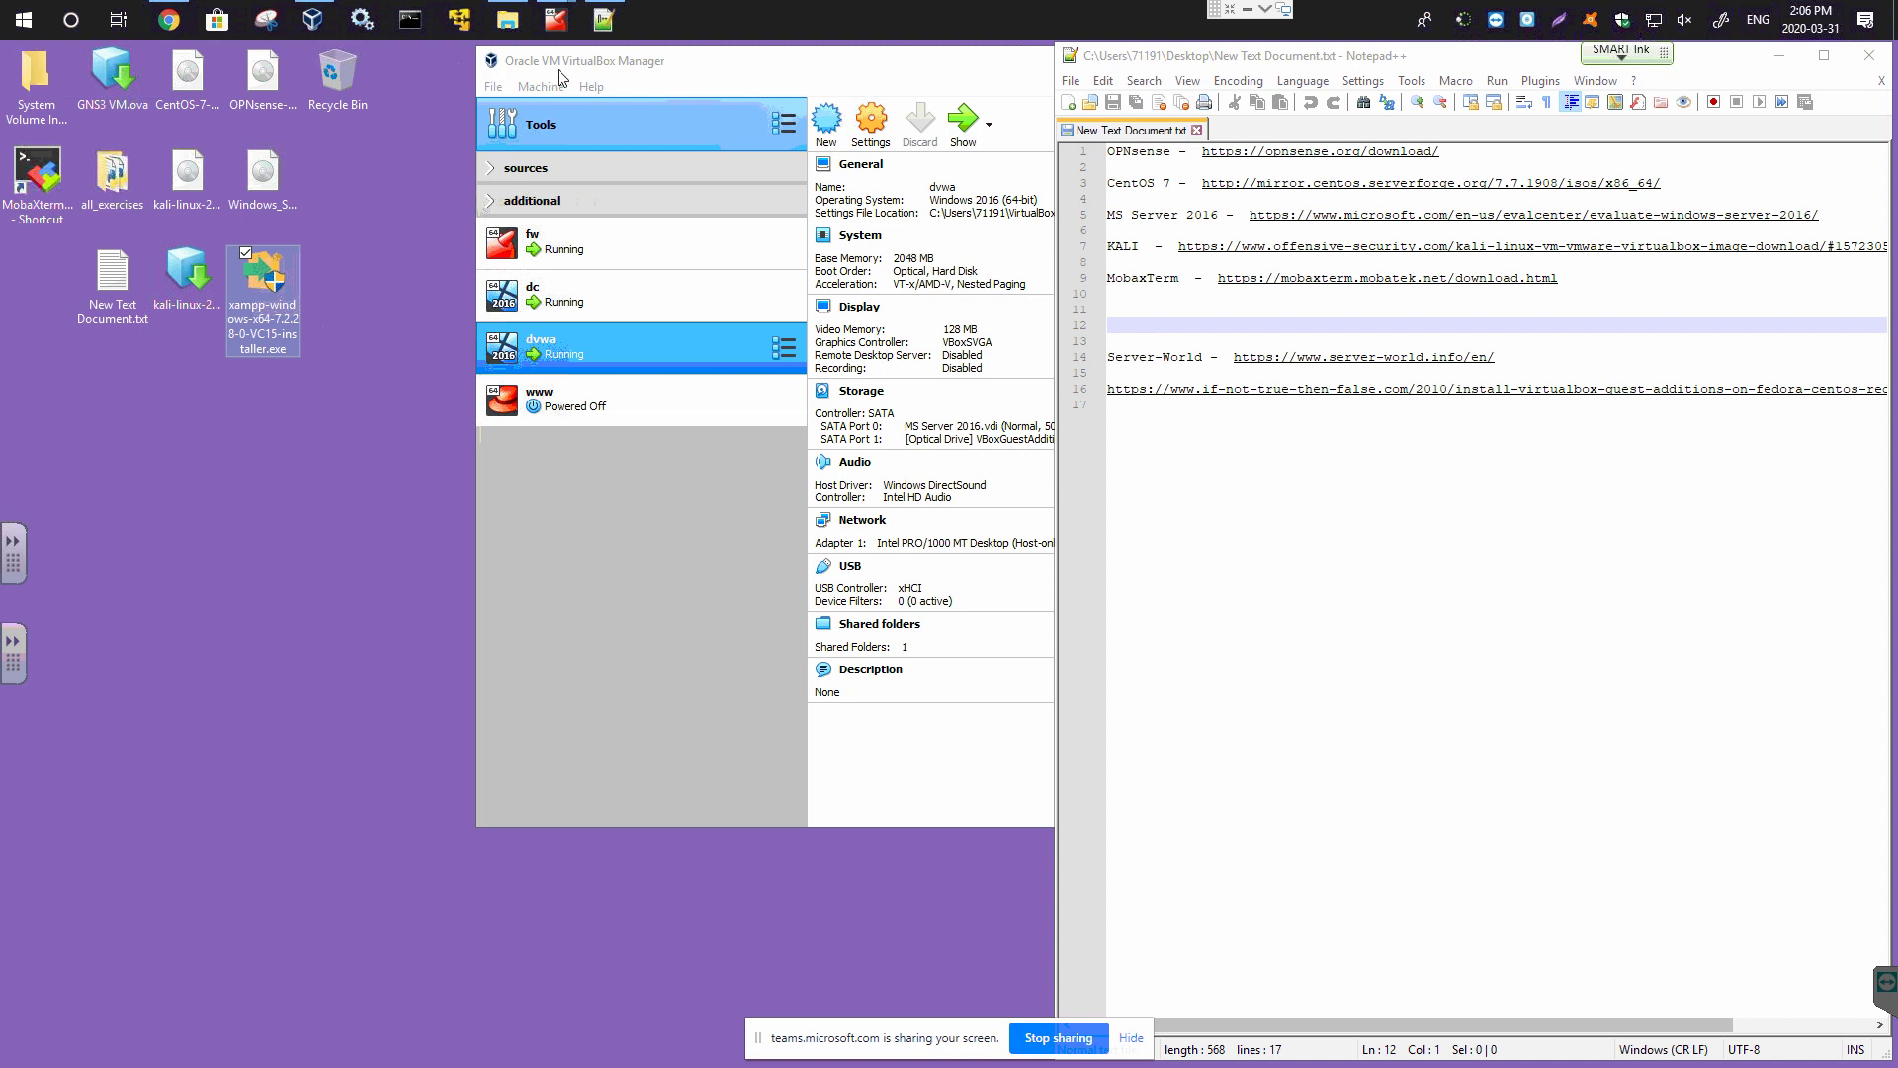
Minimize VirtualBox Manager and copy the web address of the XAMPP download success page from Chrome.
drag(805, 63, 809, 63)
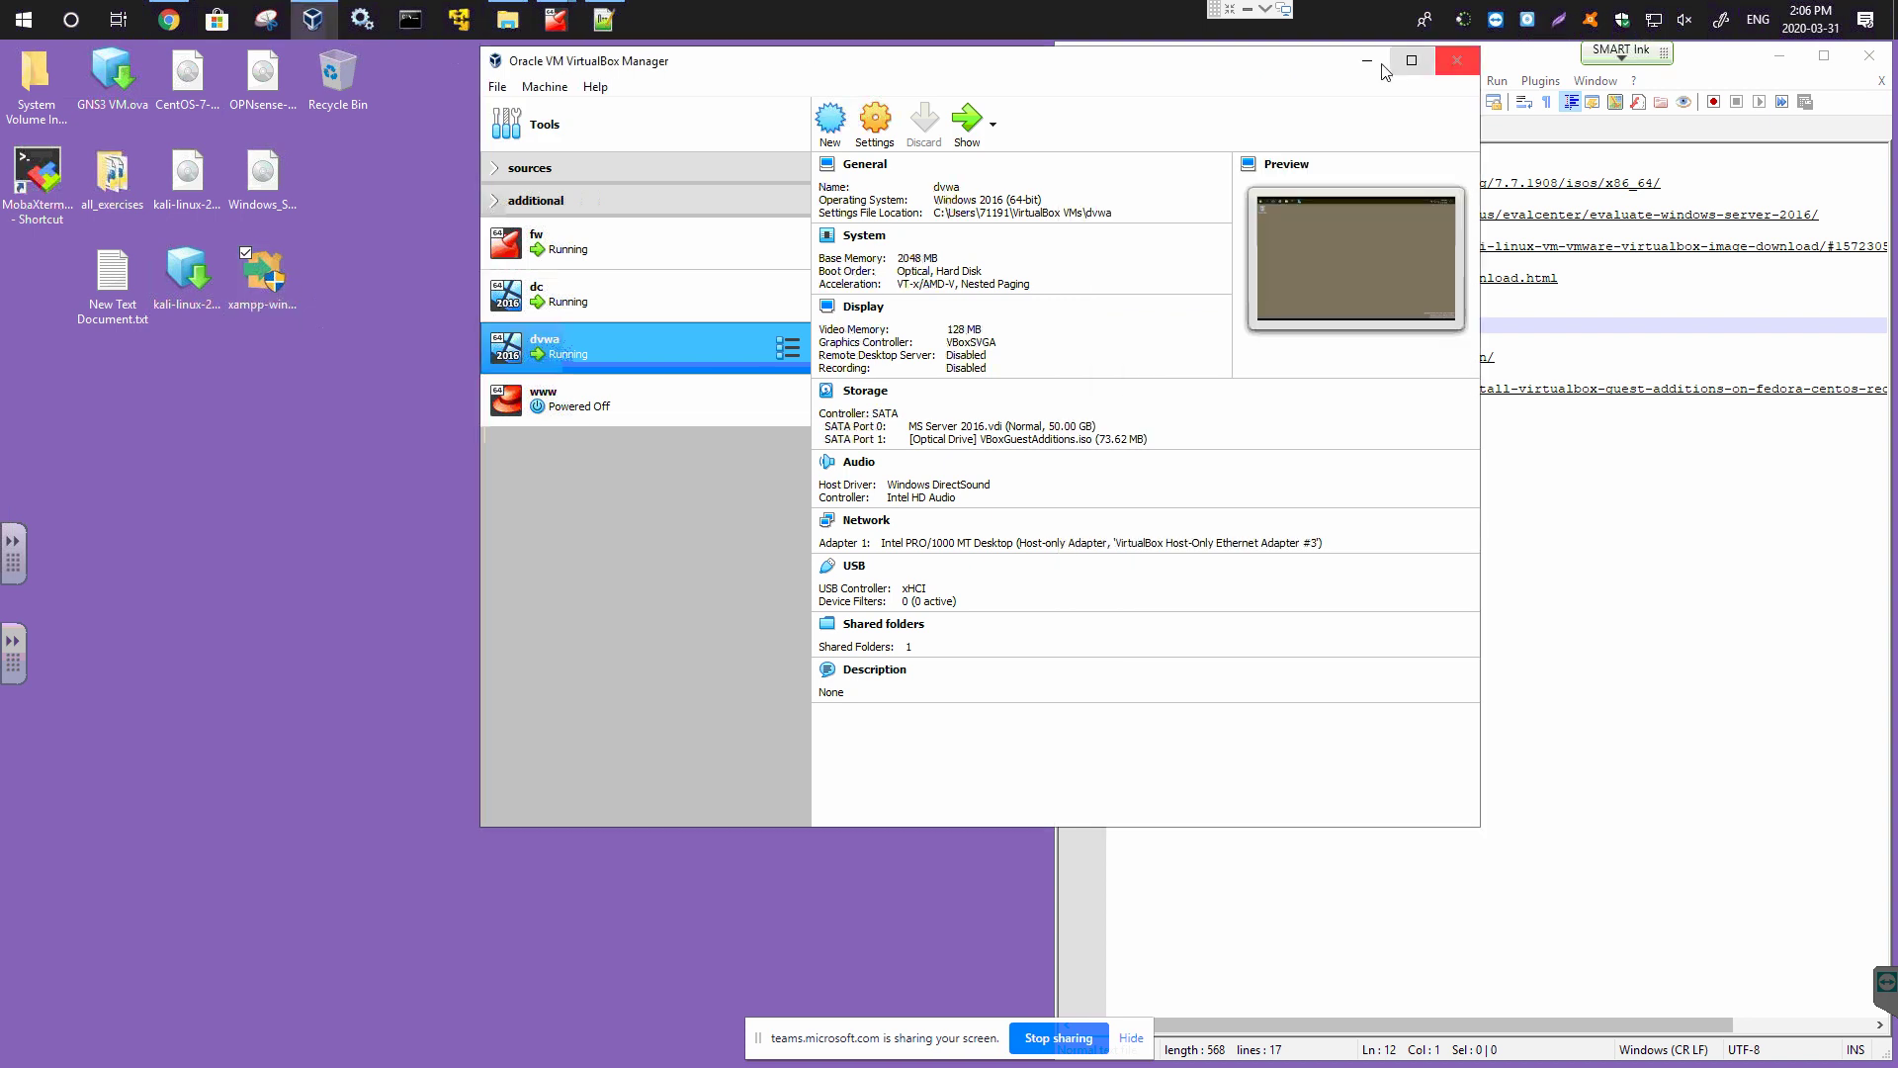
click(1367, 61)
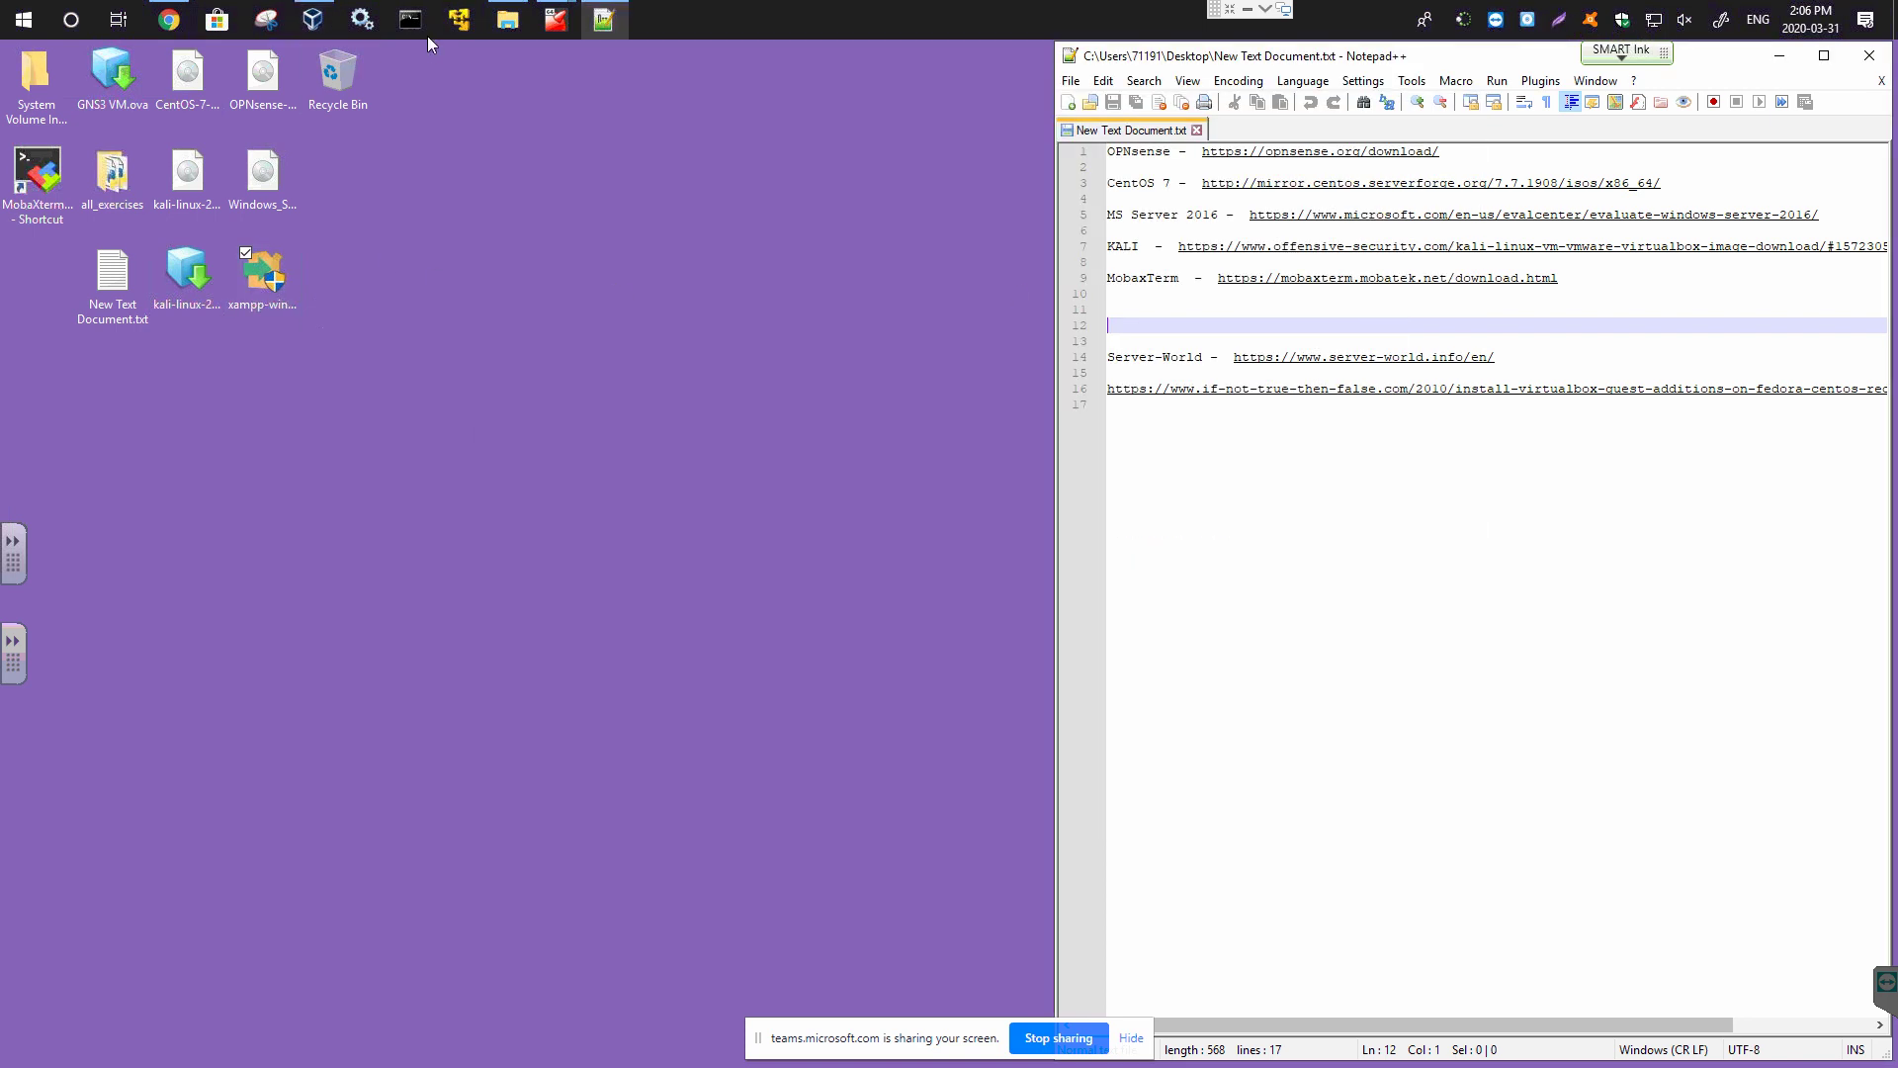
click(169, 19)
click(498, 160)
key(ctrl+c)
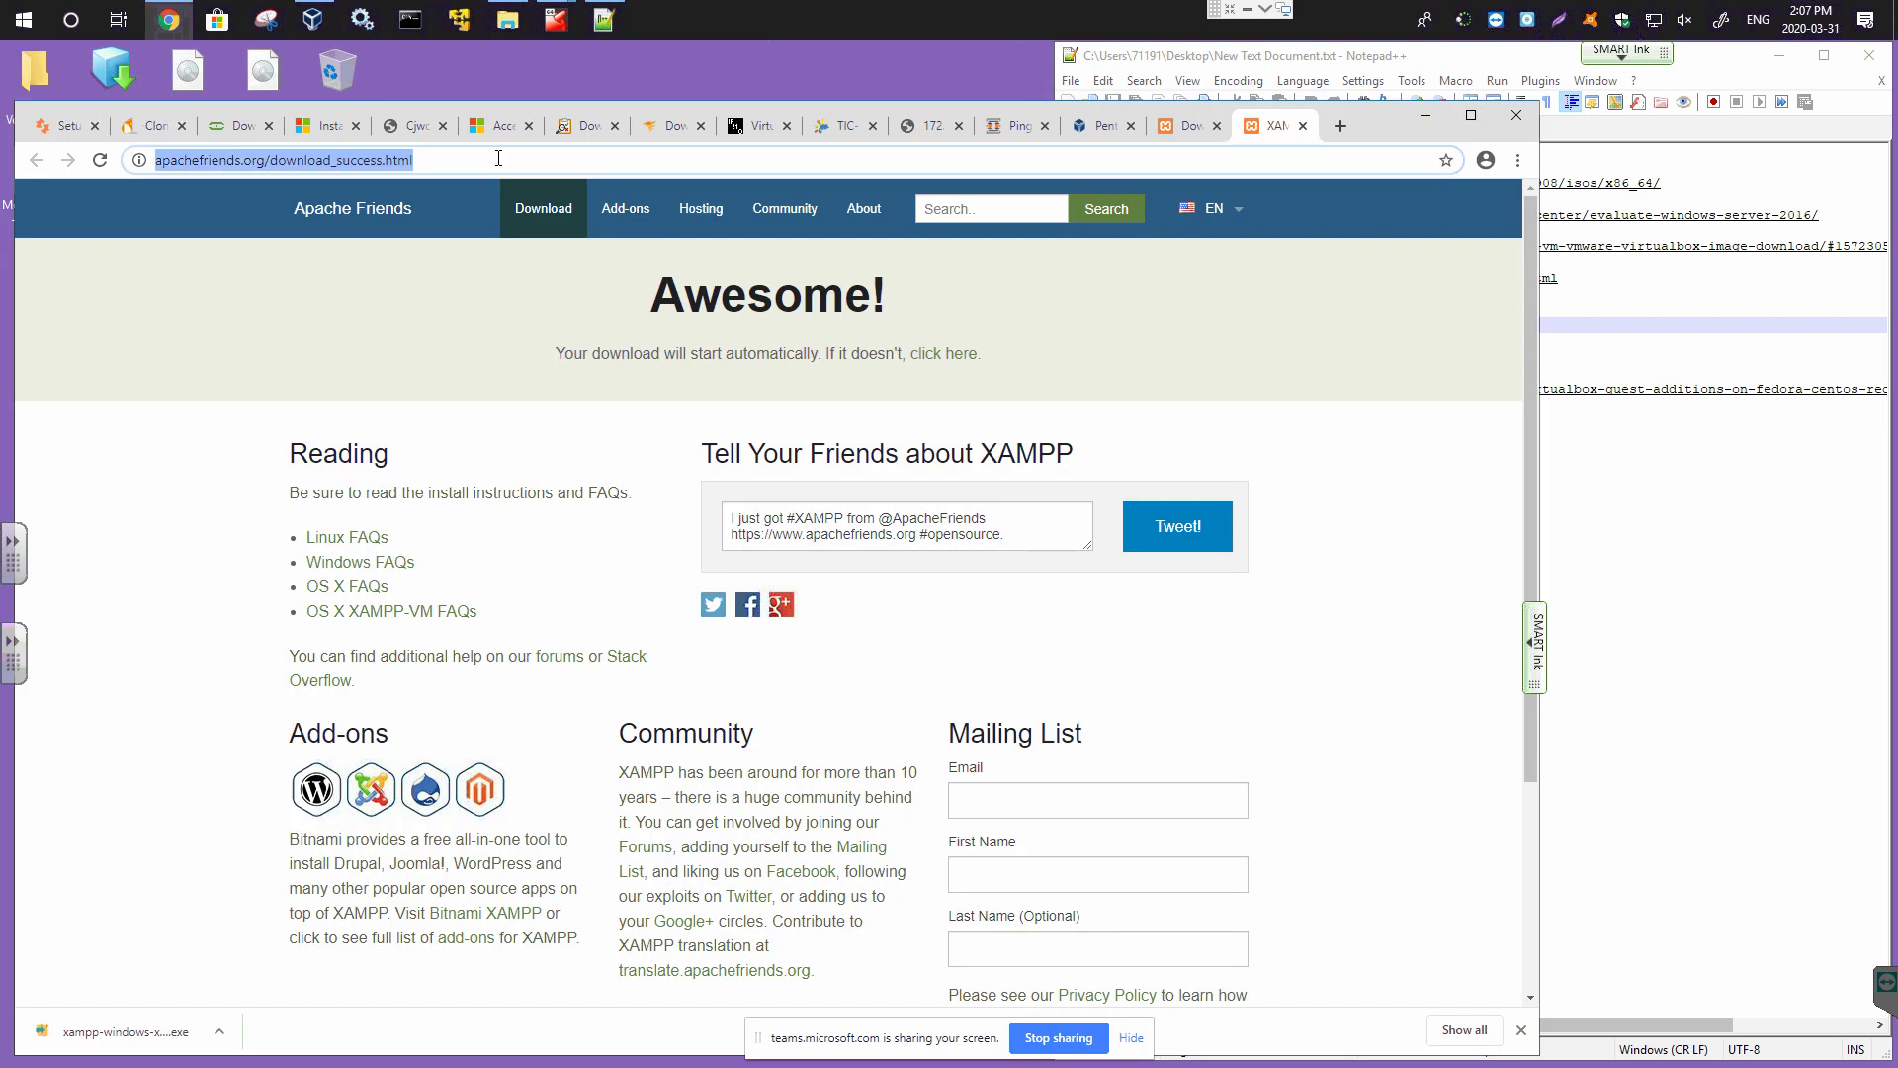
In the Notepad++ link list, add an entry "XAMPP for Win -" with the copied address below the last link, followed by blank lines.
click(1555, 479)
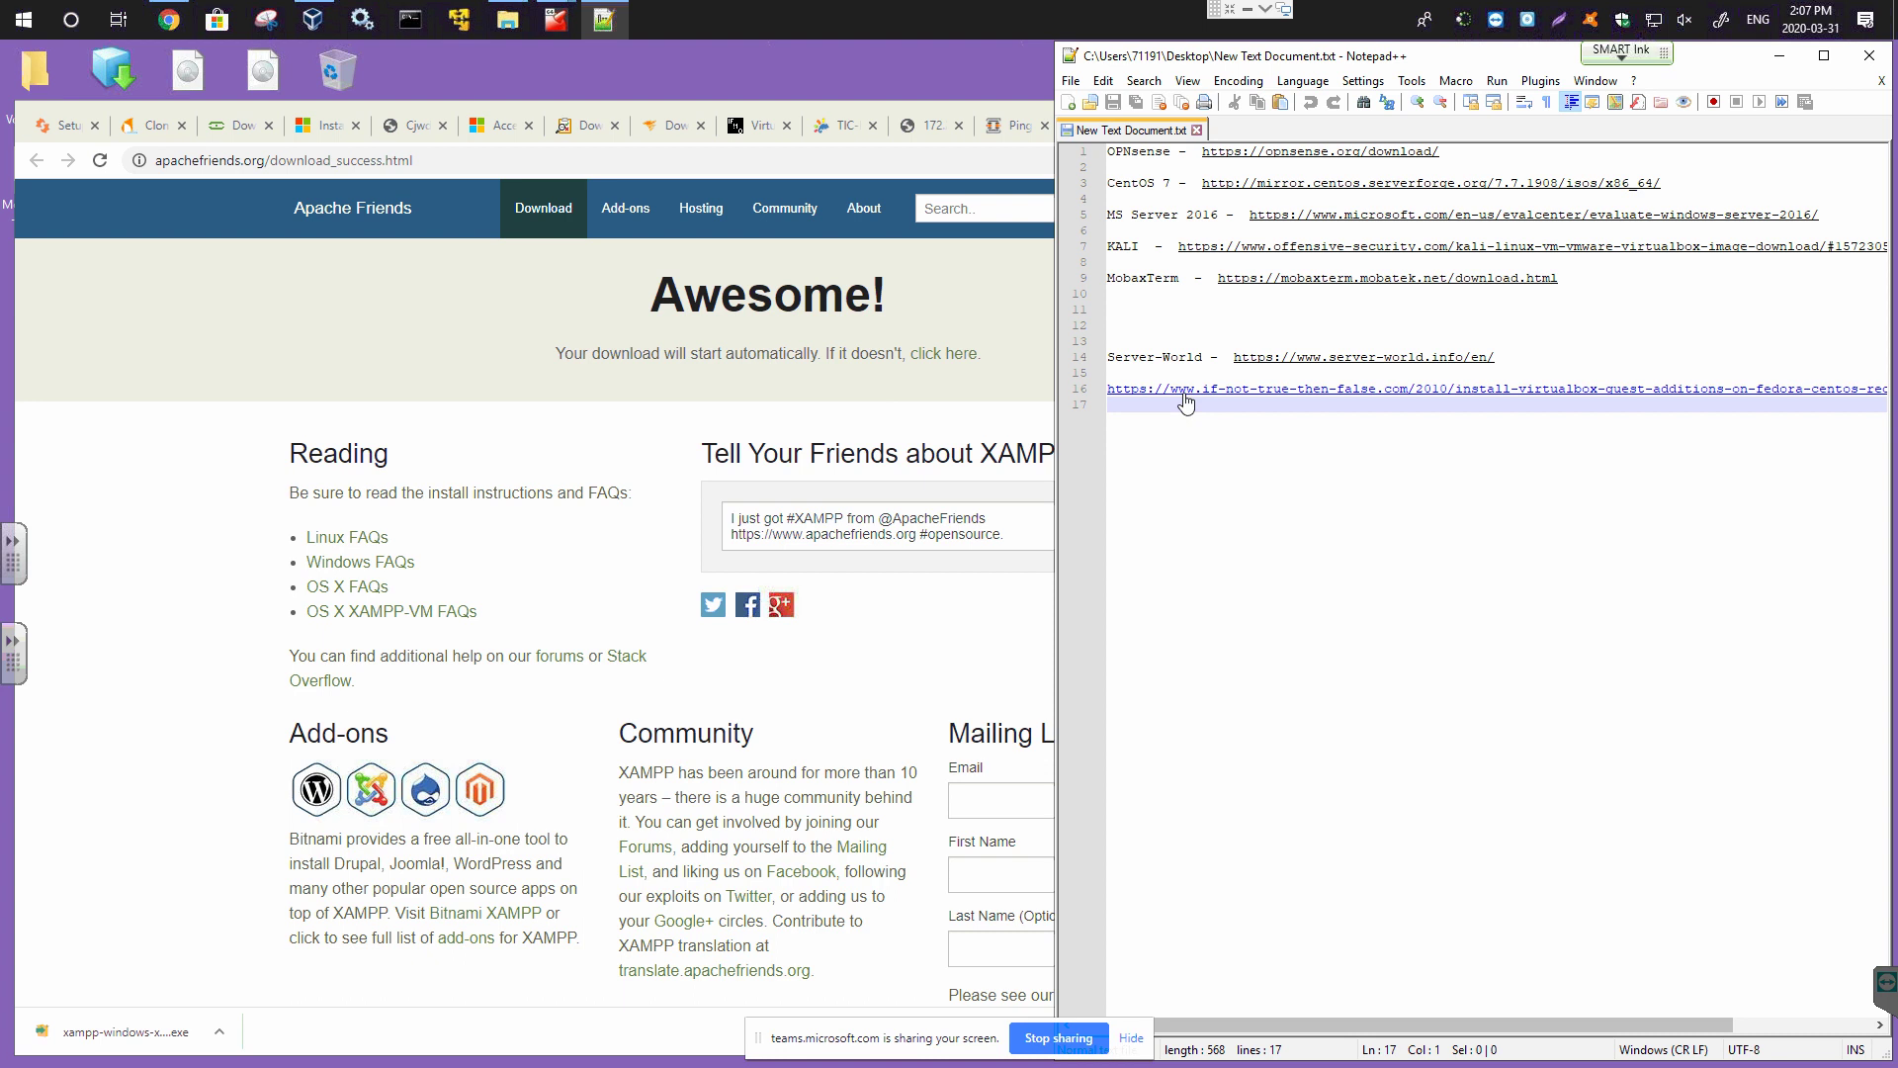
key(Return)
key(Return)
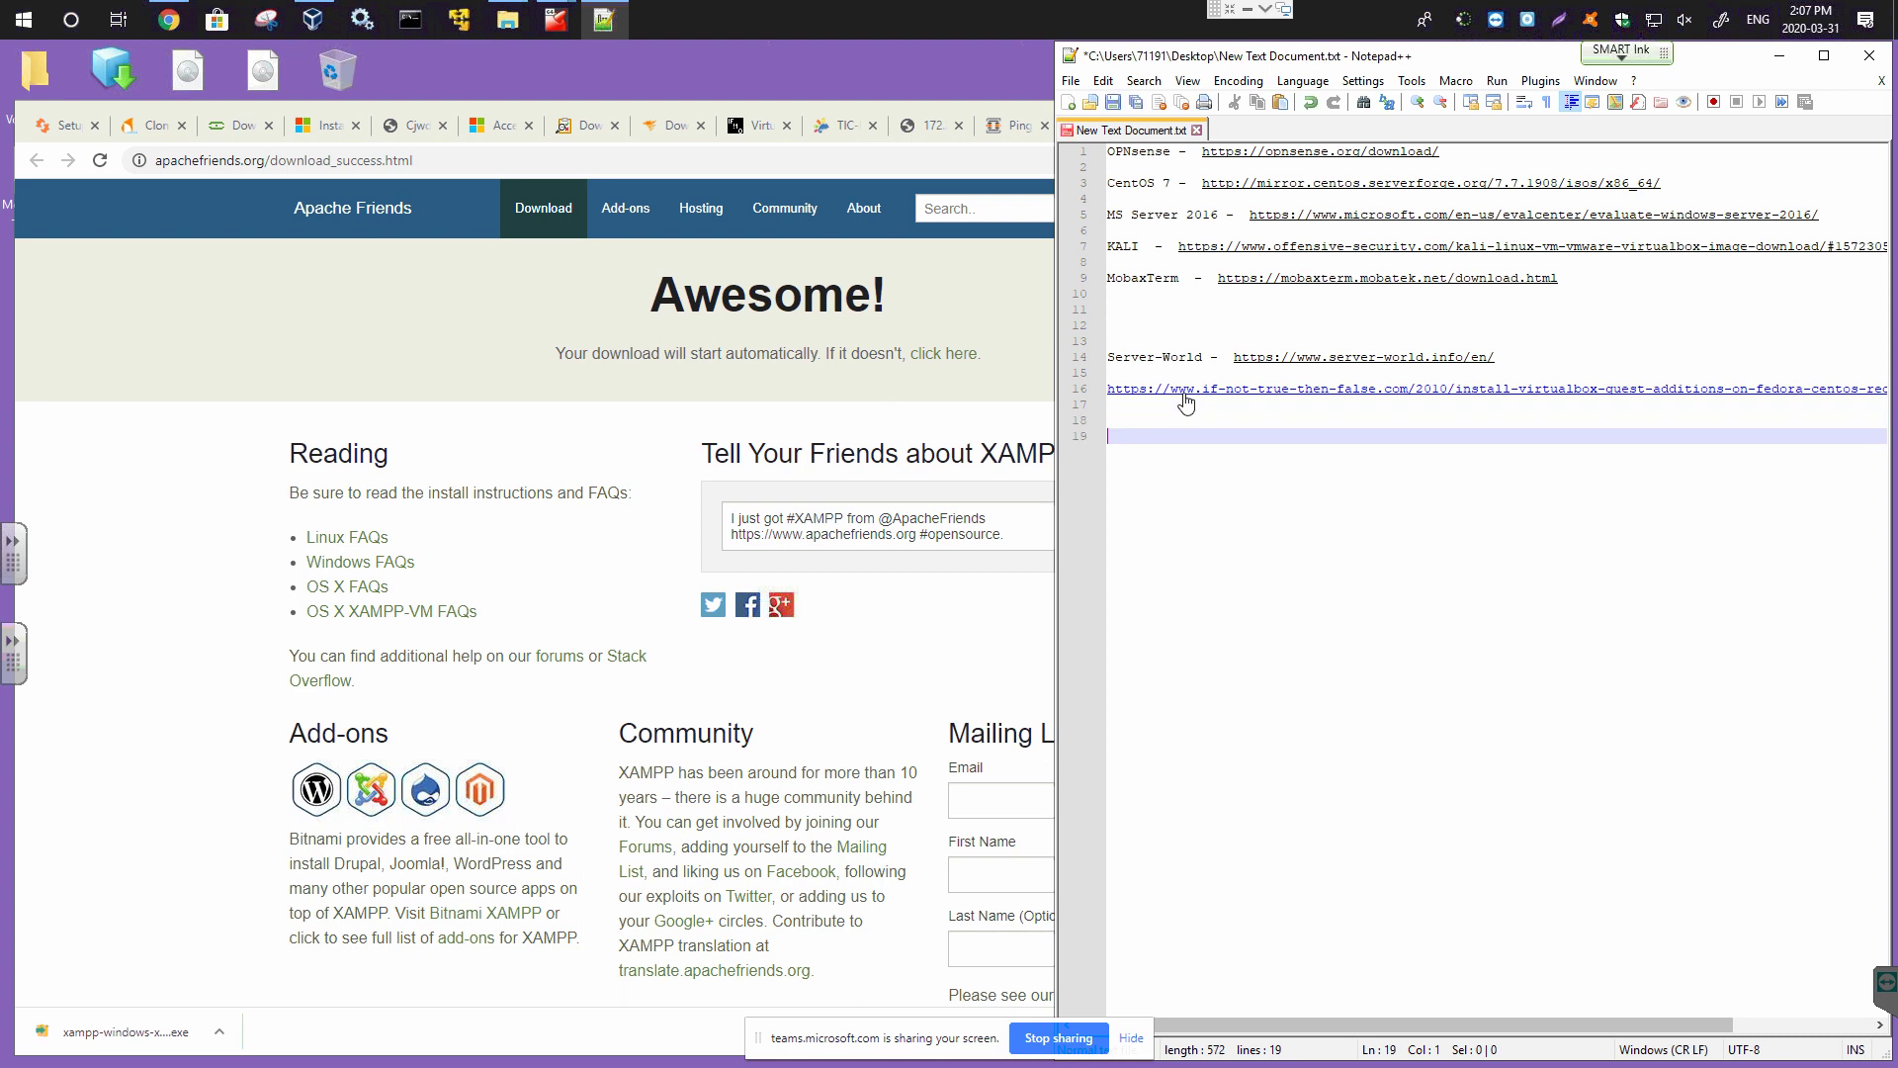
key(Up)
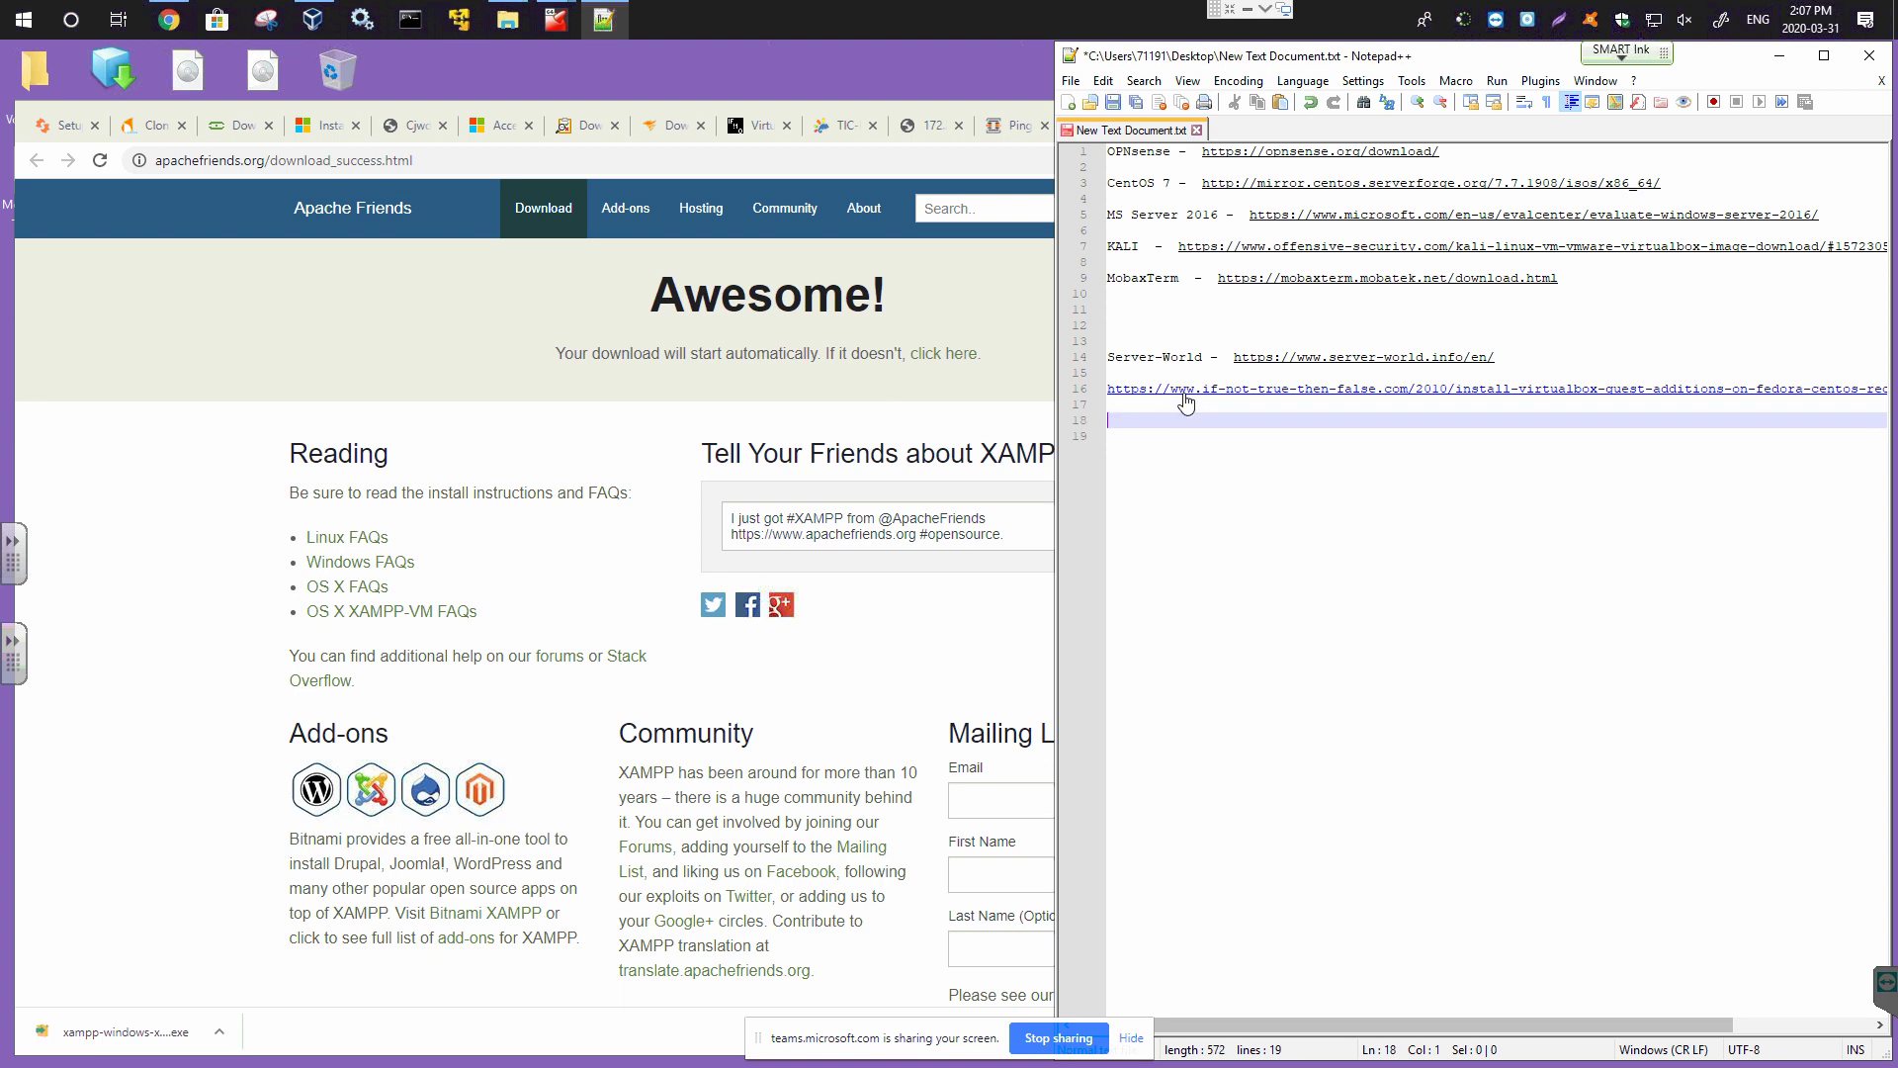
text(XAMPP for Win  -)
key(ctrl+v)
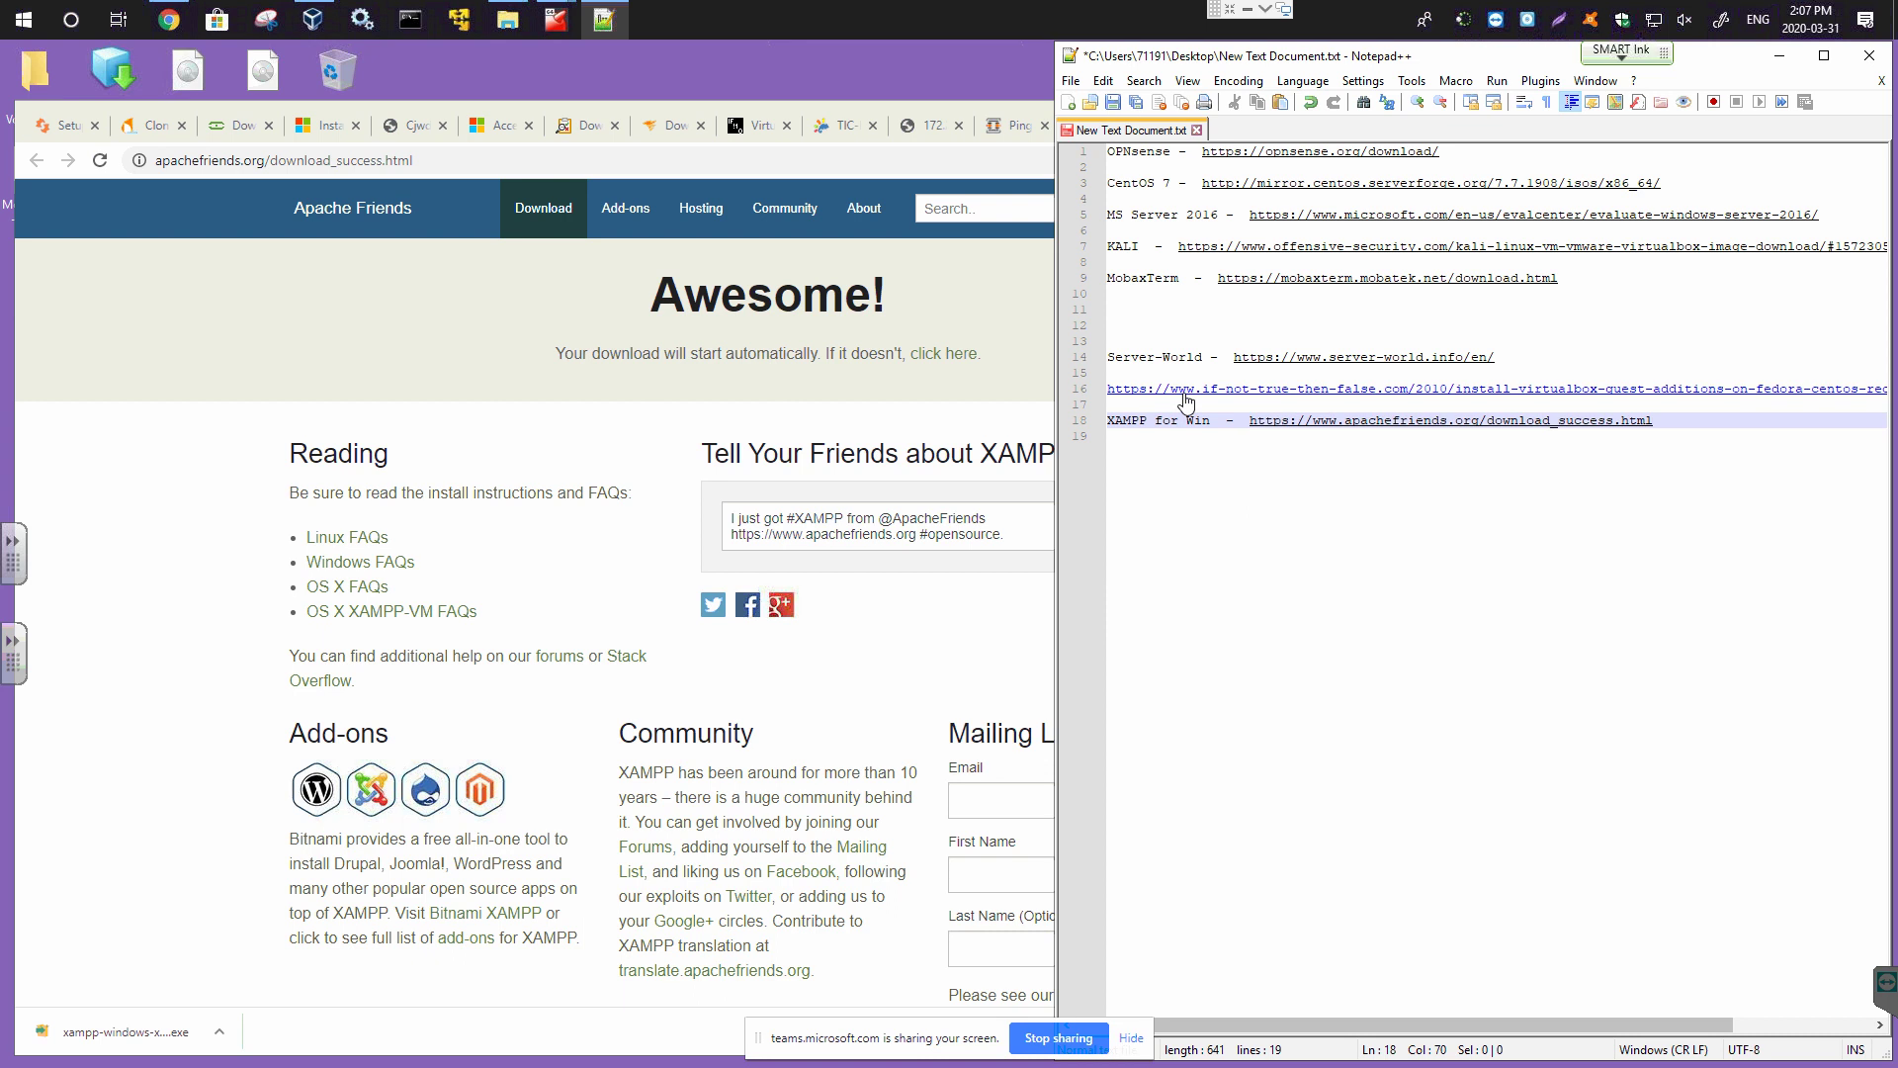
key(Return)
key(Return)
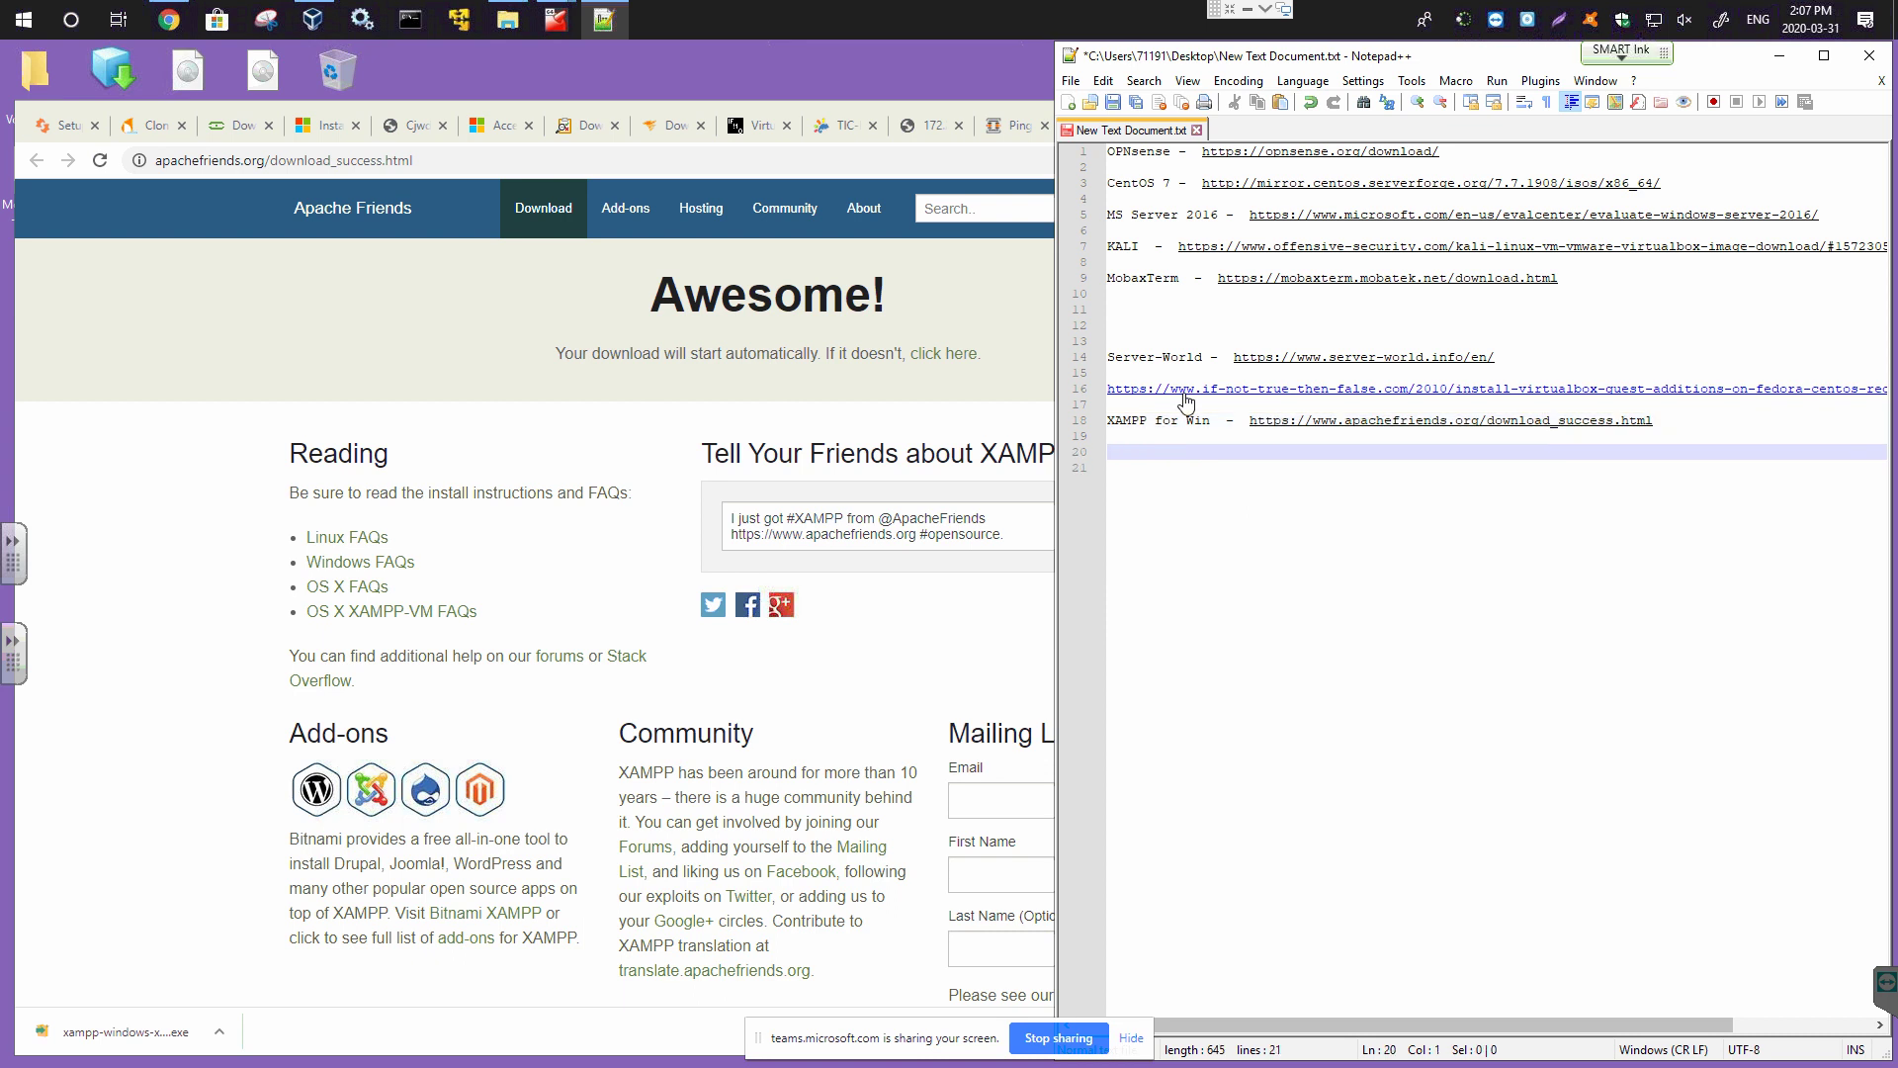
Label the if-not-true-then-false.com link by inserting "CentOS 7 Guest Addition Install -" in front of it.
click(1108, 386)
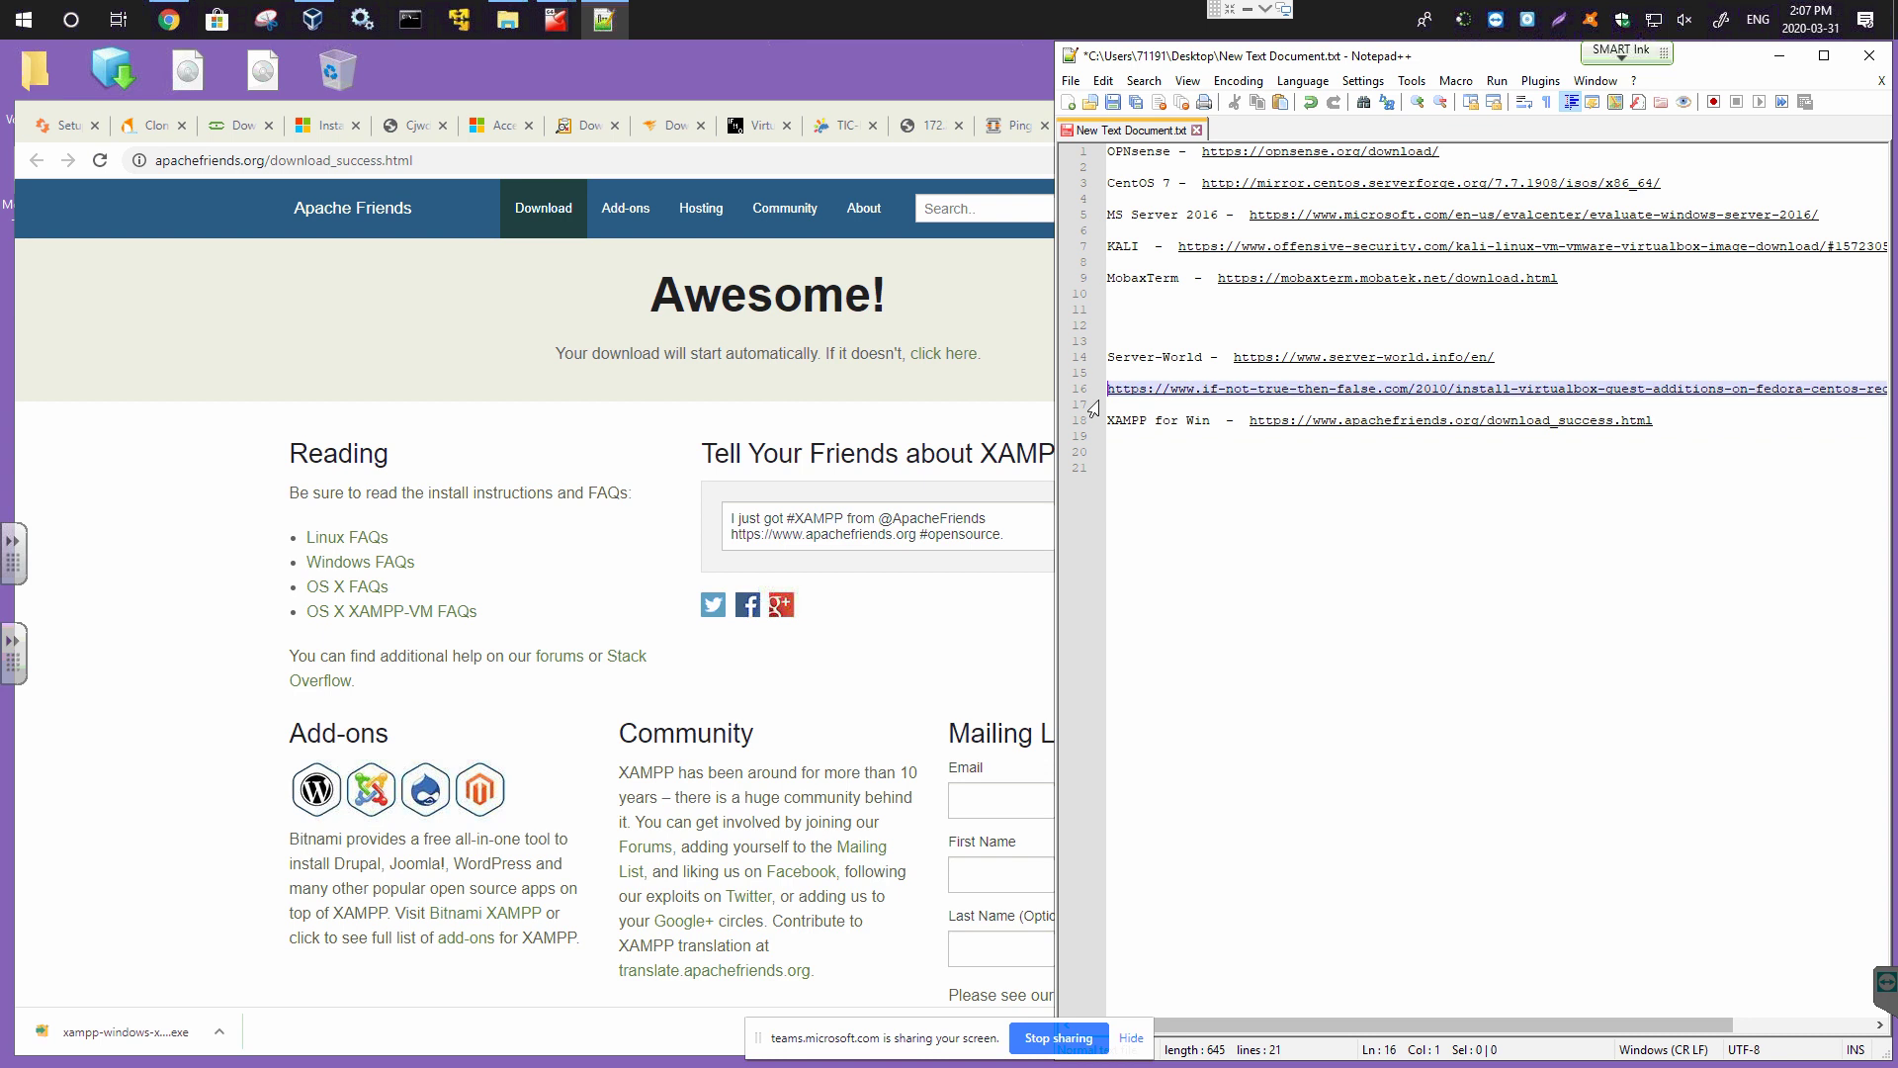
text(Cent)
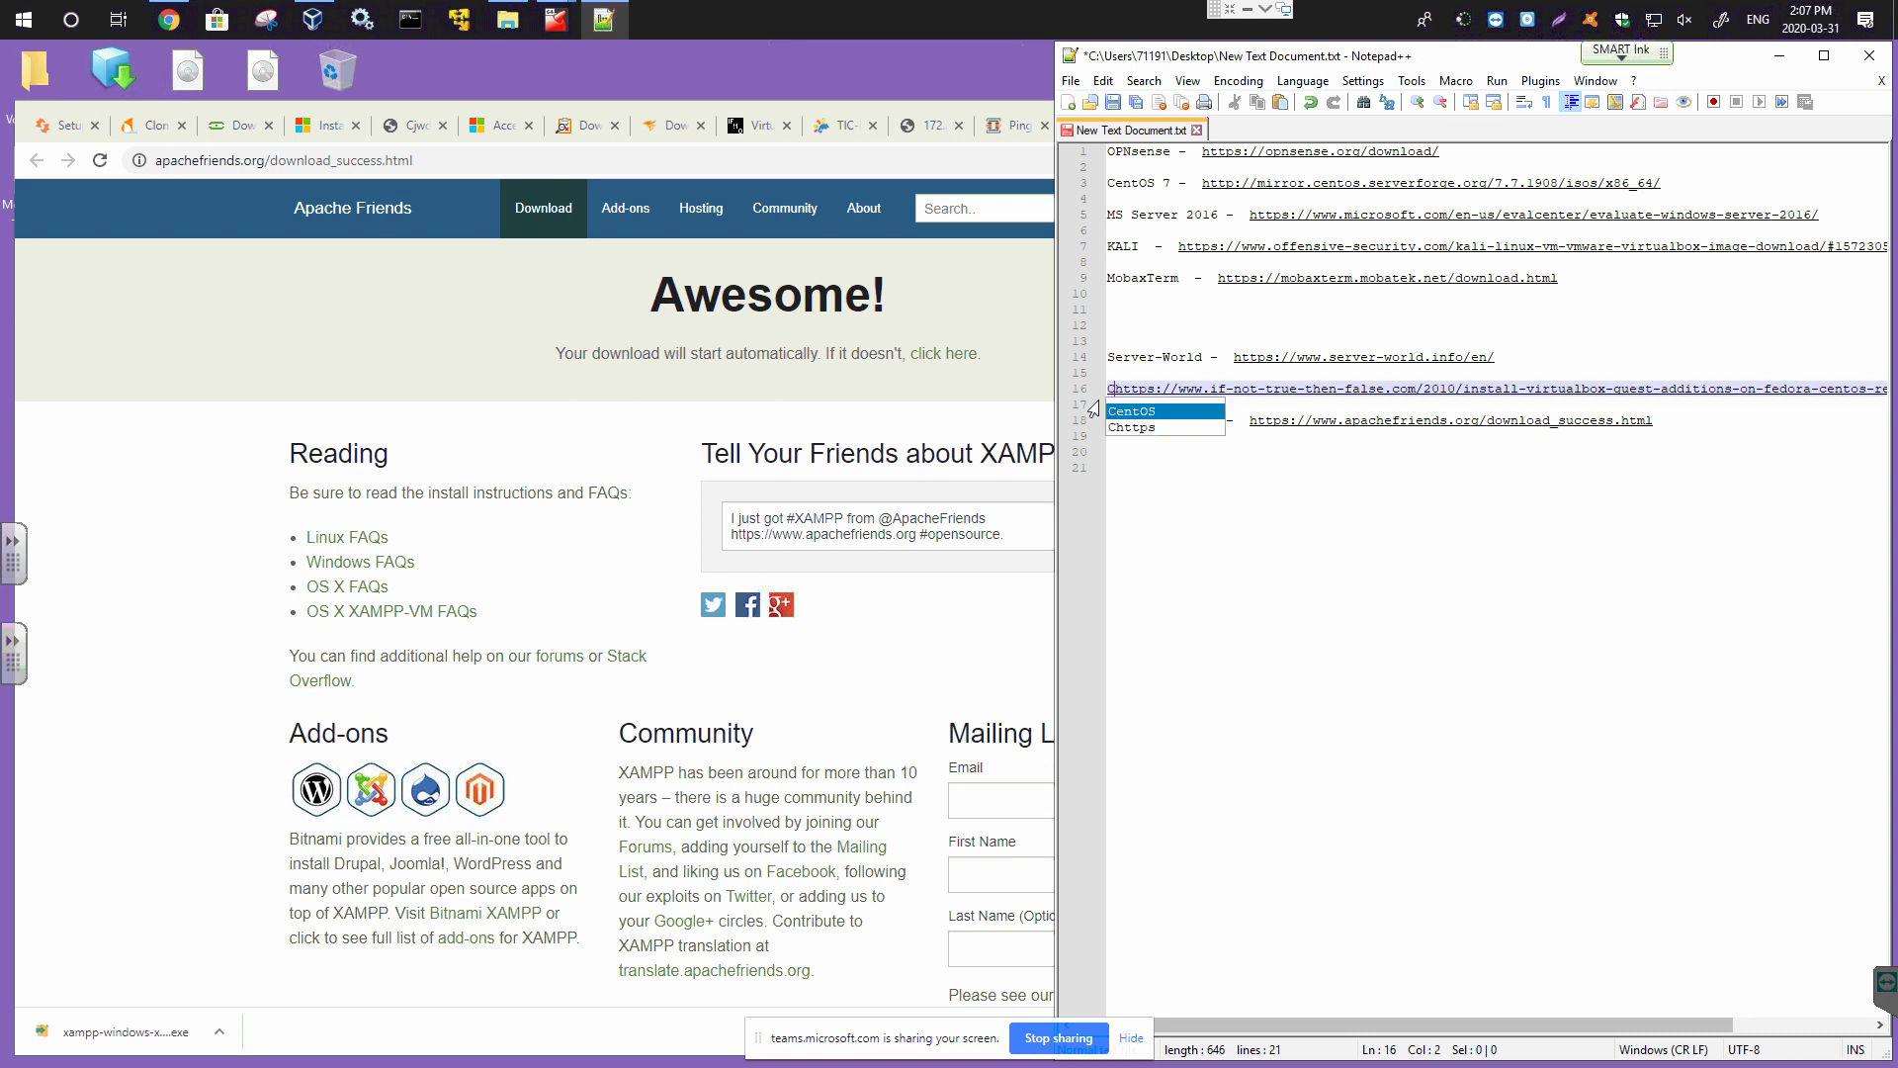
text(OS 7 G)
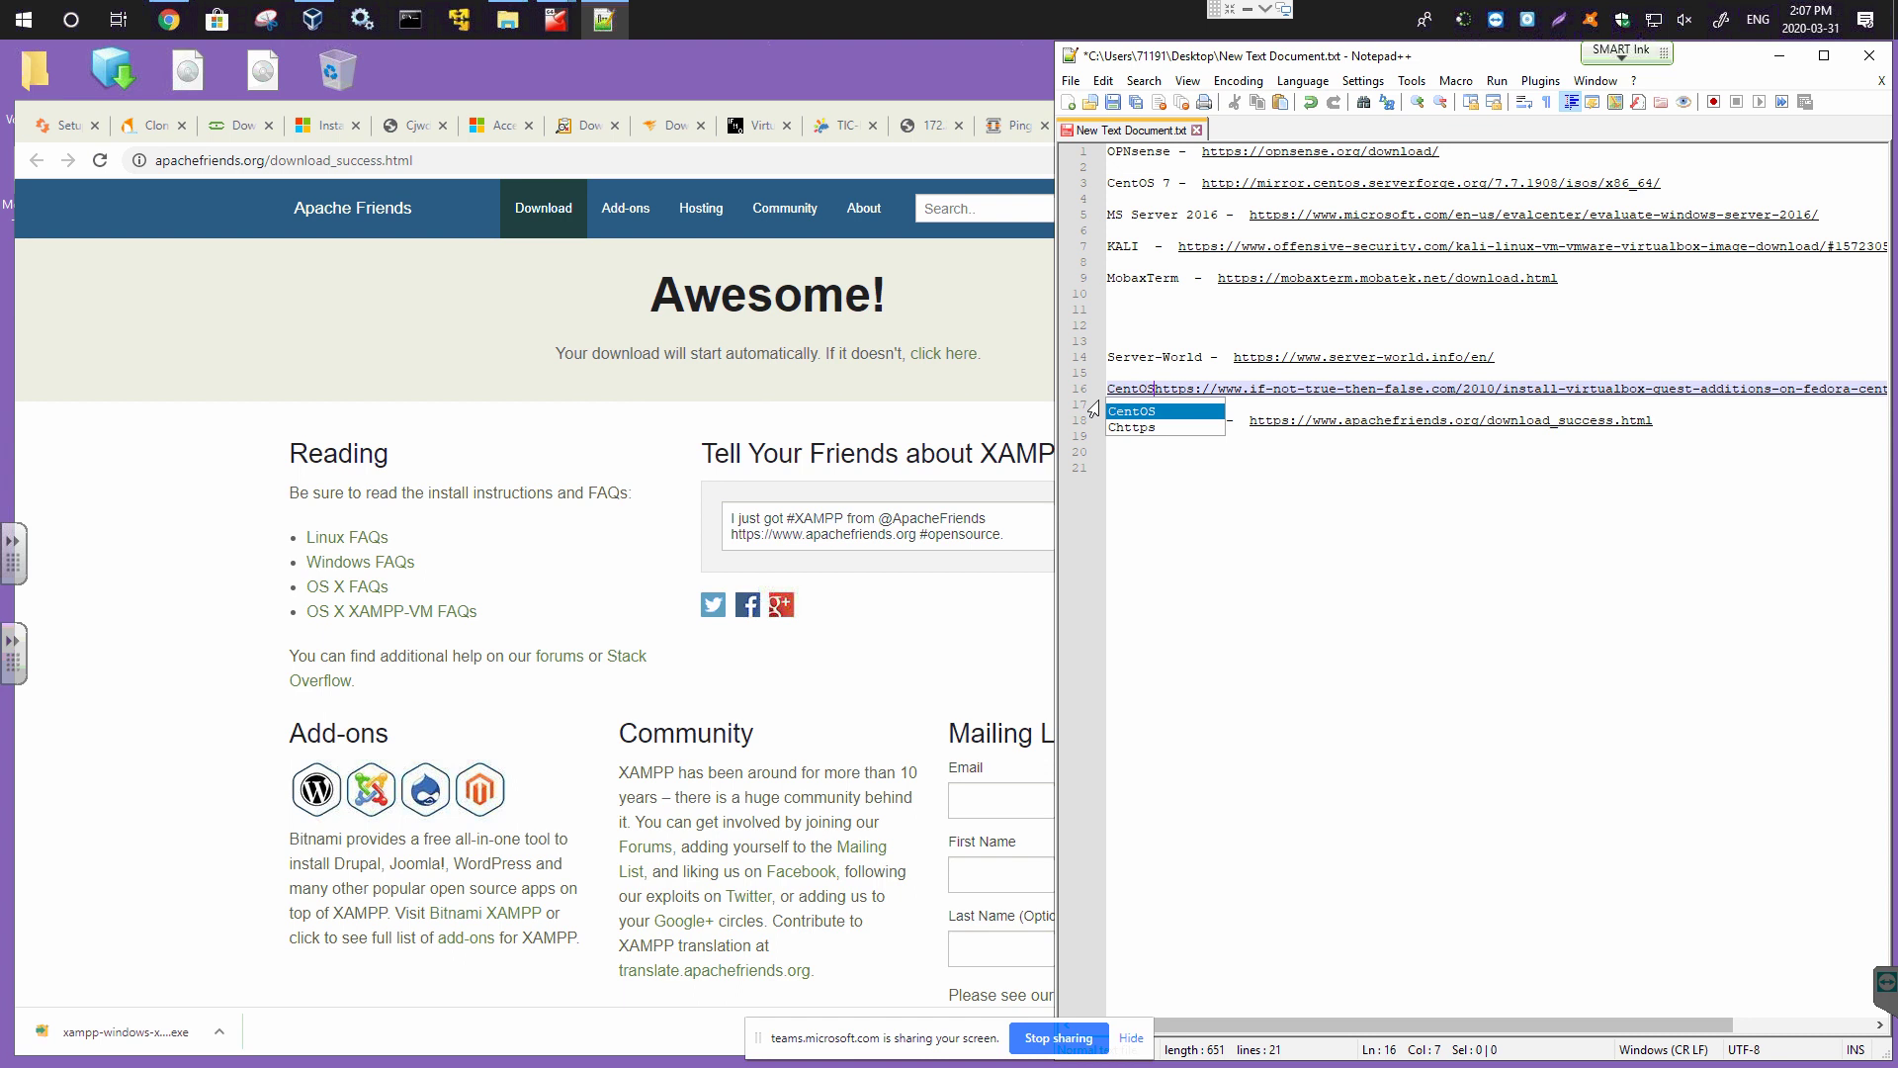
text(uest Add)
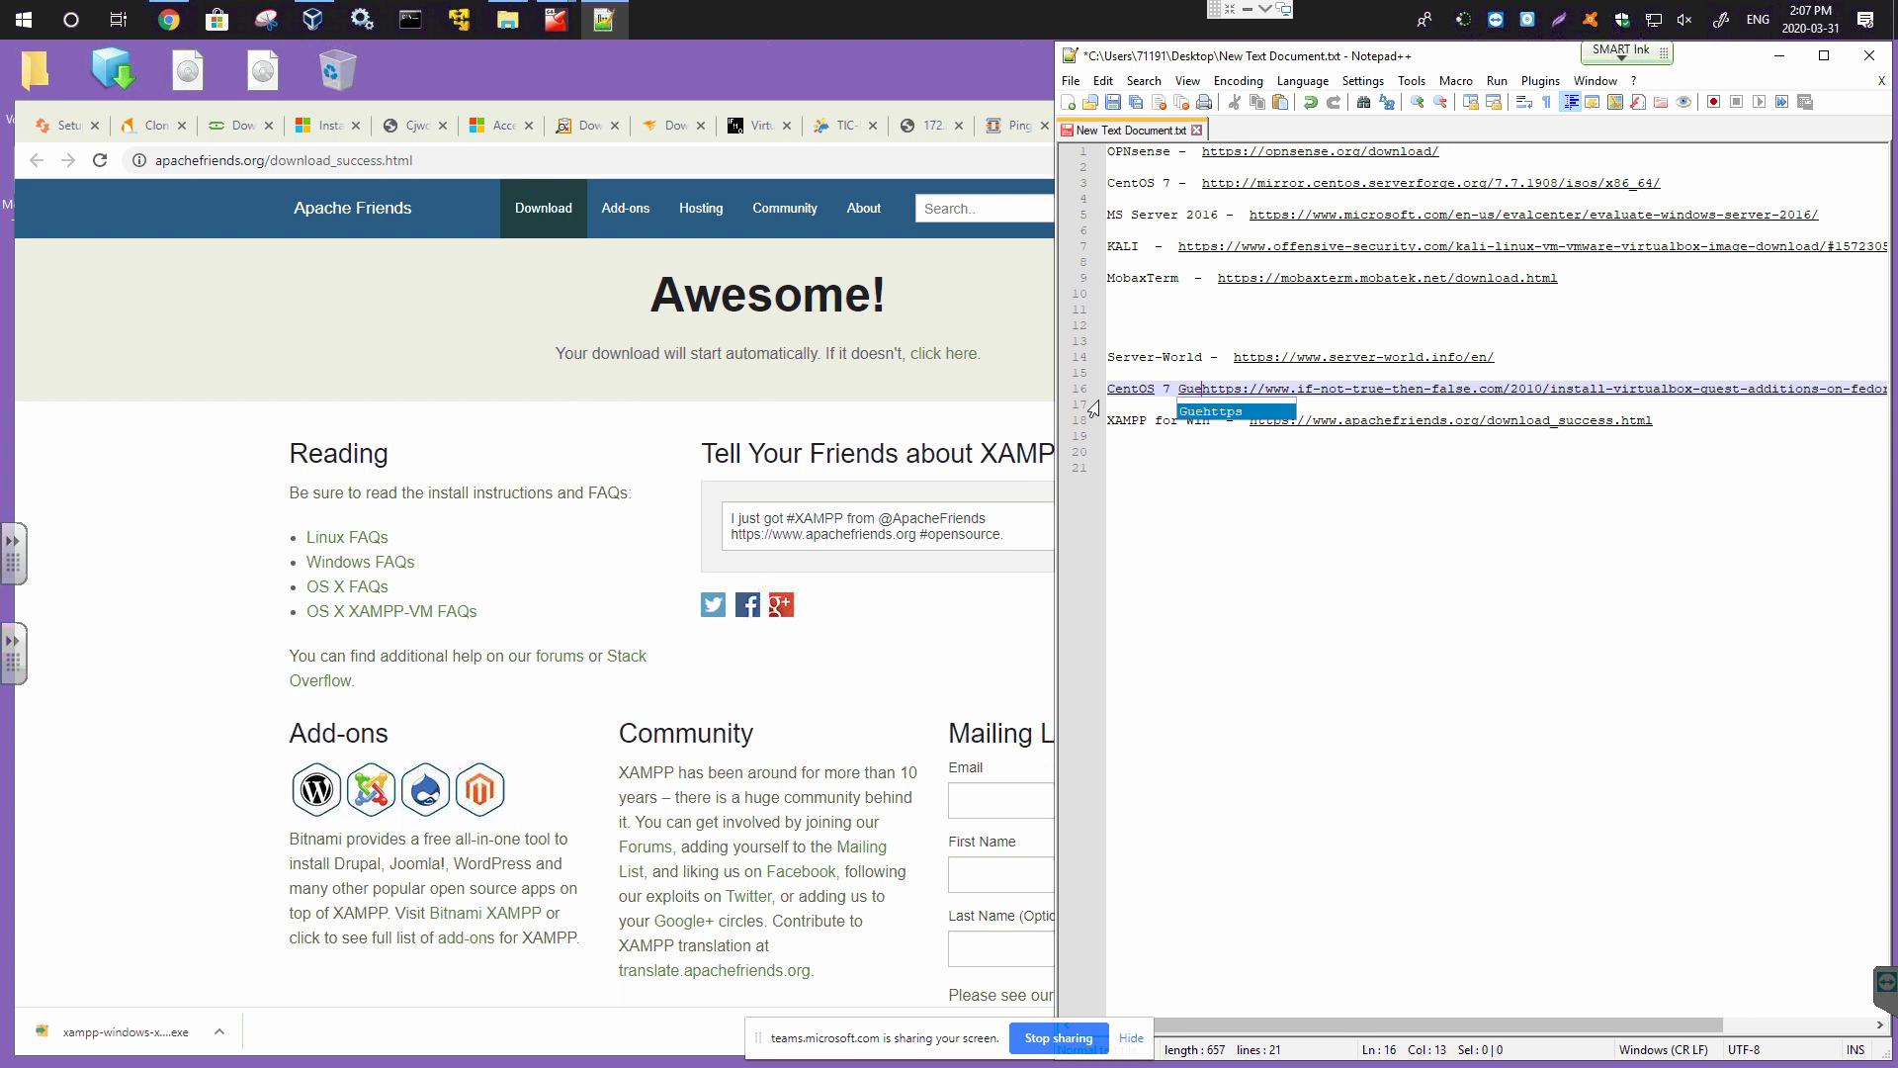
text(ition Ins)
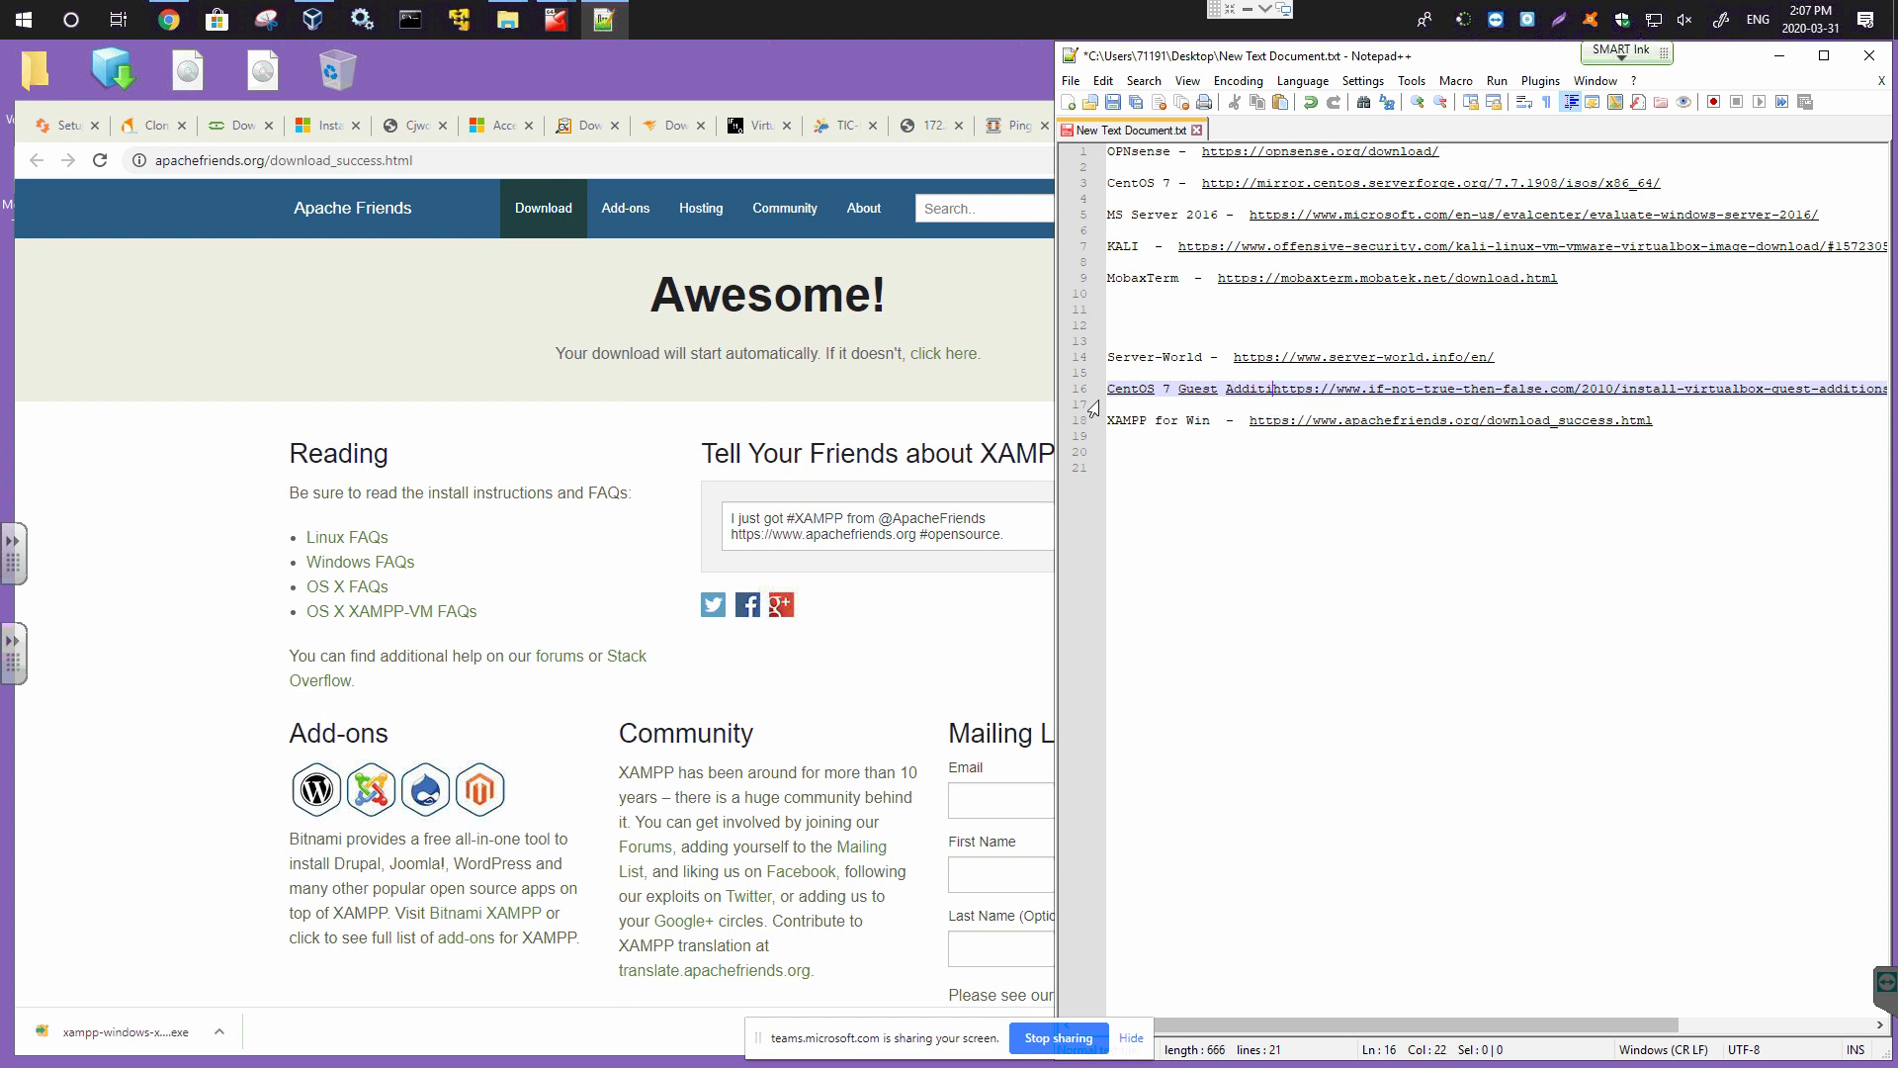
text(tall -)
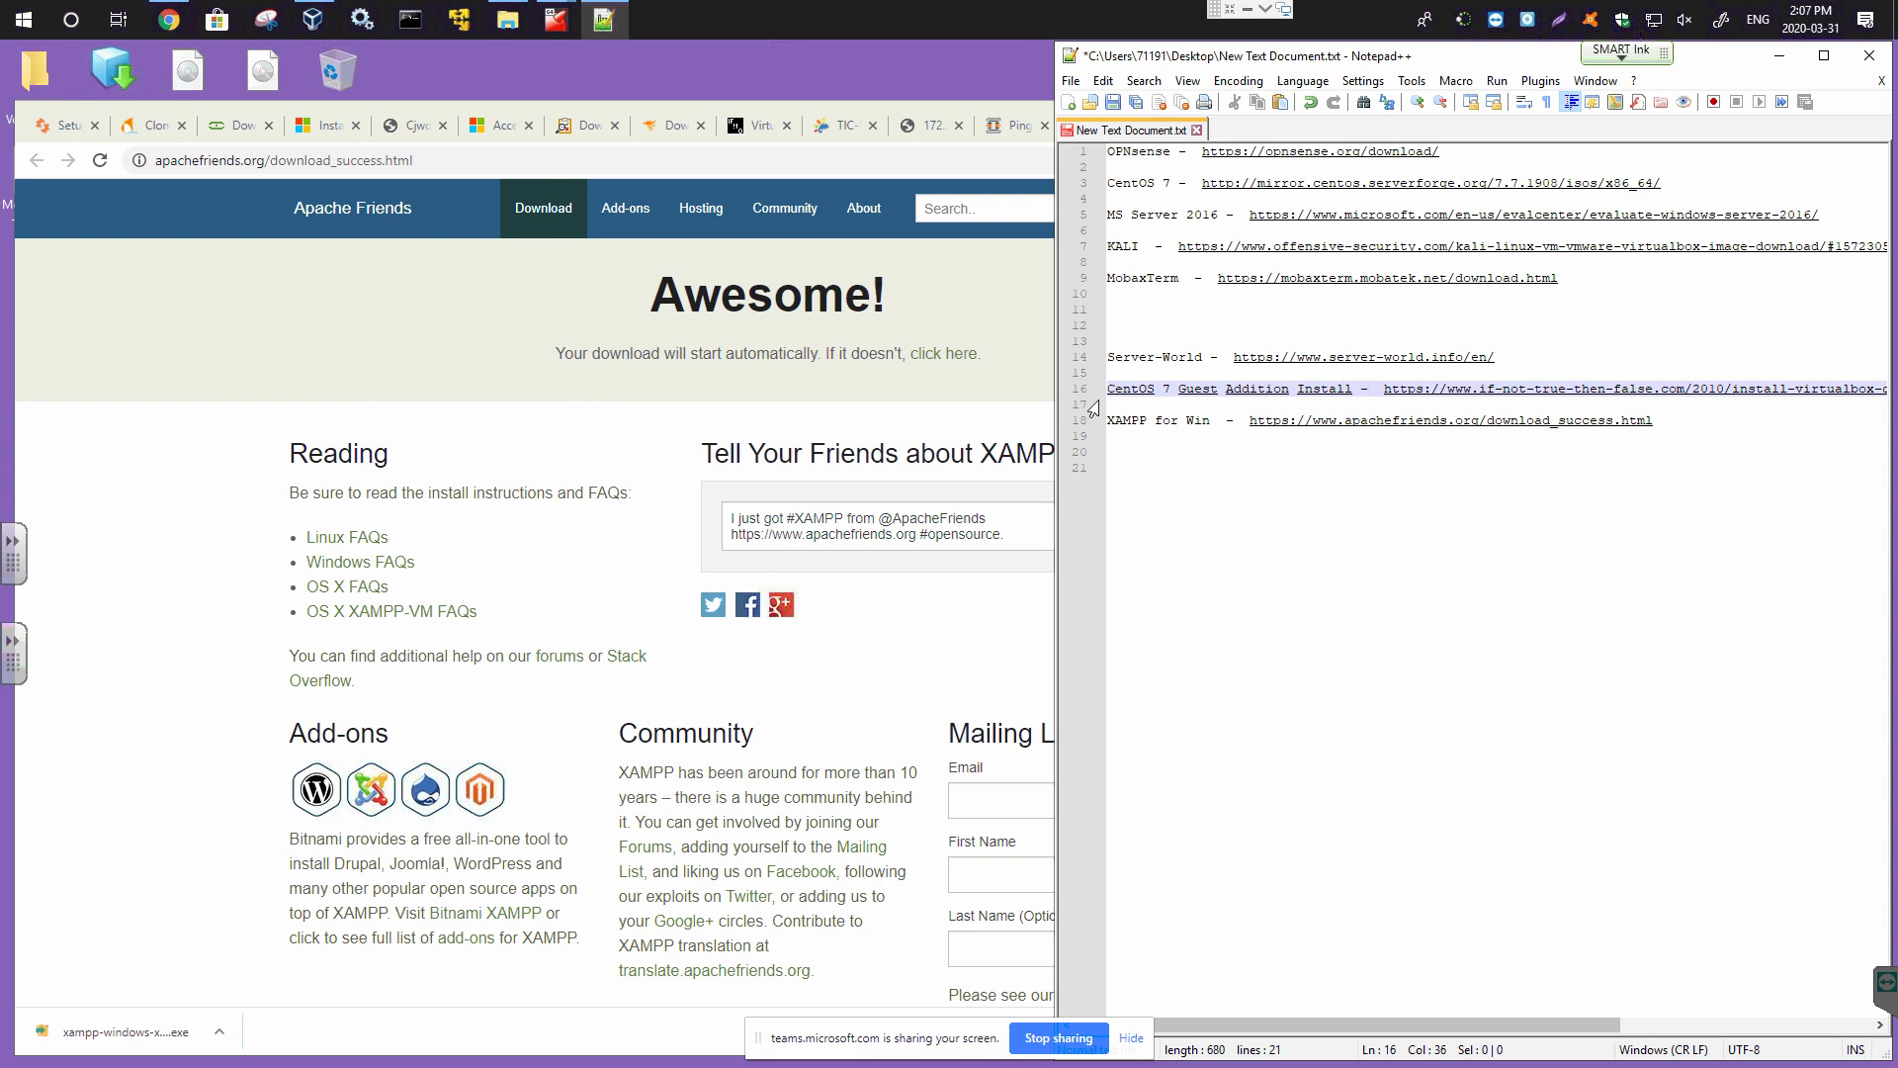
Reduce the gap above the Server-World entry by one blank line and save the text file.
click(1122, 310)
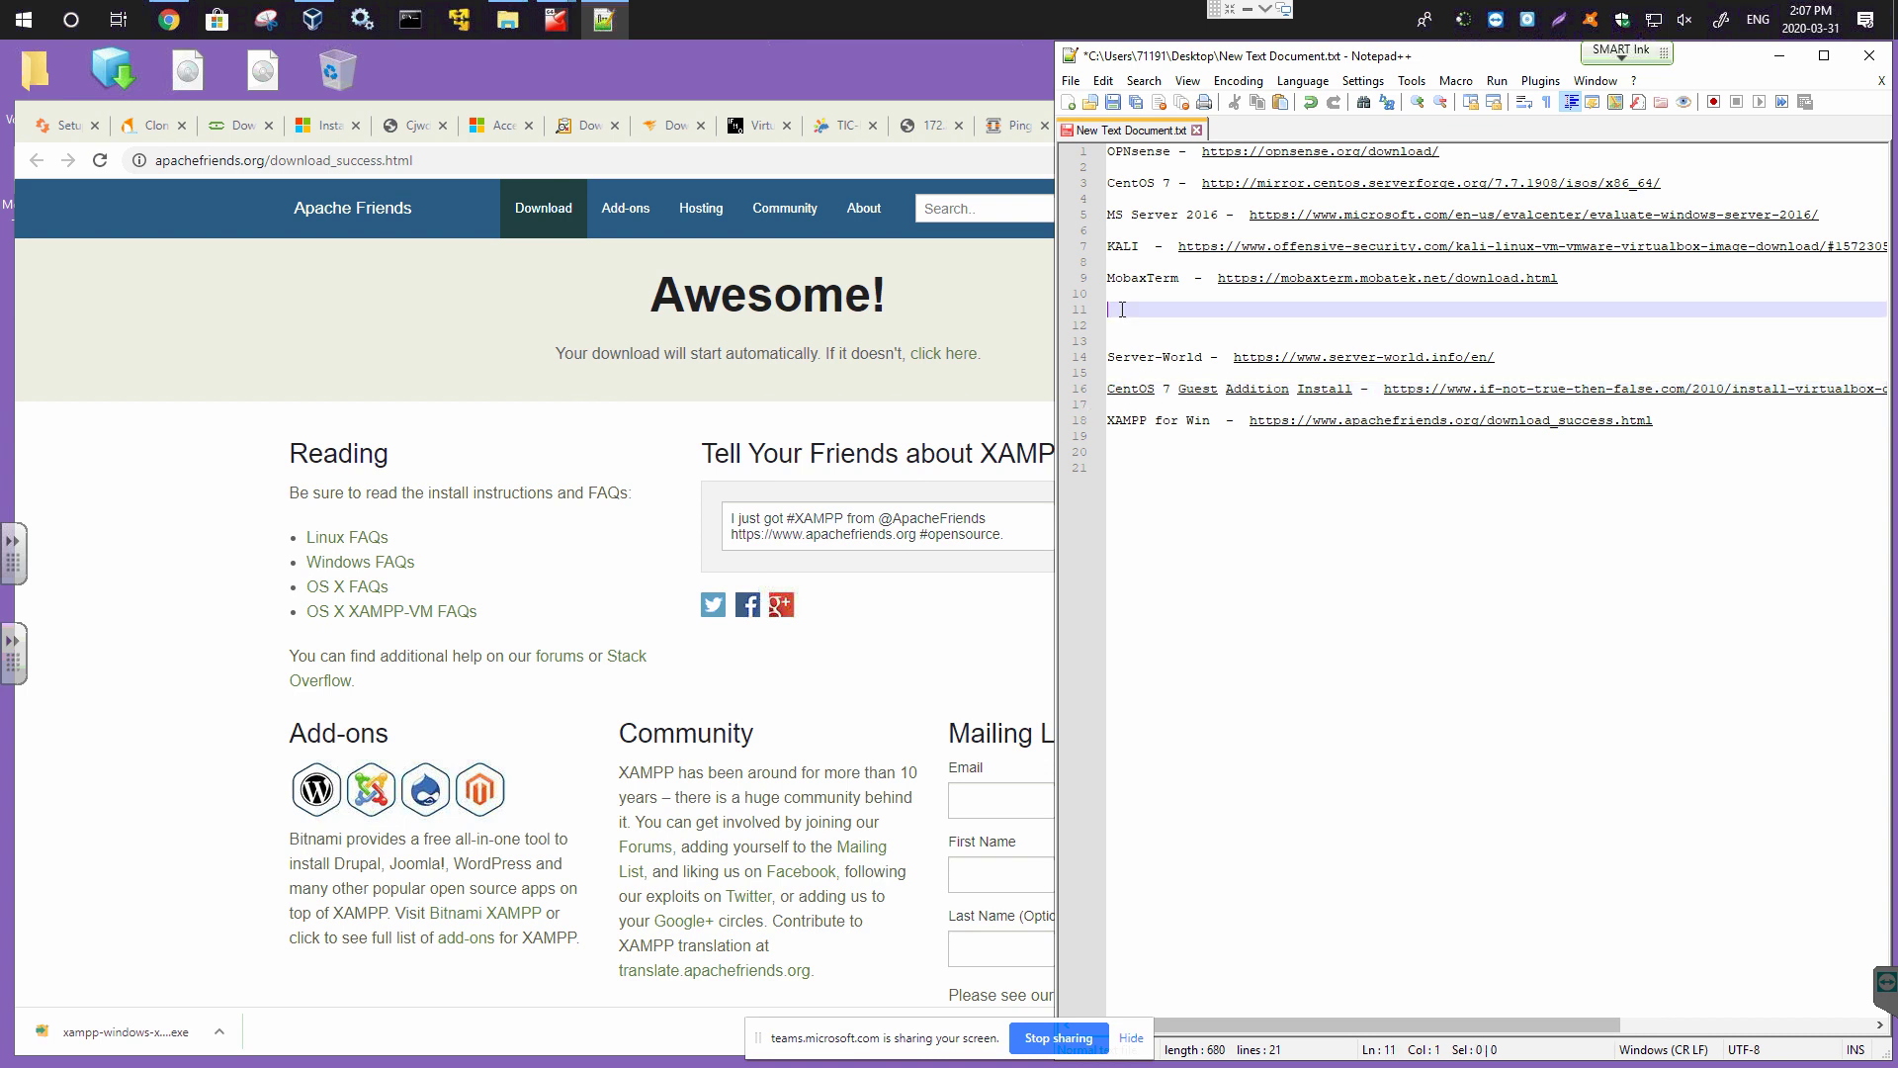
key(Delete)
key(Delete)
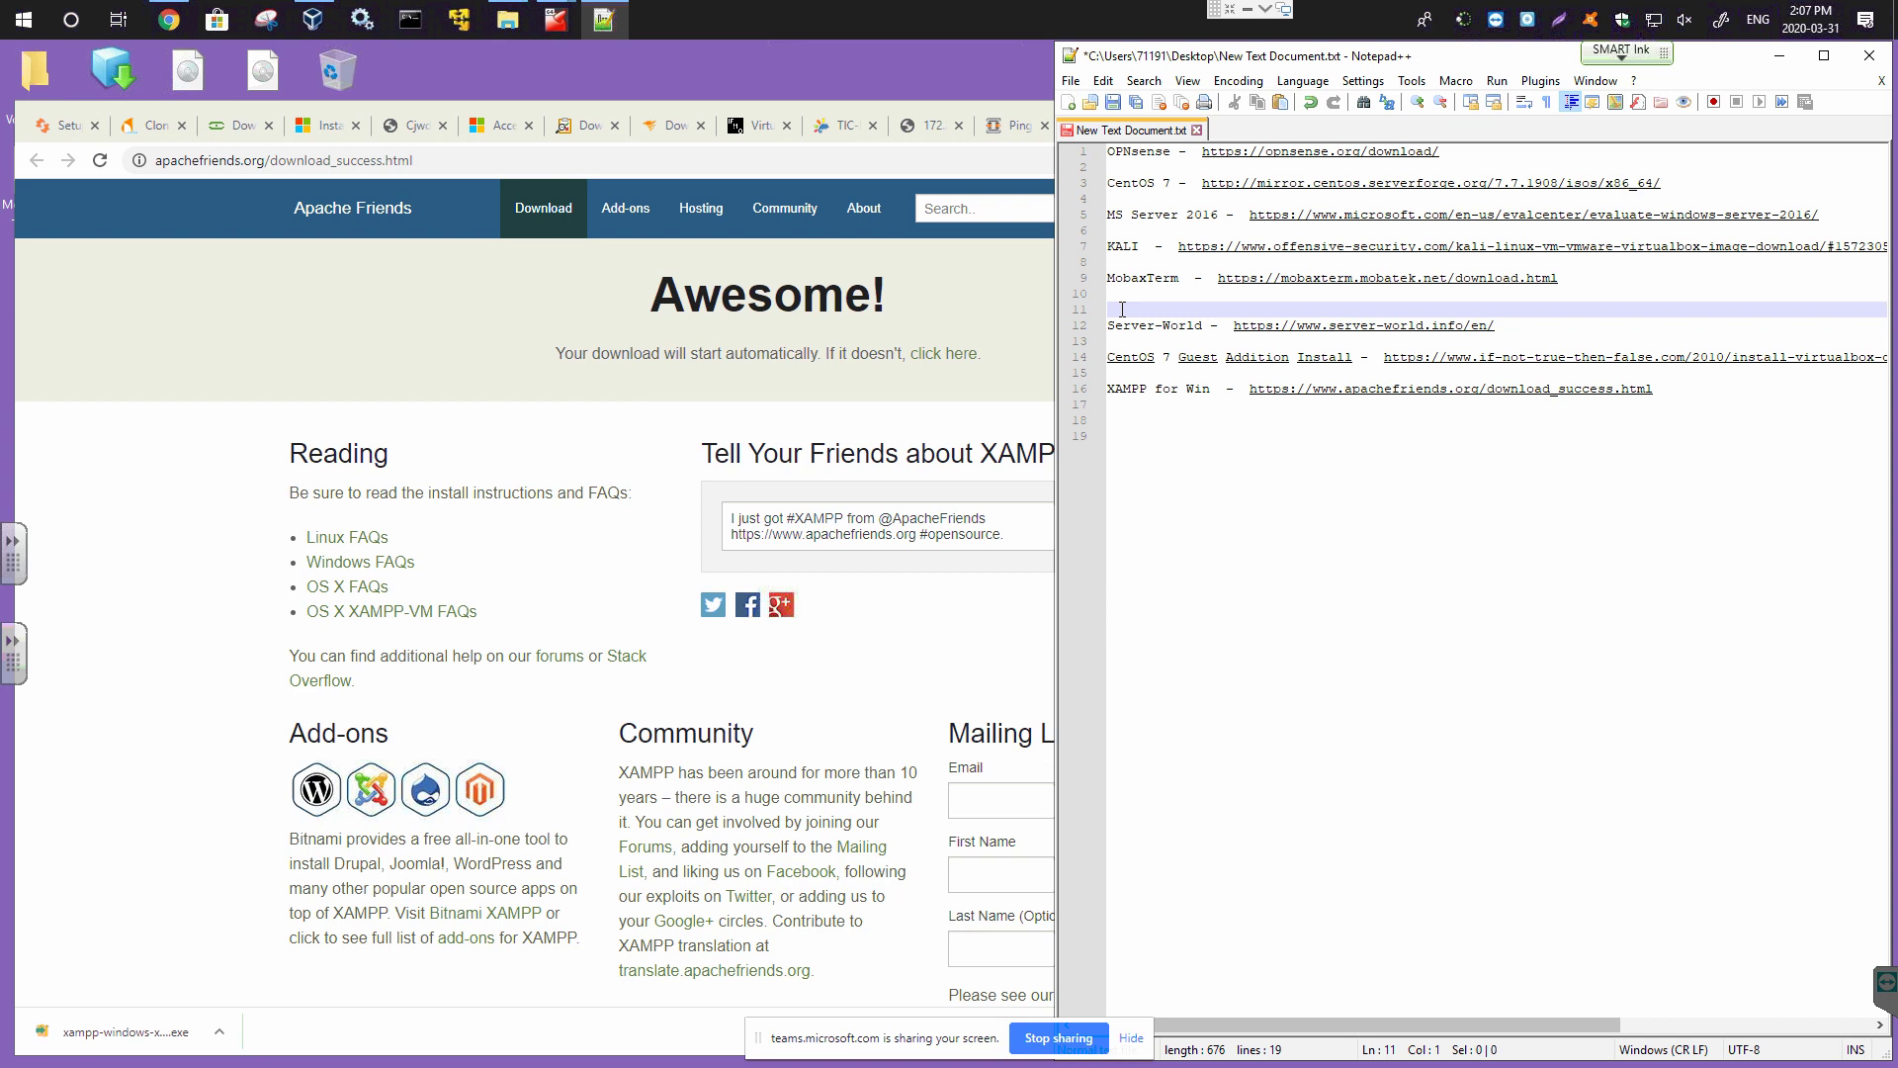
key(Return)
click(1132, 431)
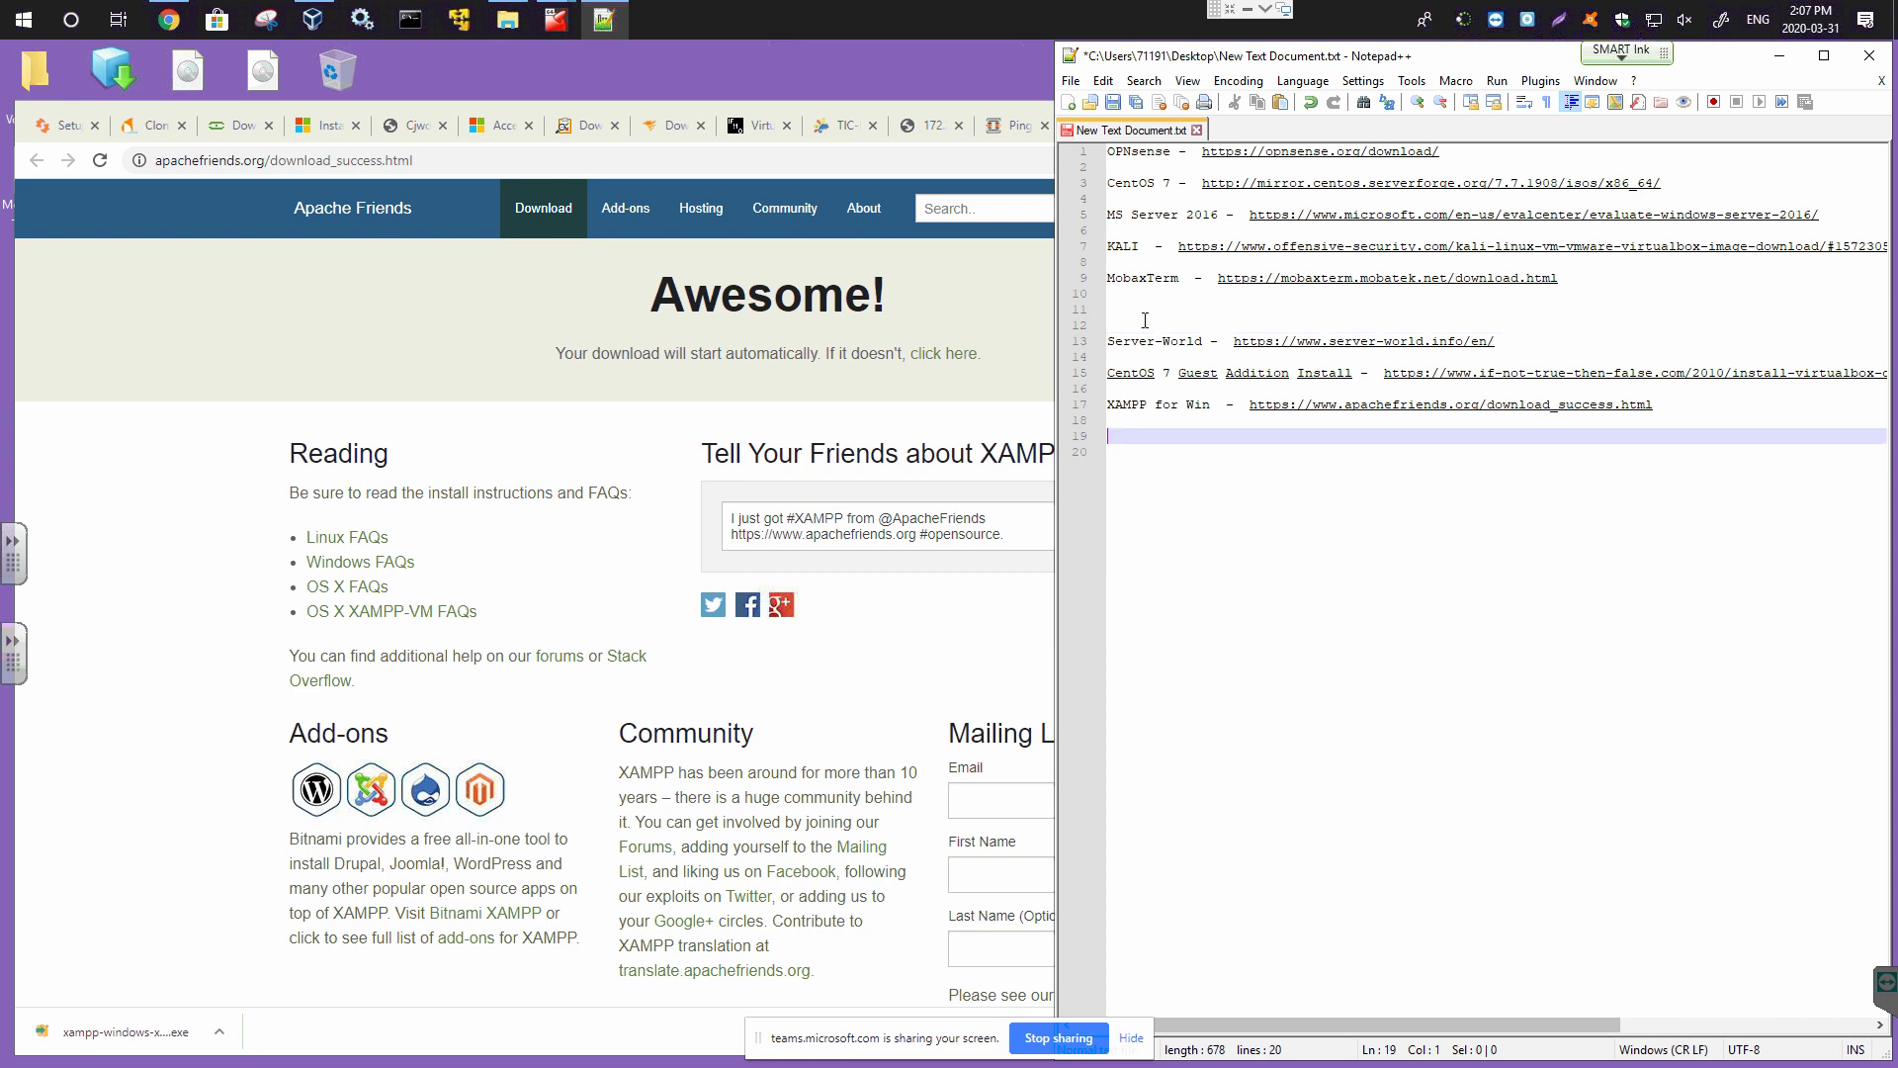
click(1112, 102)
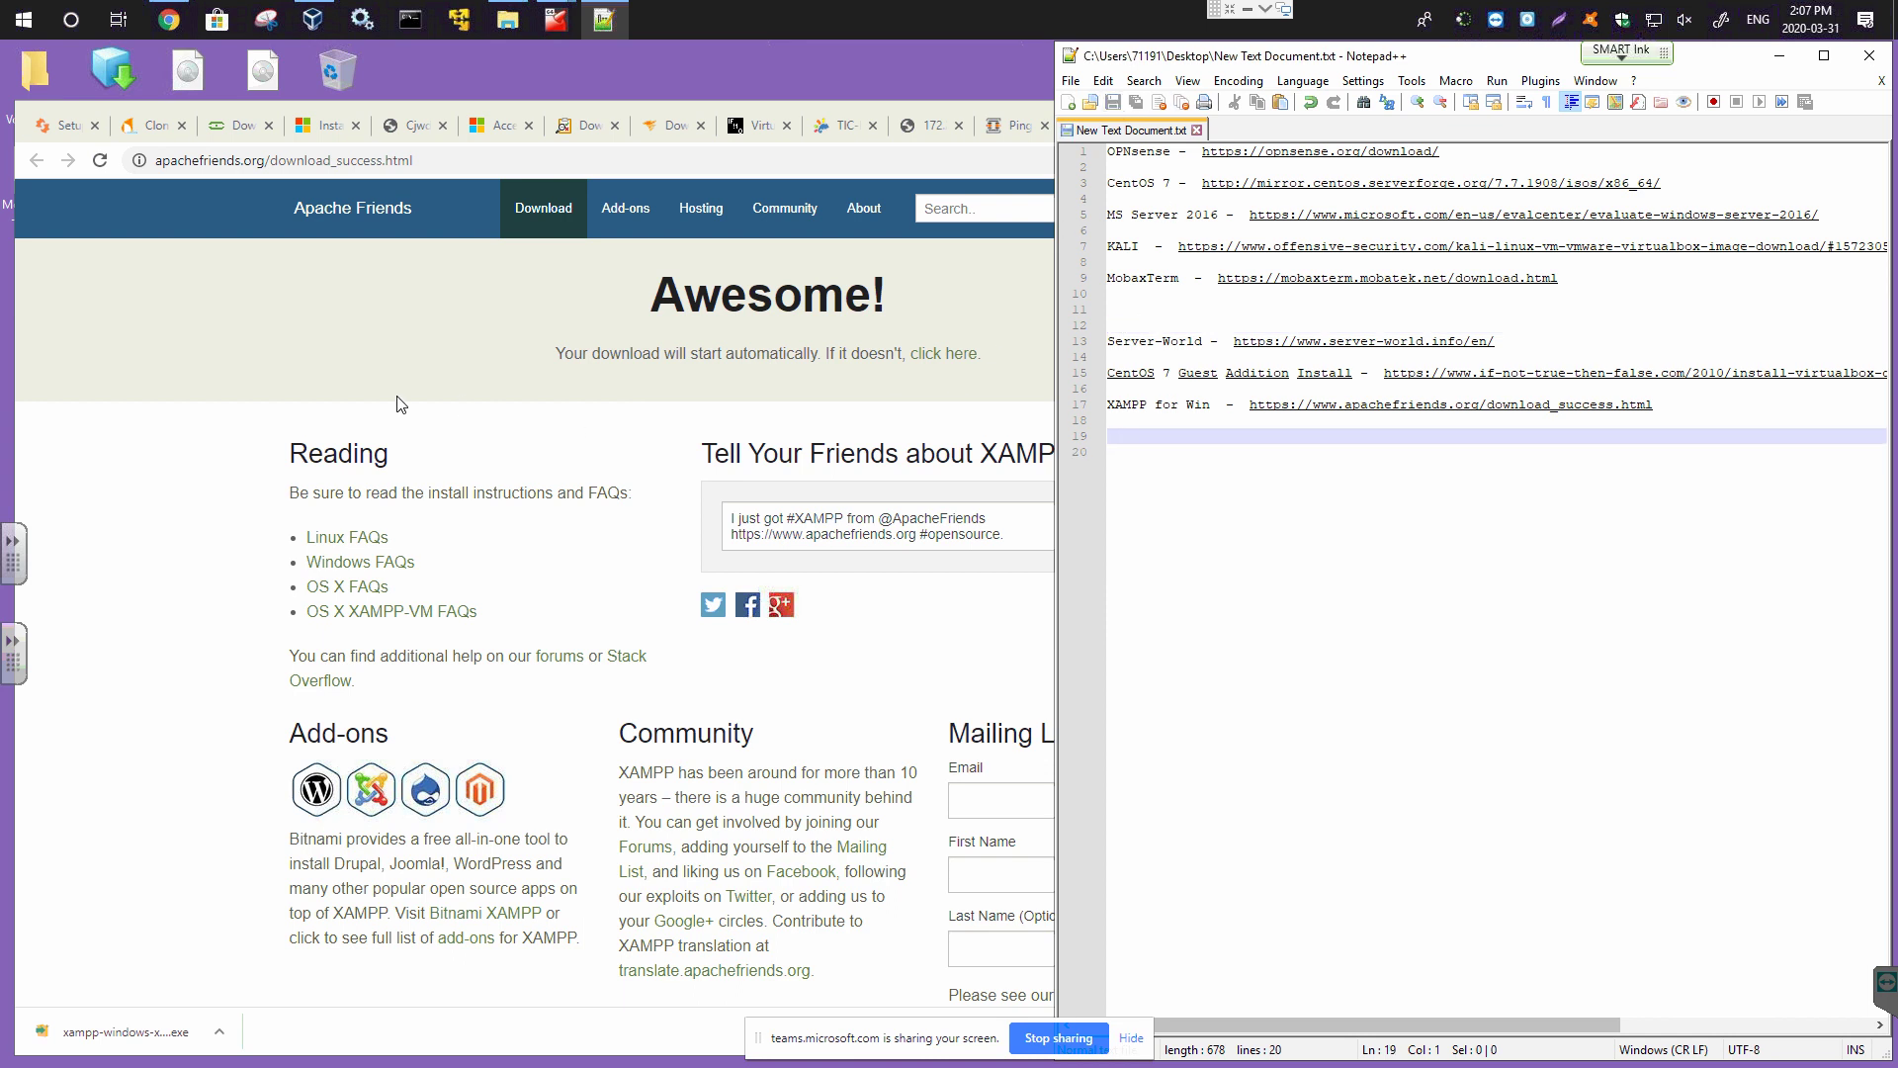
In Chrome, close the download success page, remove the XAMPP installer entry from the download history, and minimize the browser.
click(975, 110)
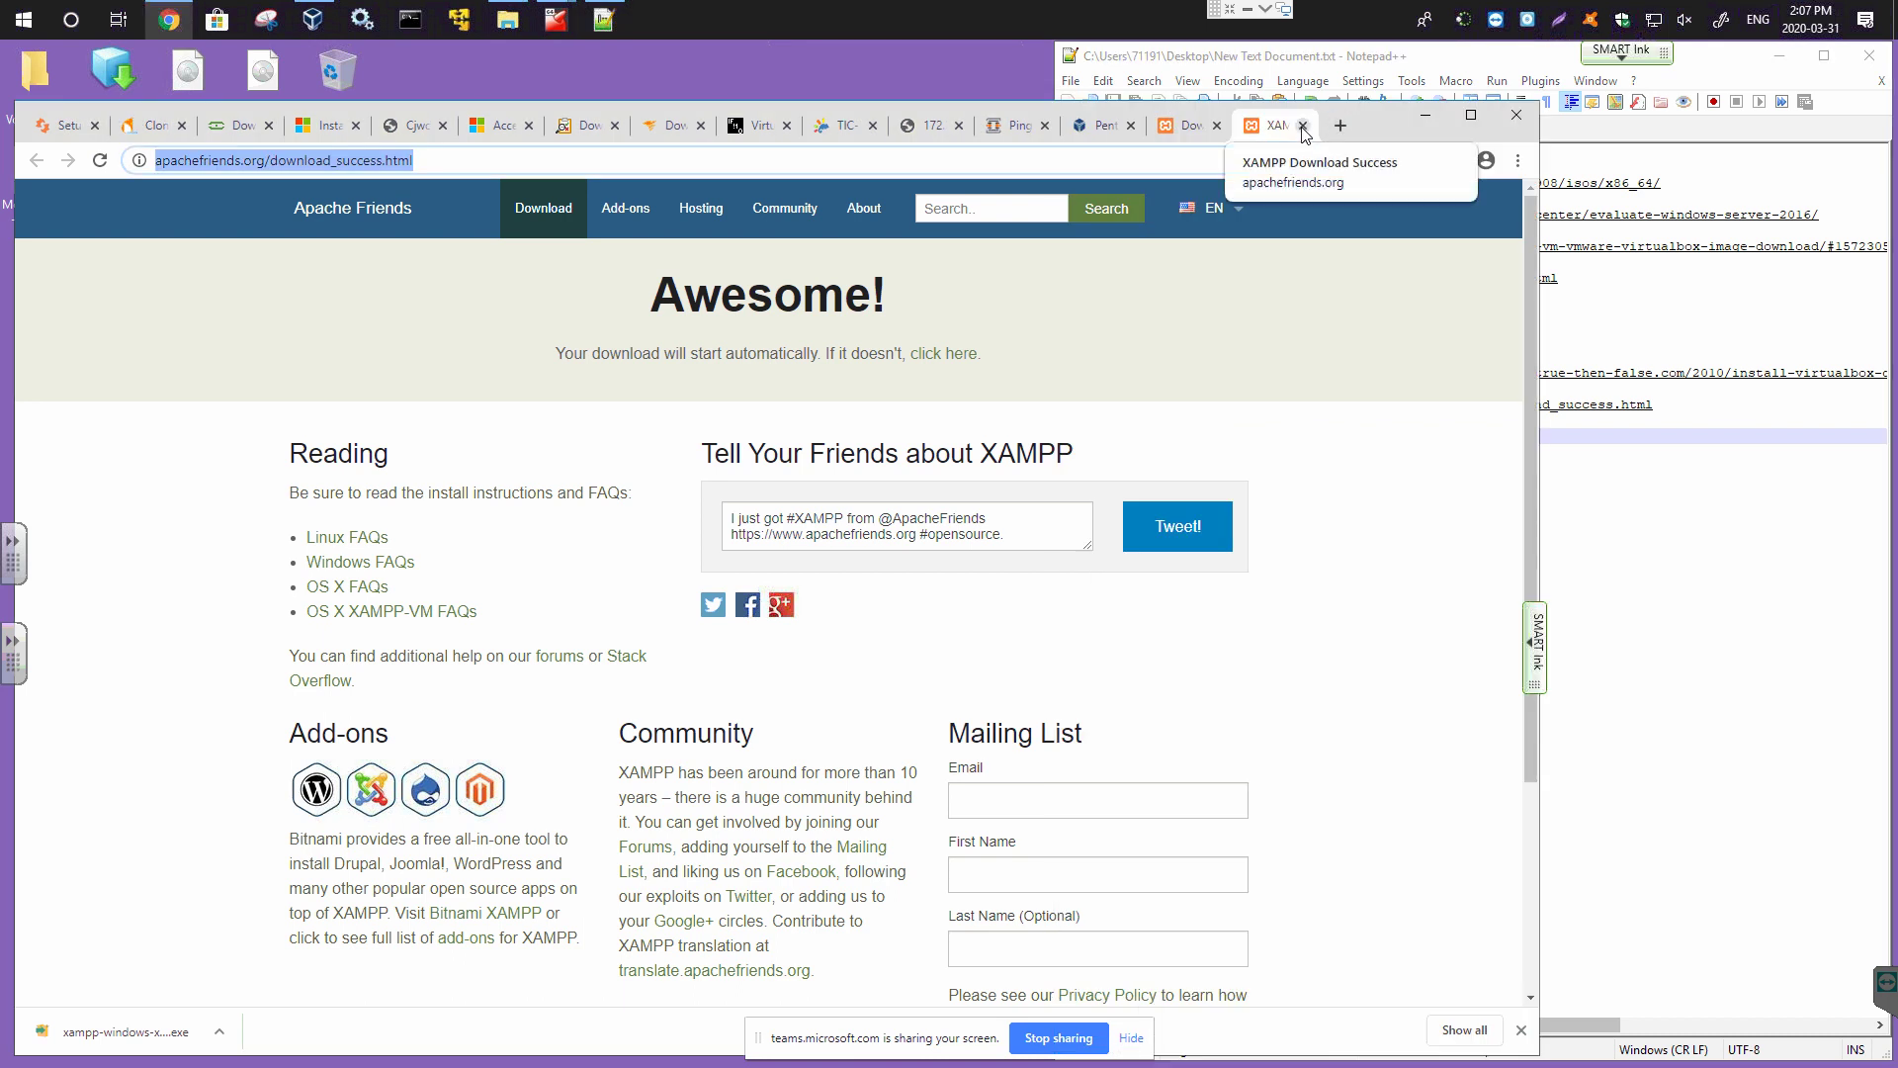
click(1302, 125)
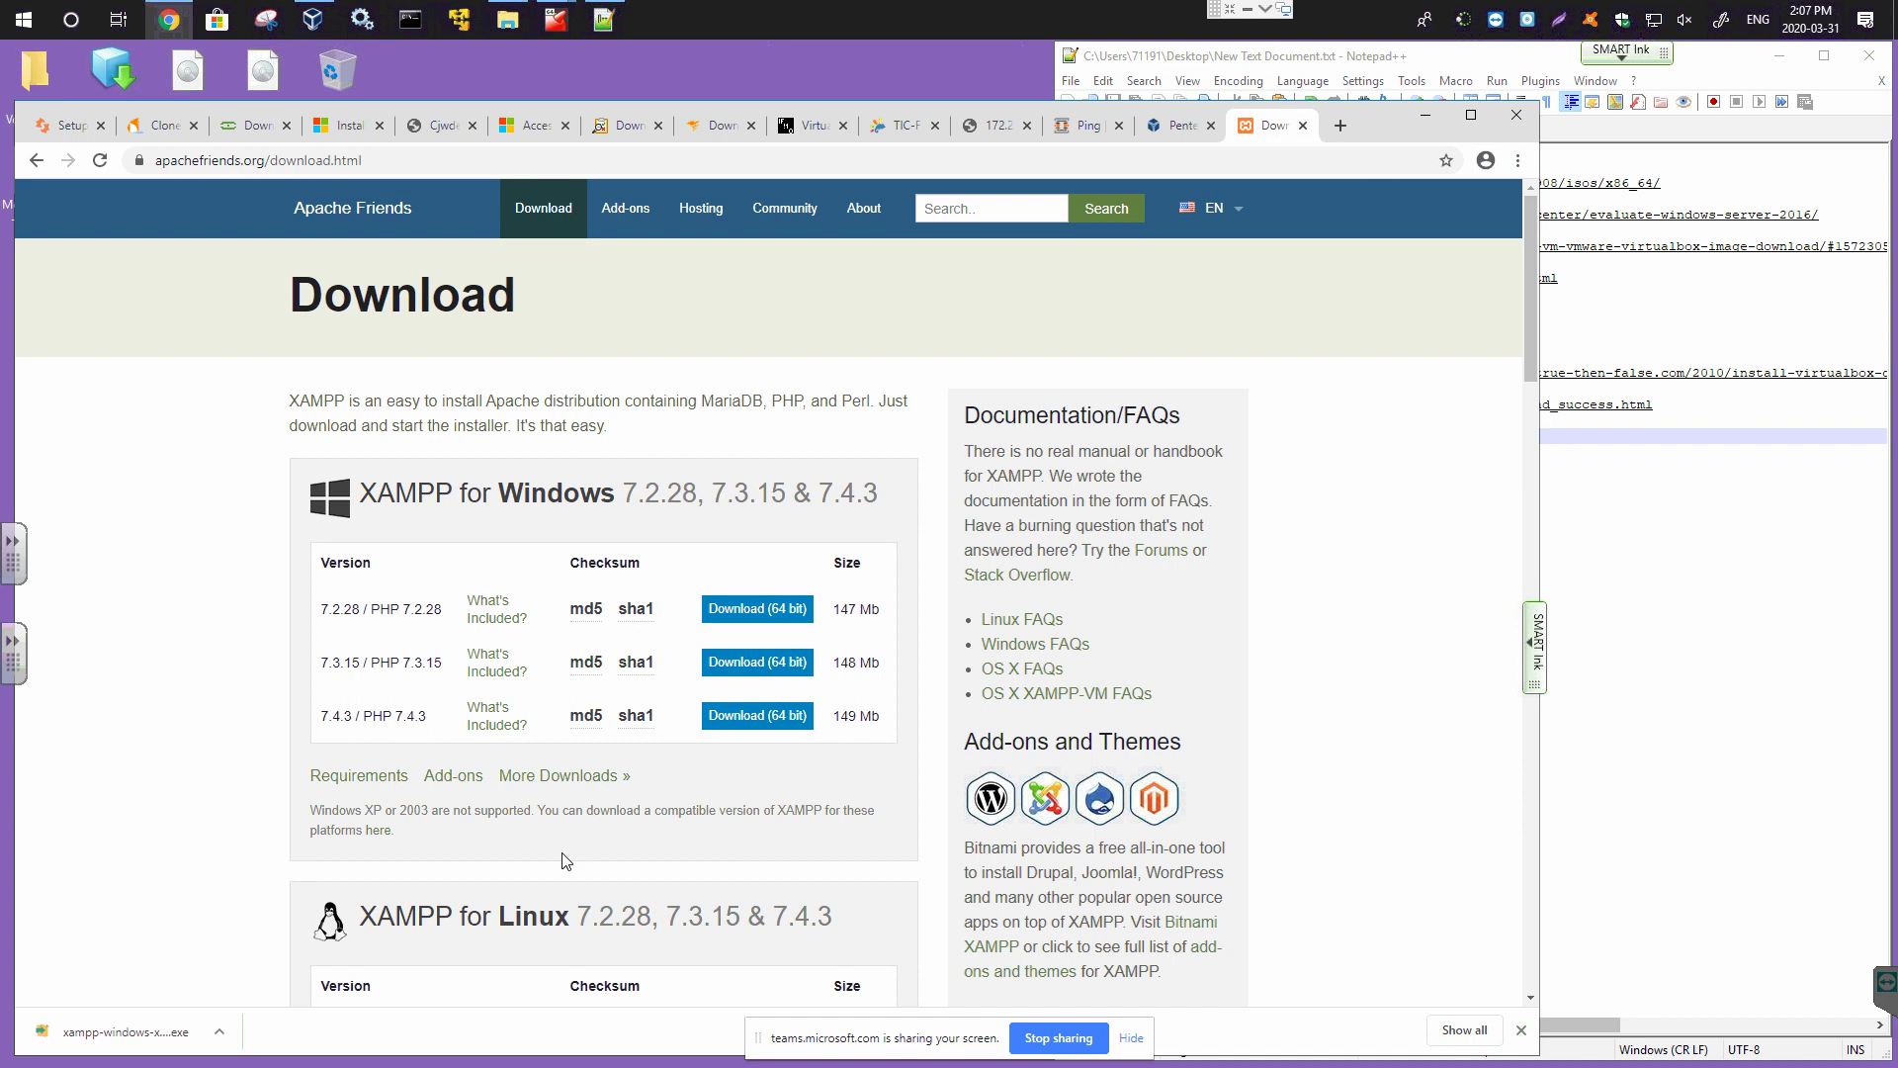
click(1483, 1028)
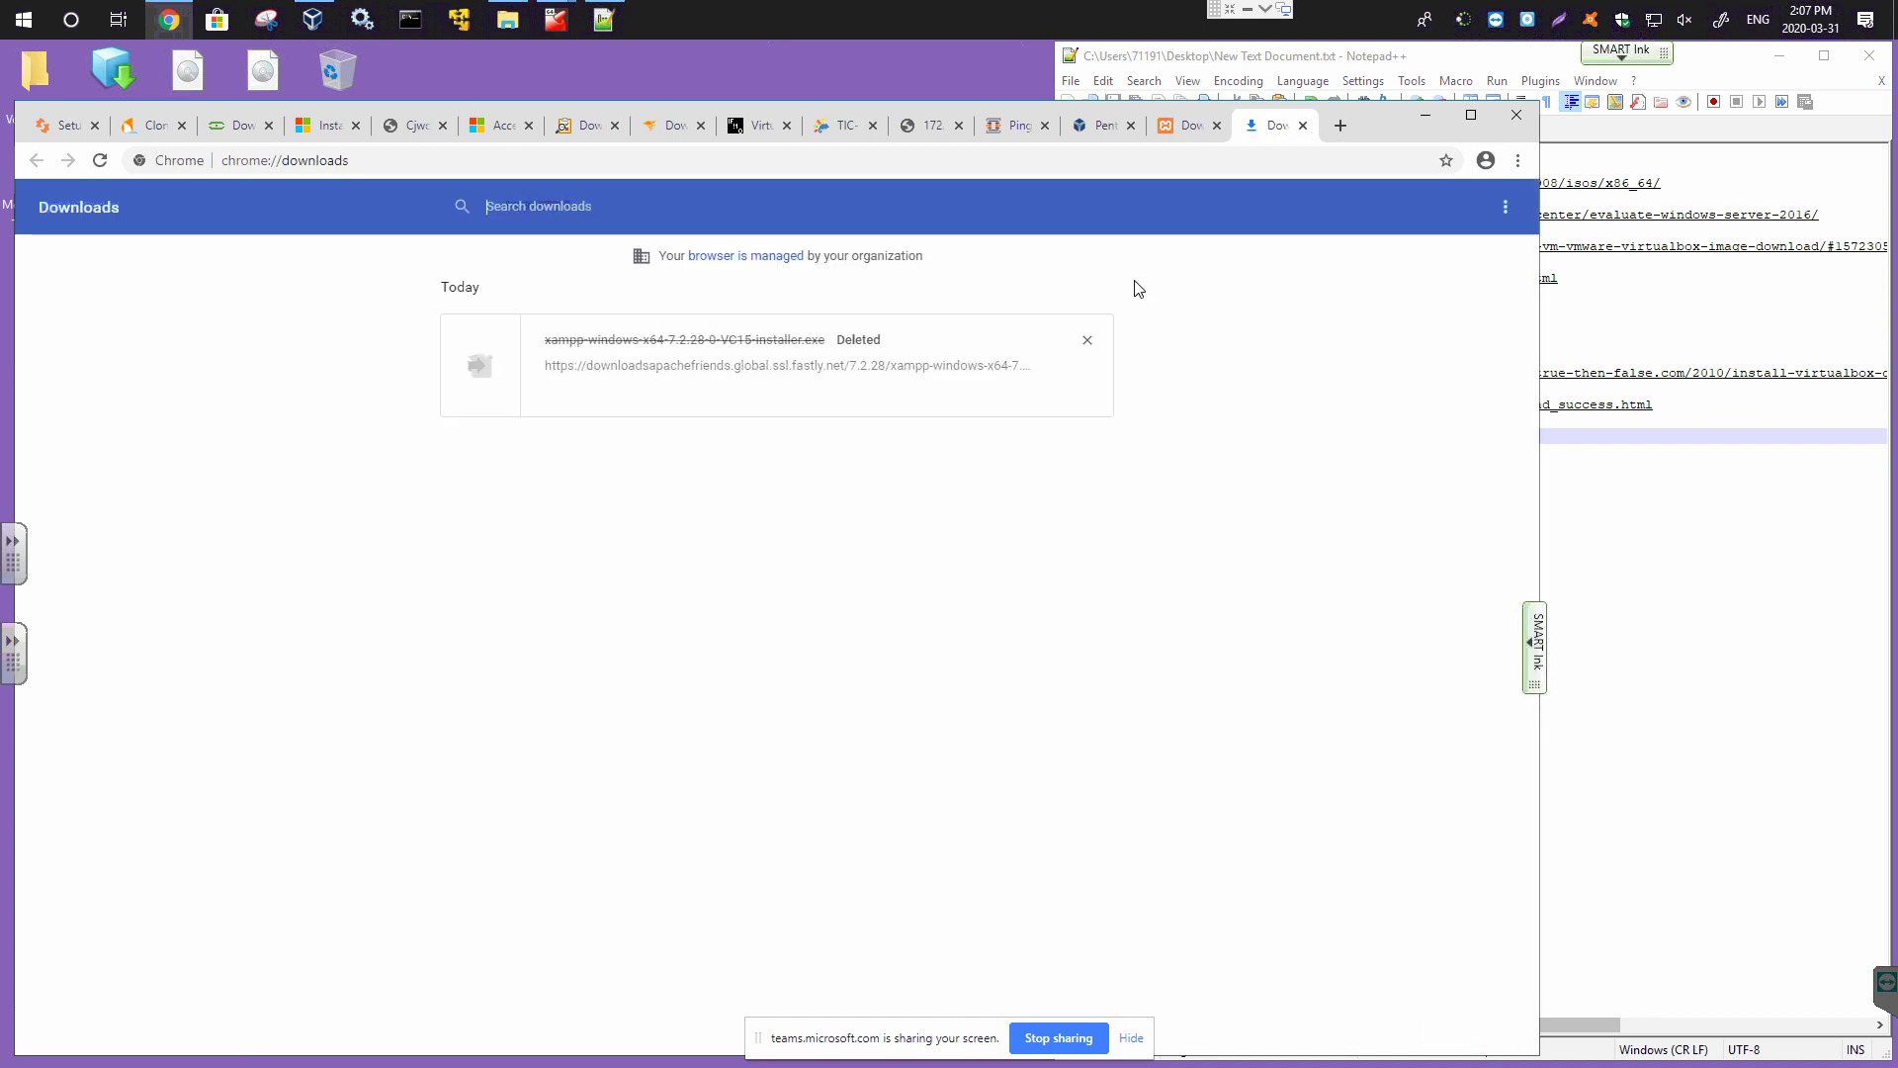
click(1092, 341)
click(1302, 126)
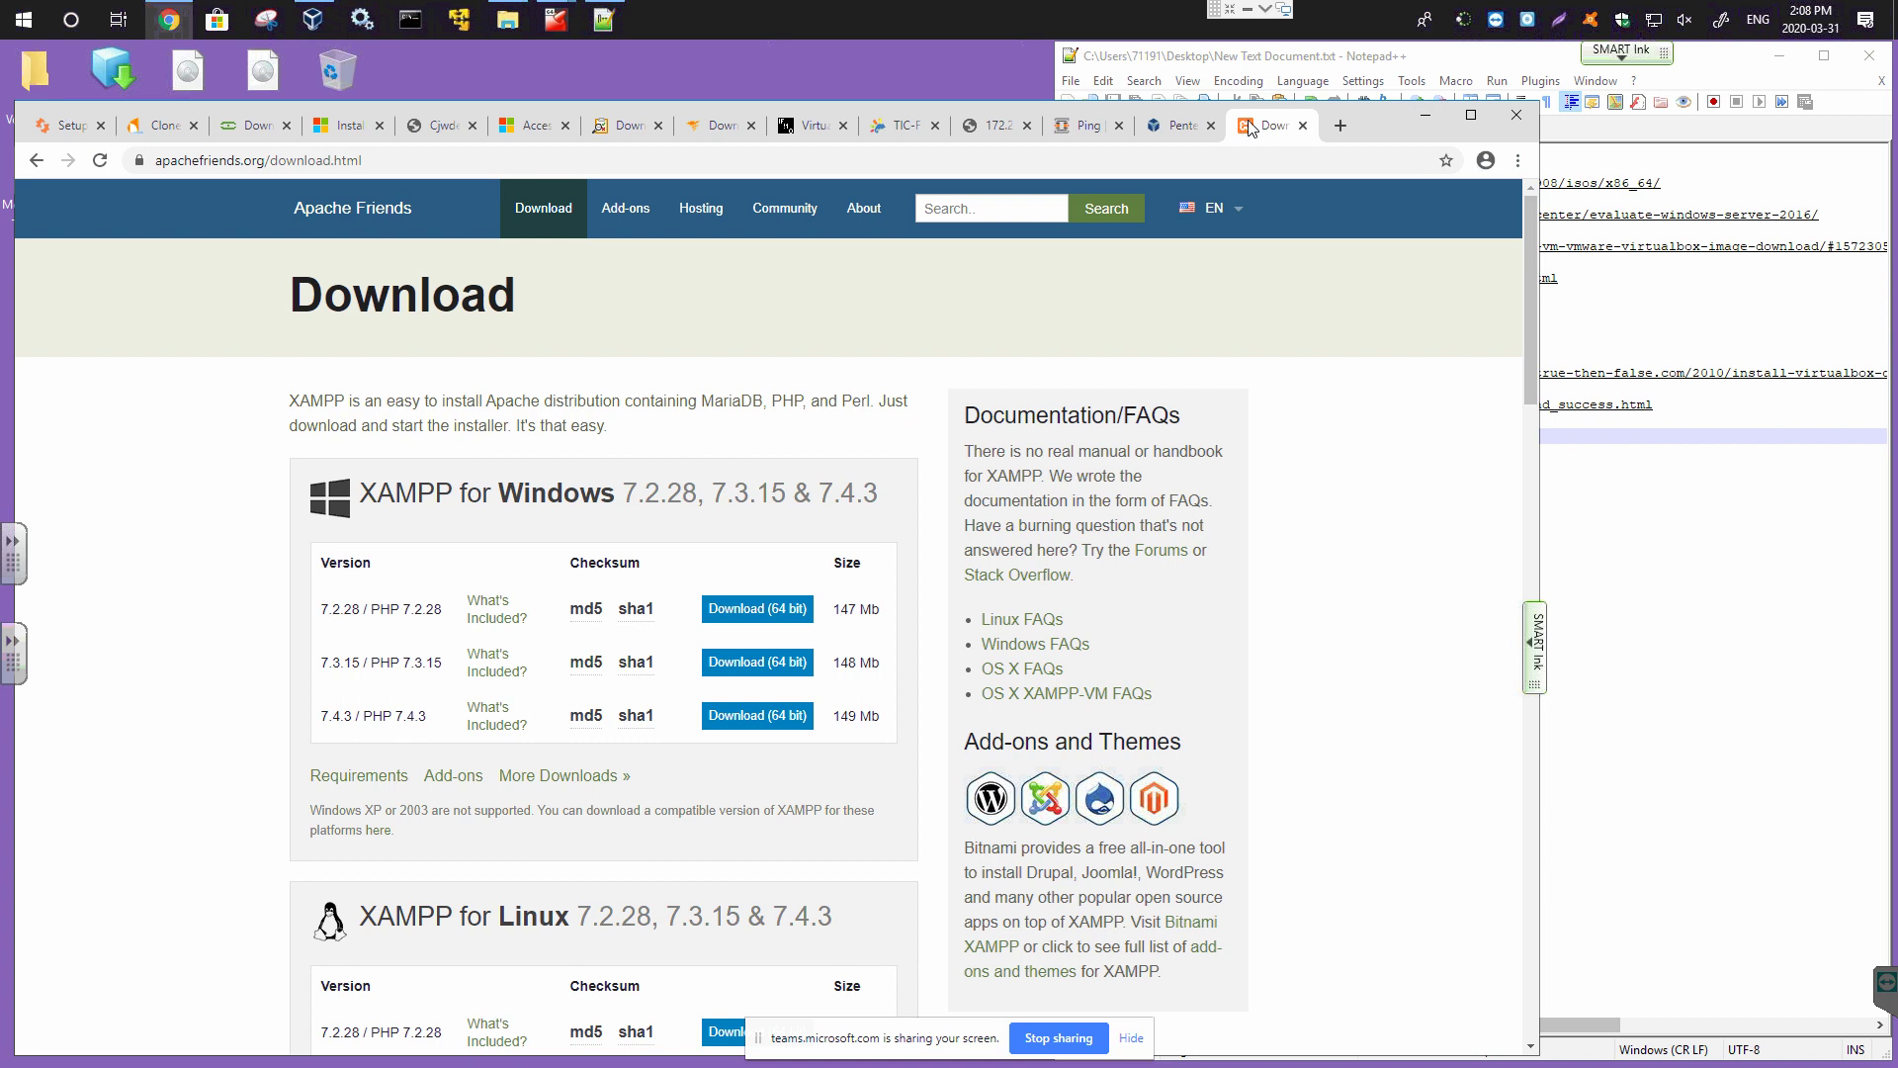
click(1425, 117)
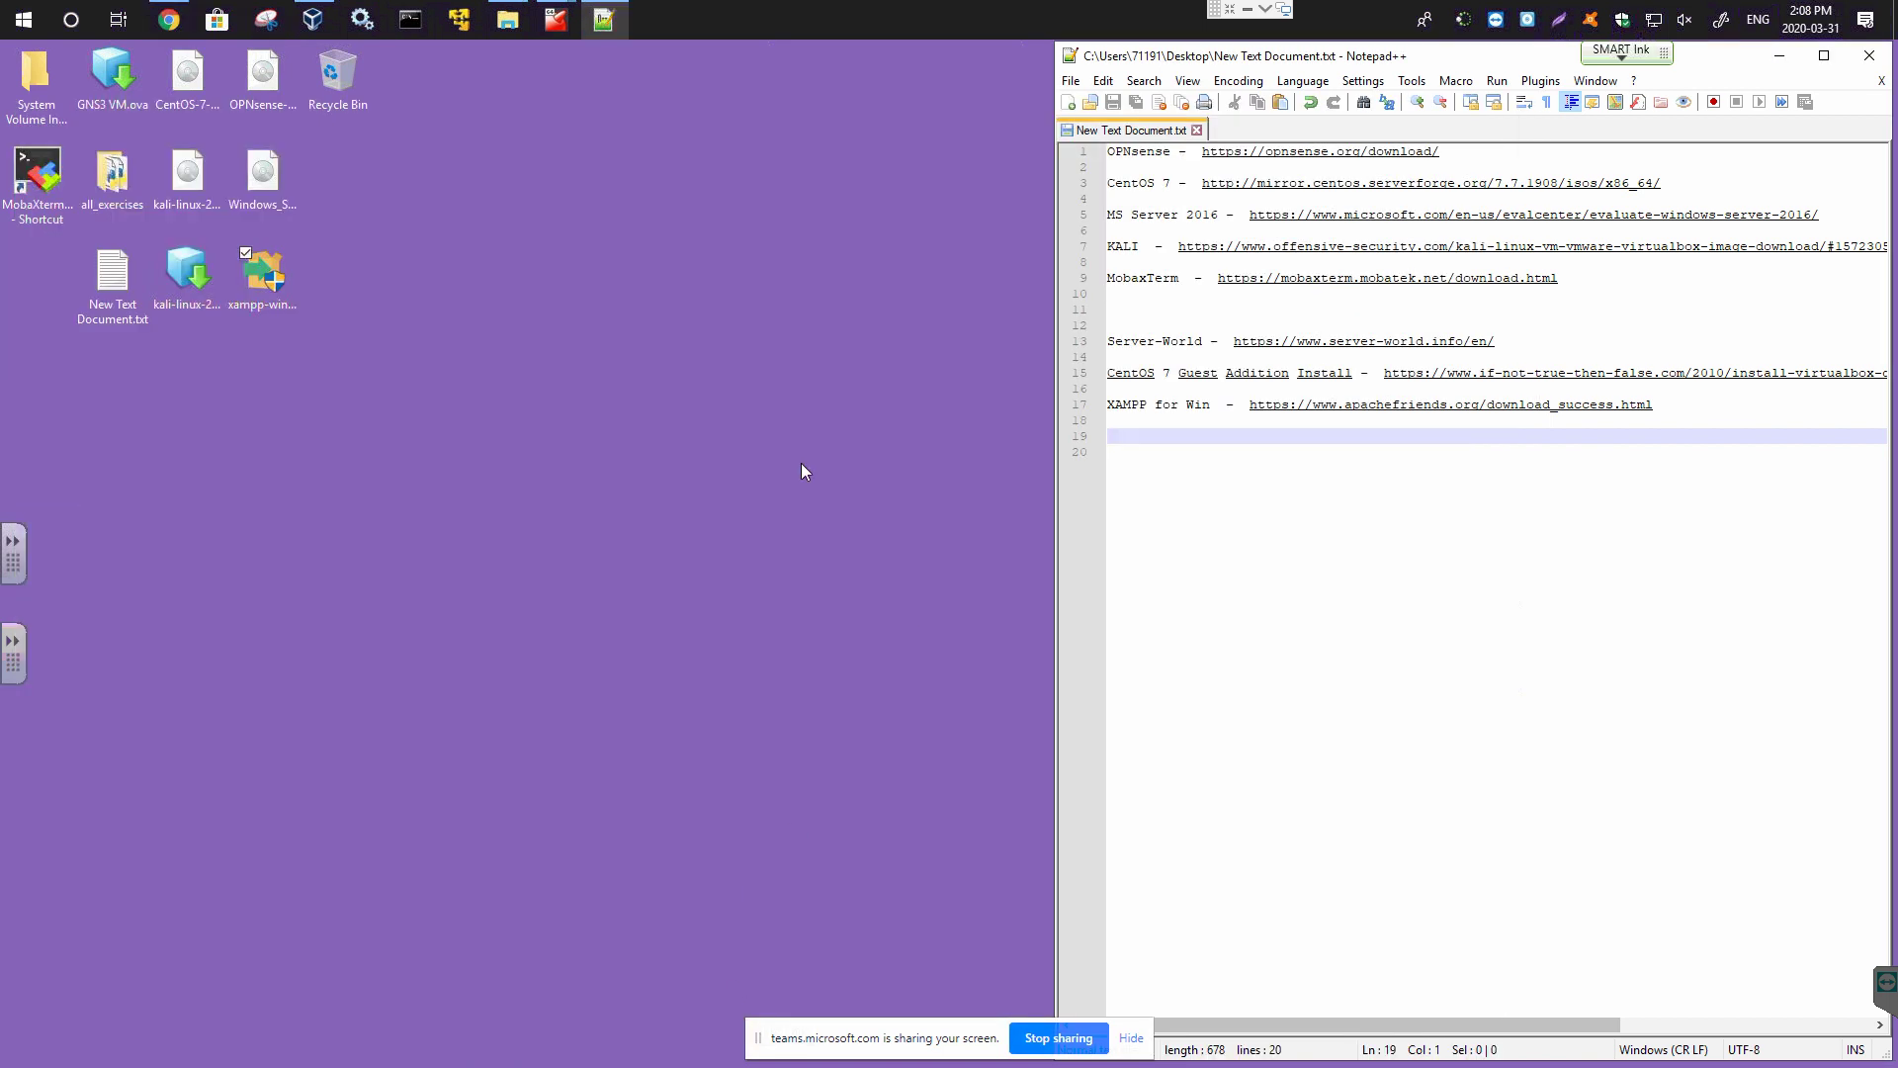
Bring up the dvwa virtual machine, then switch to Chrome and open a blank Ping diagnostics form in OPNsense.
mouse_move(555, 22)
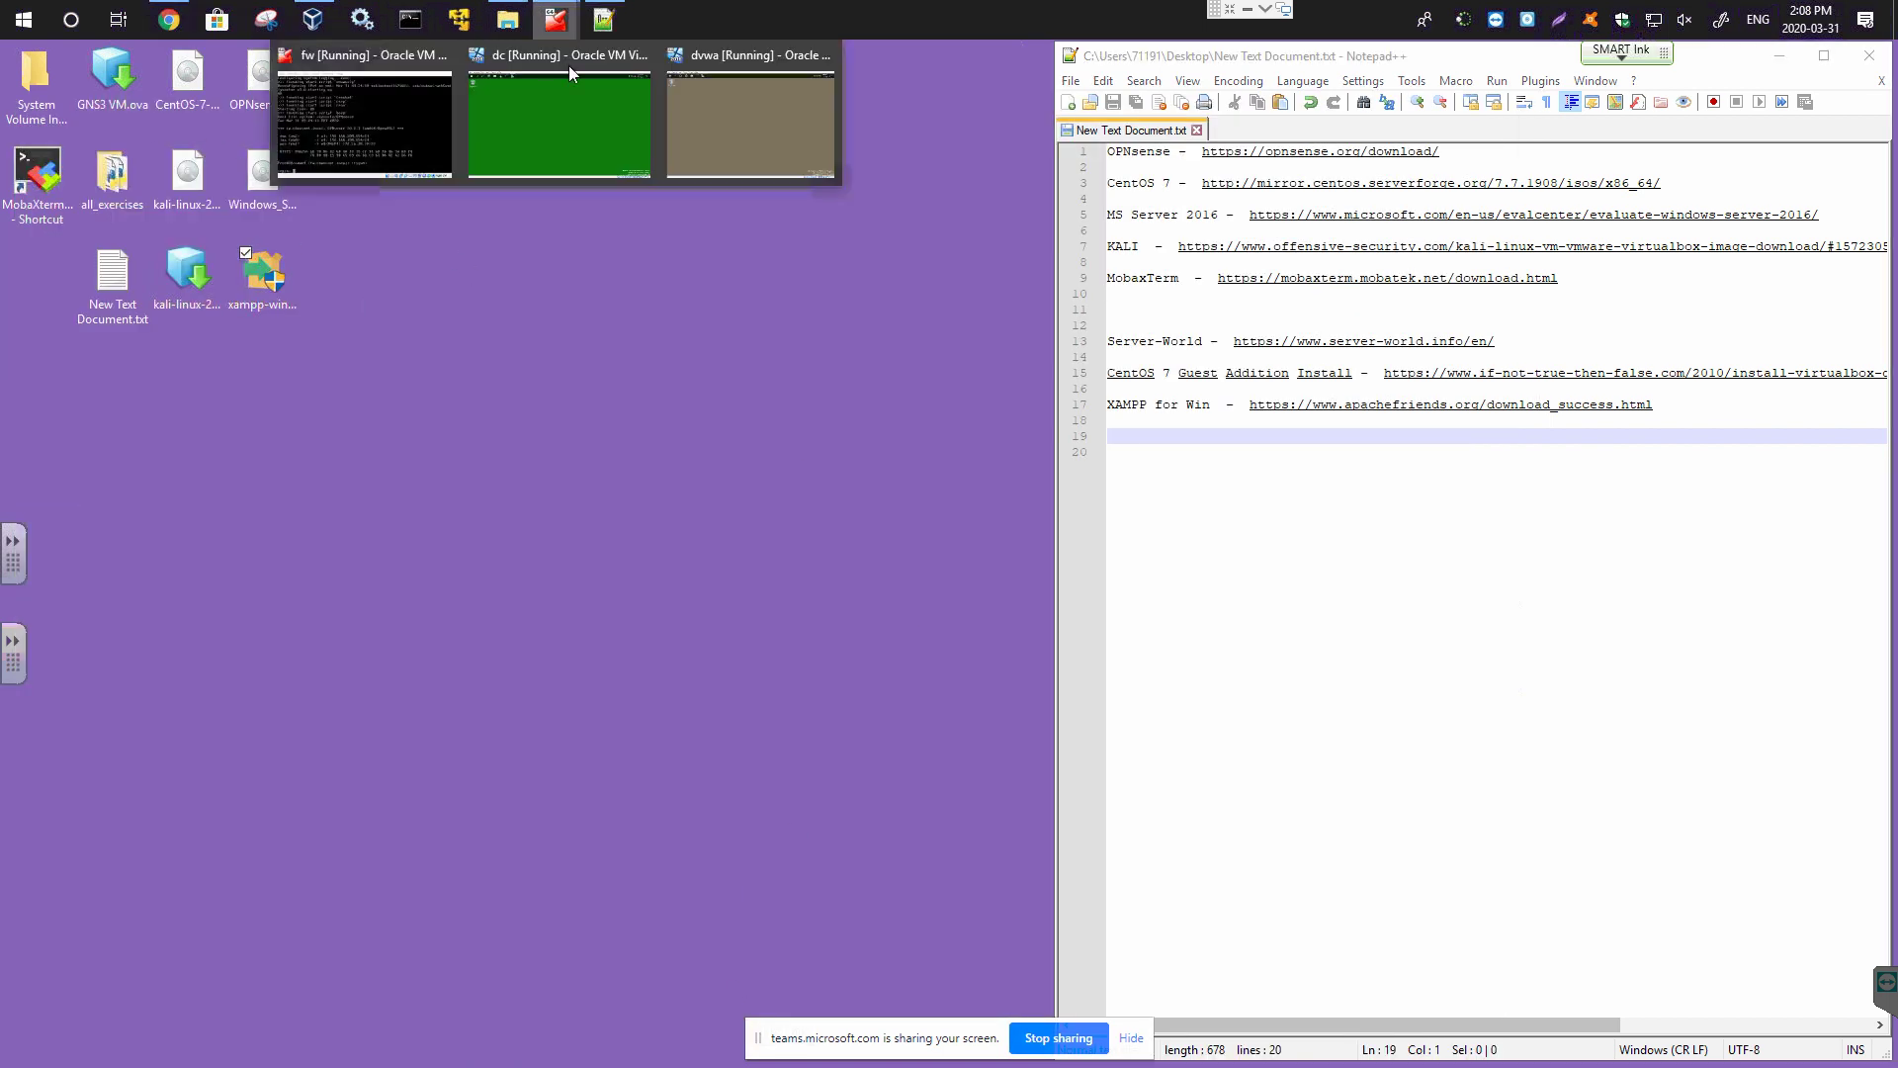
click(751, 100)
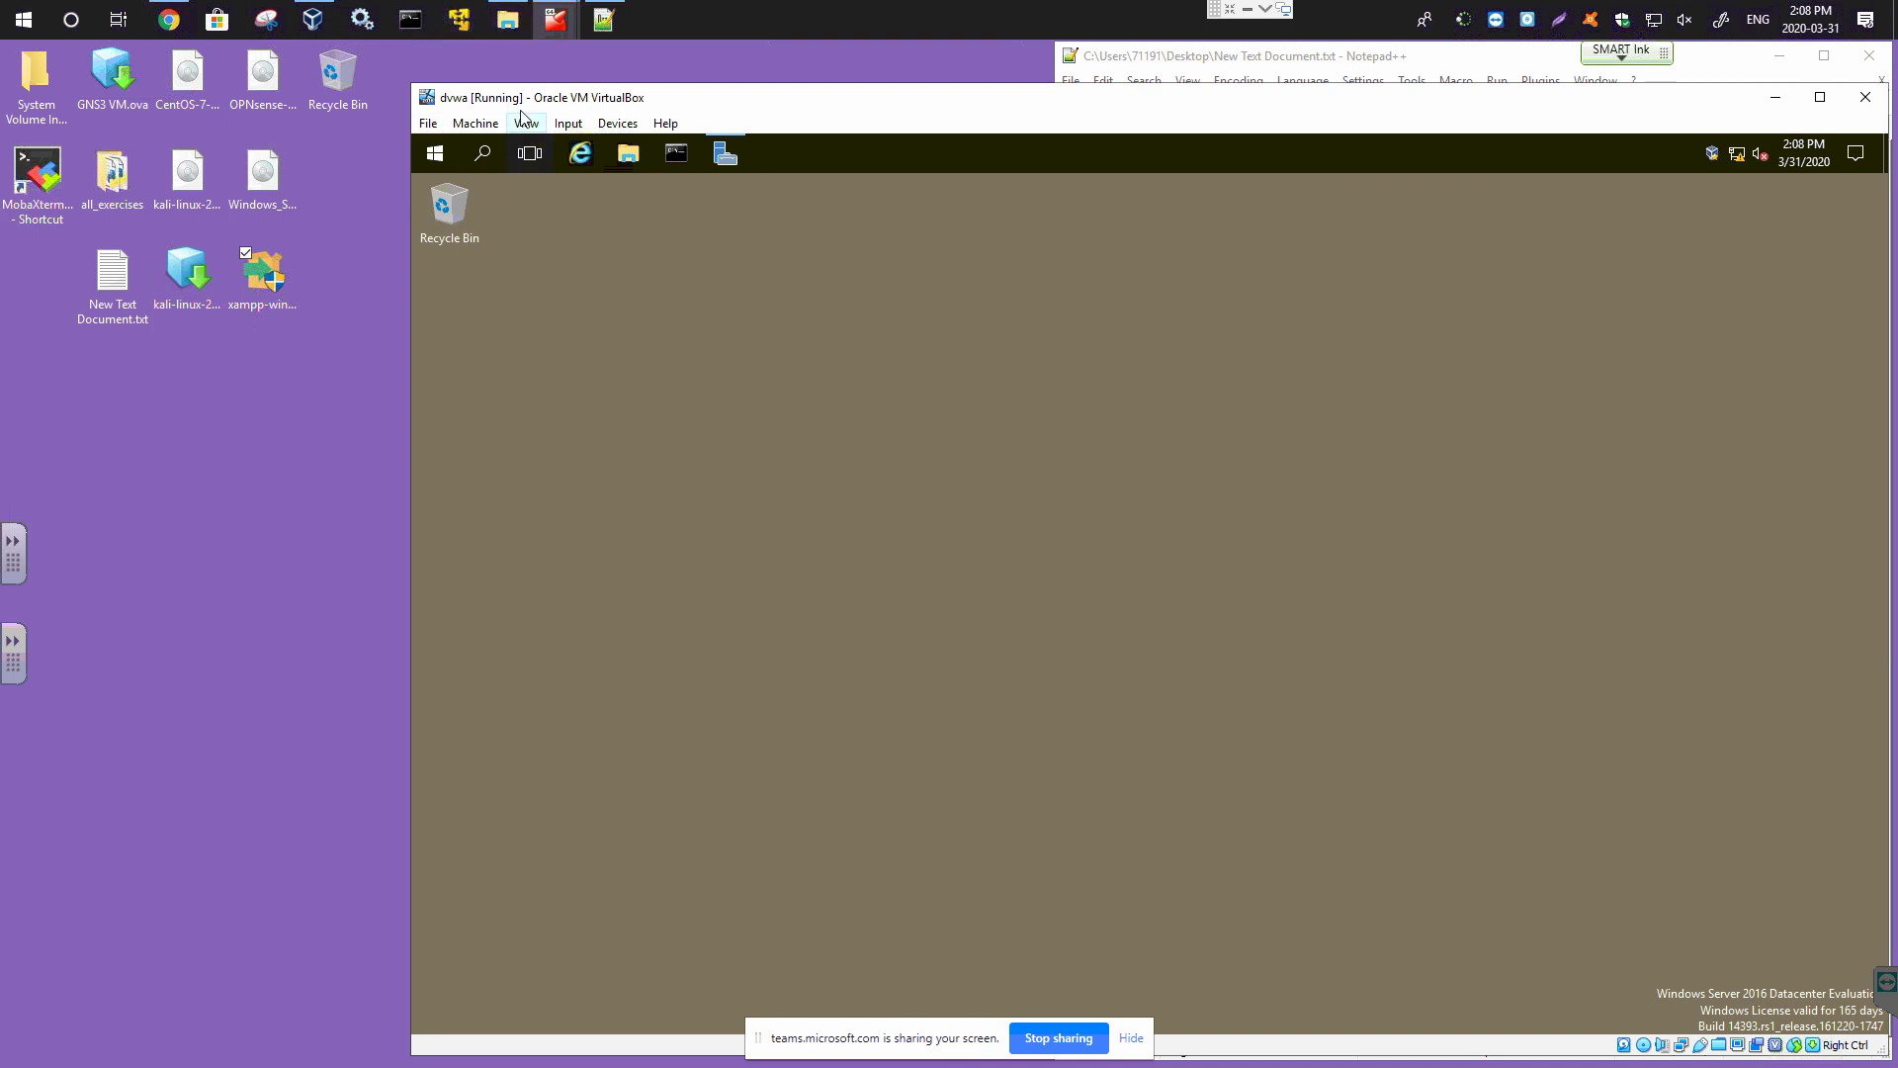
click(169, 19)
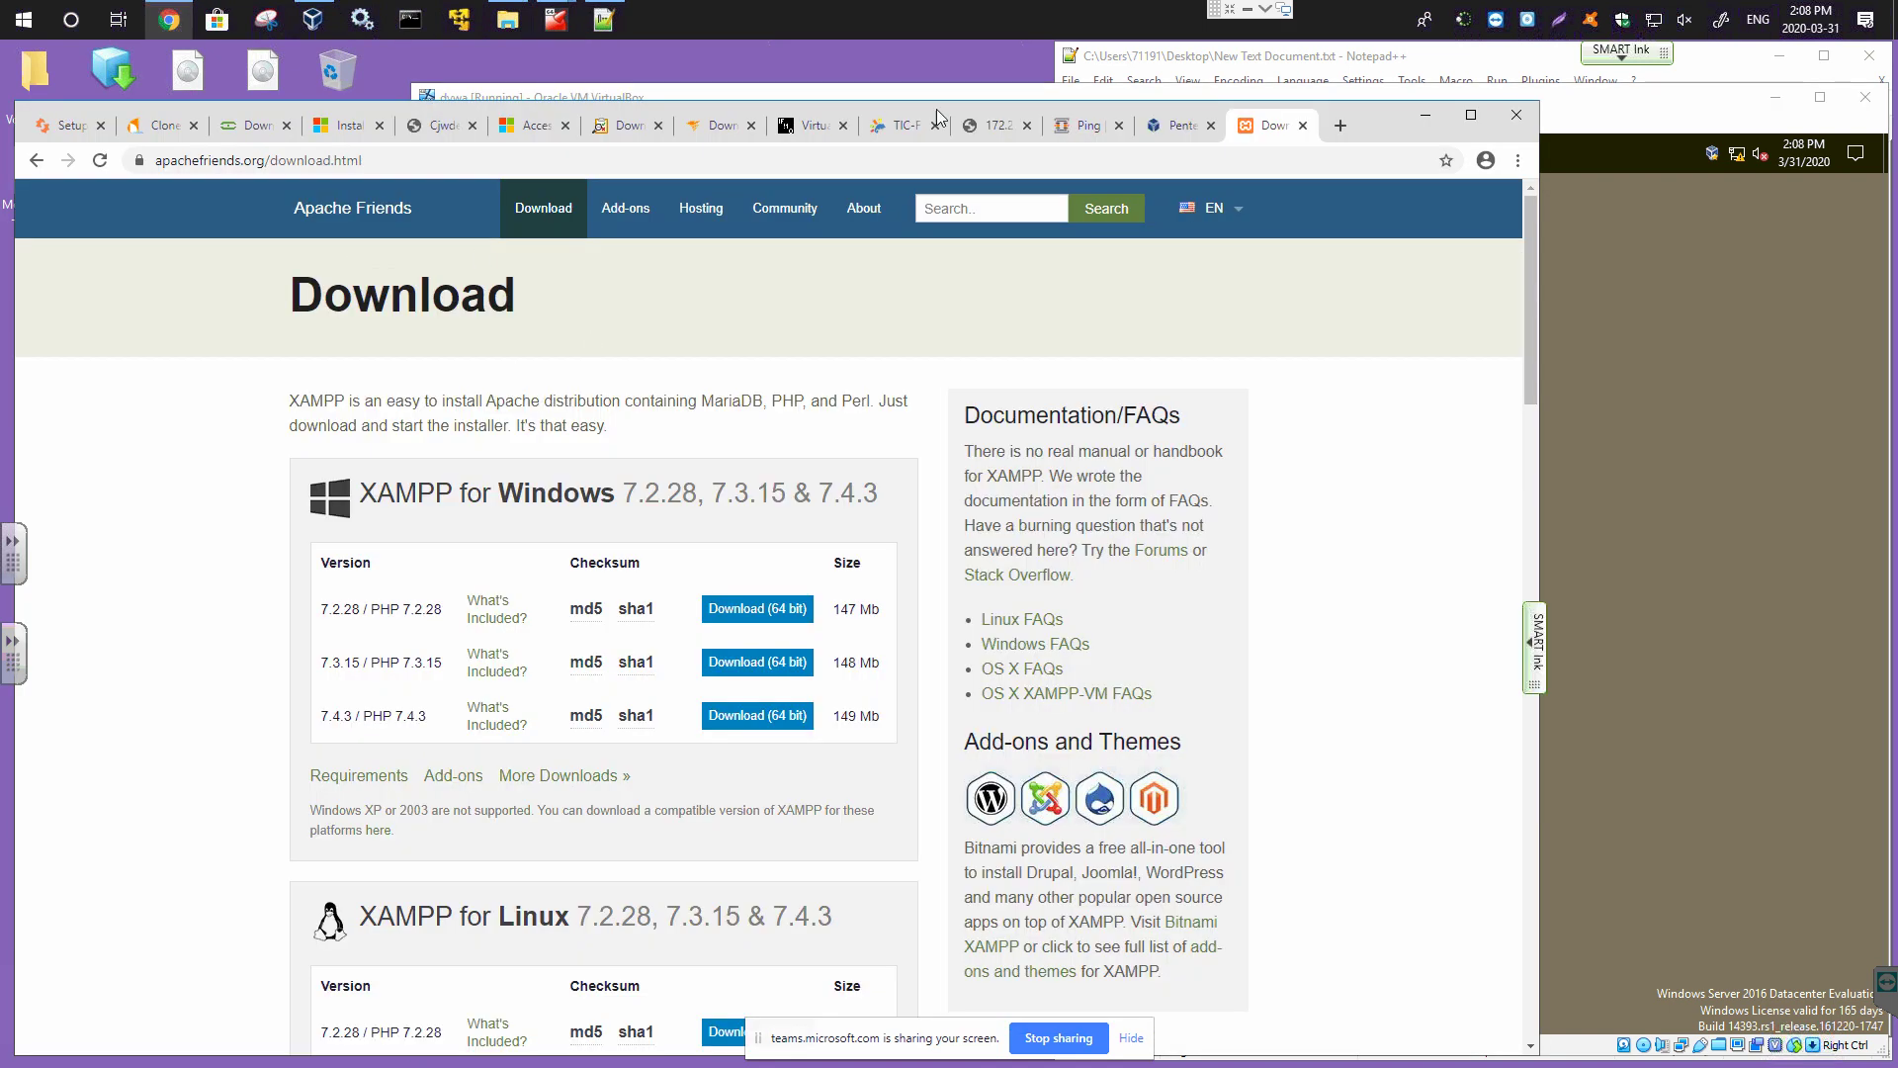
click(1078, 124)
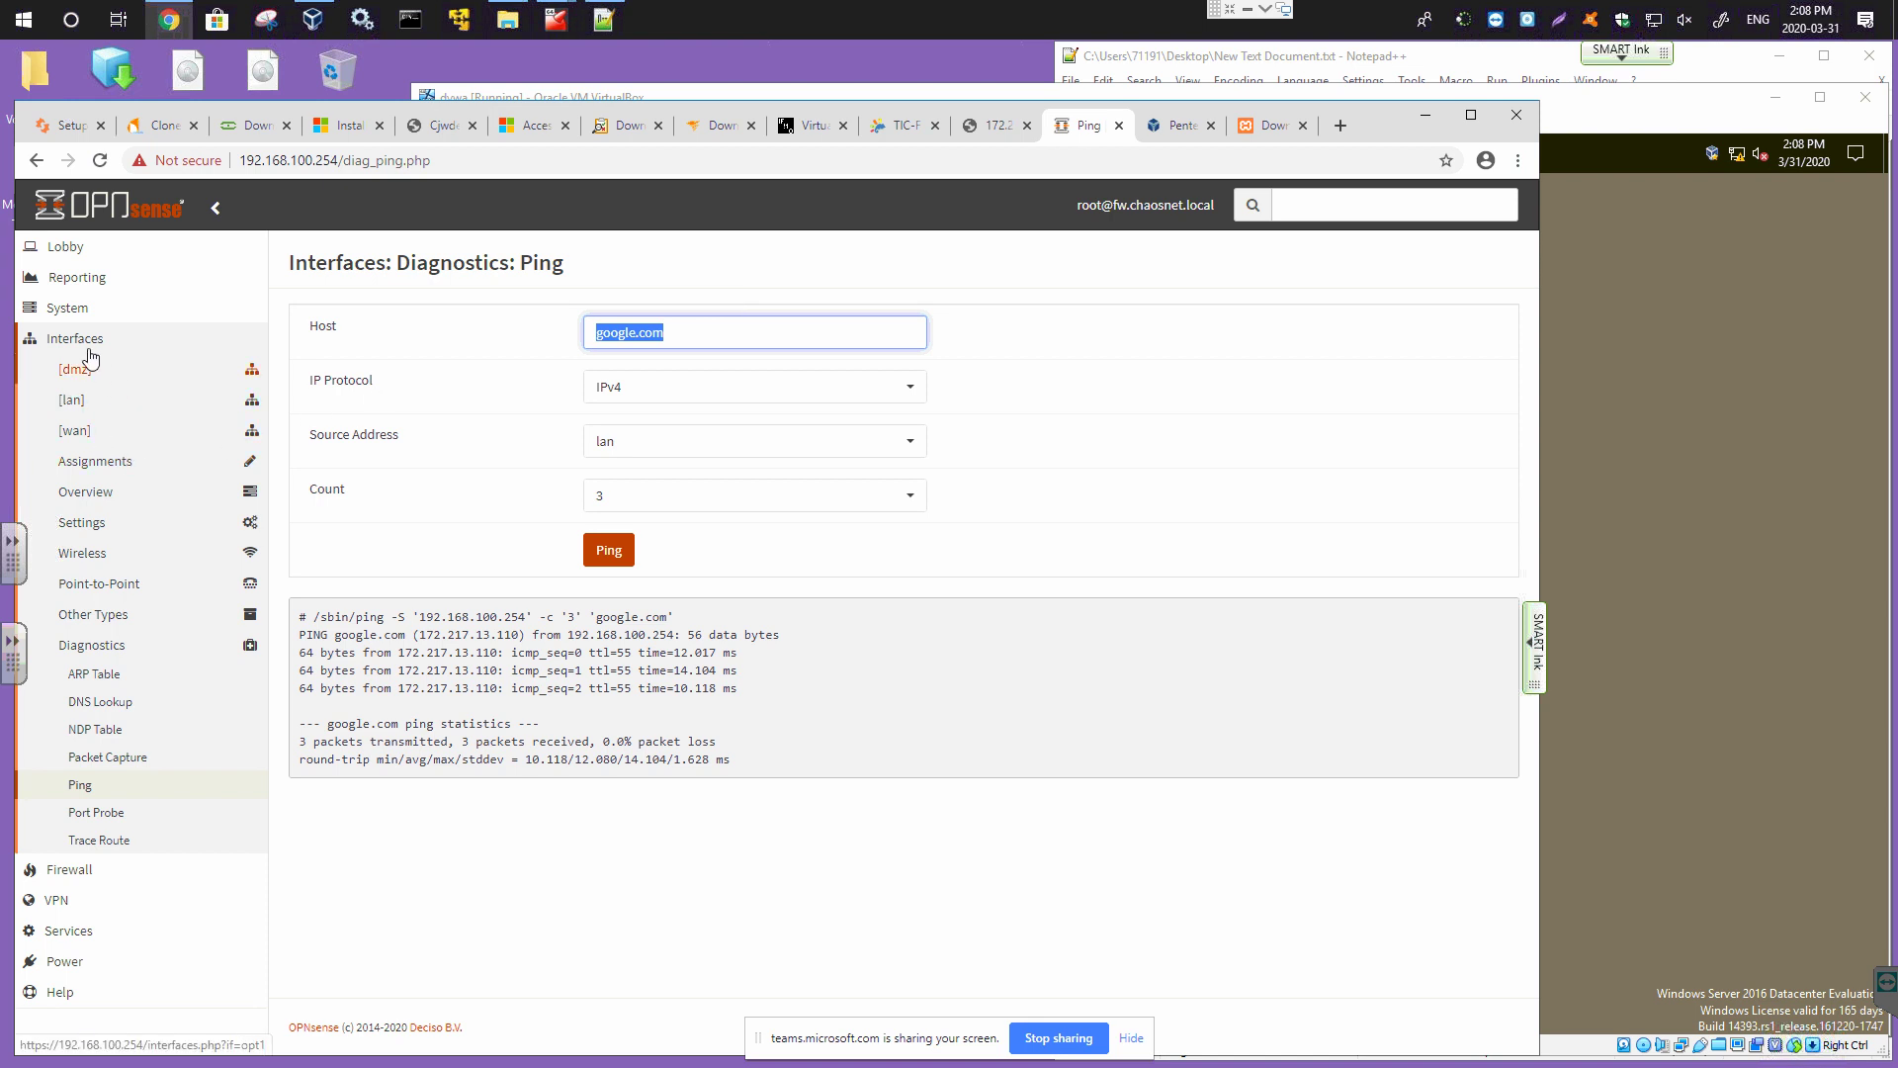
click(79, 788)
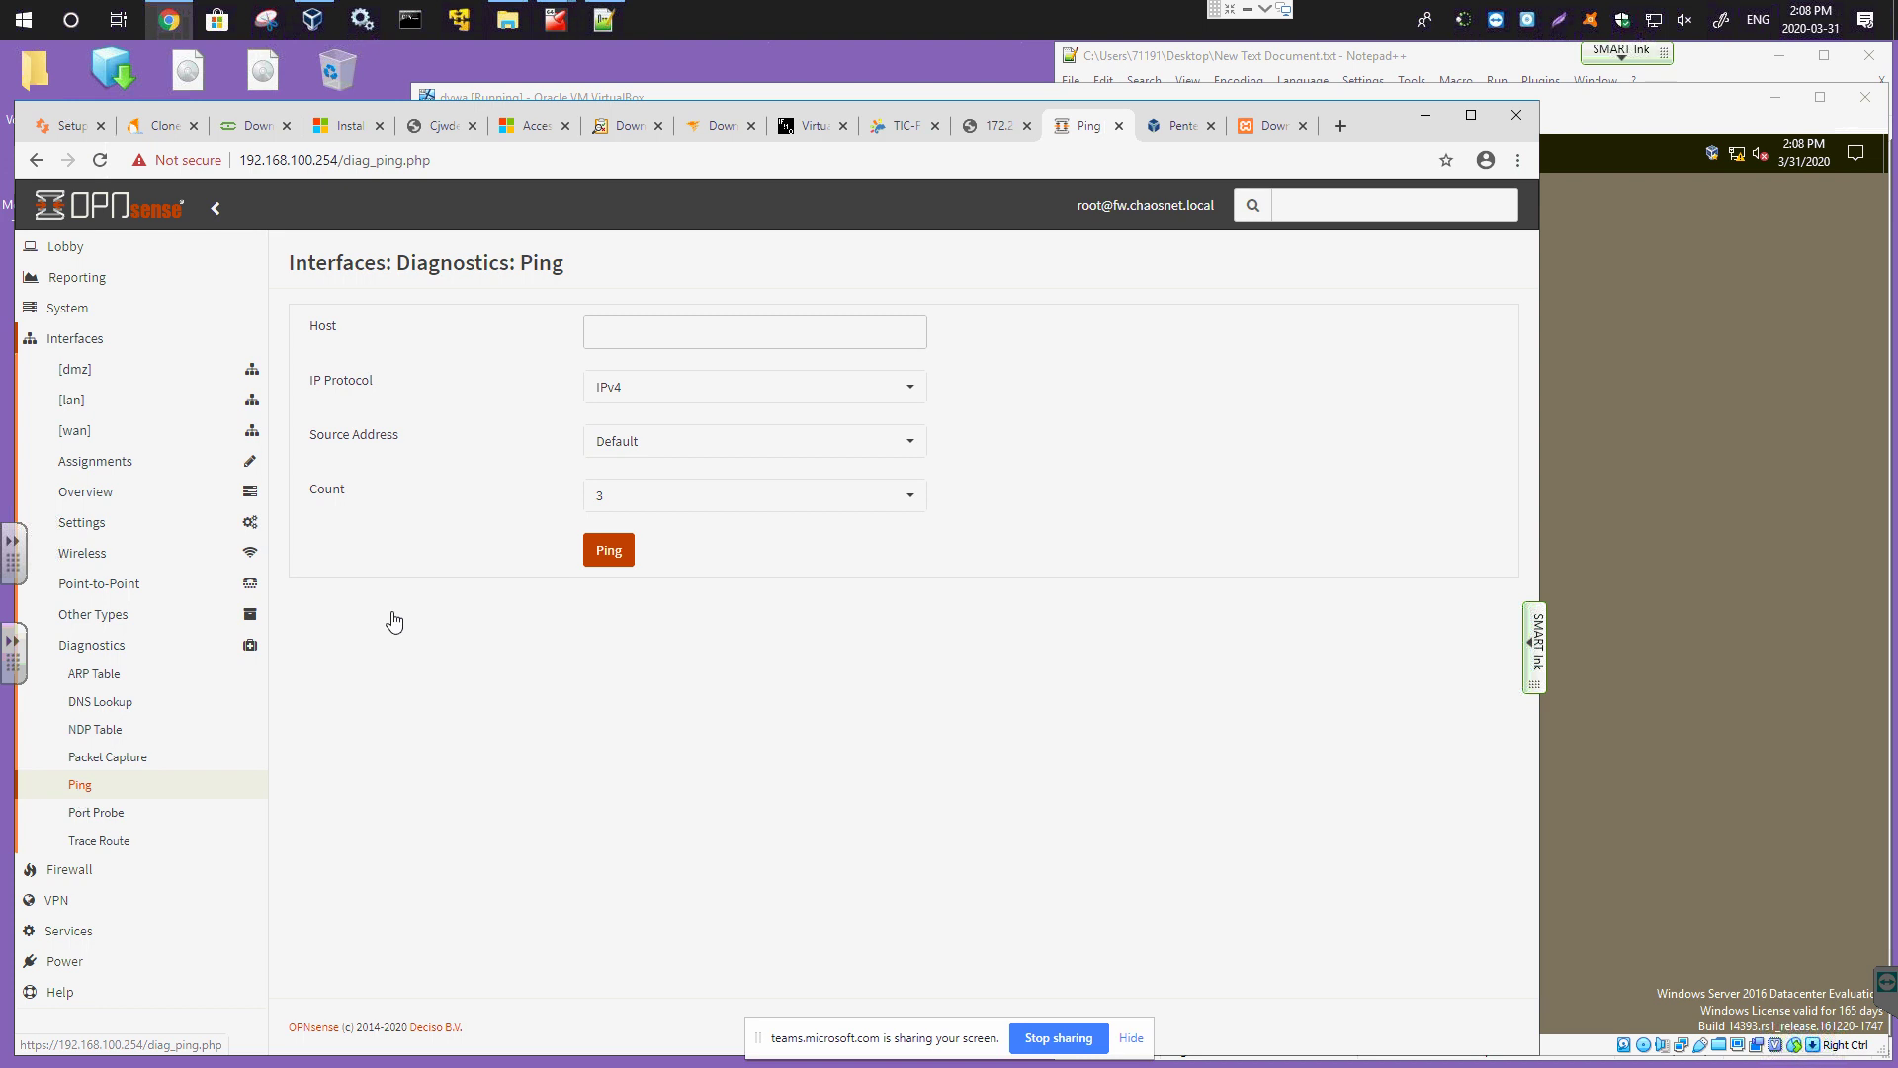
Ping google.com over IPv4 with wan as the source address.
click(603, 334)
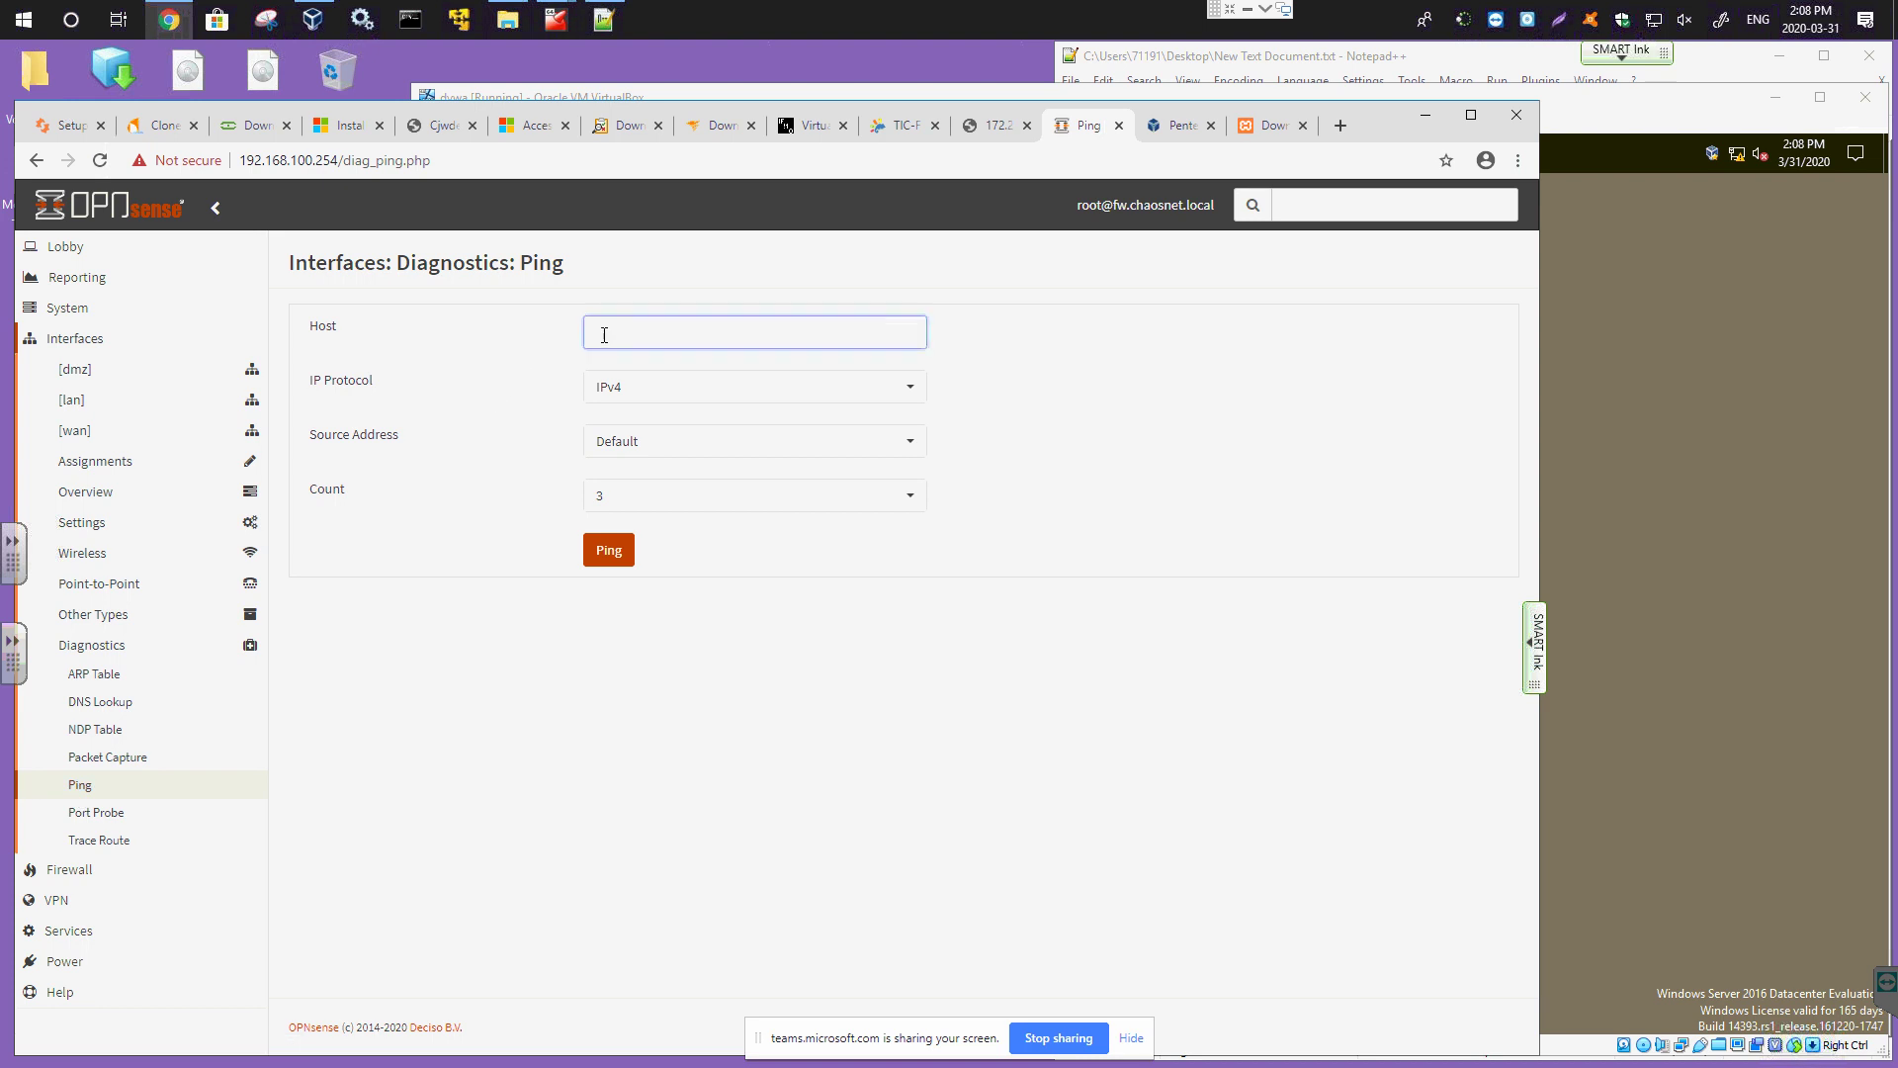
text(google.com)
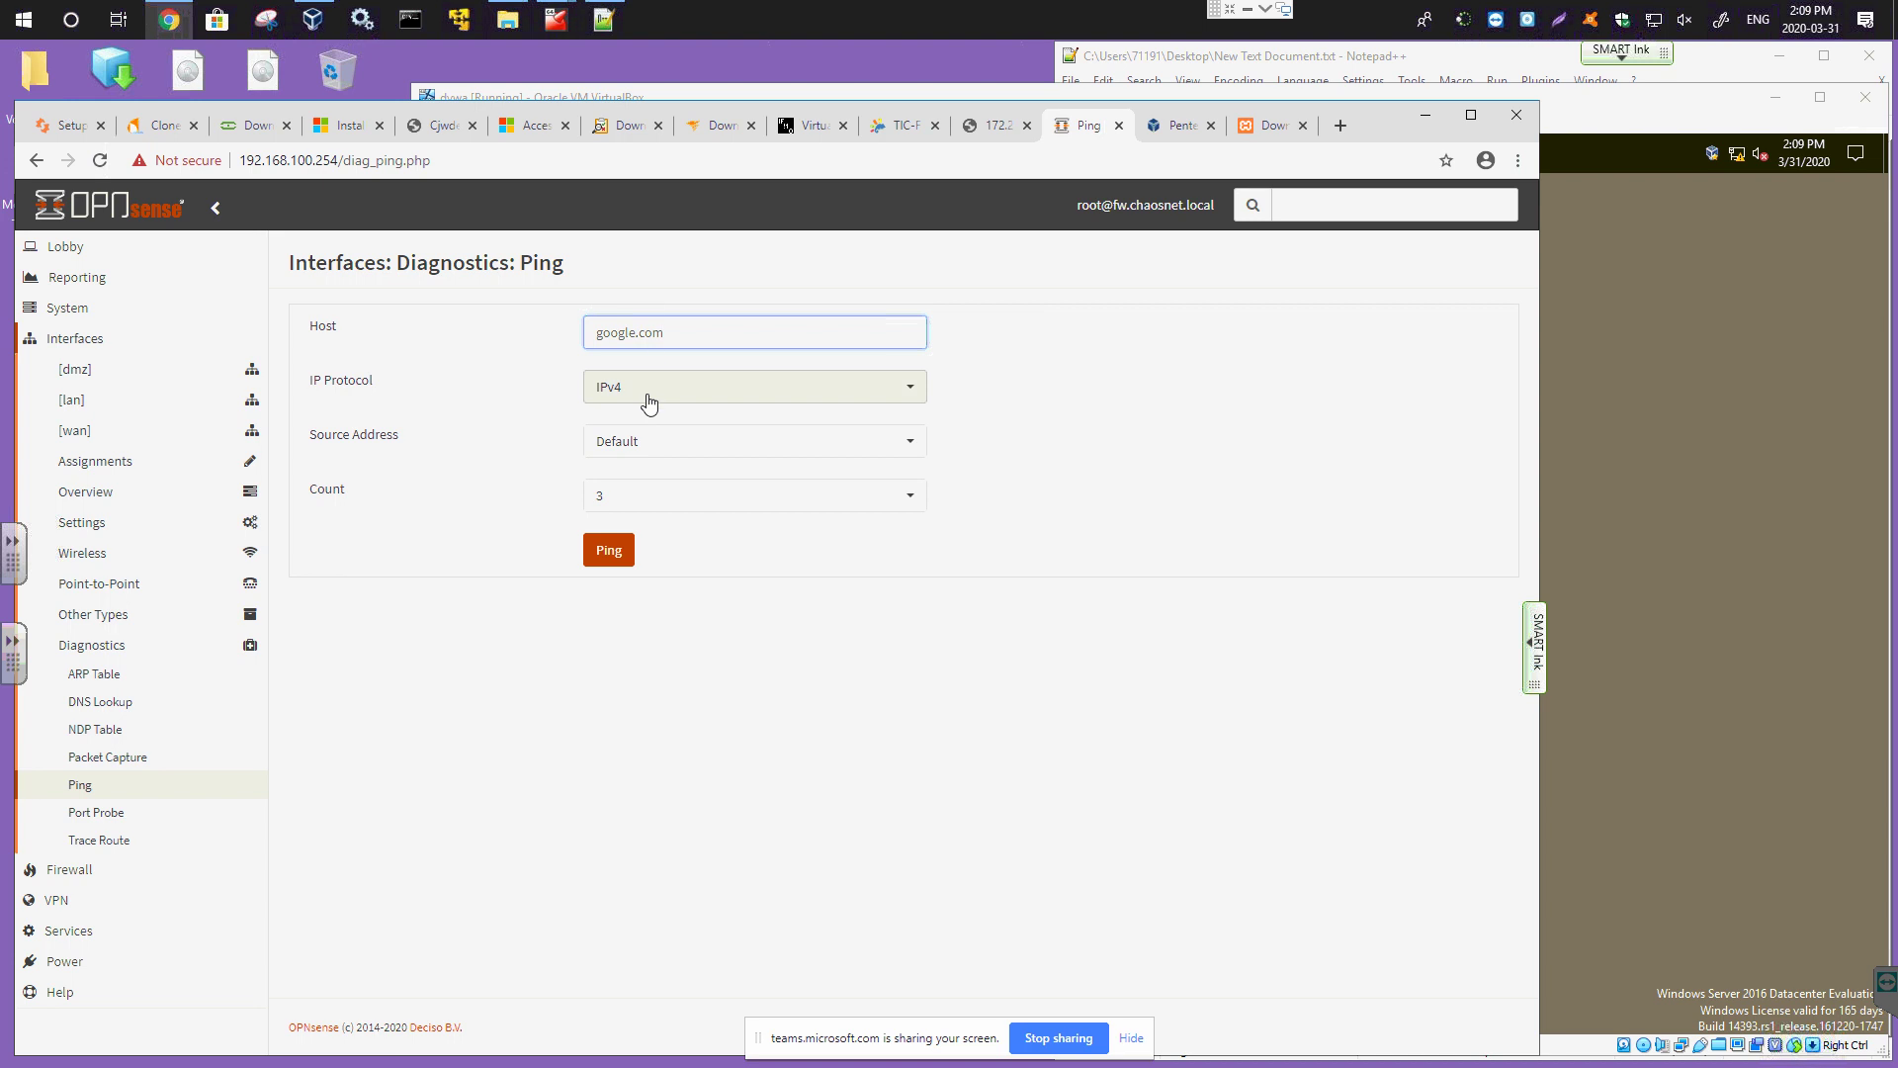
click(649, 397)
click(649, 398)
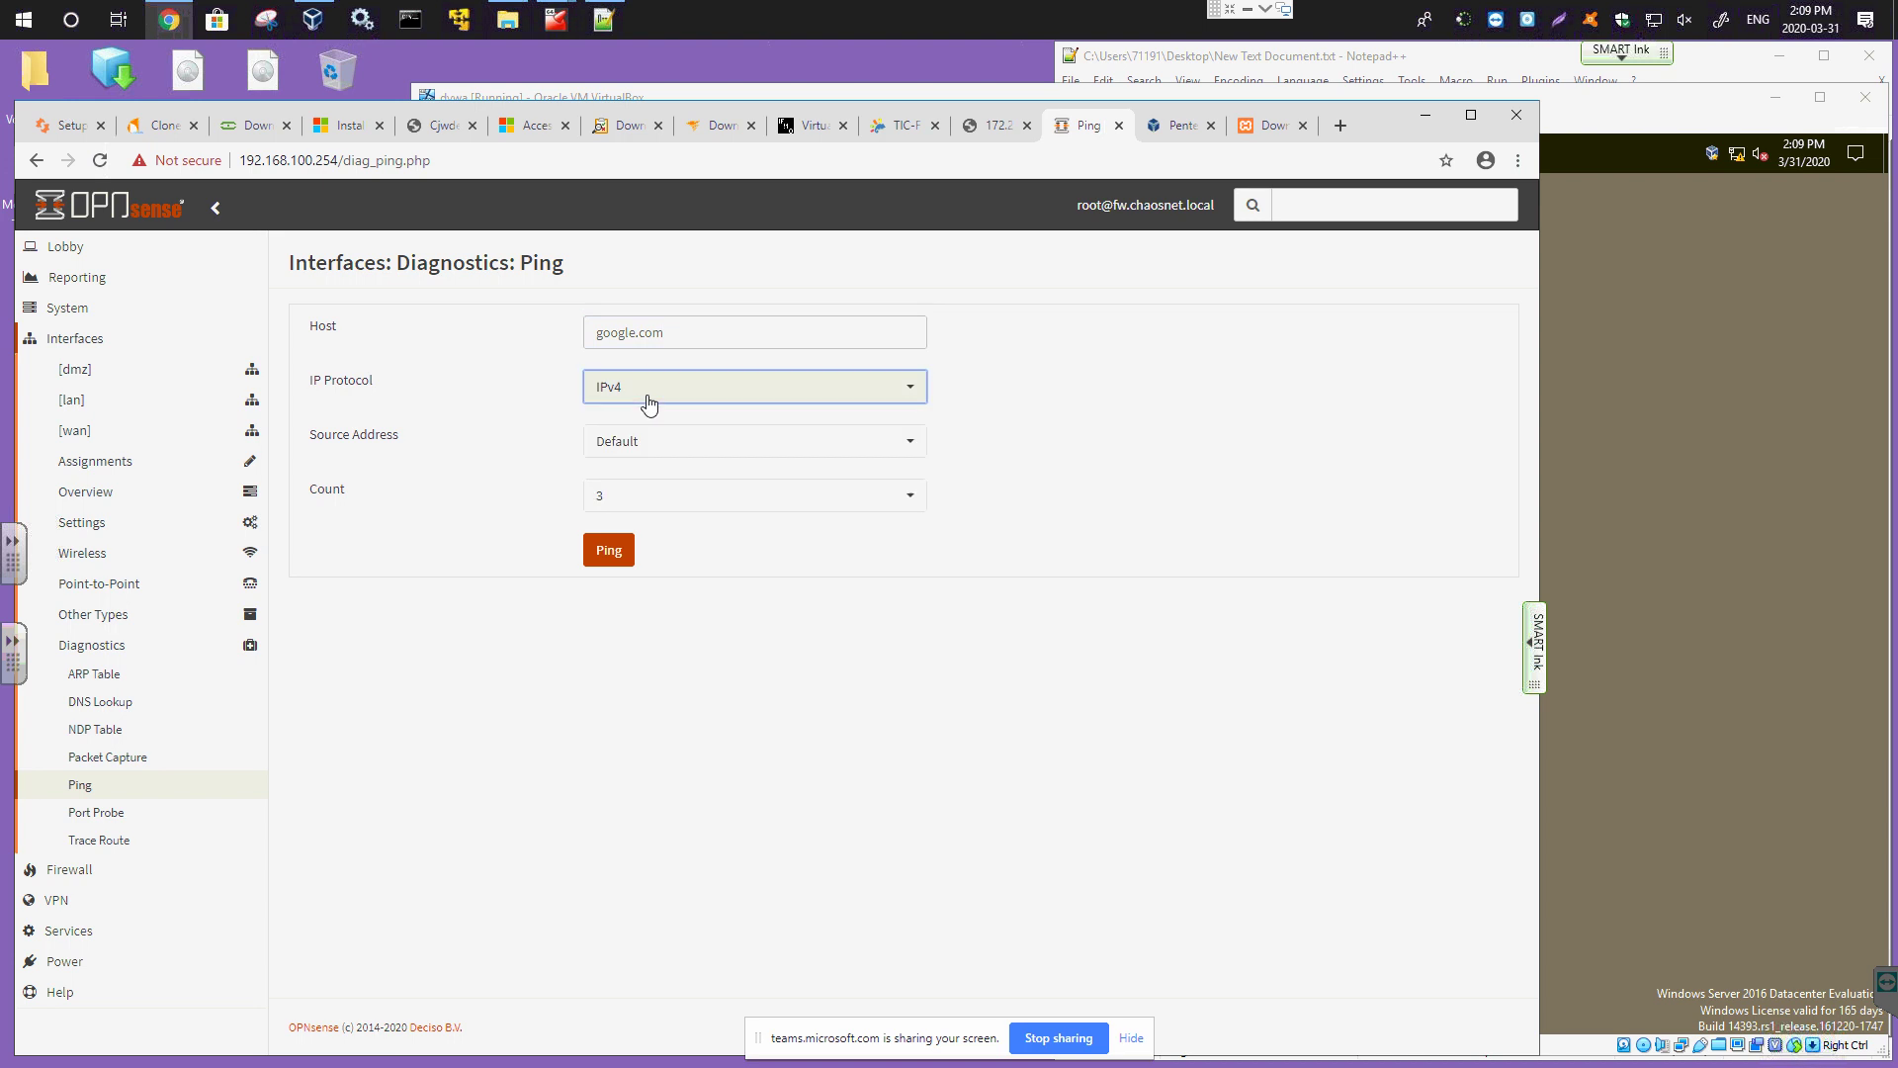
click(659, 455)
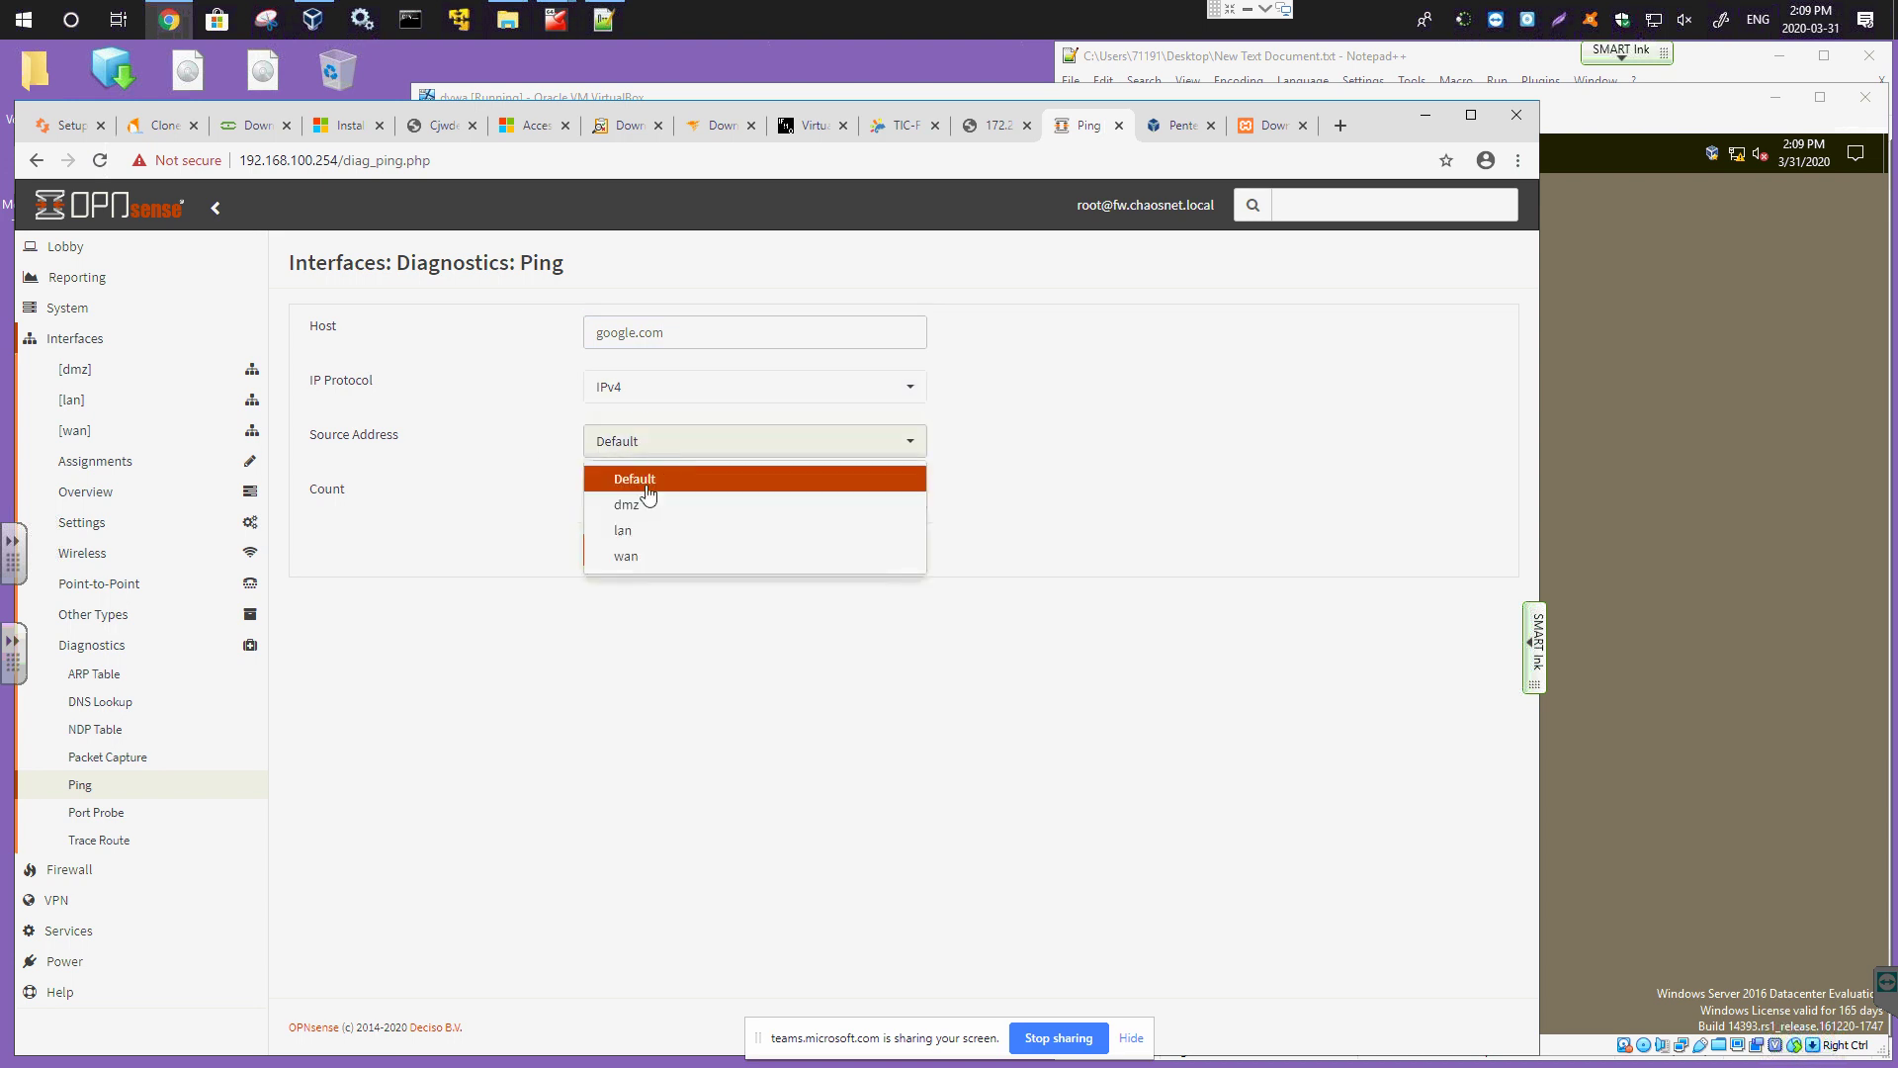
click(623, 556)
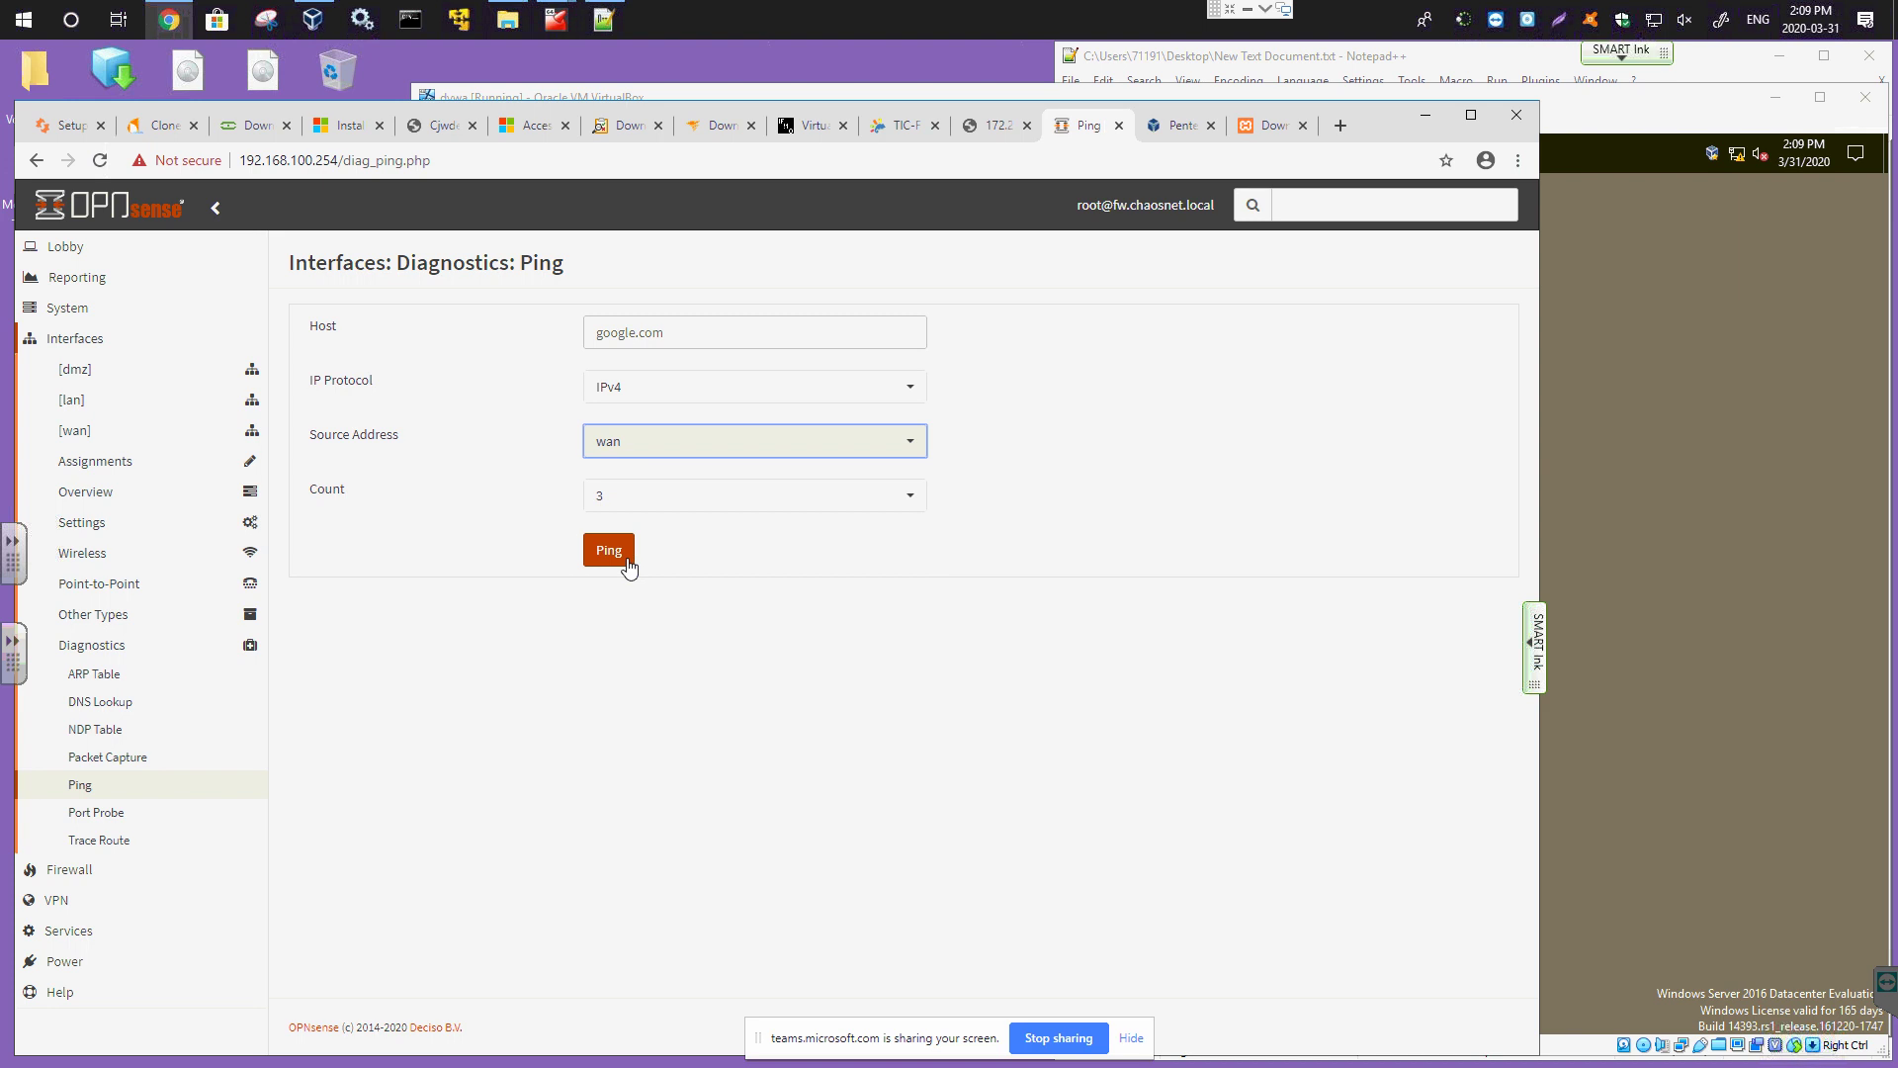
click(607, 551)
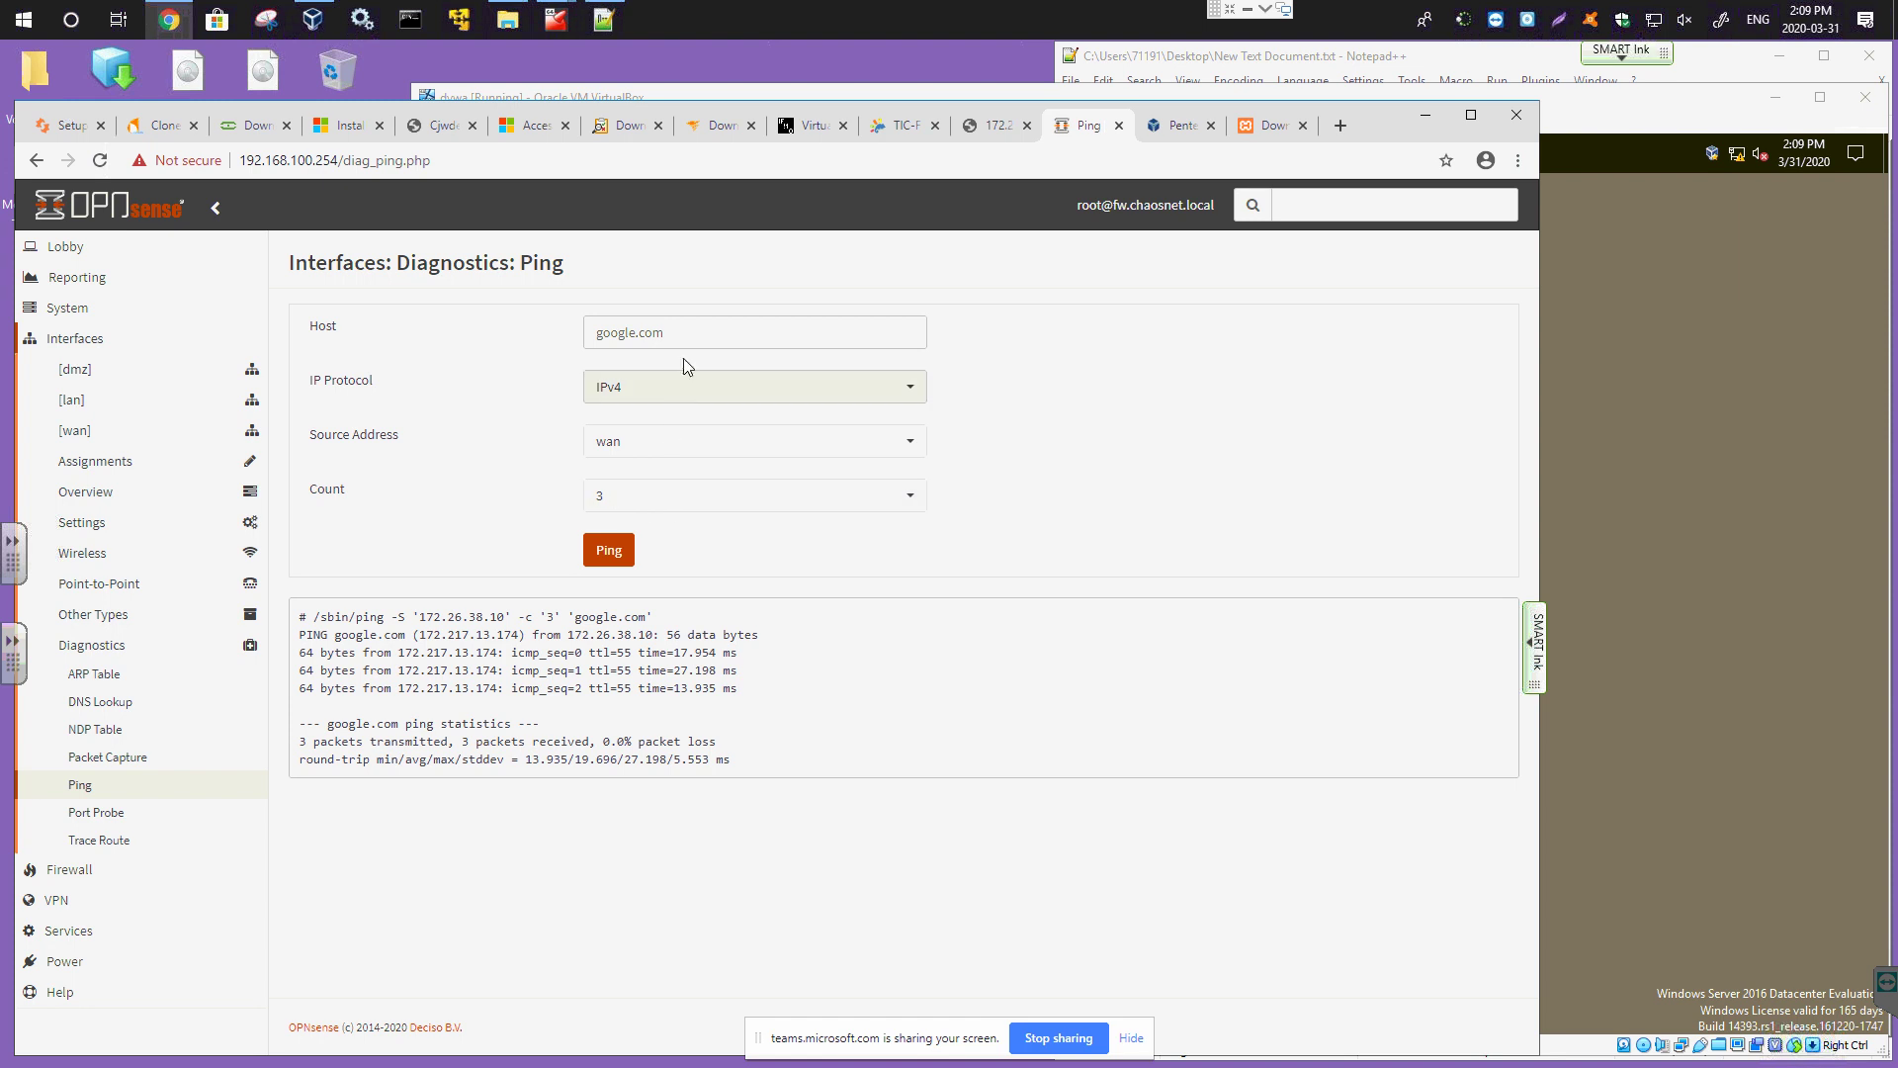
Change the ping host to 8.8.8.8 and run the test from the wan source address.
double_click(685, 333)
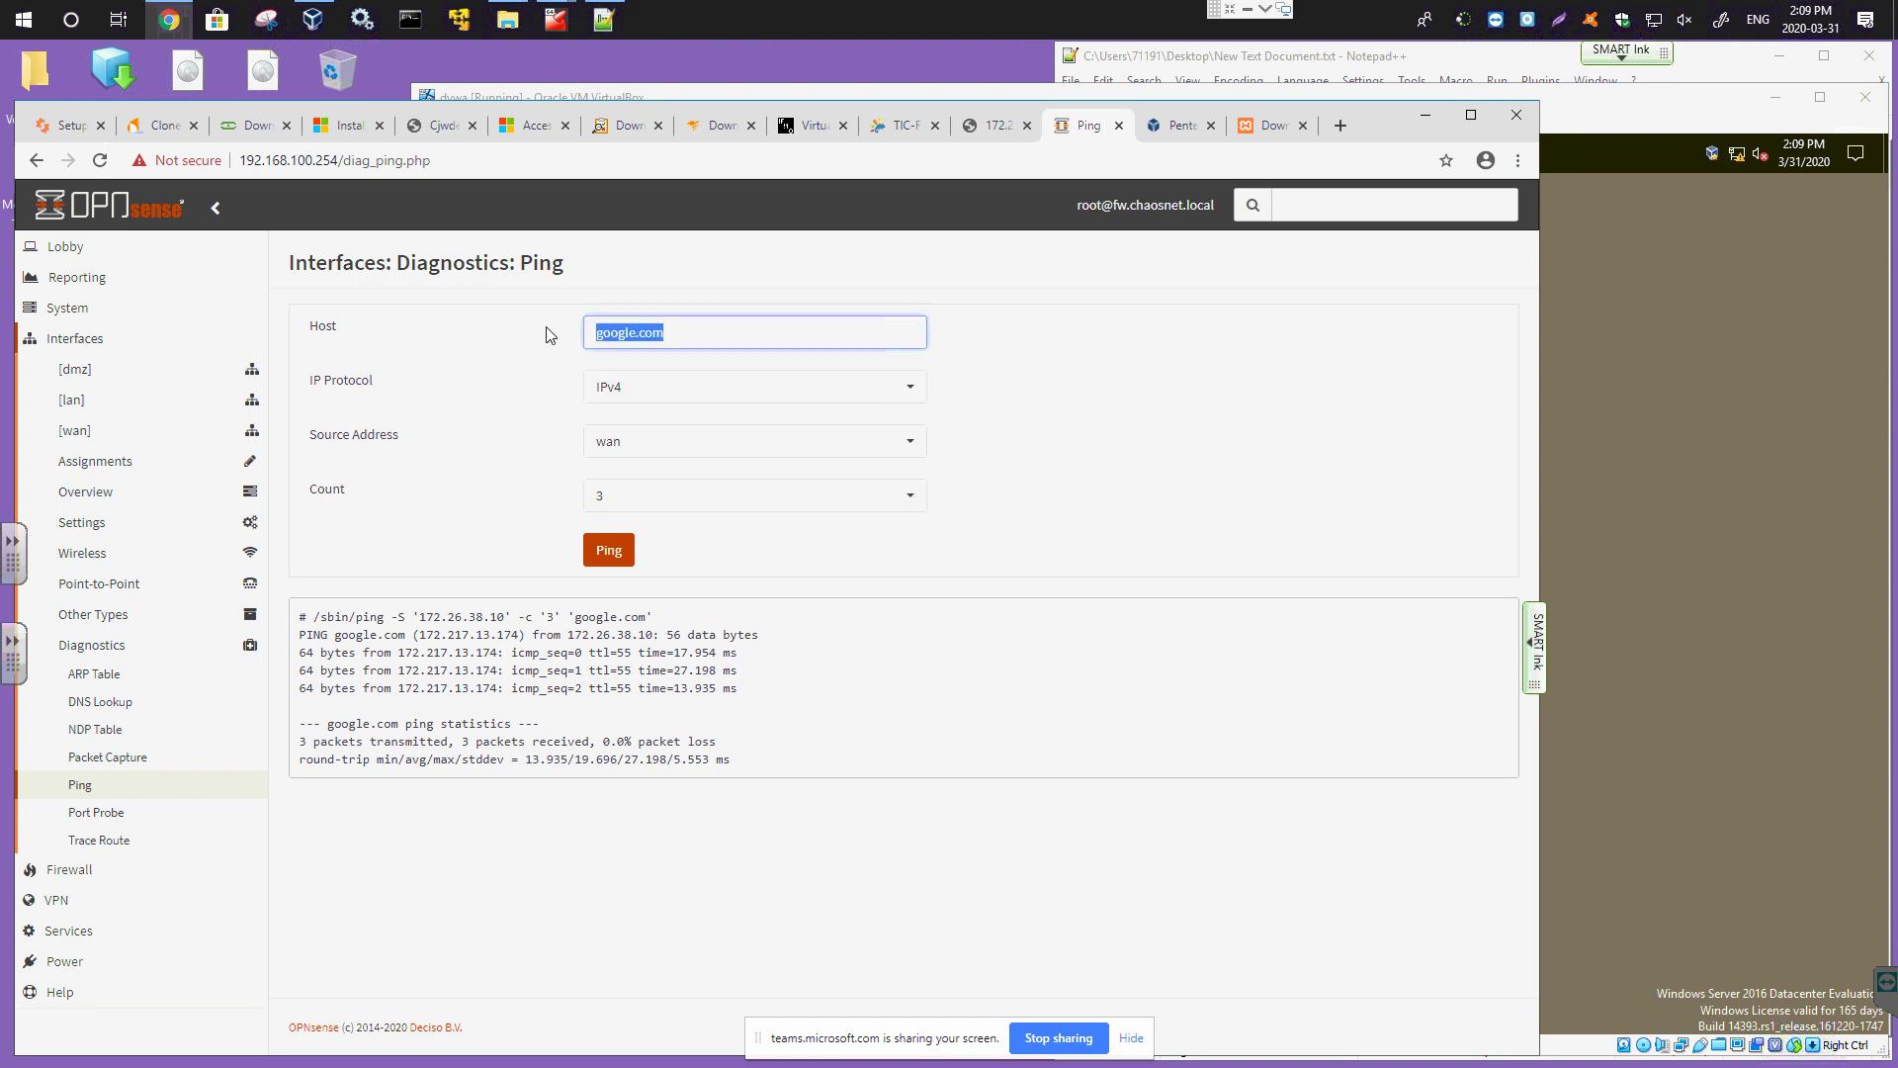
text(8.8.8.8)
key(Return)
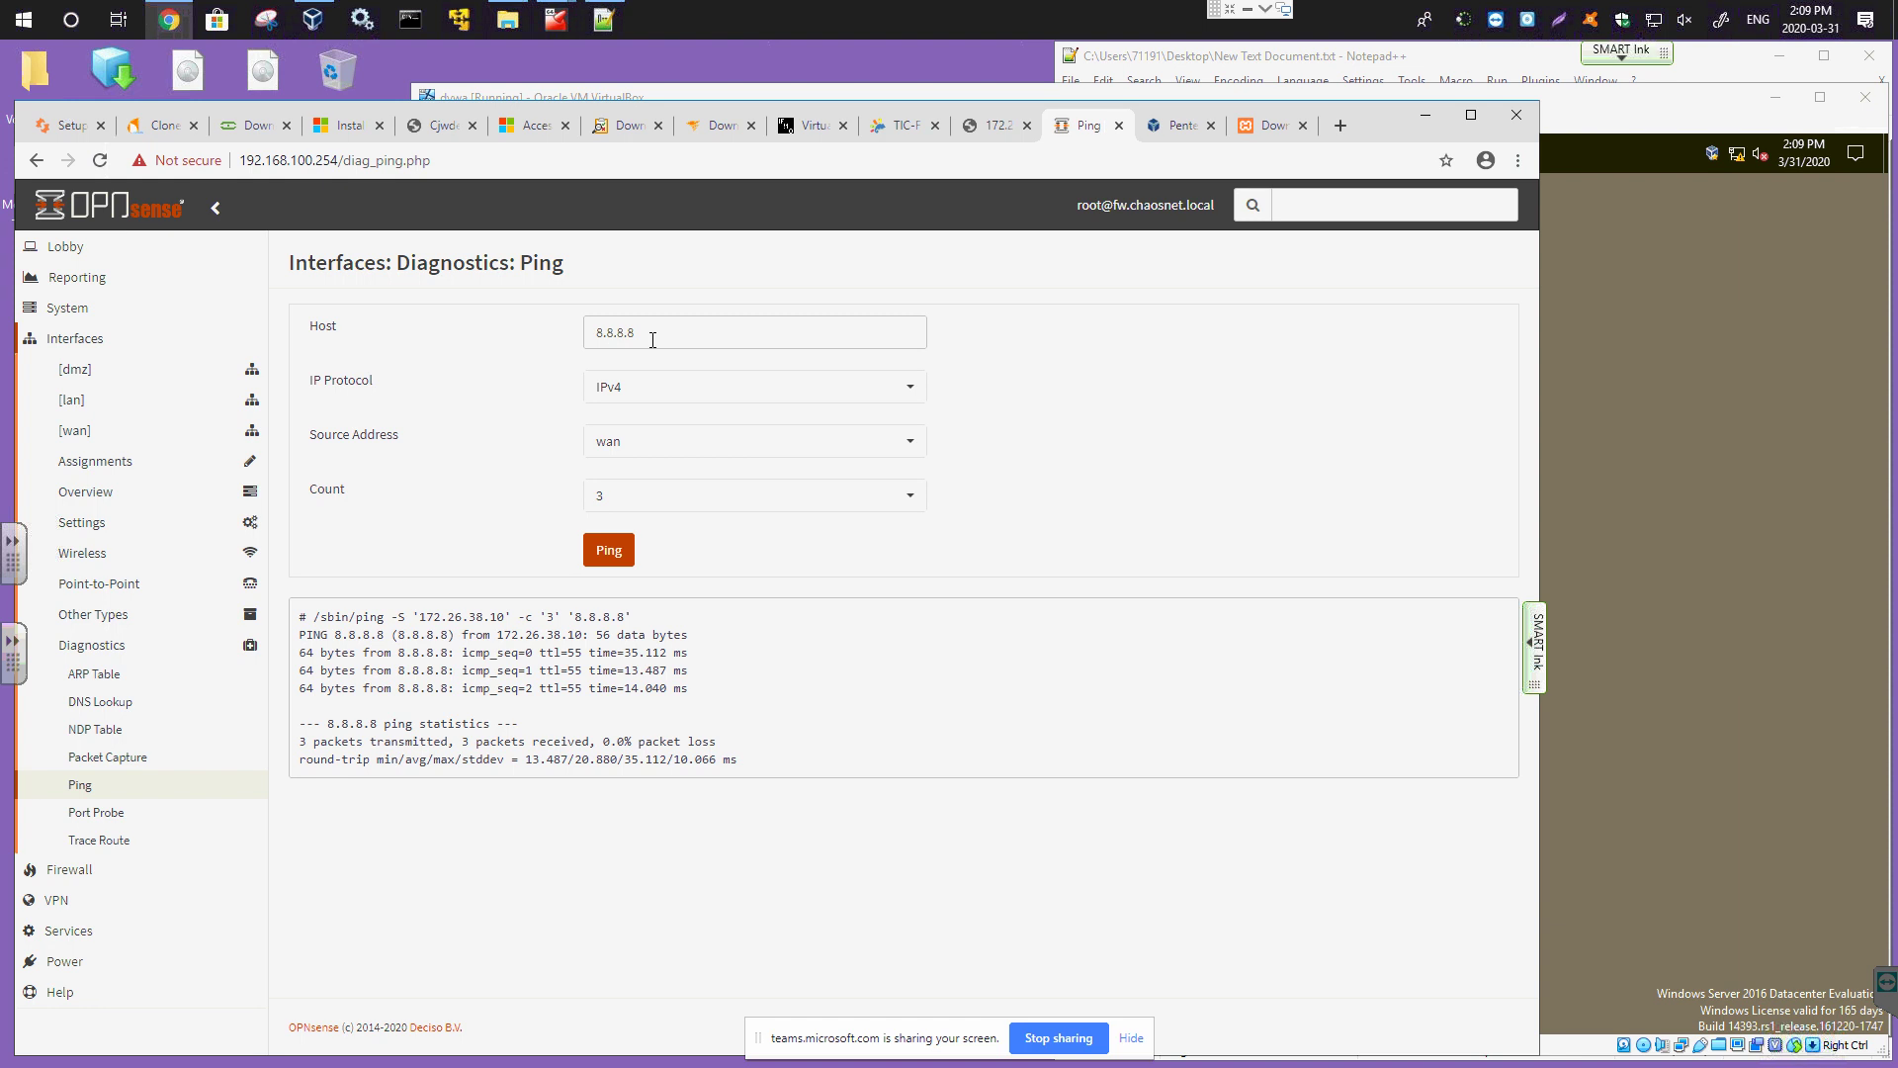
Set the ping host back to google.com and run the test with lan as the source address.
drag(708, 332, 450, 334)
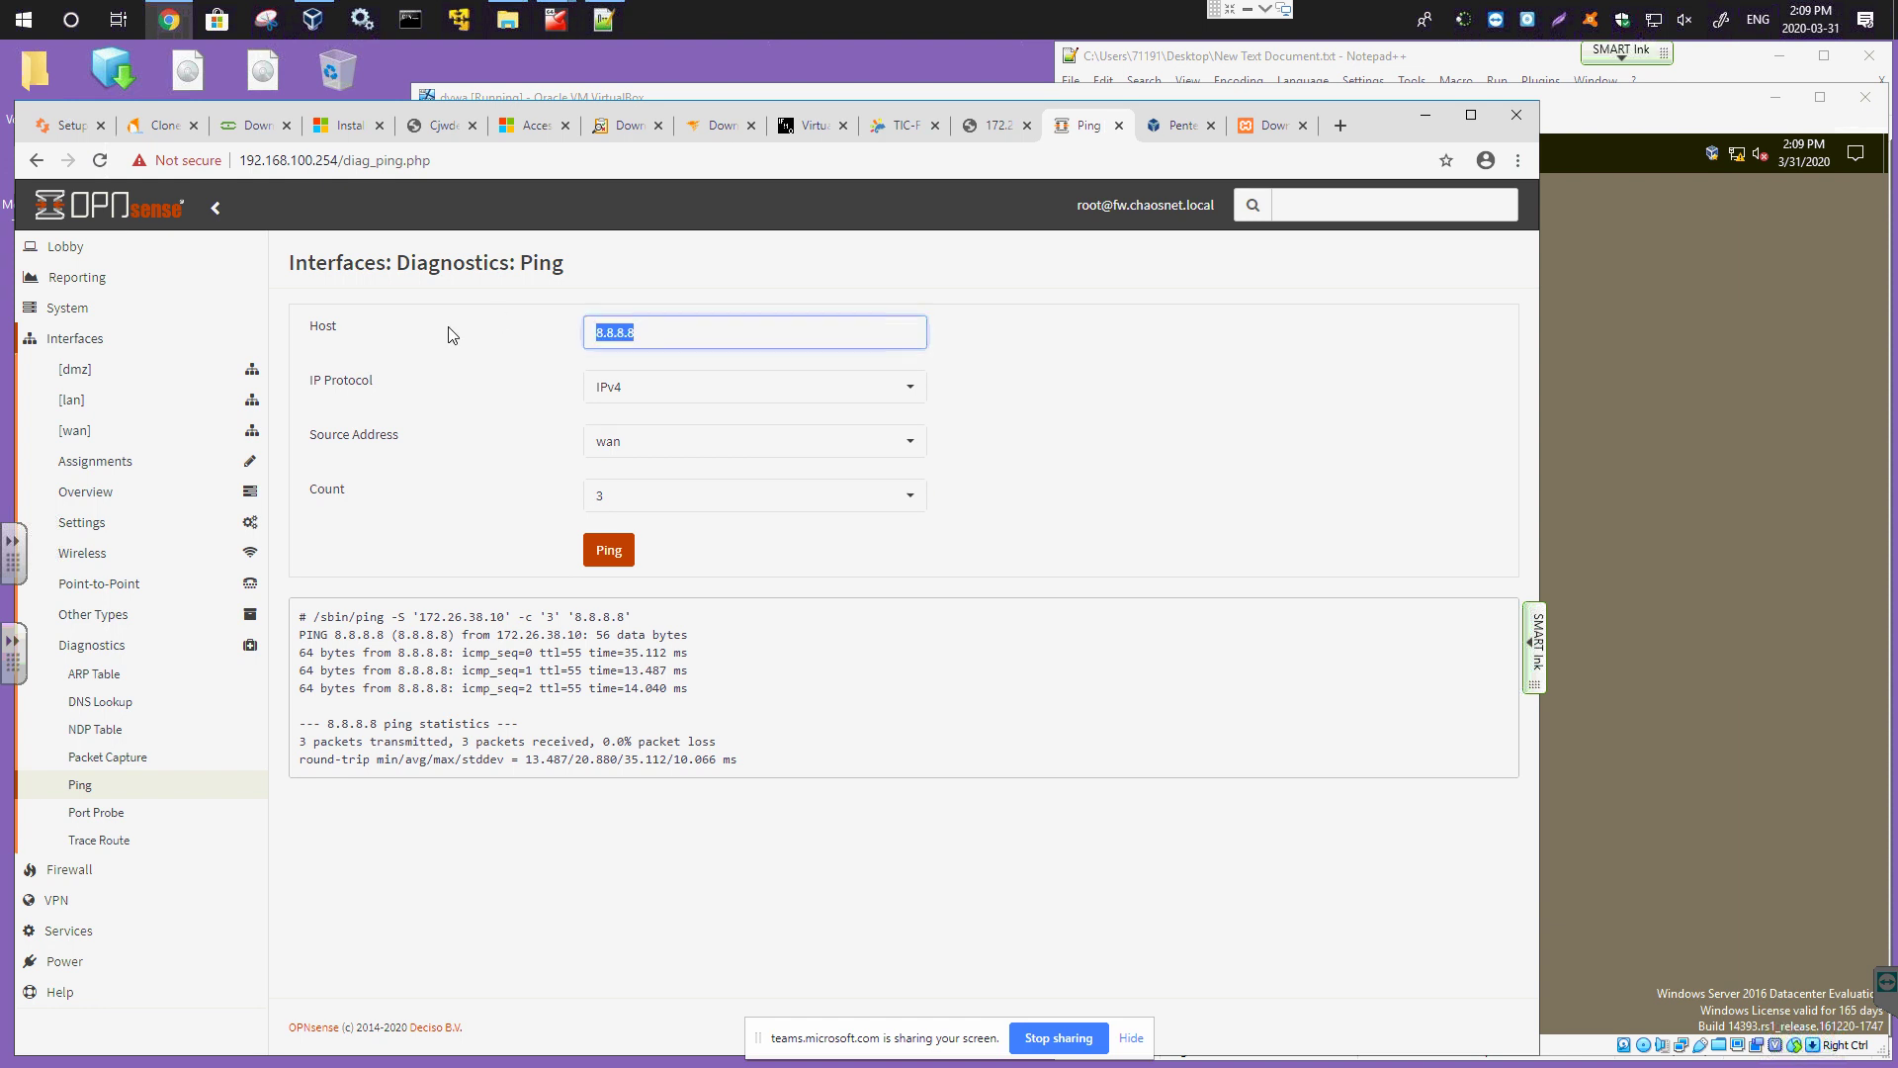
text(g)
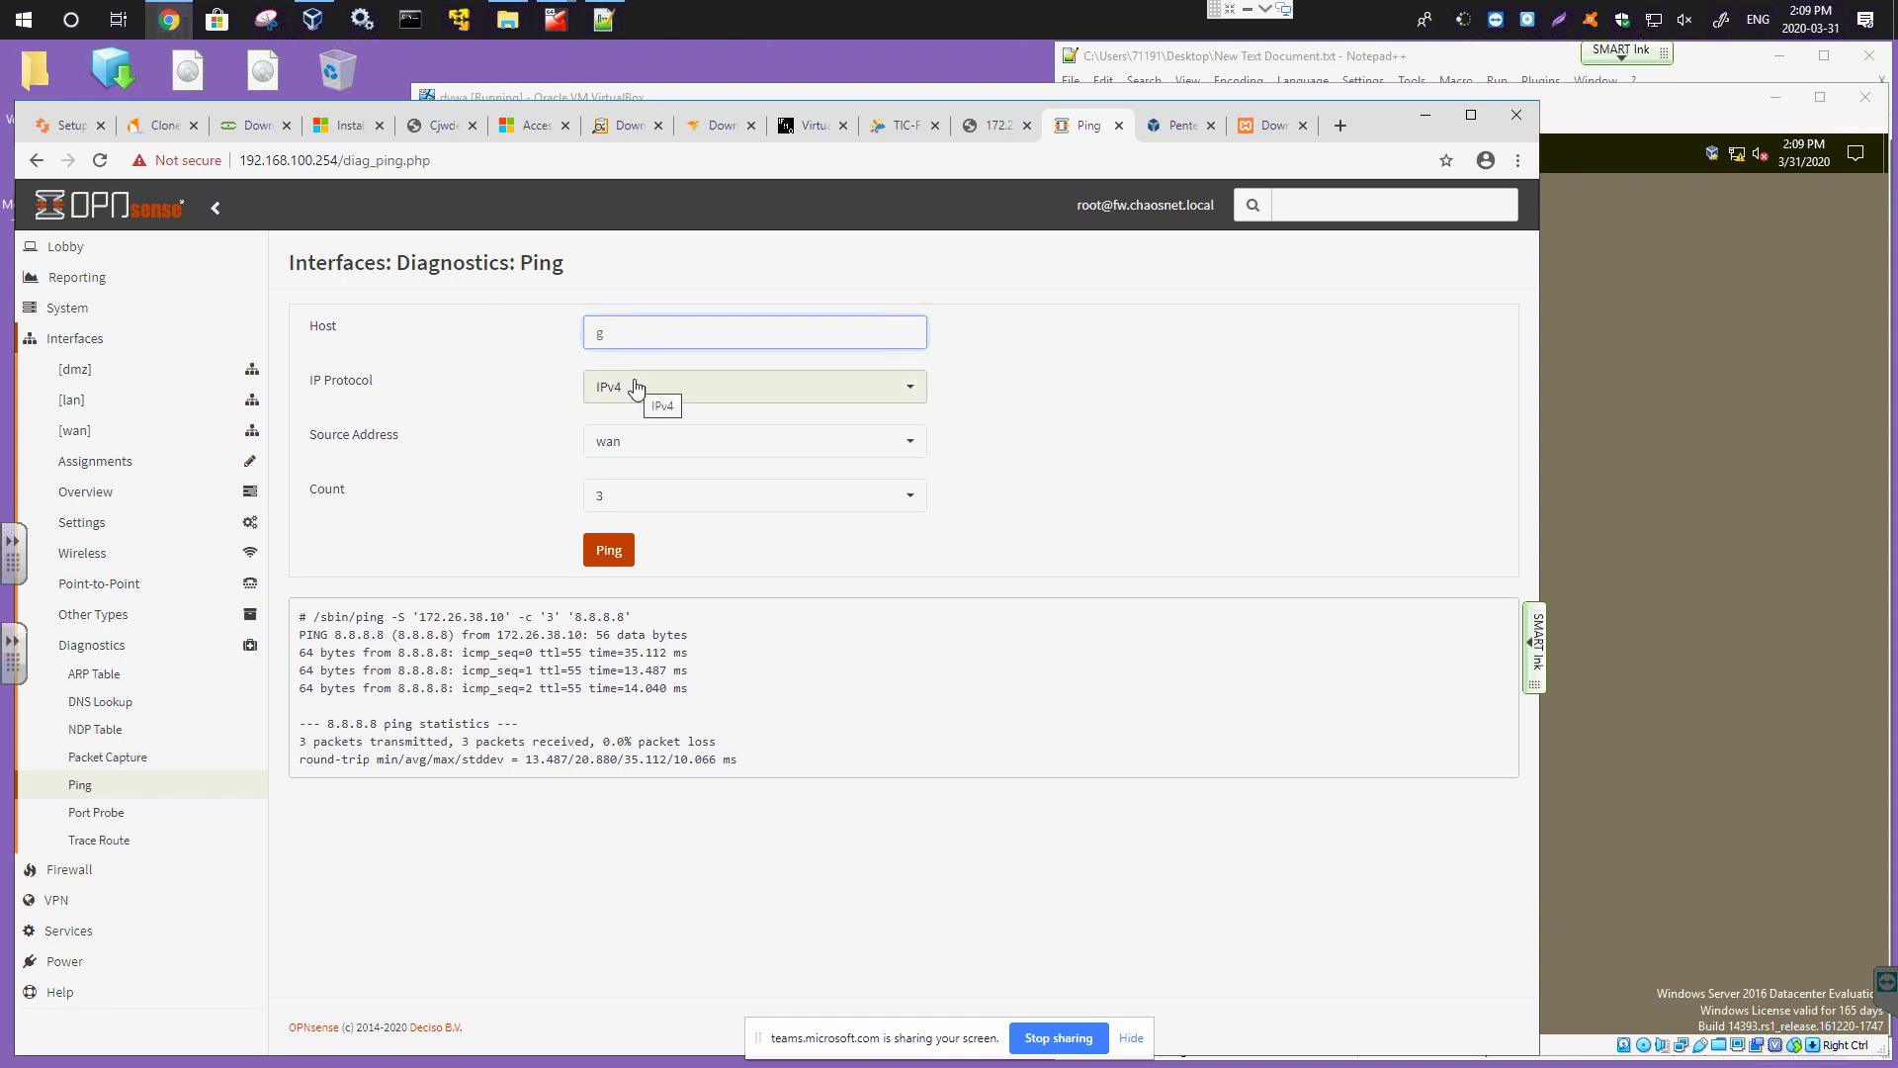
text(oogle.com)
click(639, 449)
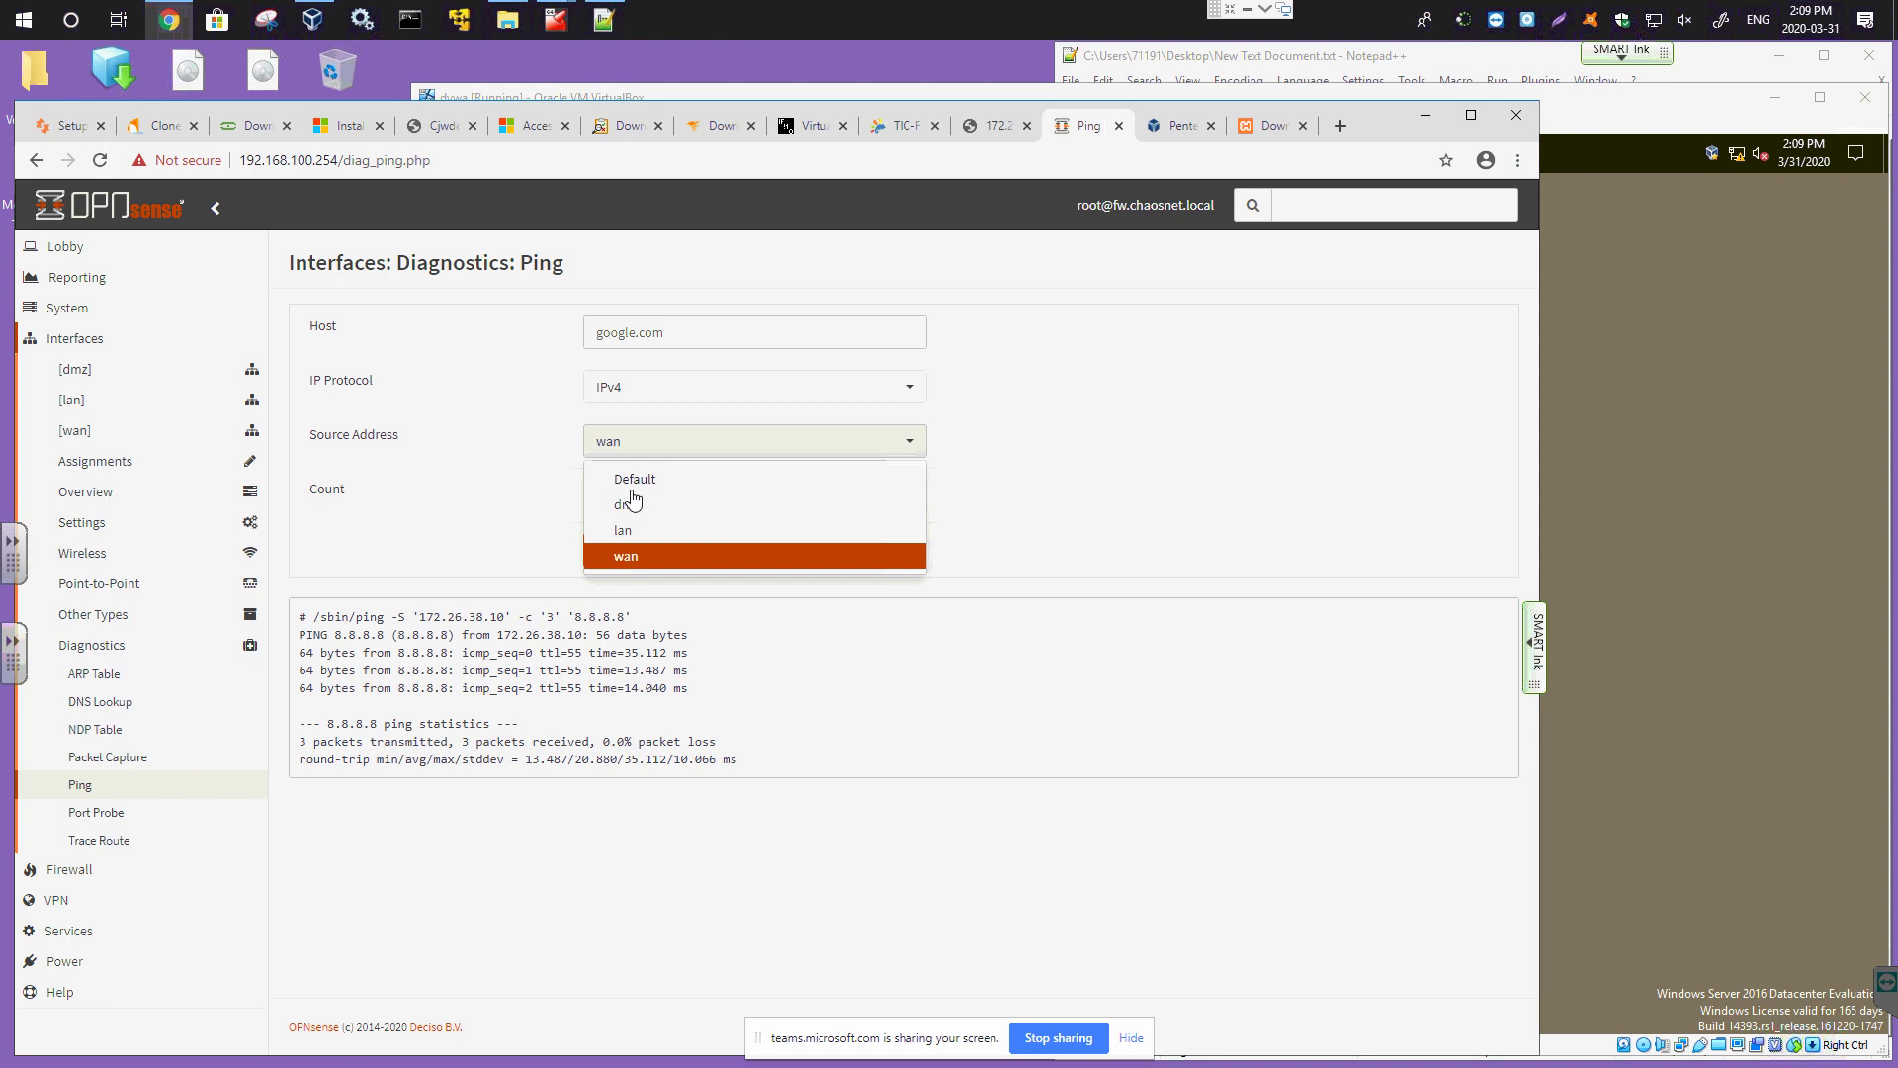
click(625, 534)
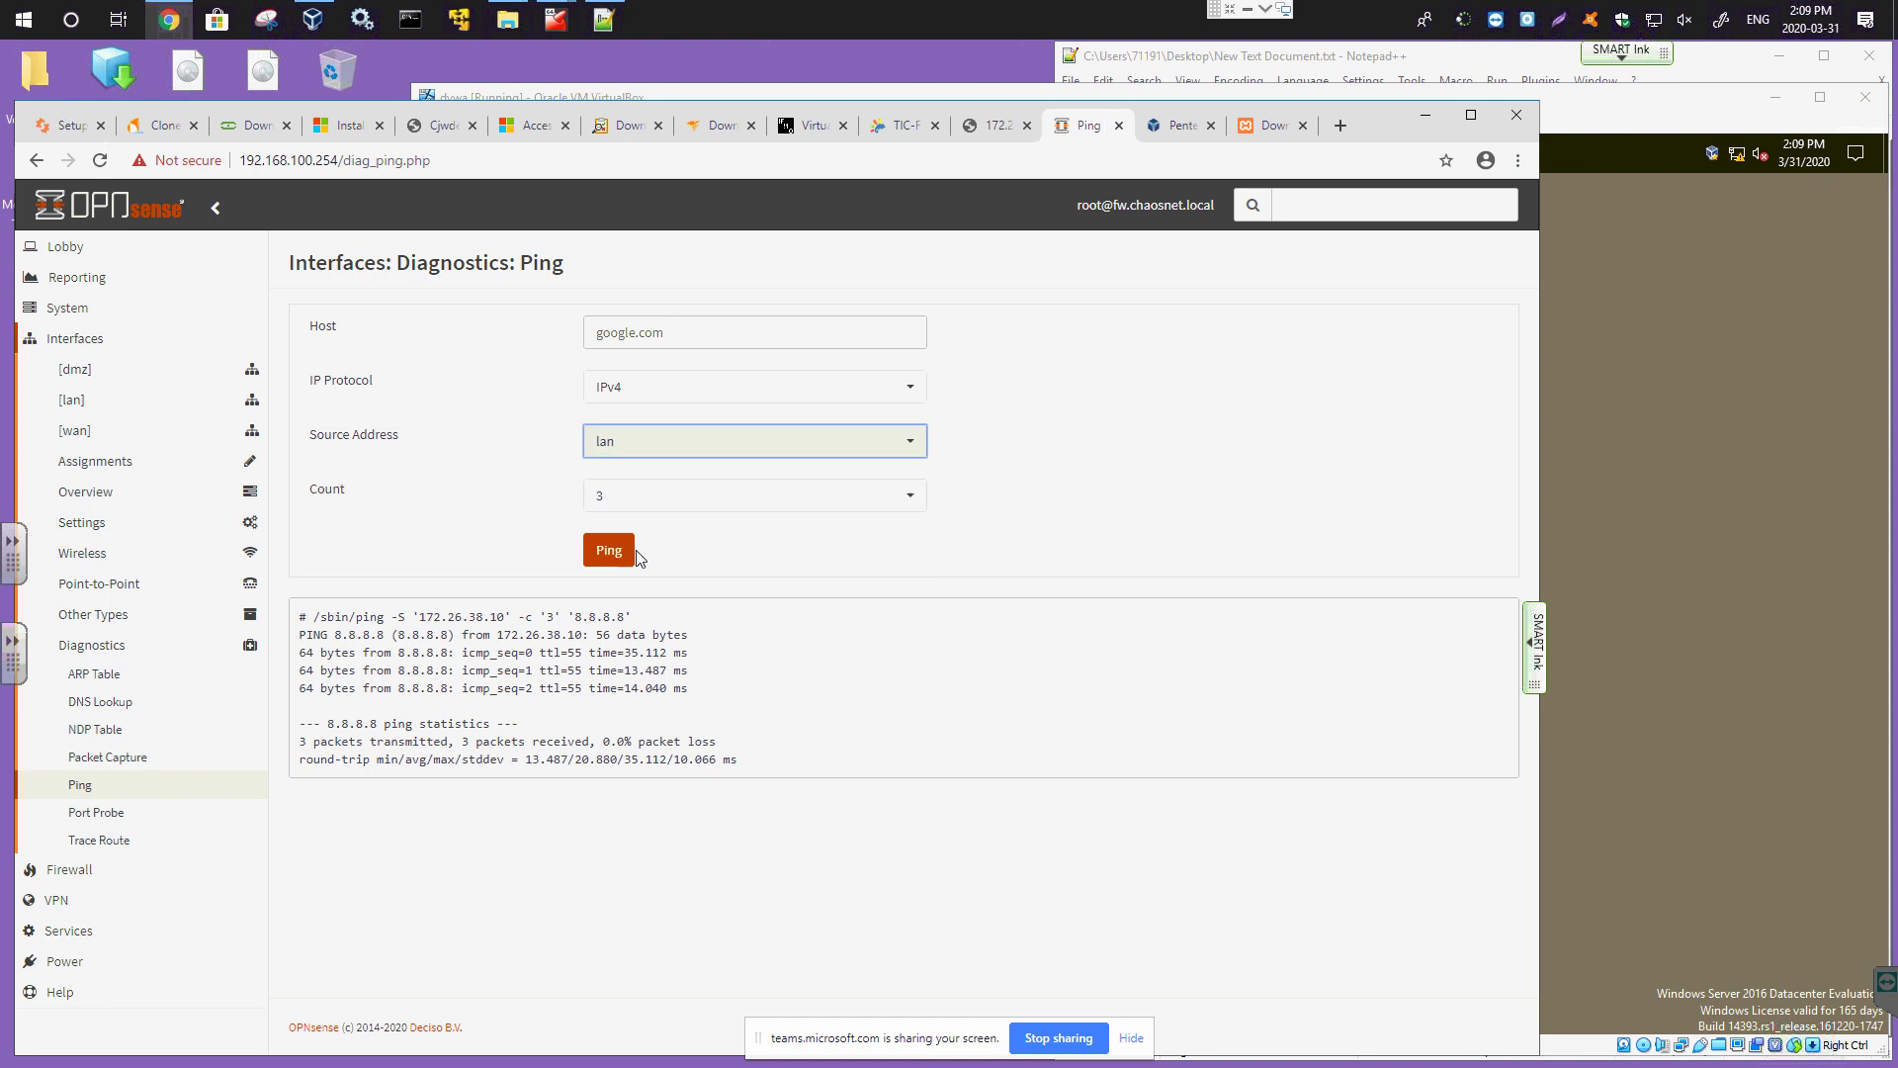
click(631, 552)
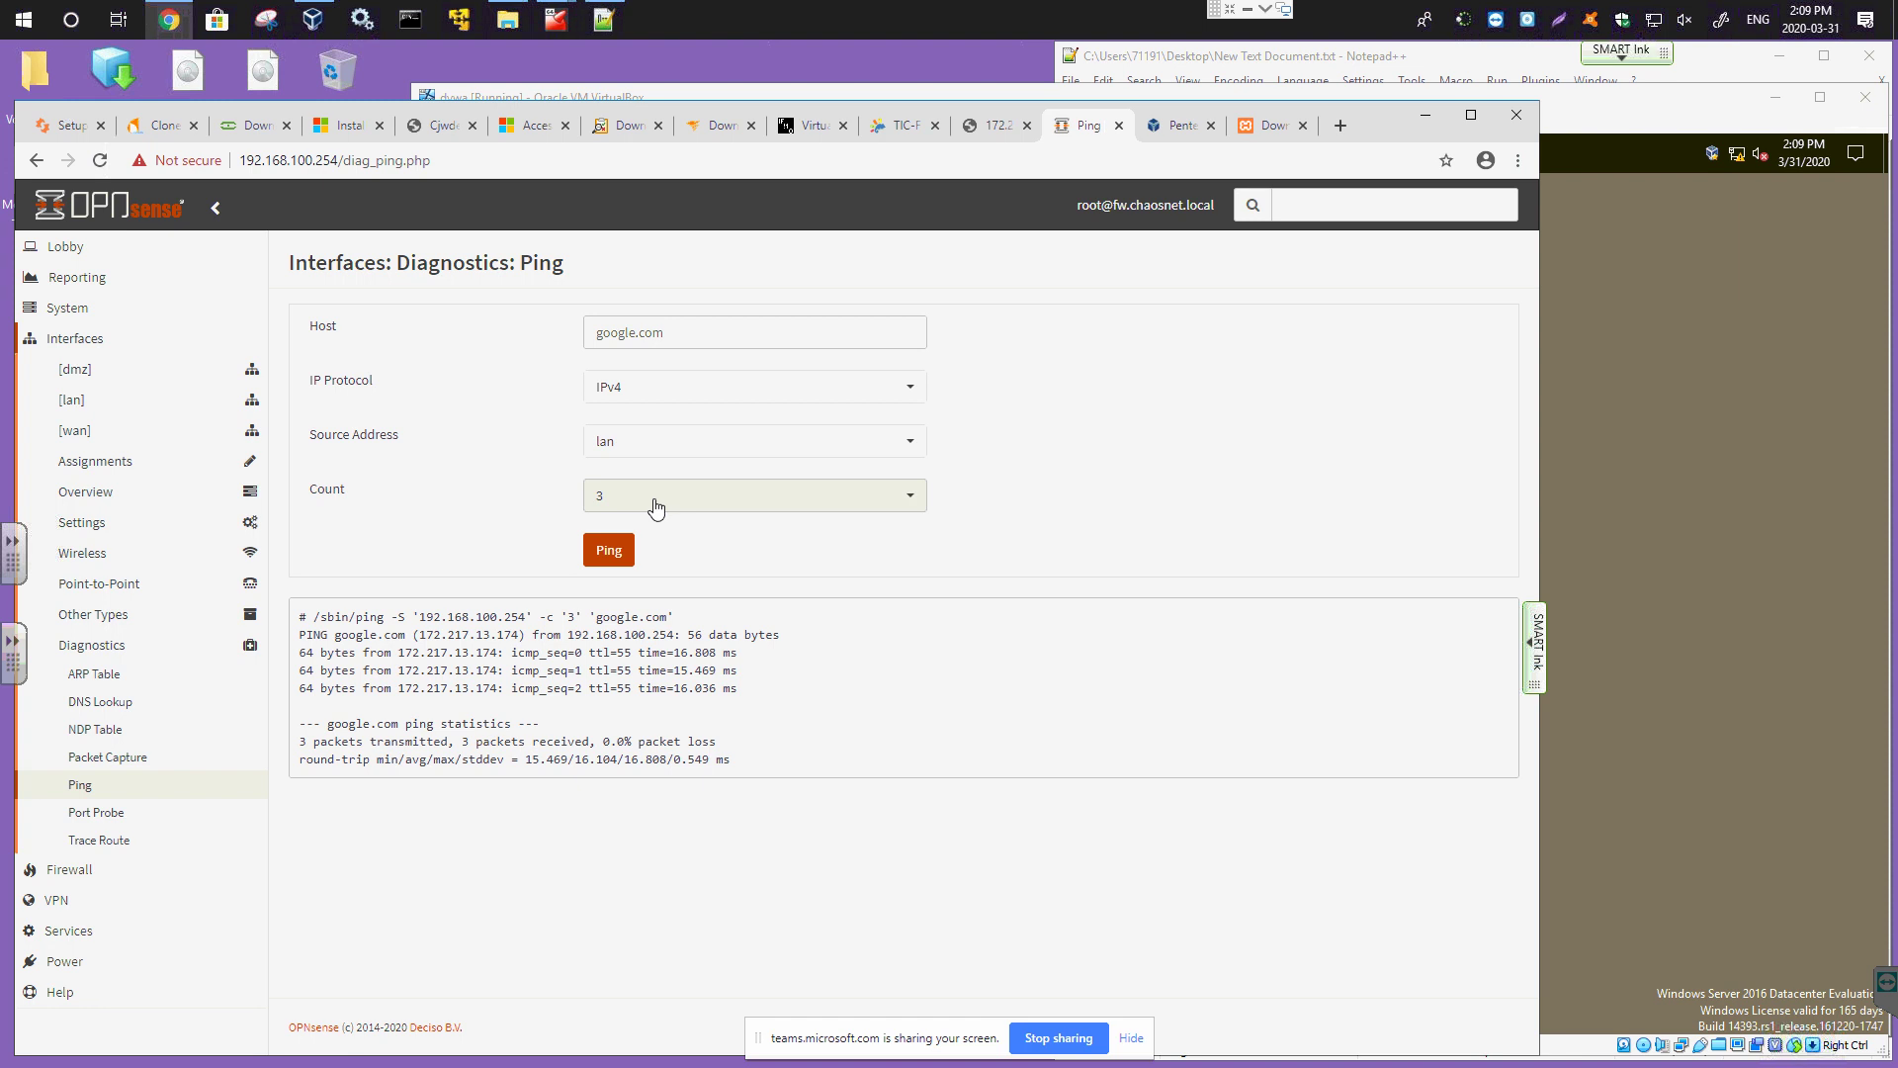
Repeat the google.com ping with dmz as the source address.
click(601, 447)
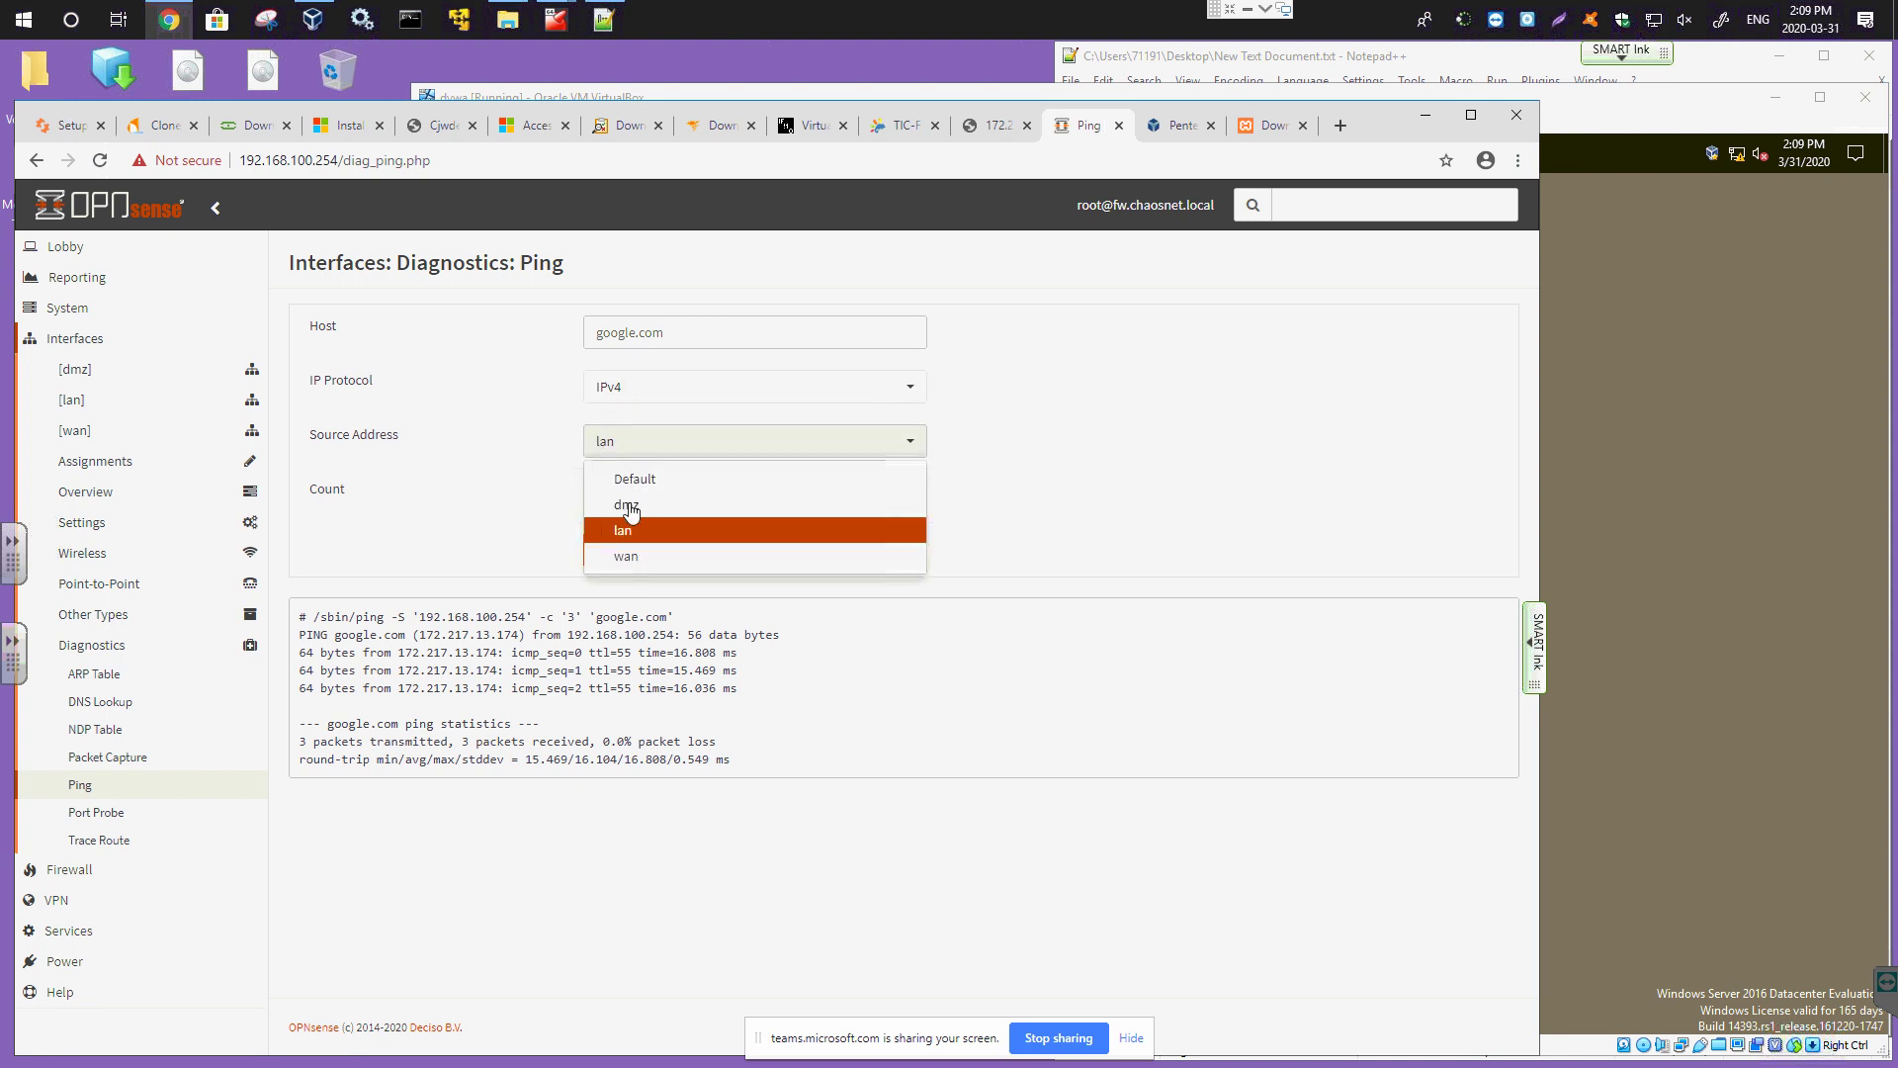
click(623, 505)
click(609, 550)
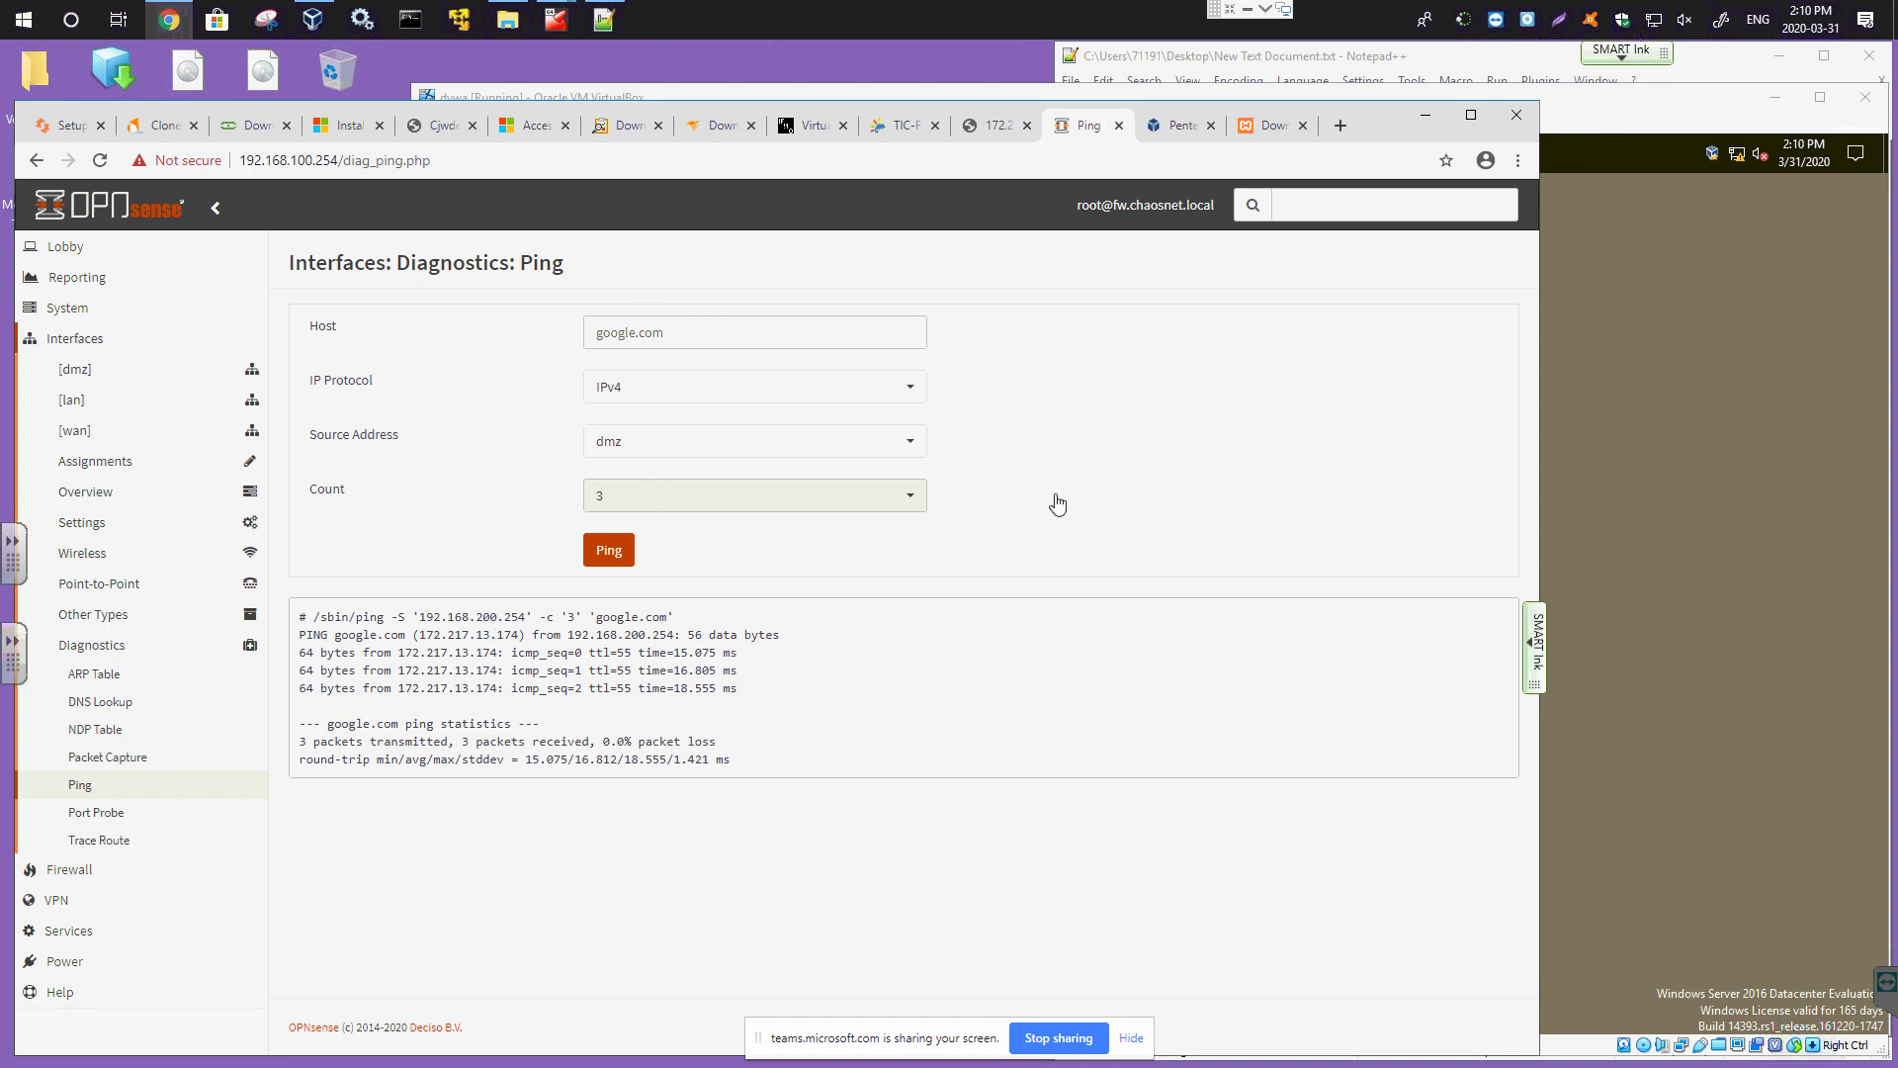
Switch to the dvwa virtual machine, open a Command Prompt there and run "ping google.com".
click(997, 89)
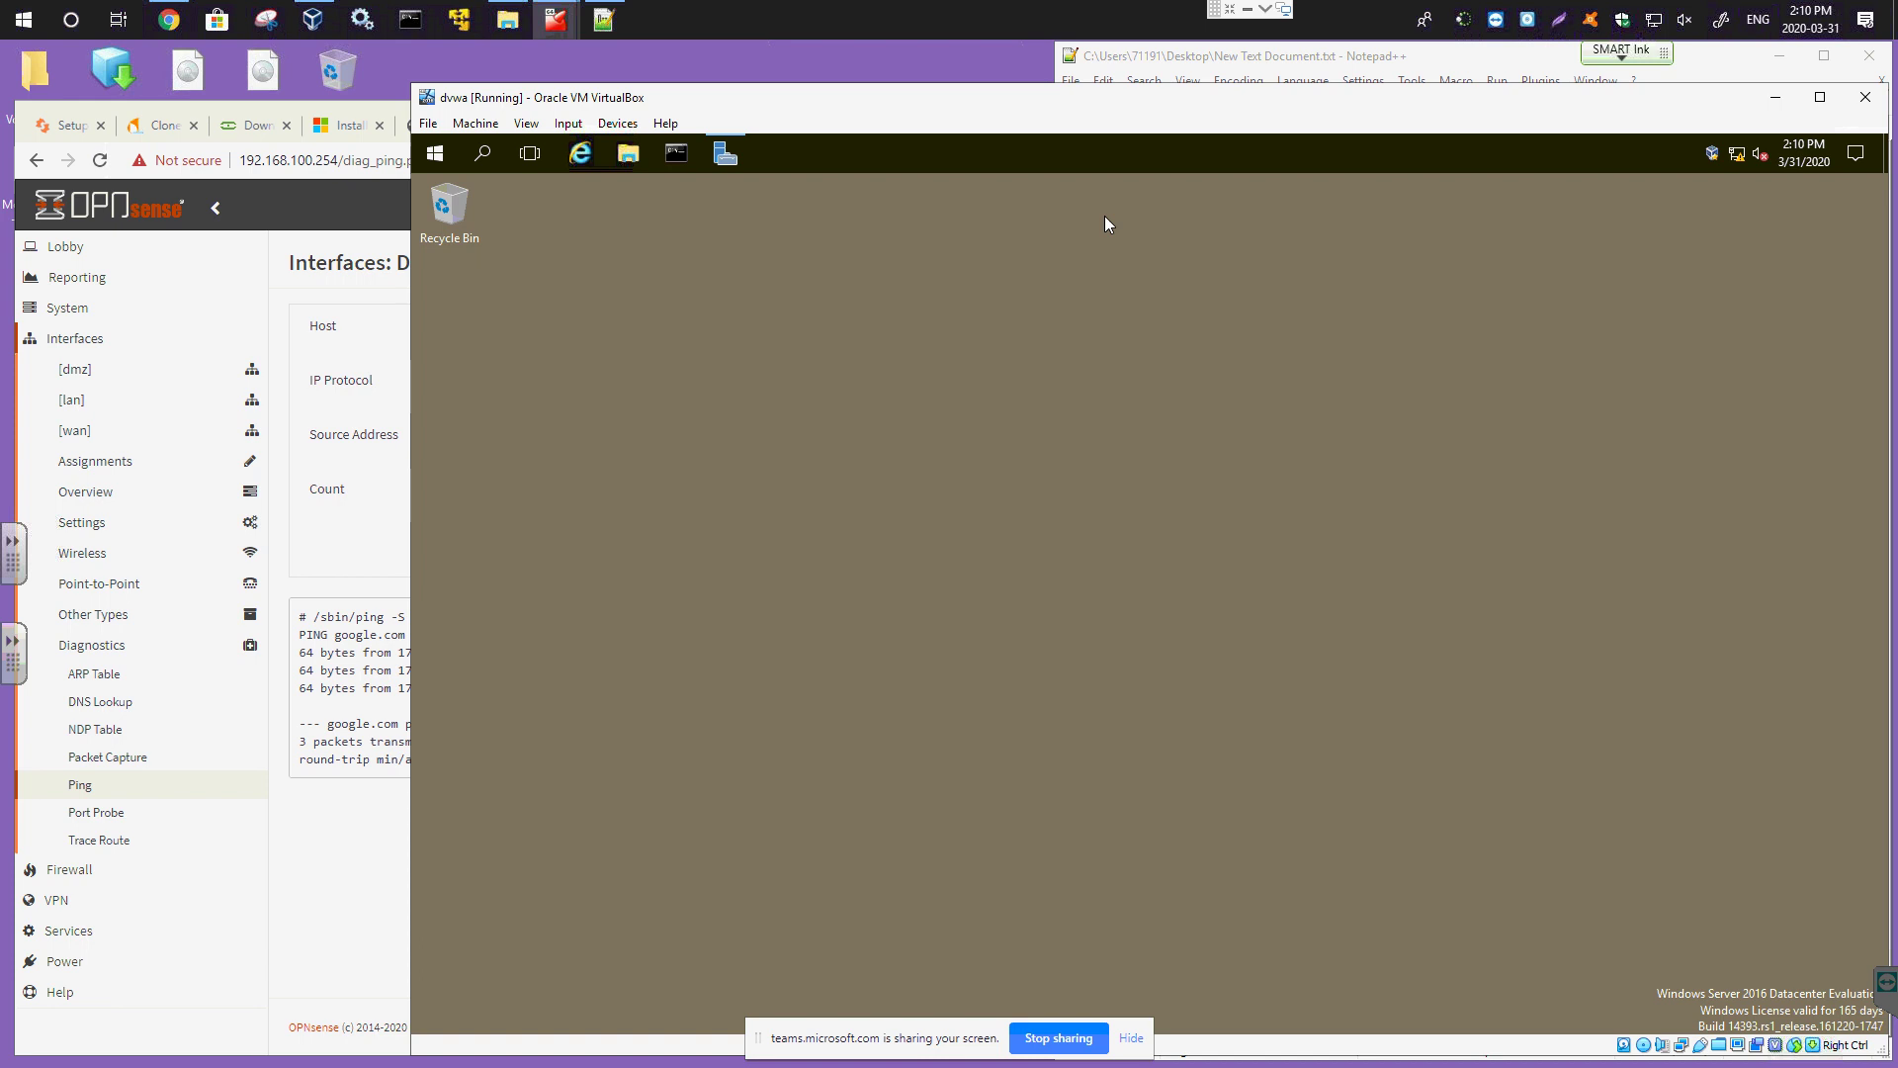
click(676, 153)
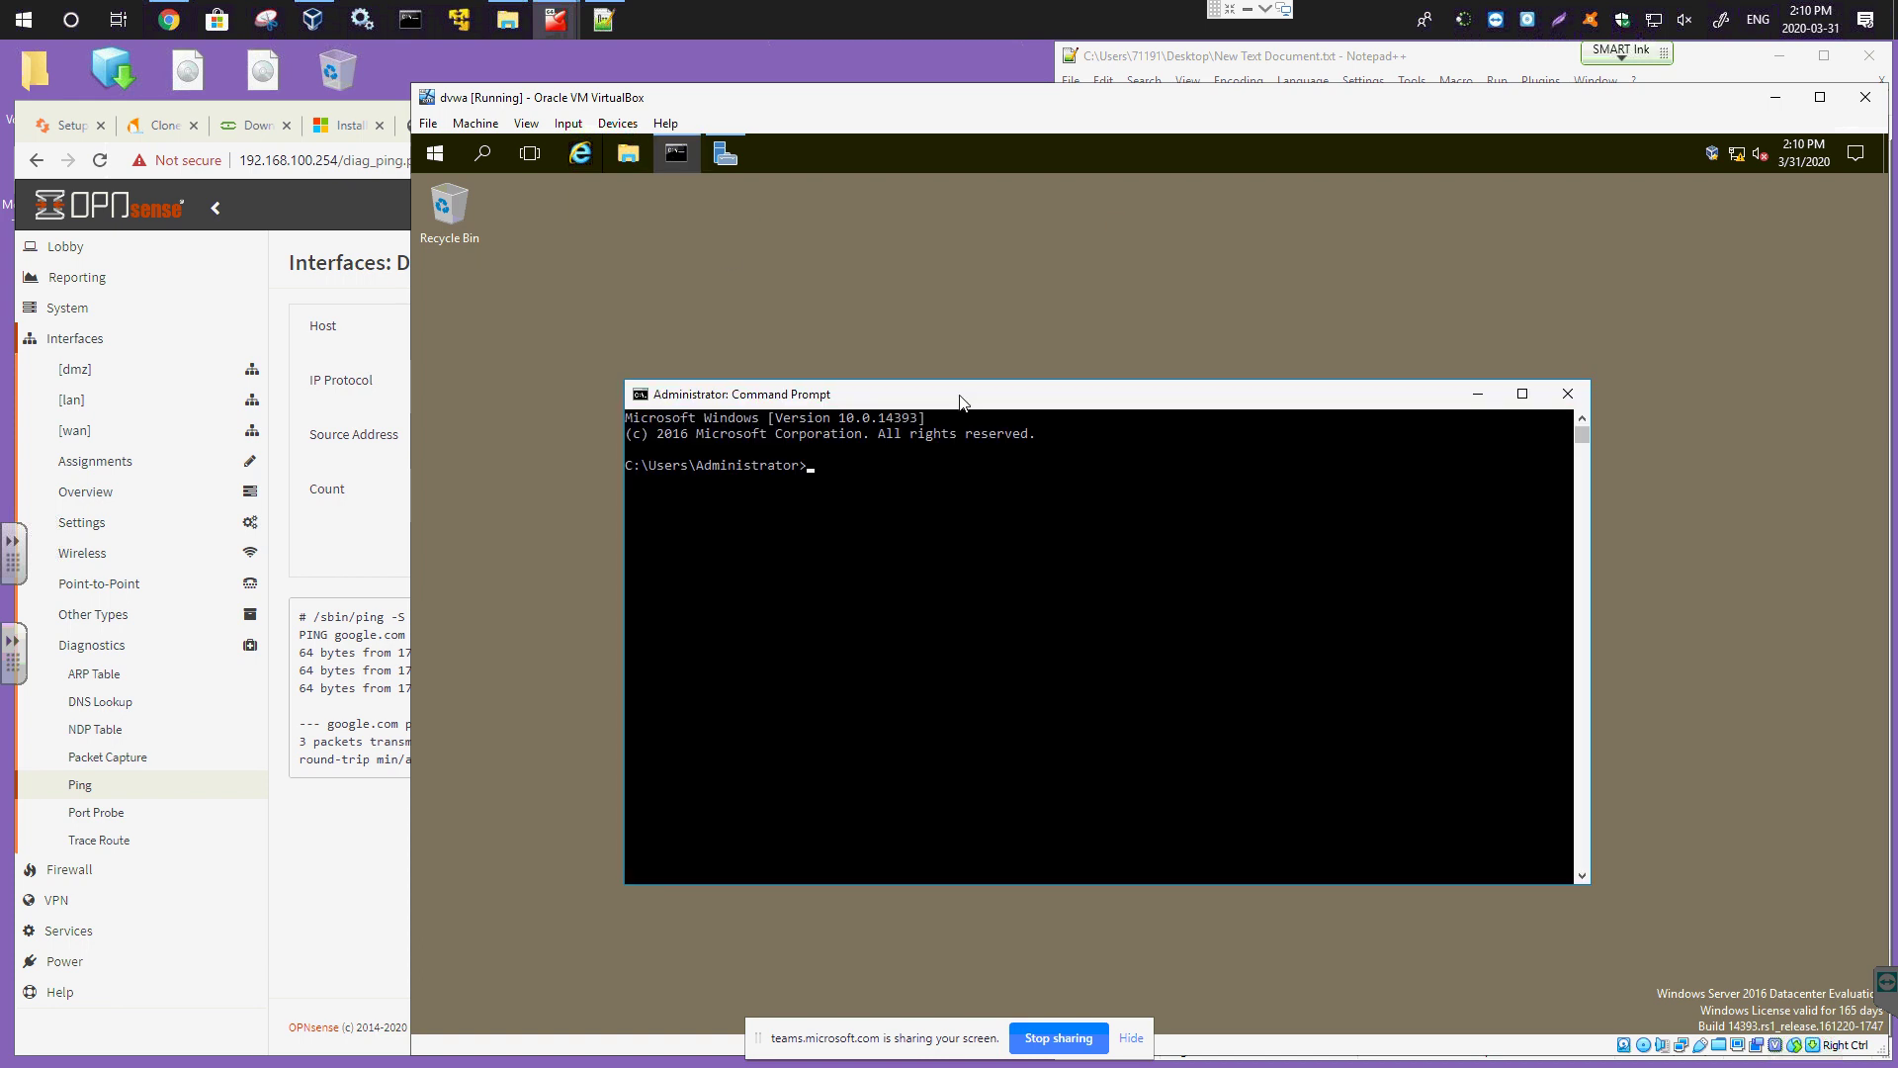
drag(963, 395, 940, 215)
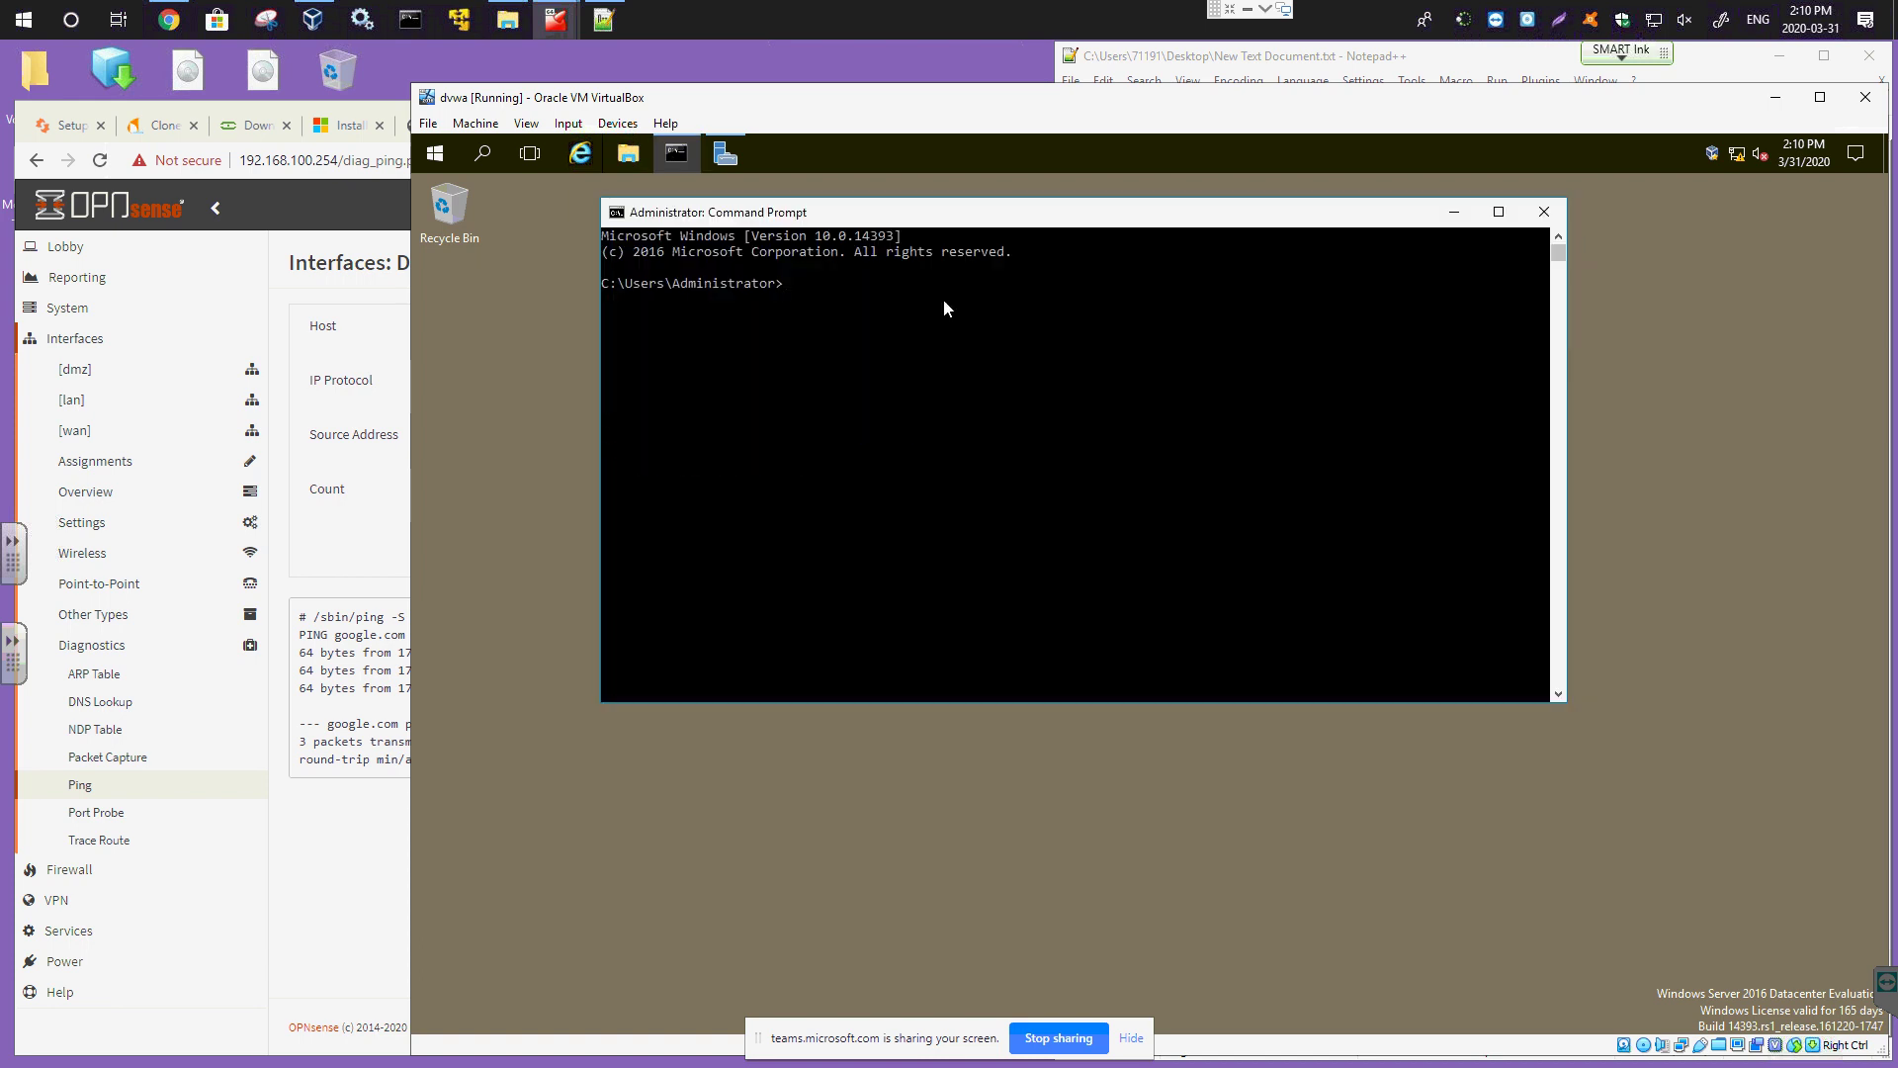
text(ping google.com)
key(Return)
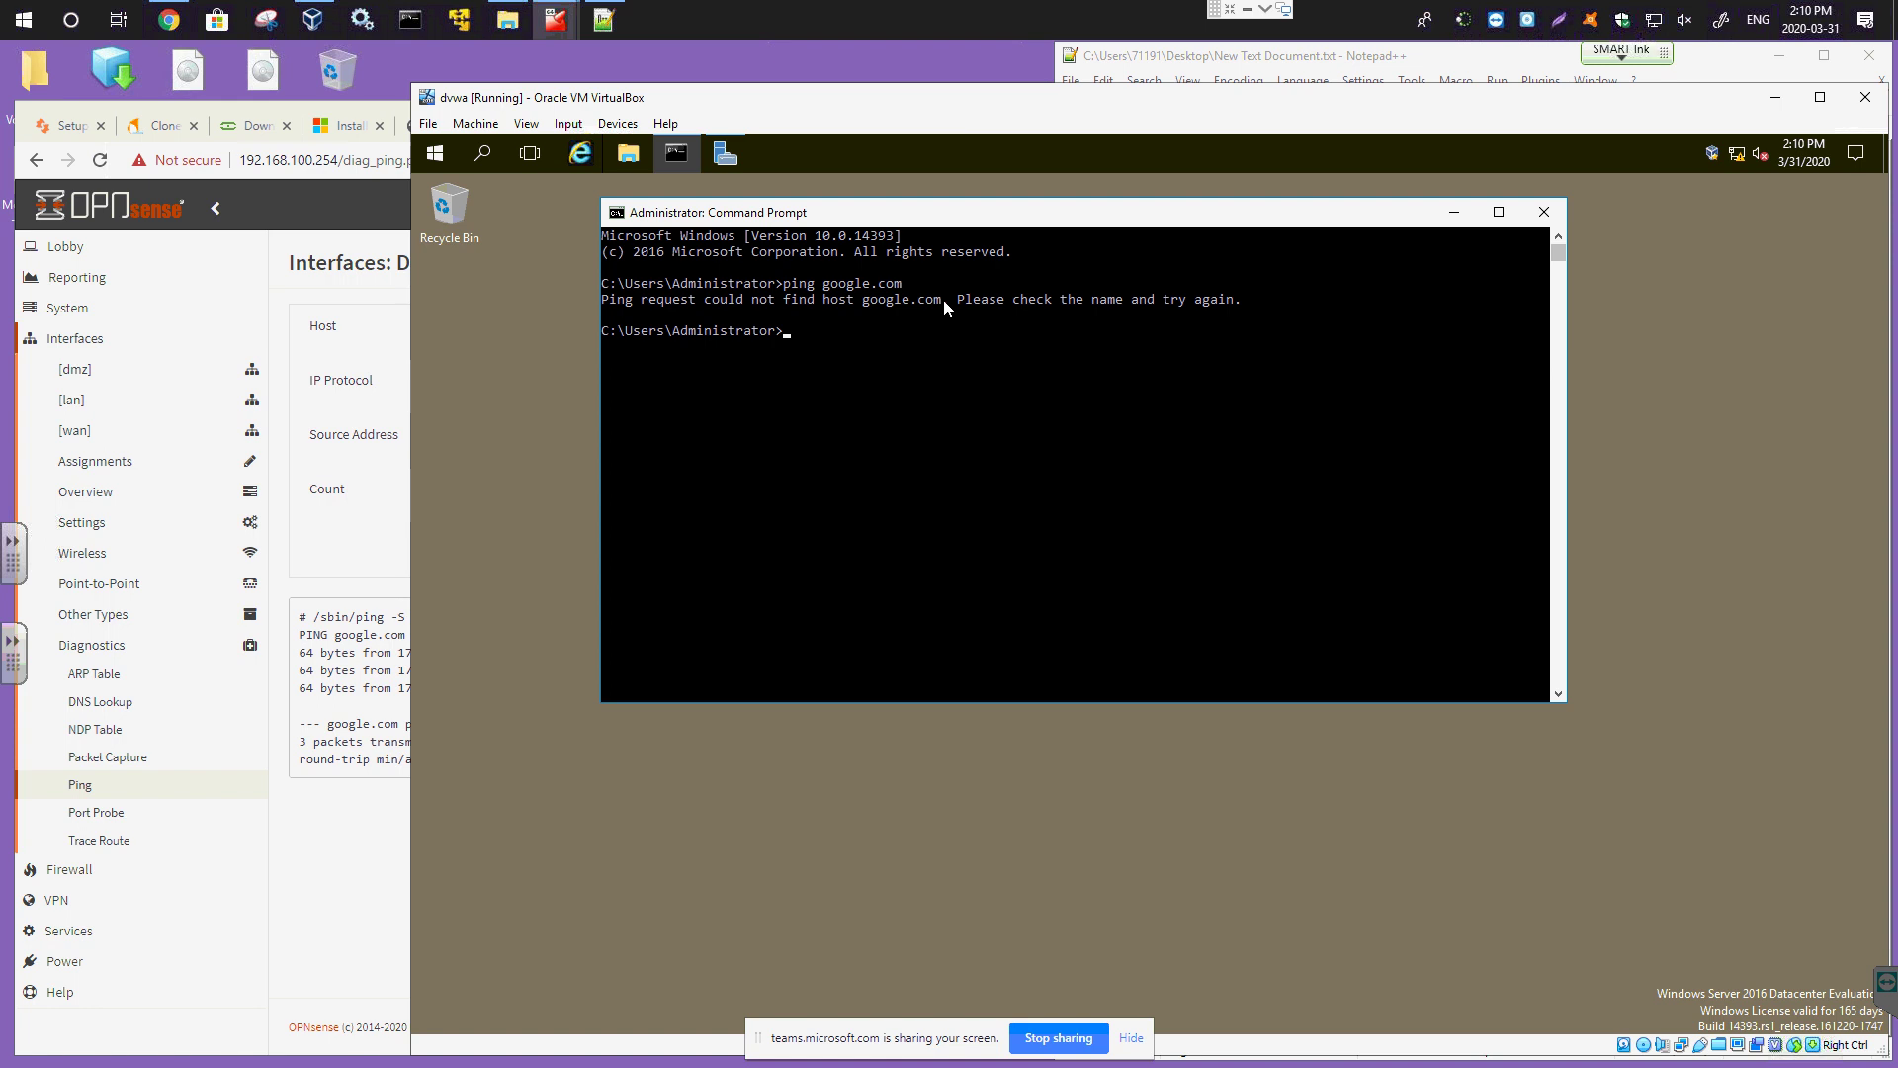
Run "ping 8.8.8.8" in dvwa's Command Prompt and move its window aside.
key(Up)
key(BackSpace)
key(BackSpace)
key(BackSpace)
key(BackSpace)
key(BackSpace)
key(BackSpace)
key(BackSpace)
key(BackSpace)
text(8.8.8.8)
key(Return)
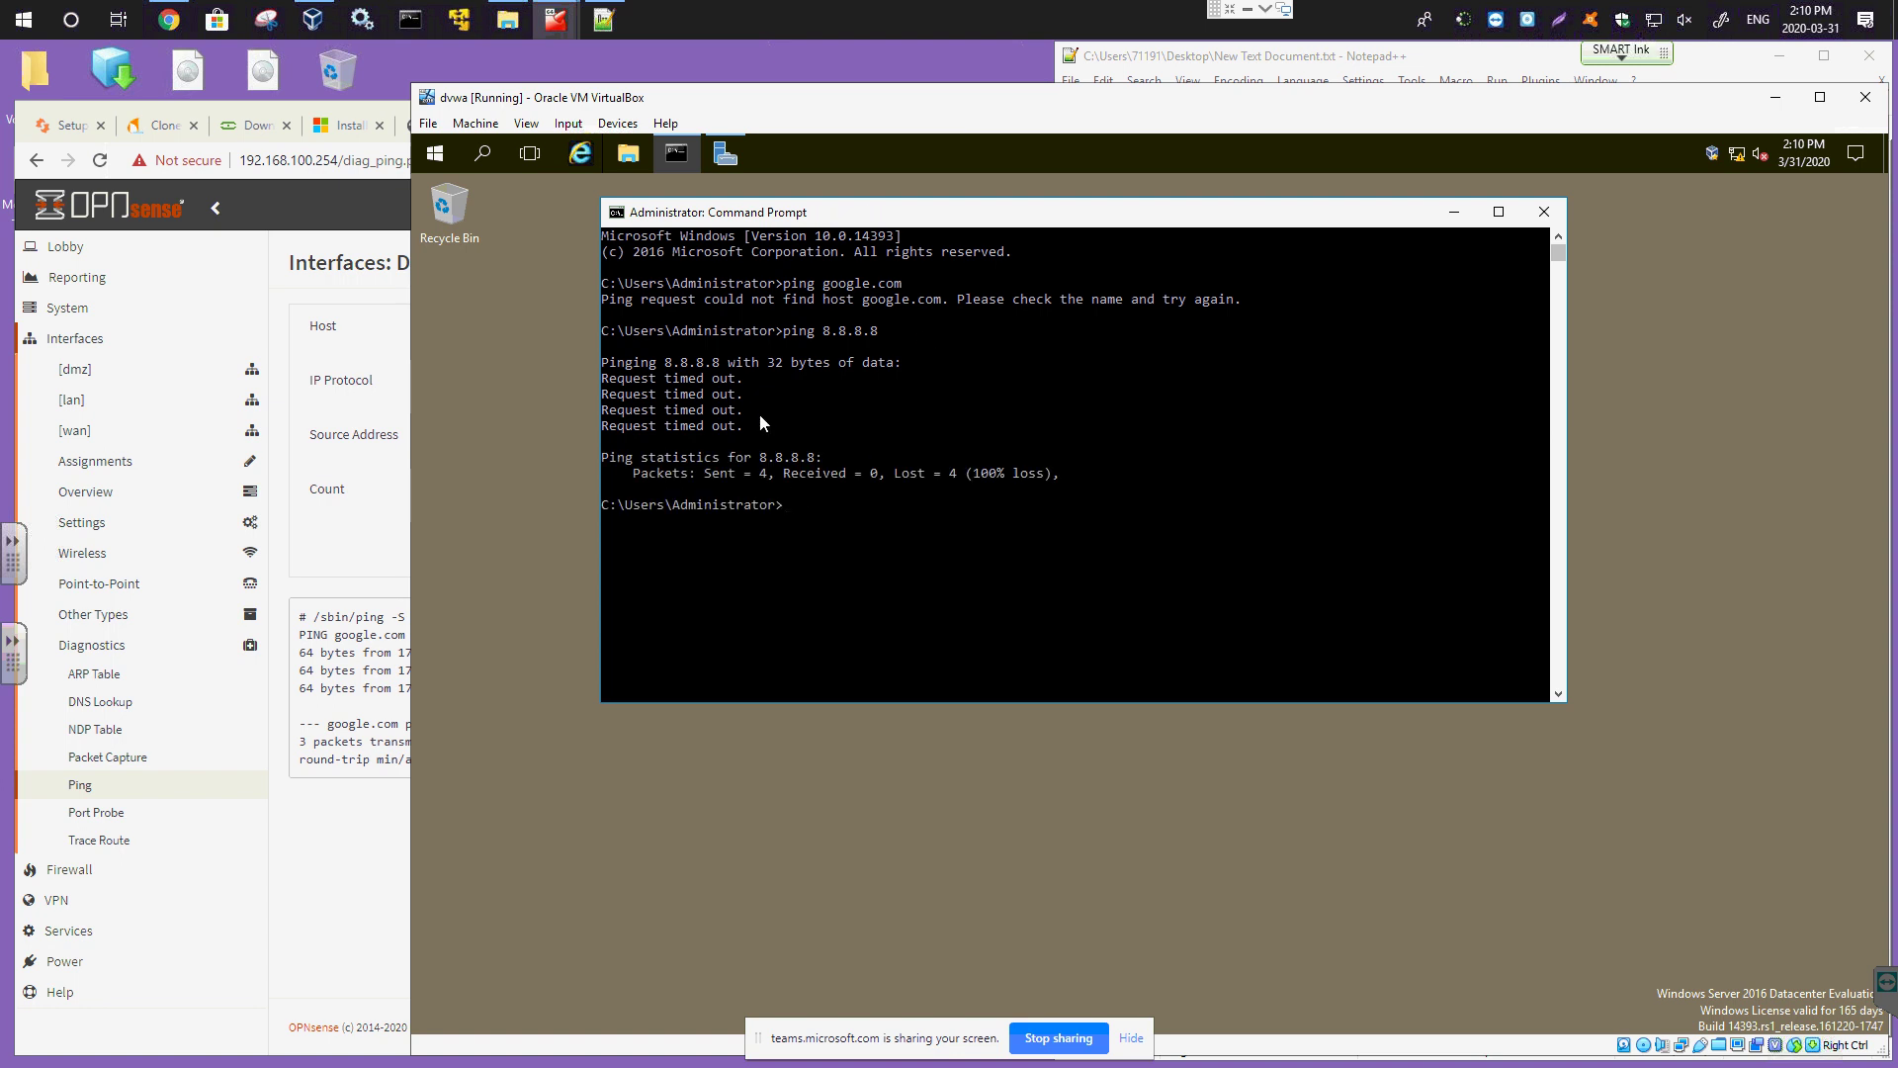
drag(1095, 211, 1297, 206)
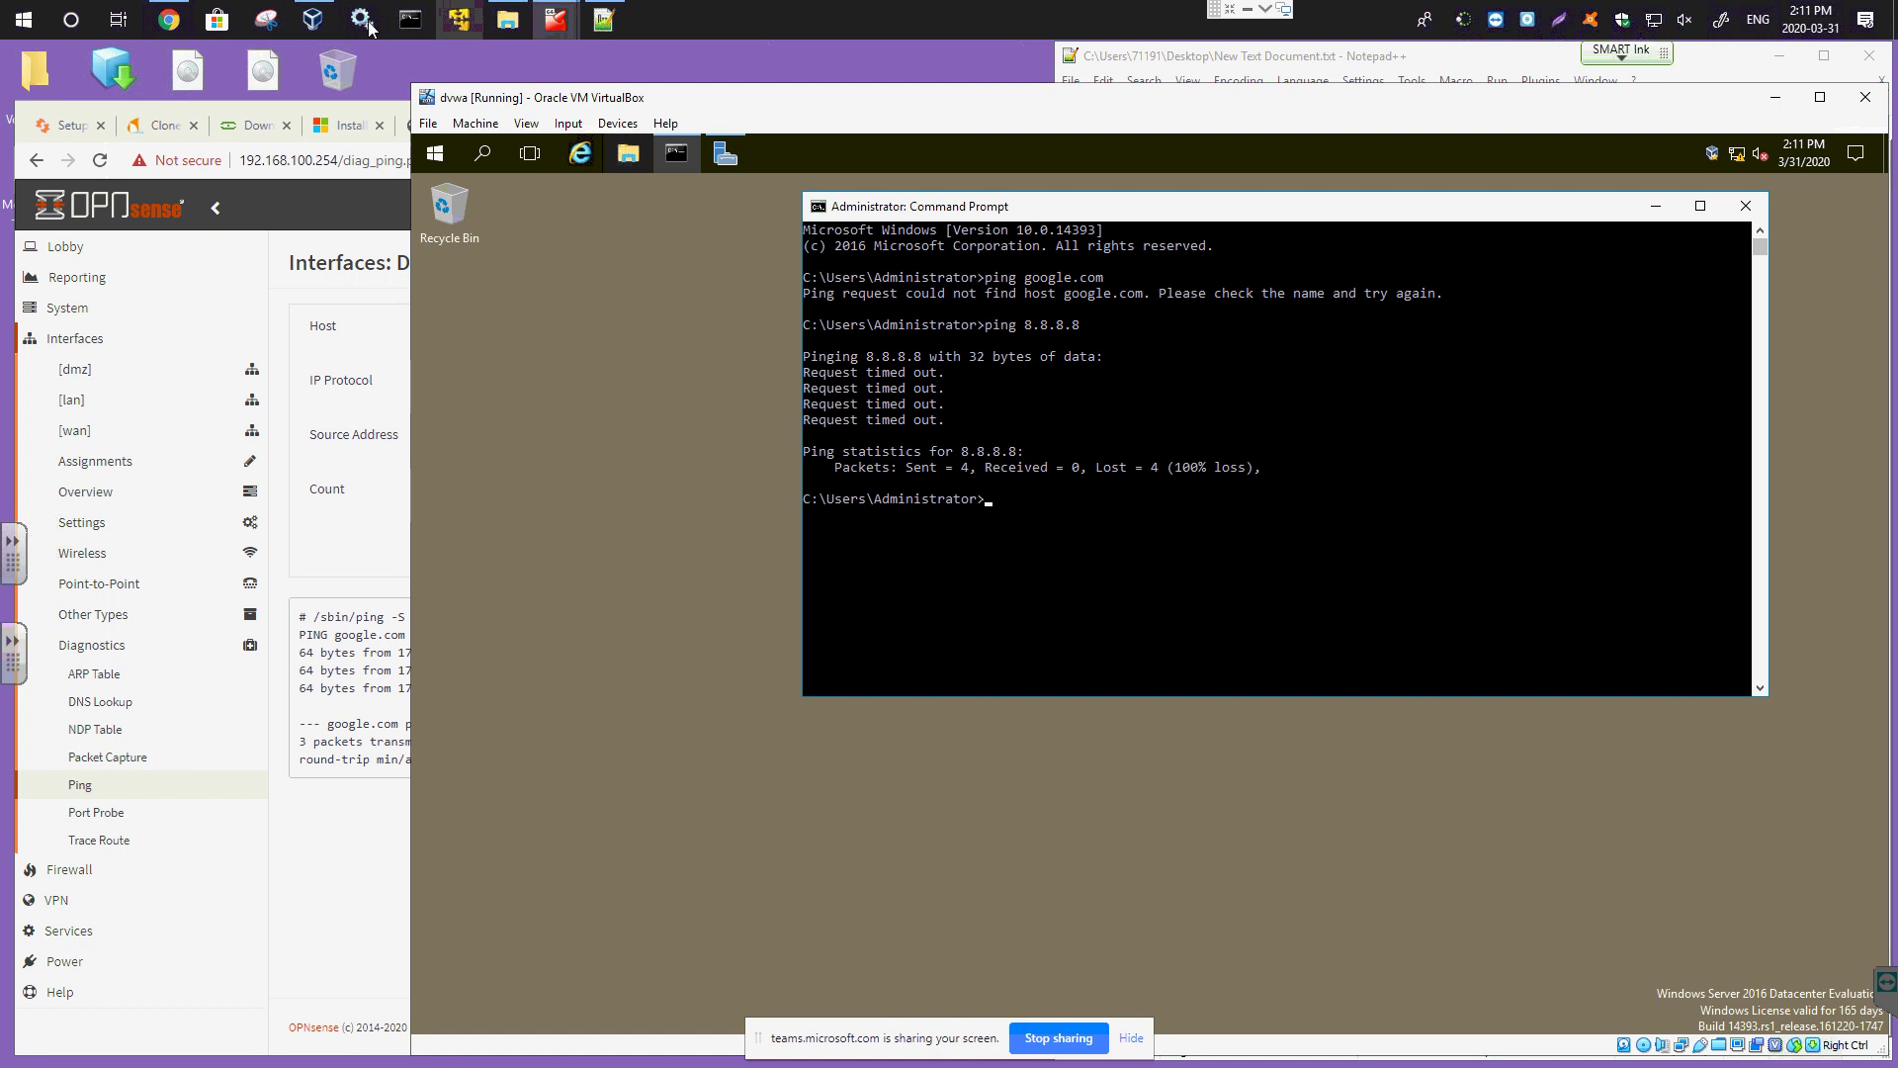
Switch to the dc virtual machine, run "ping google.com" in a Command Prompt and reposition its window.
mouse_move(555, 20)
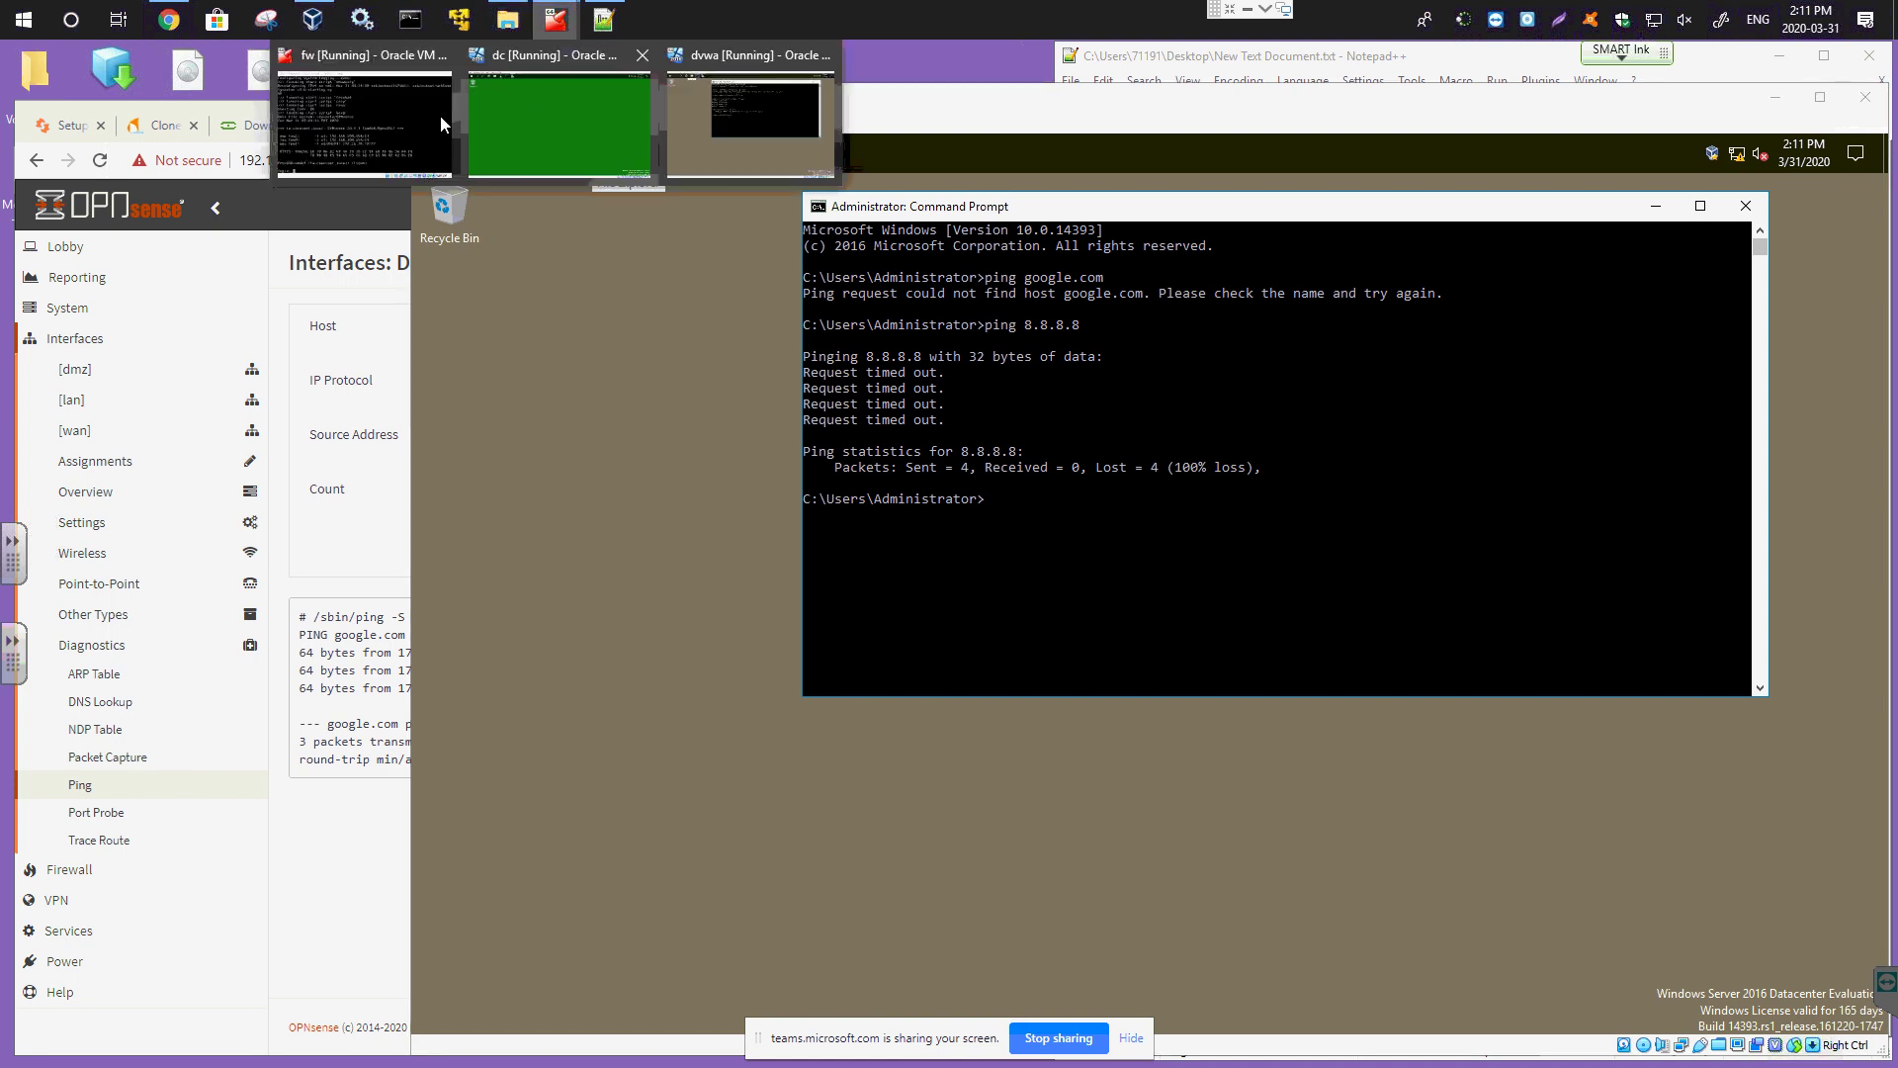
click(589, 157)
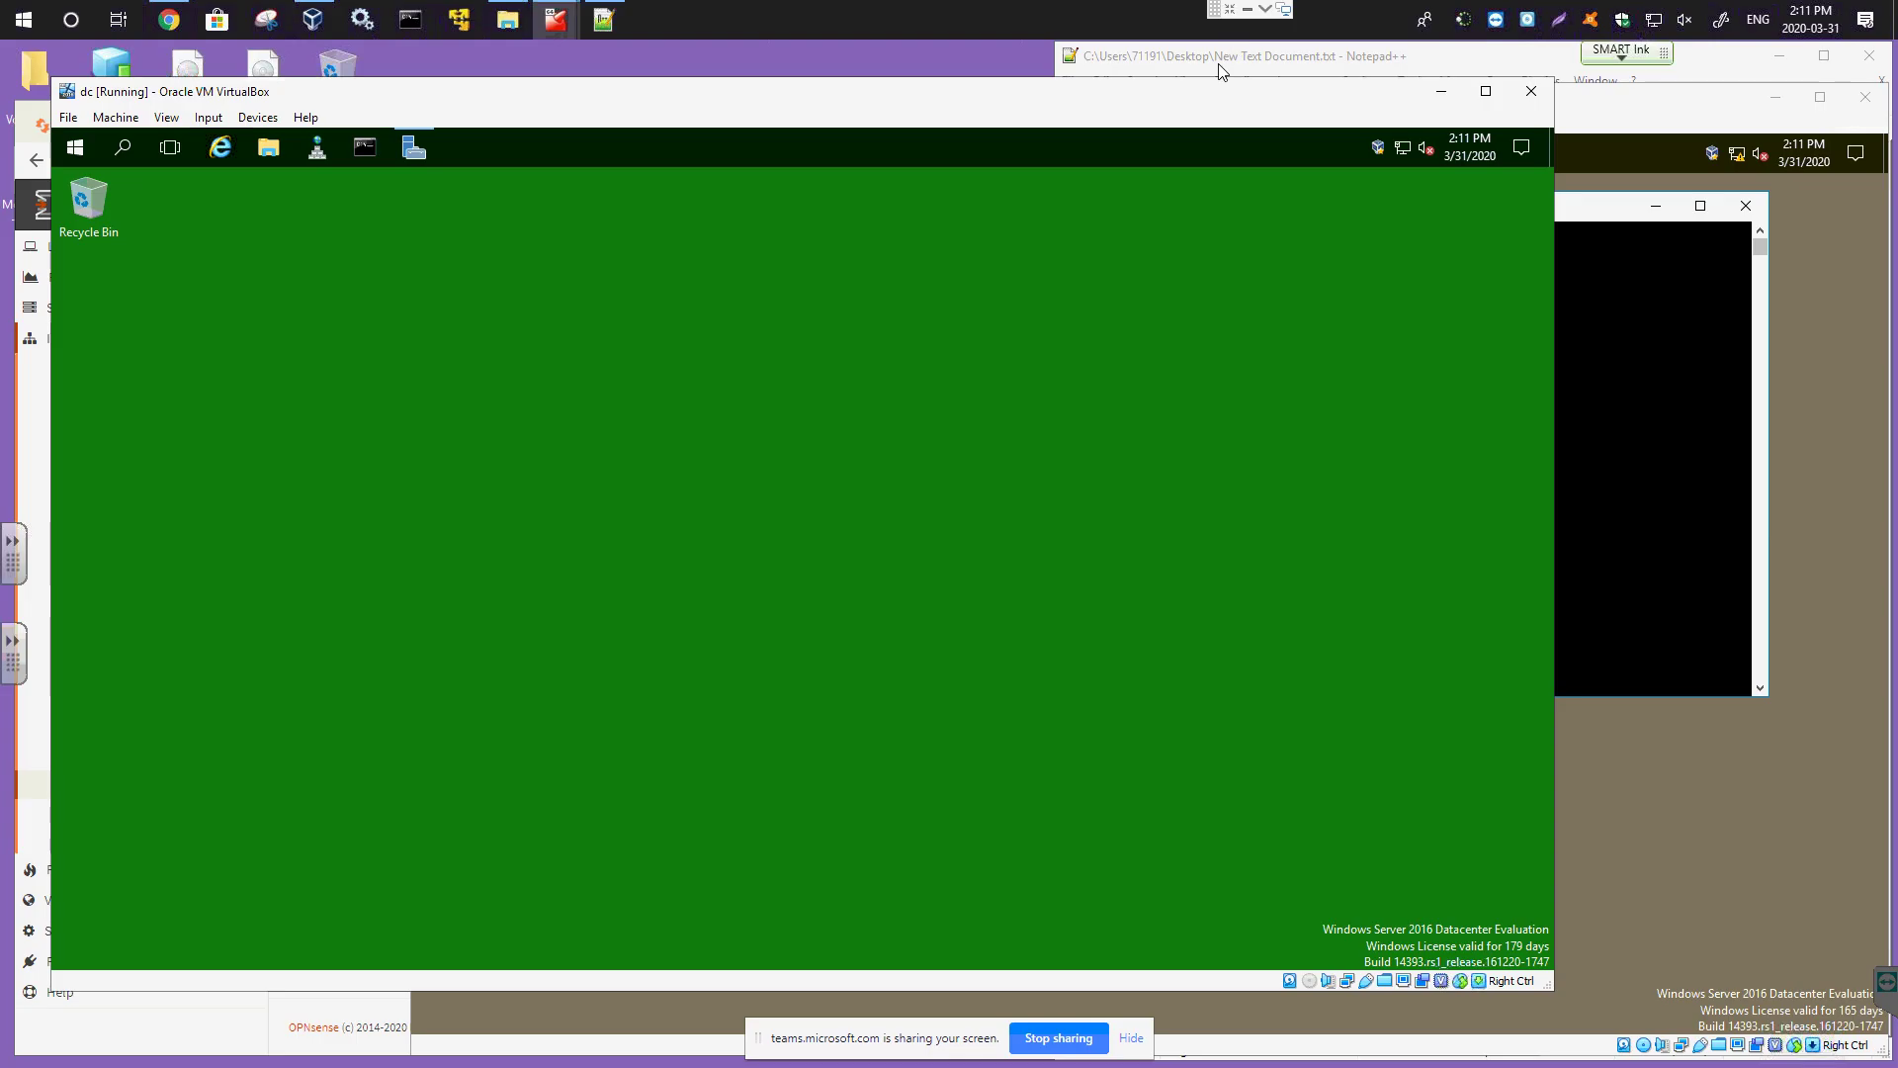
click(364, 148)
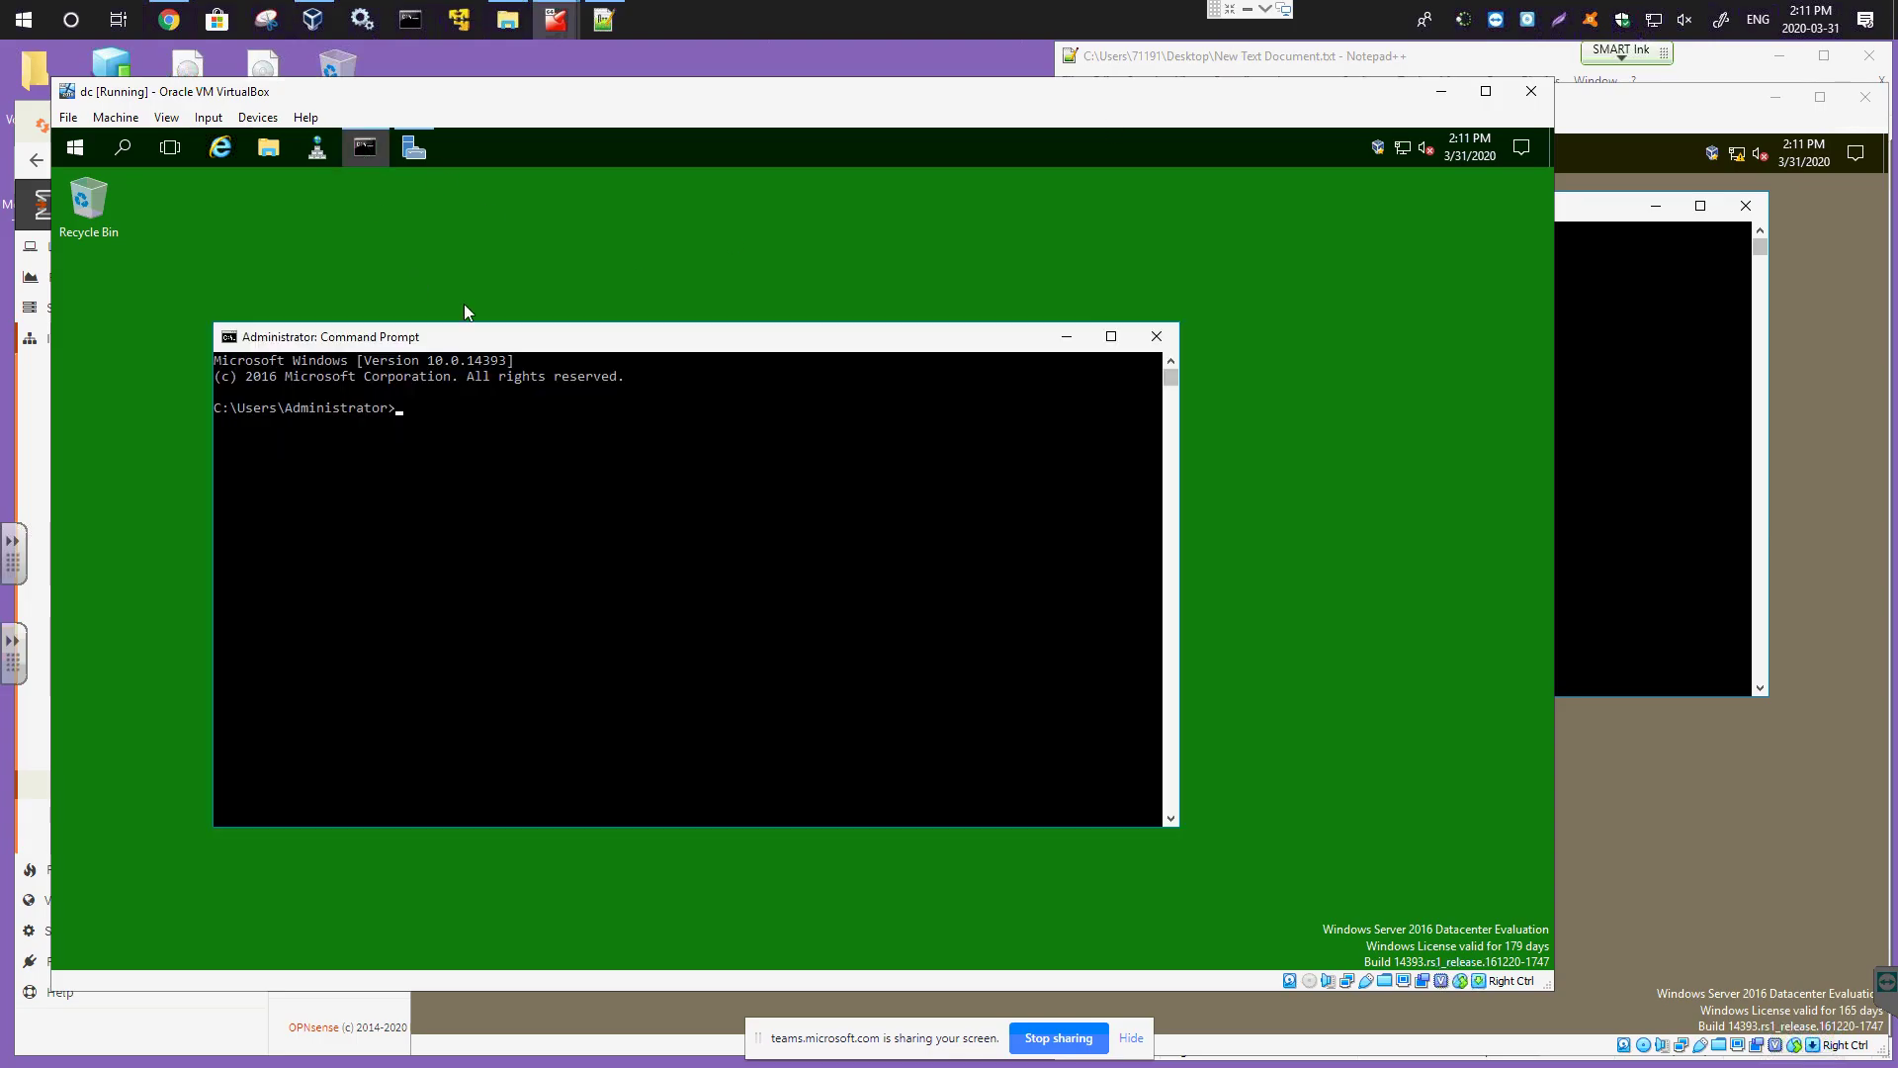
text(ping google.com)
key(Return)
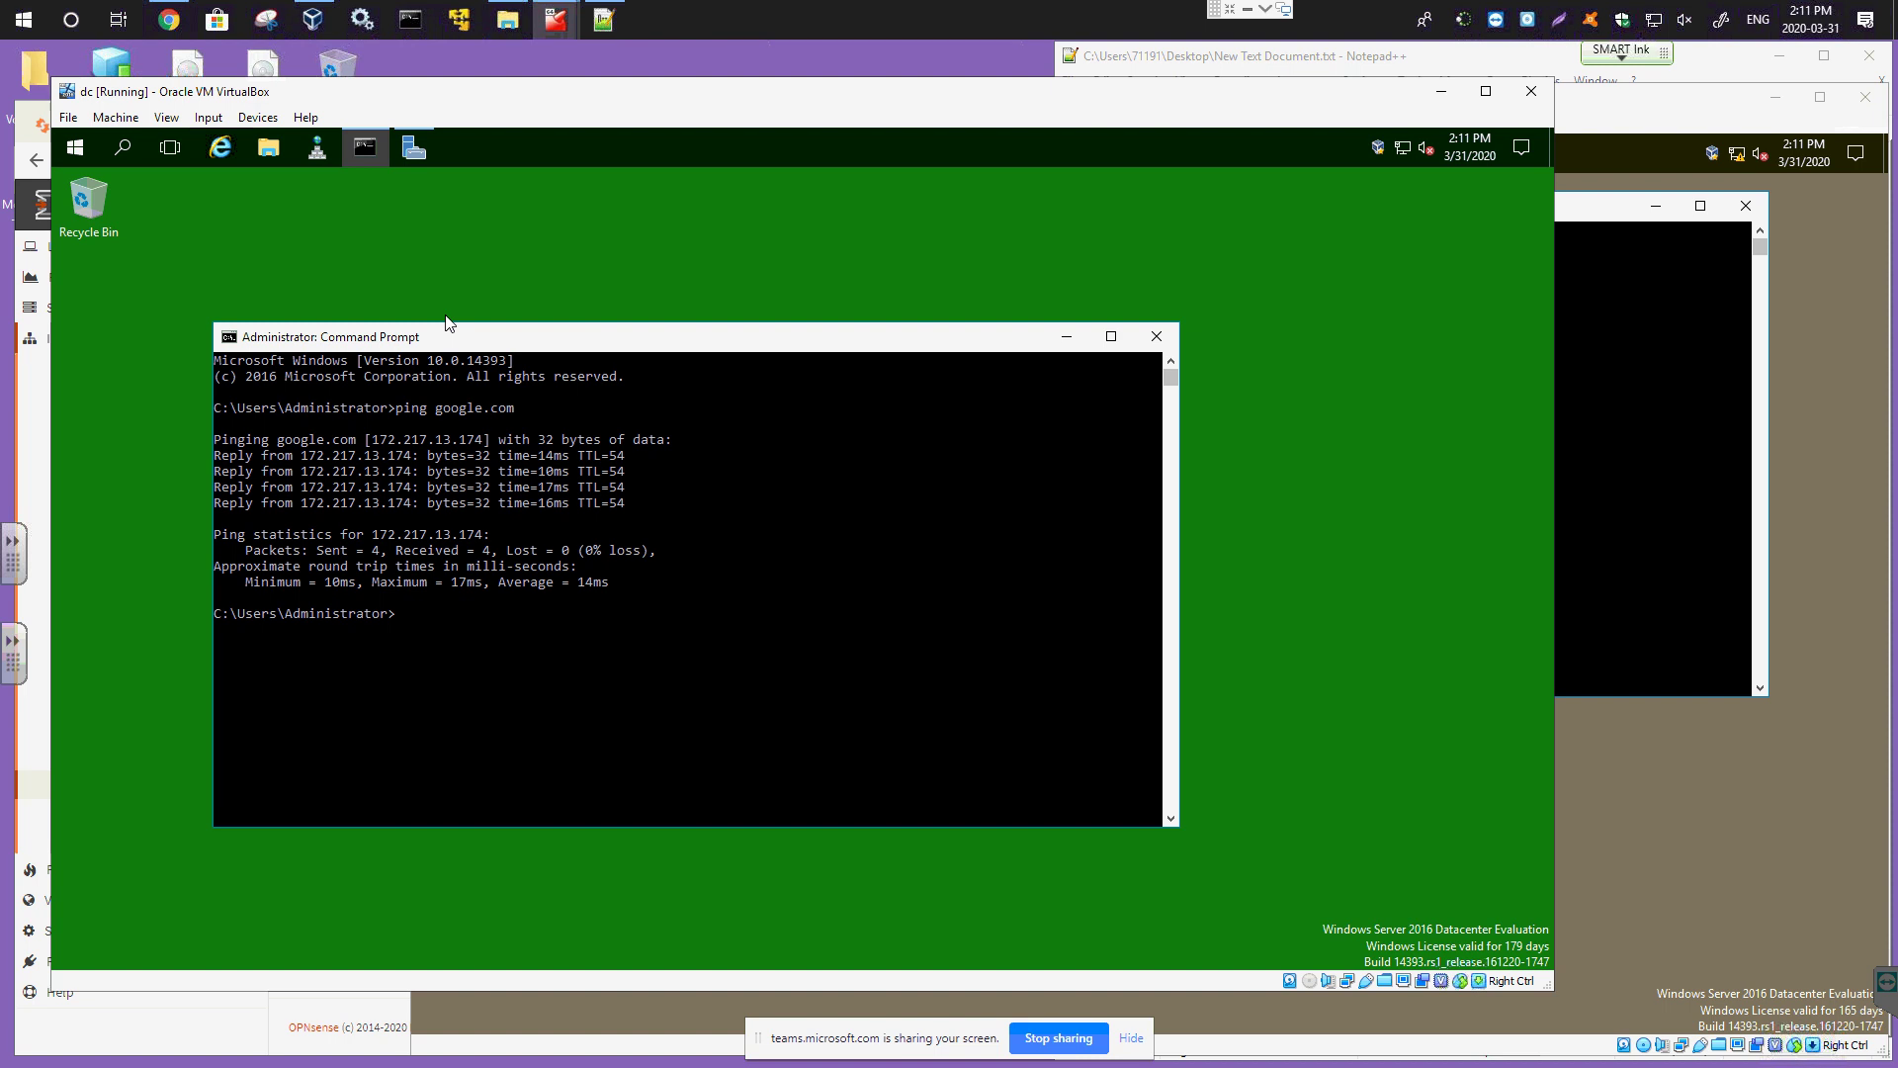
drag(512, 342, 541, 259)
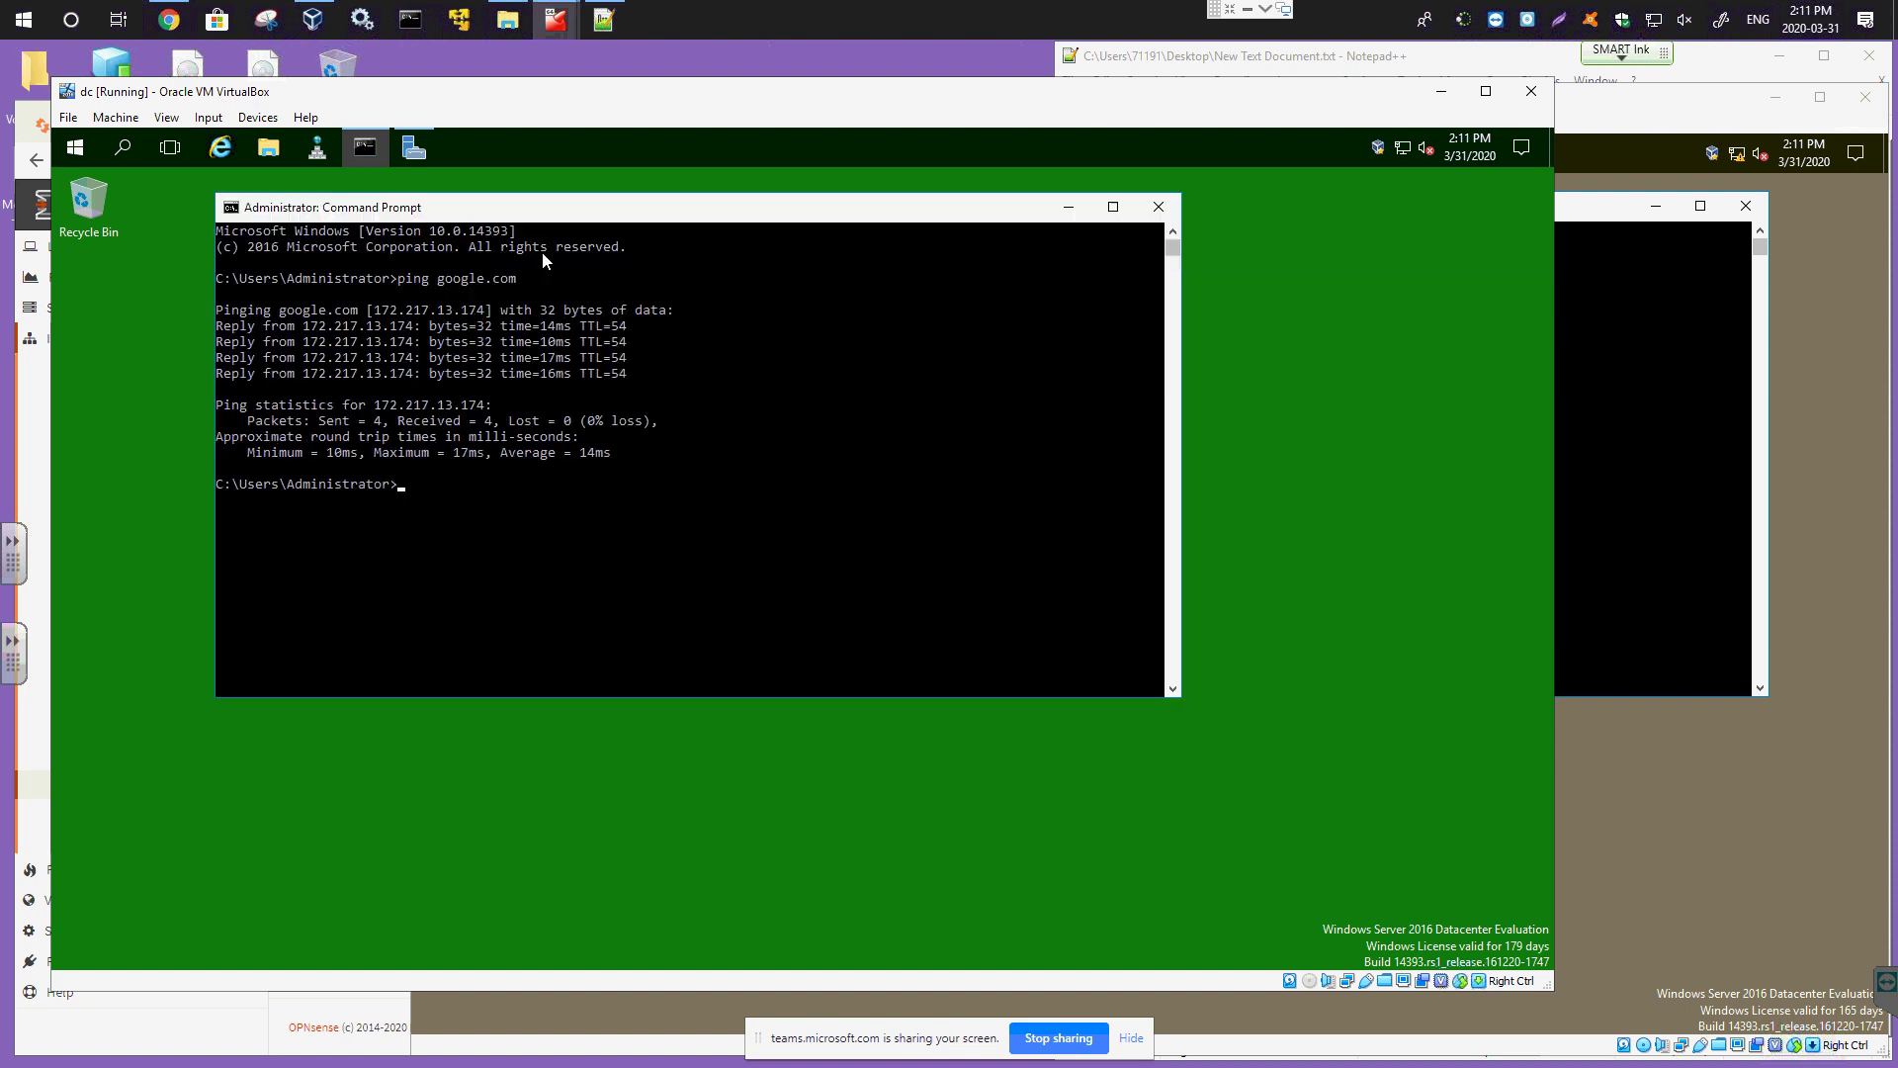
Return to the dvwa virtual machine, move the XAMPP Setup window aside and select the xampp folder on drive C.
click(1593, 229)
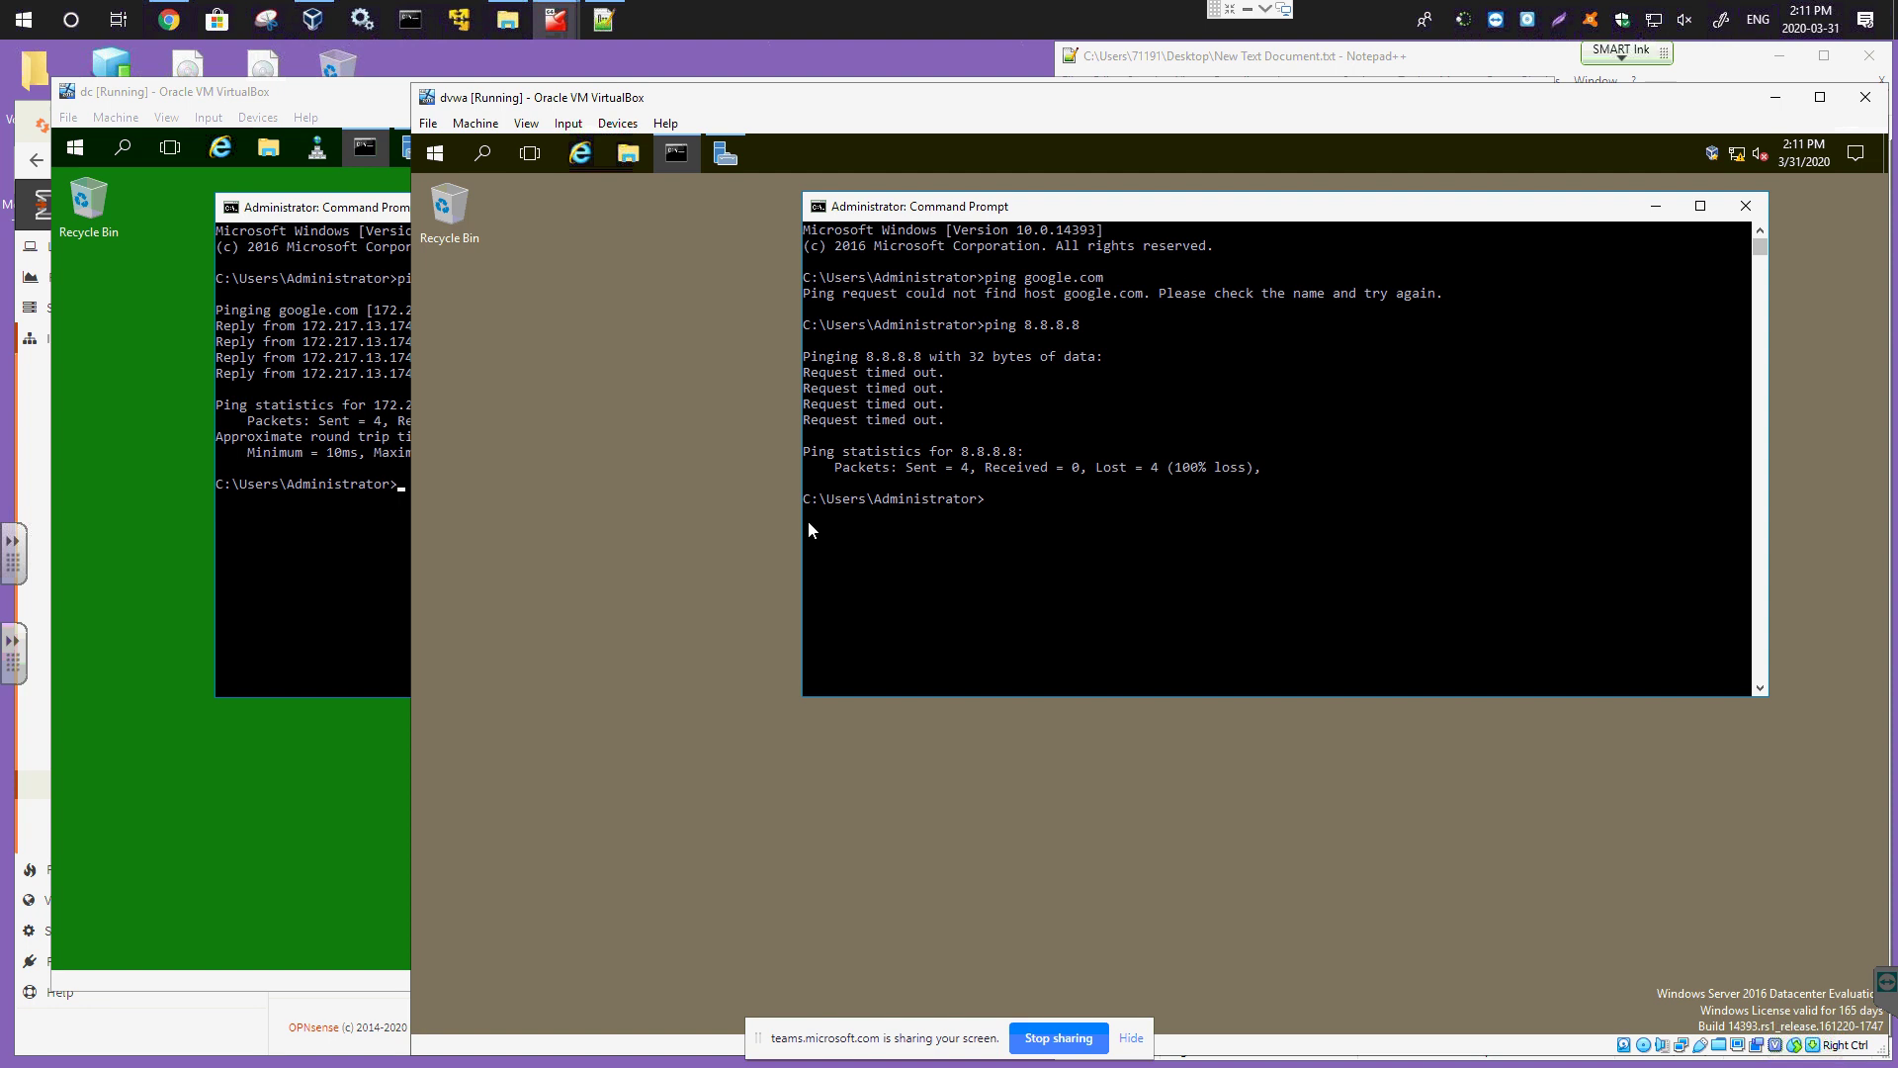
click(356, 678)
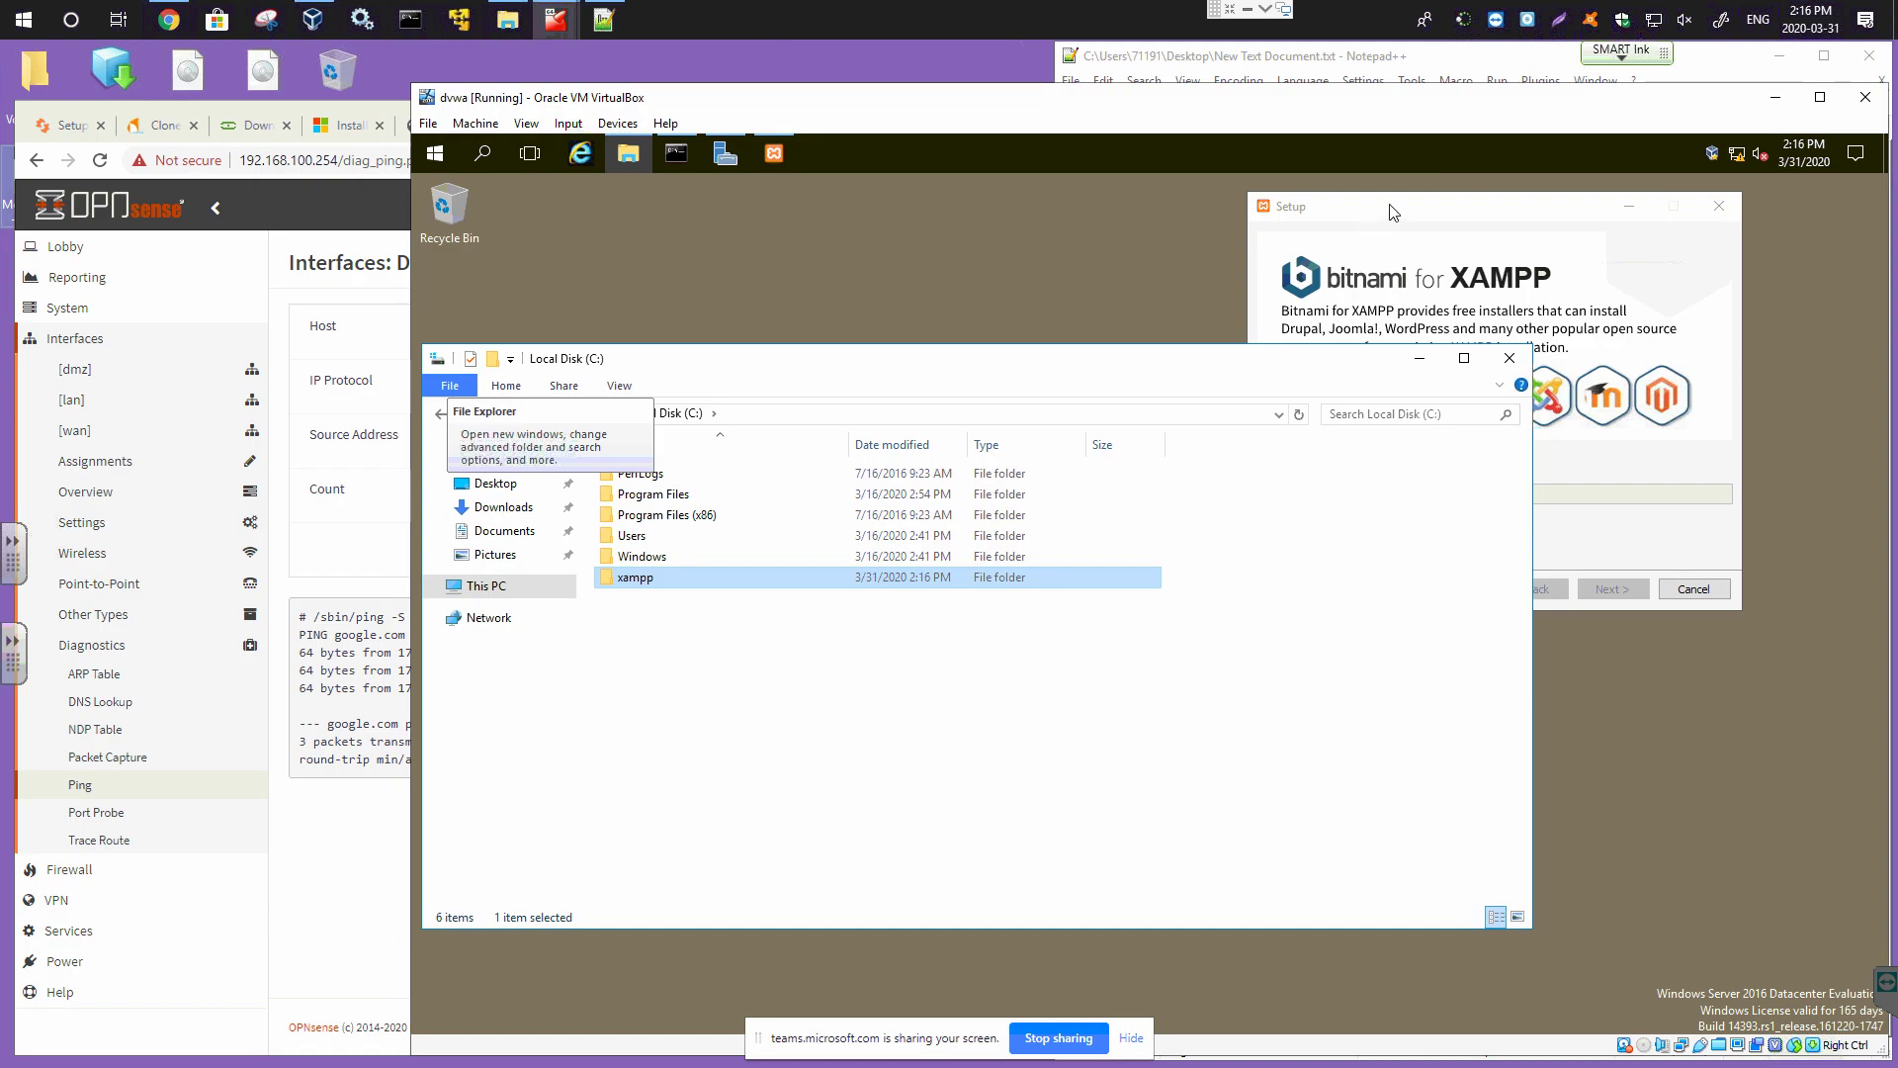
drag(1392, 212, 1466, 223)
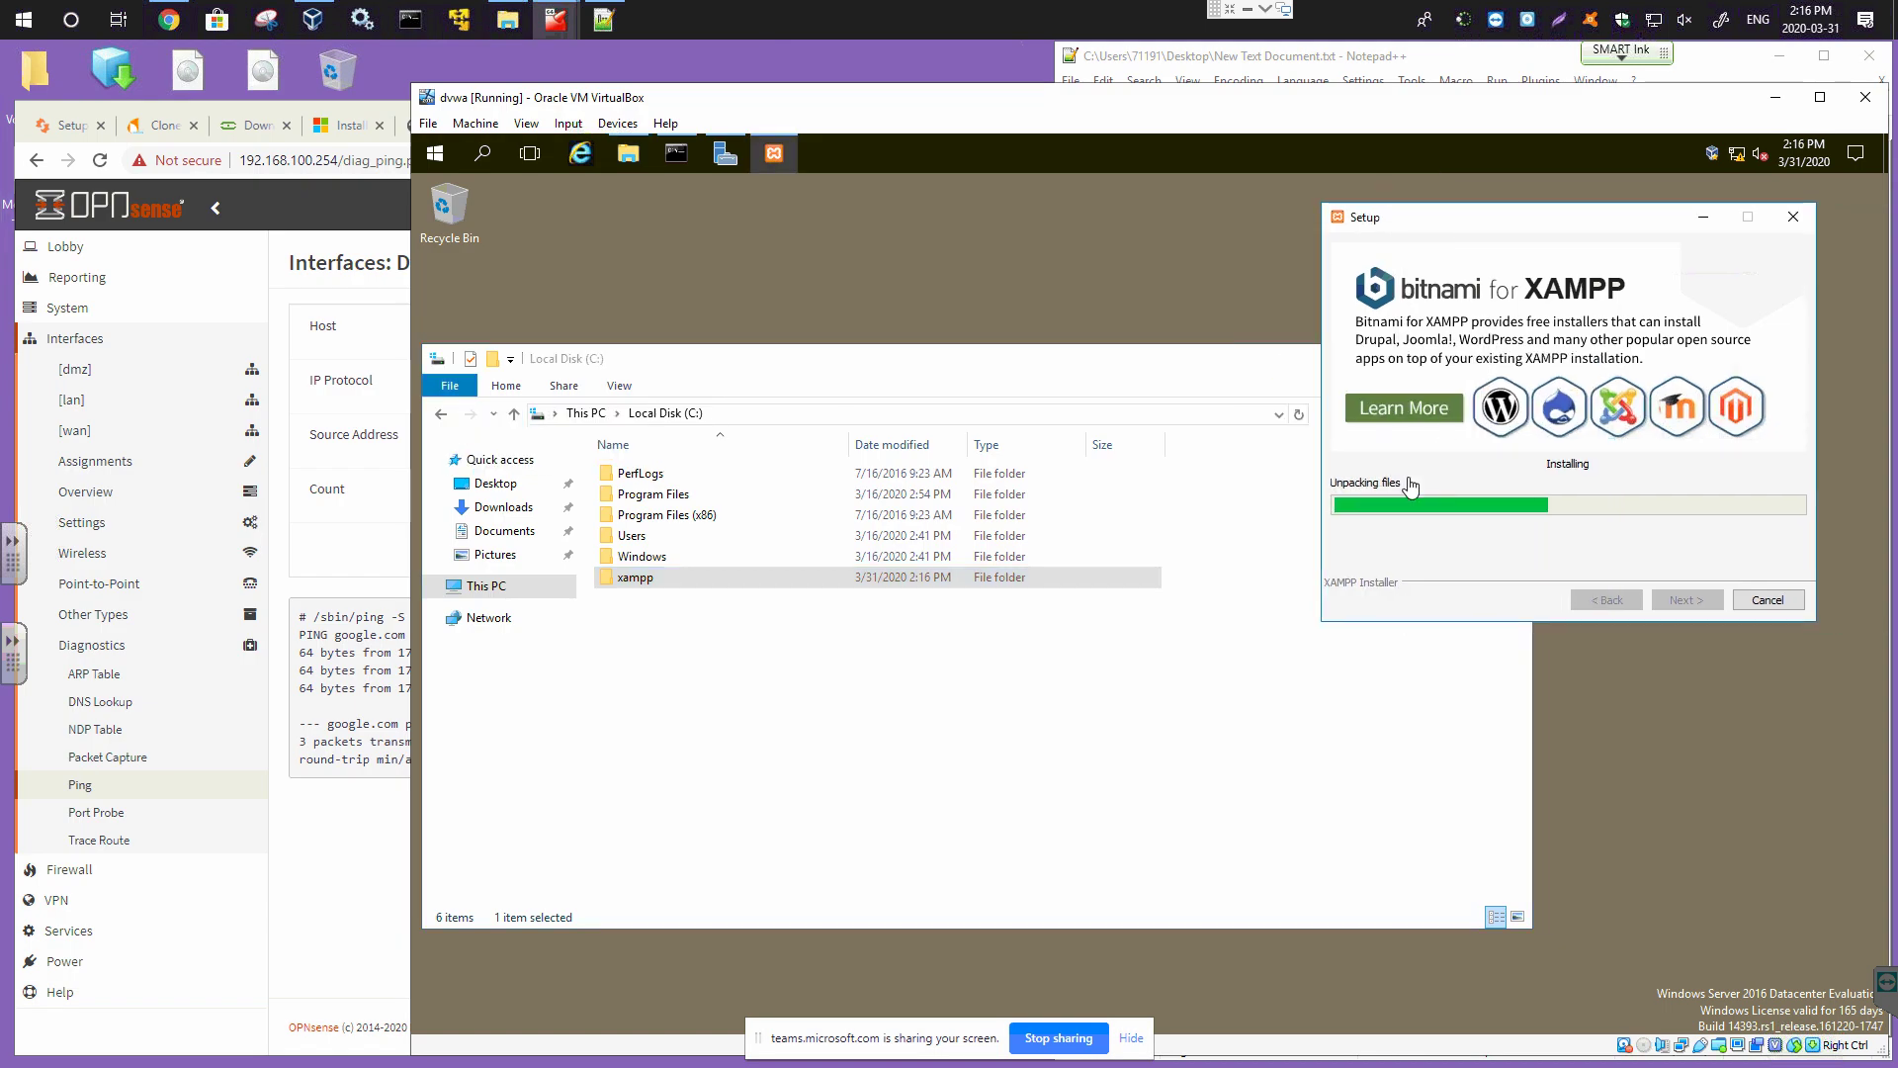
click(641, 581)
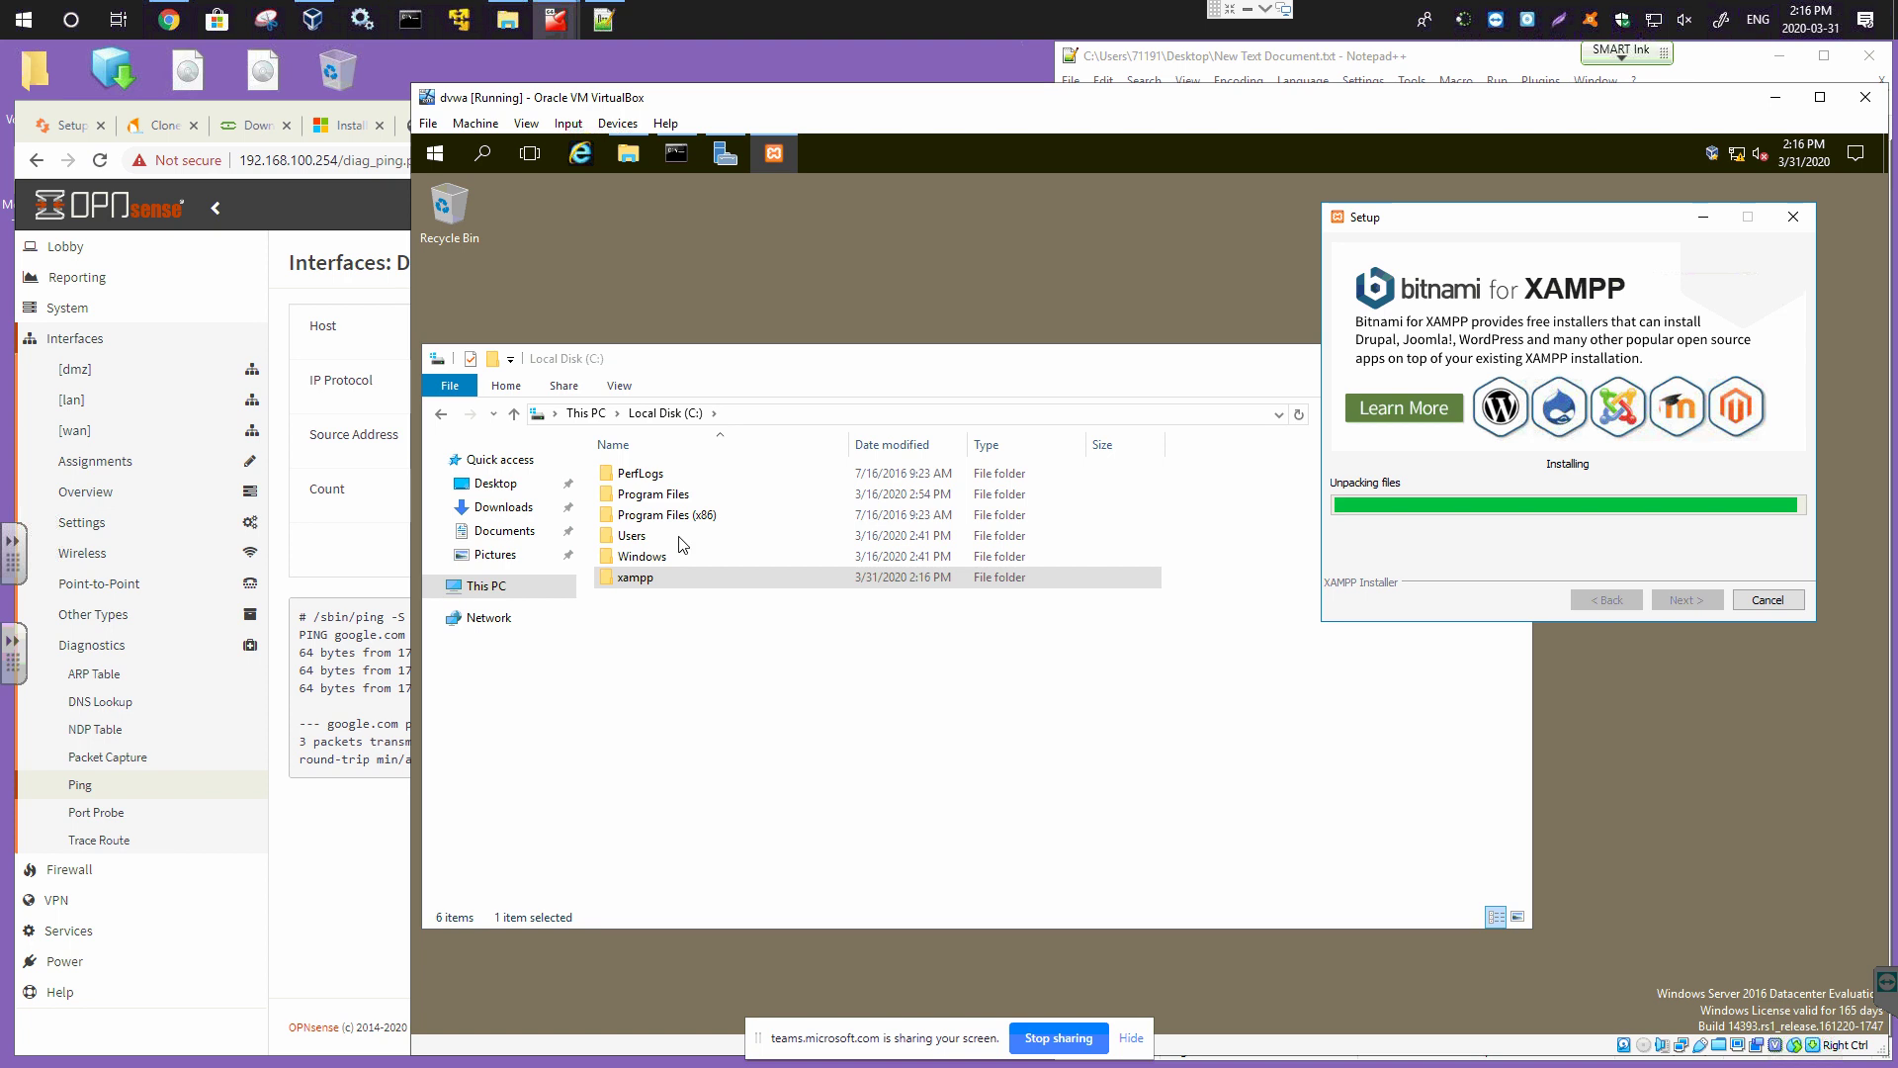
Inspect the contents of the xampp folder and return to the root of drive C.
click(653, 578)
double_click(652, 578)
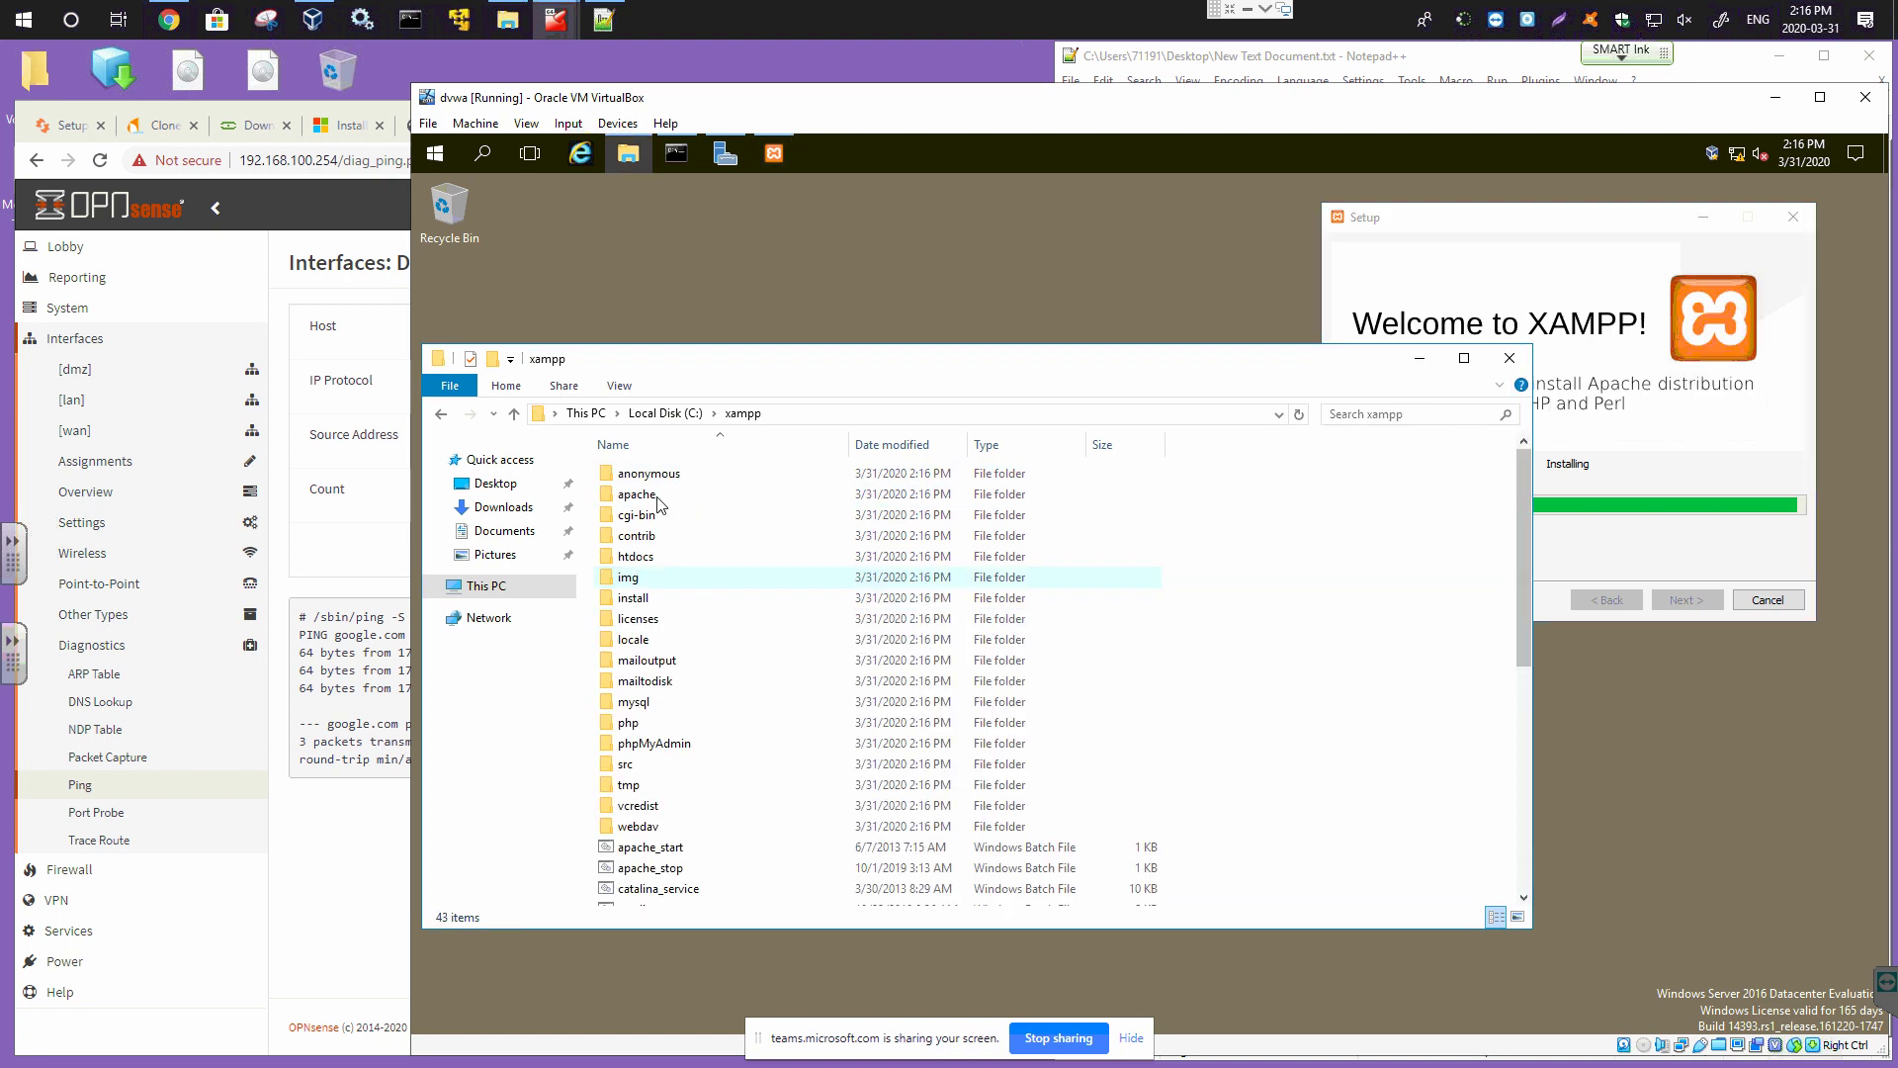
click(441, 415)
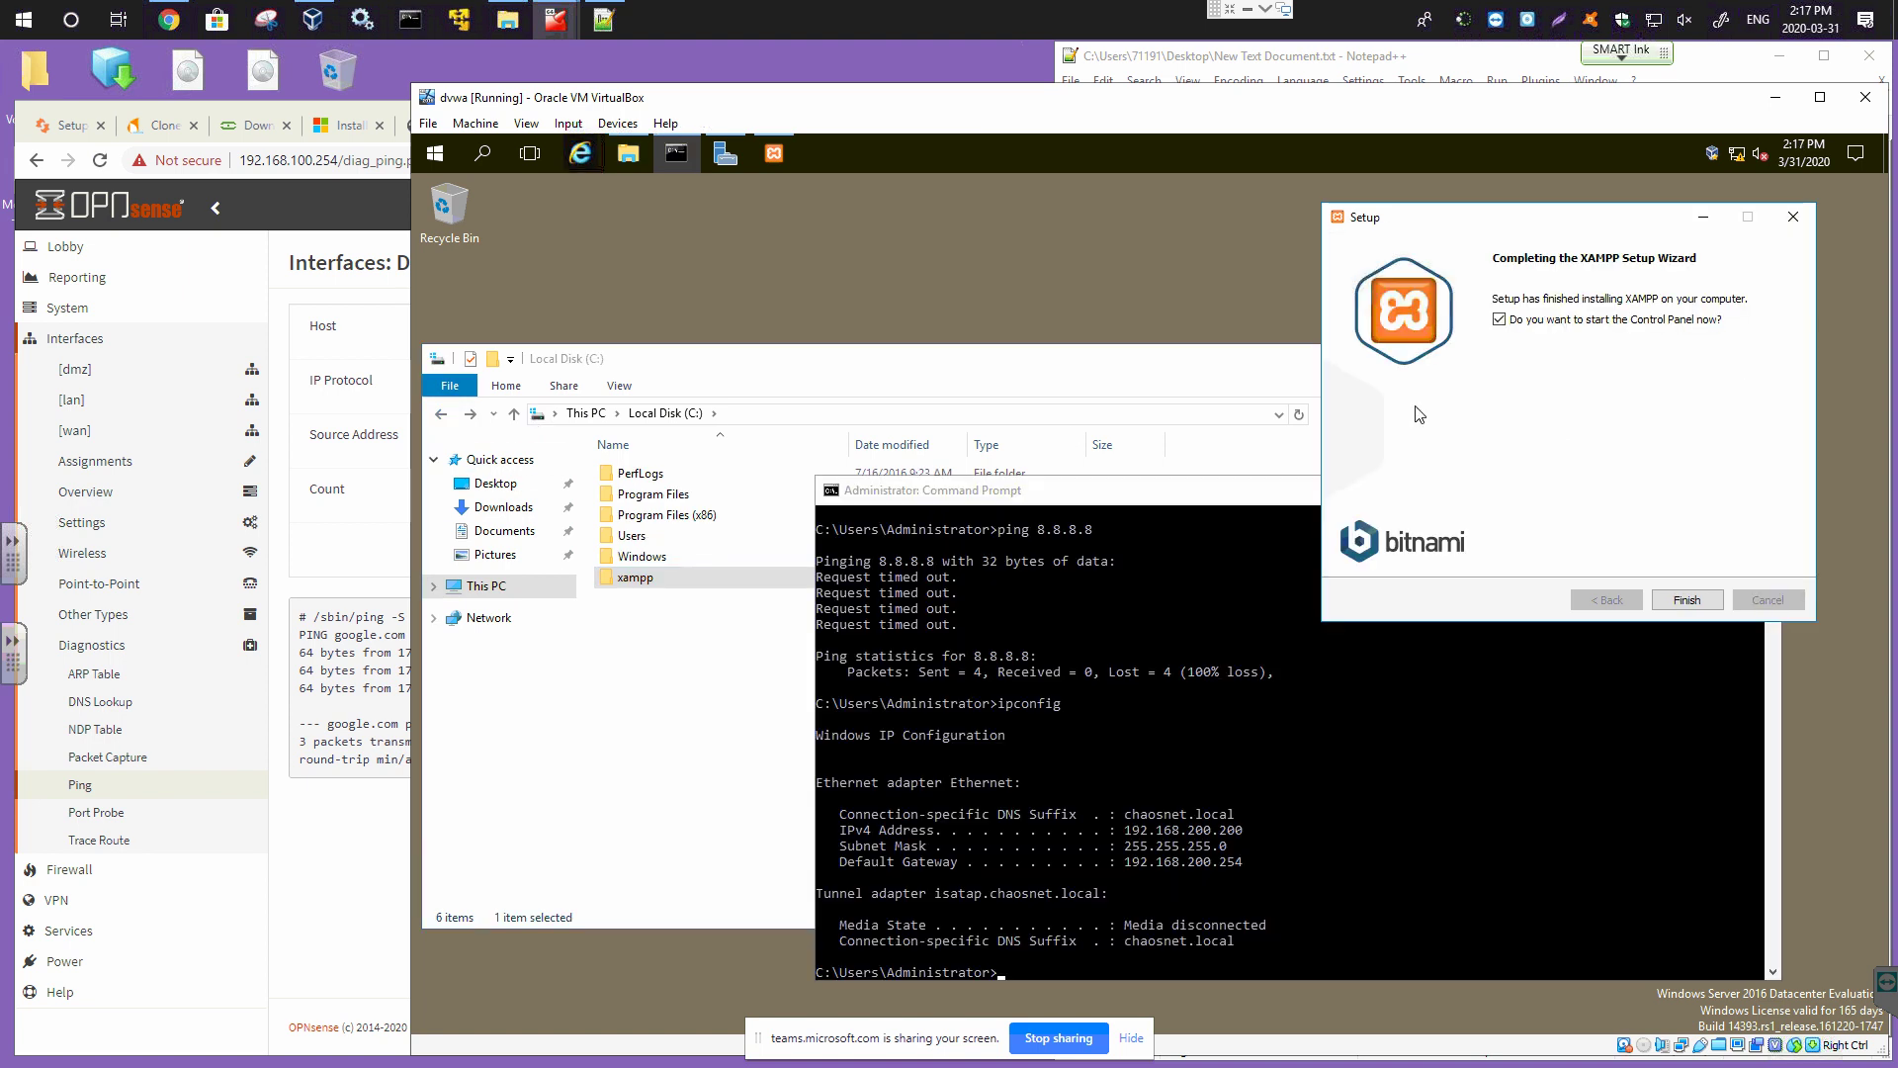
Finish the XAMPP setup with the Control Panel set to start, and save English as its language.
drag(1612, 228, 1609, 218)
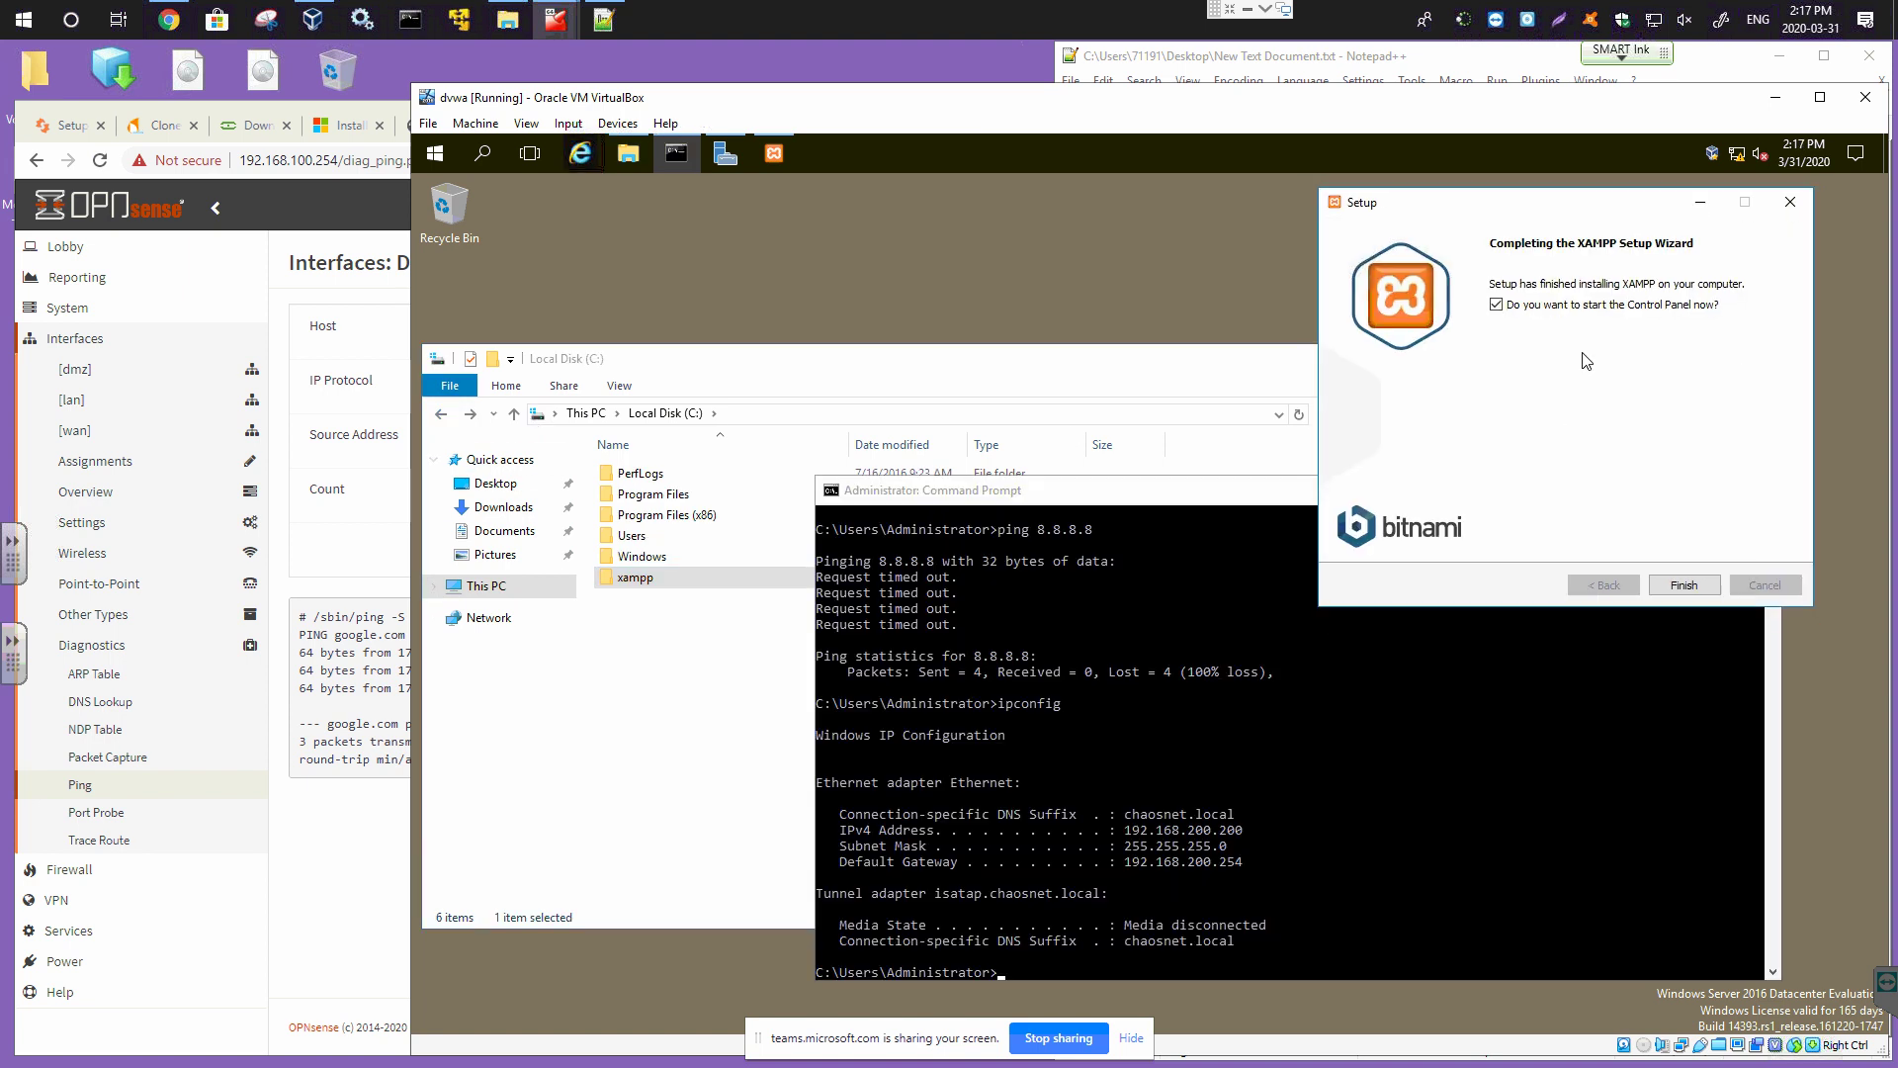
click(1683, 584)
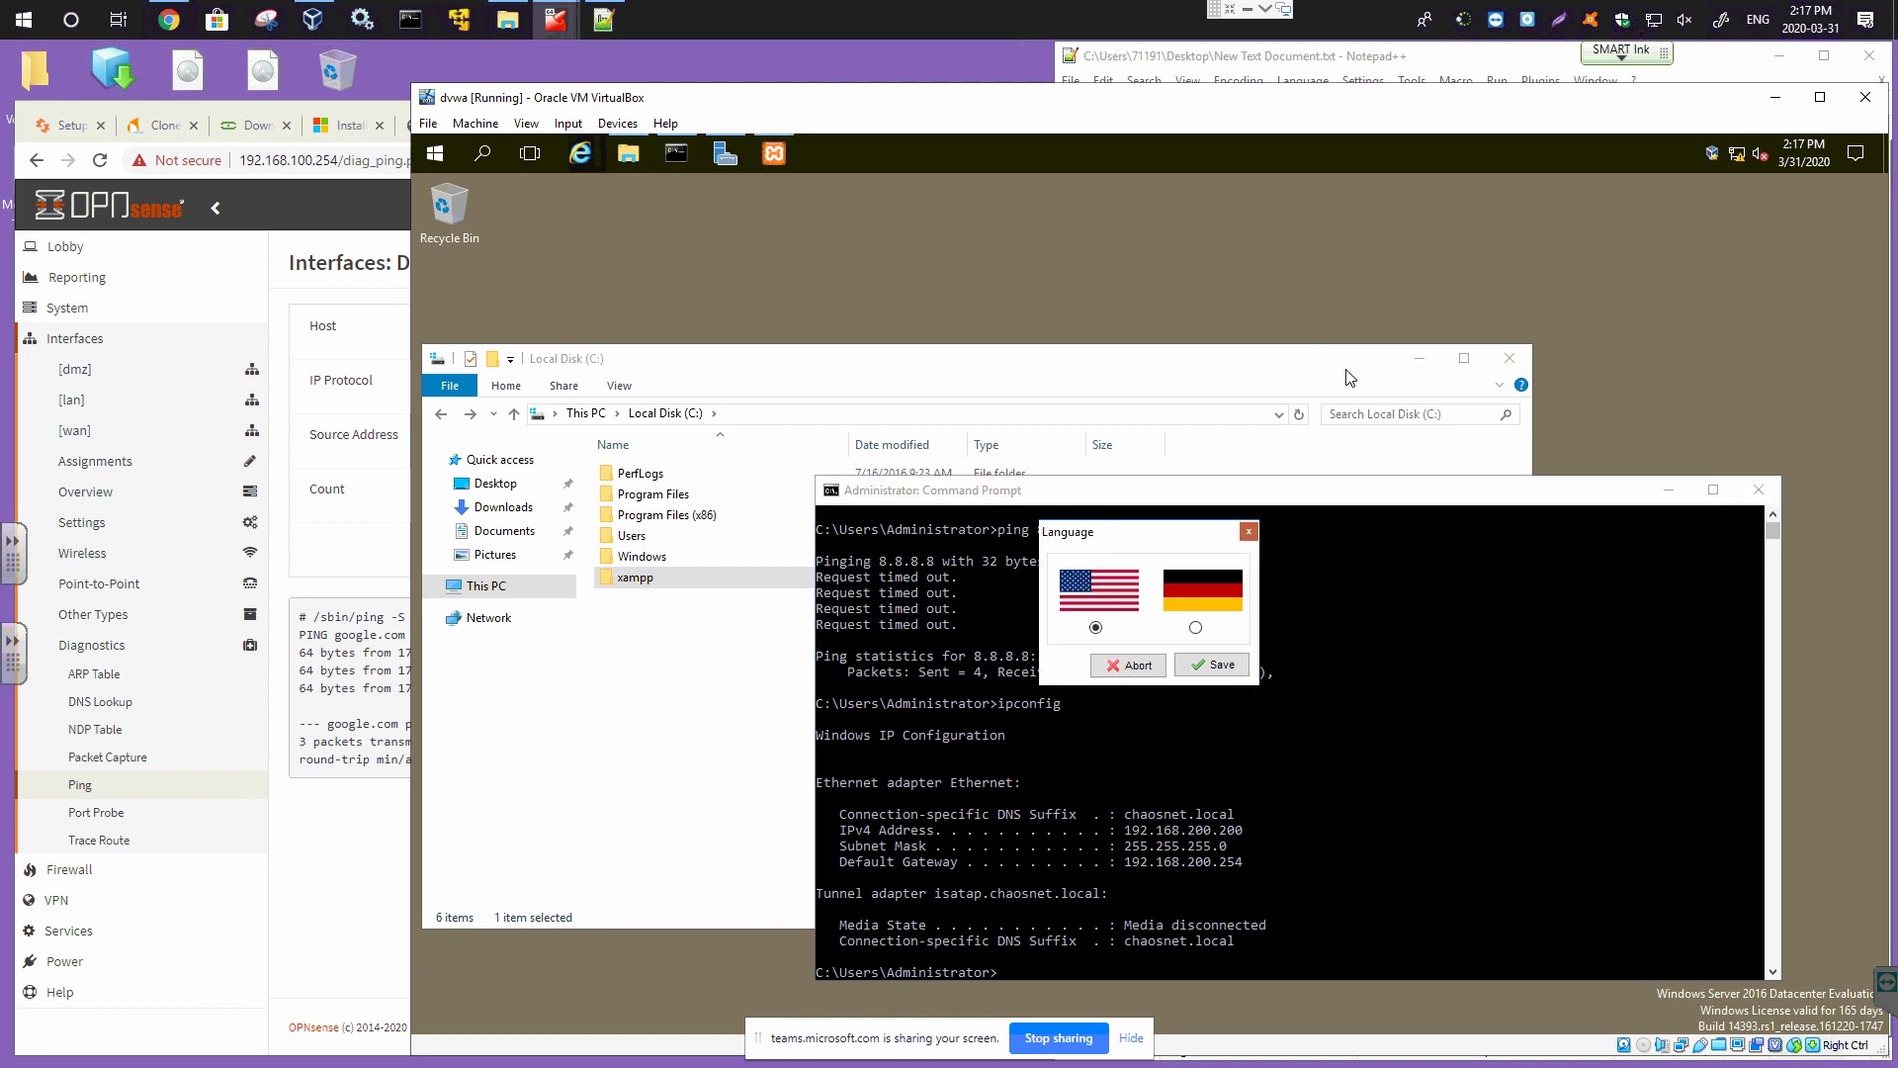
drag(1128, 533, 1171, 188)
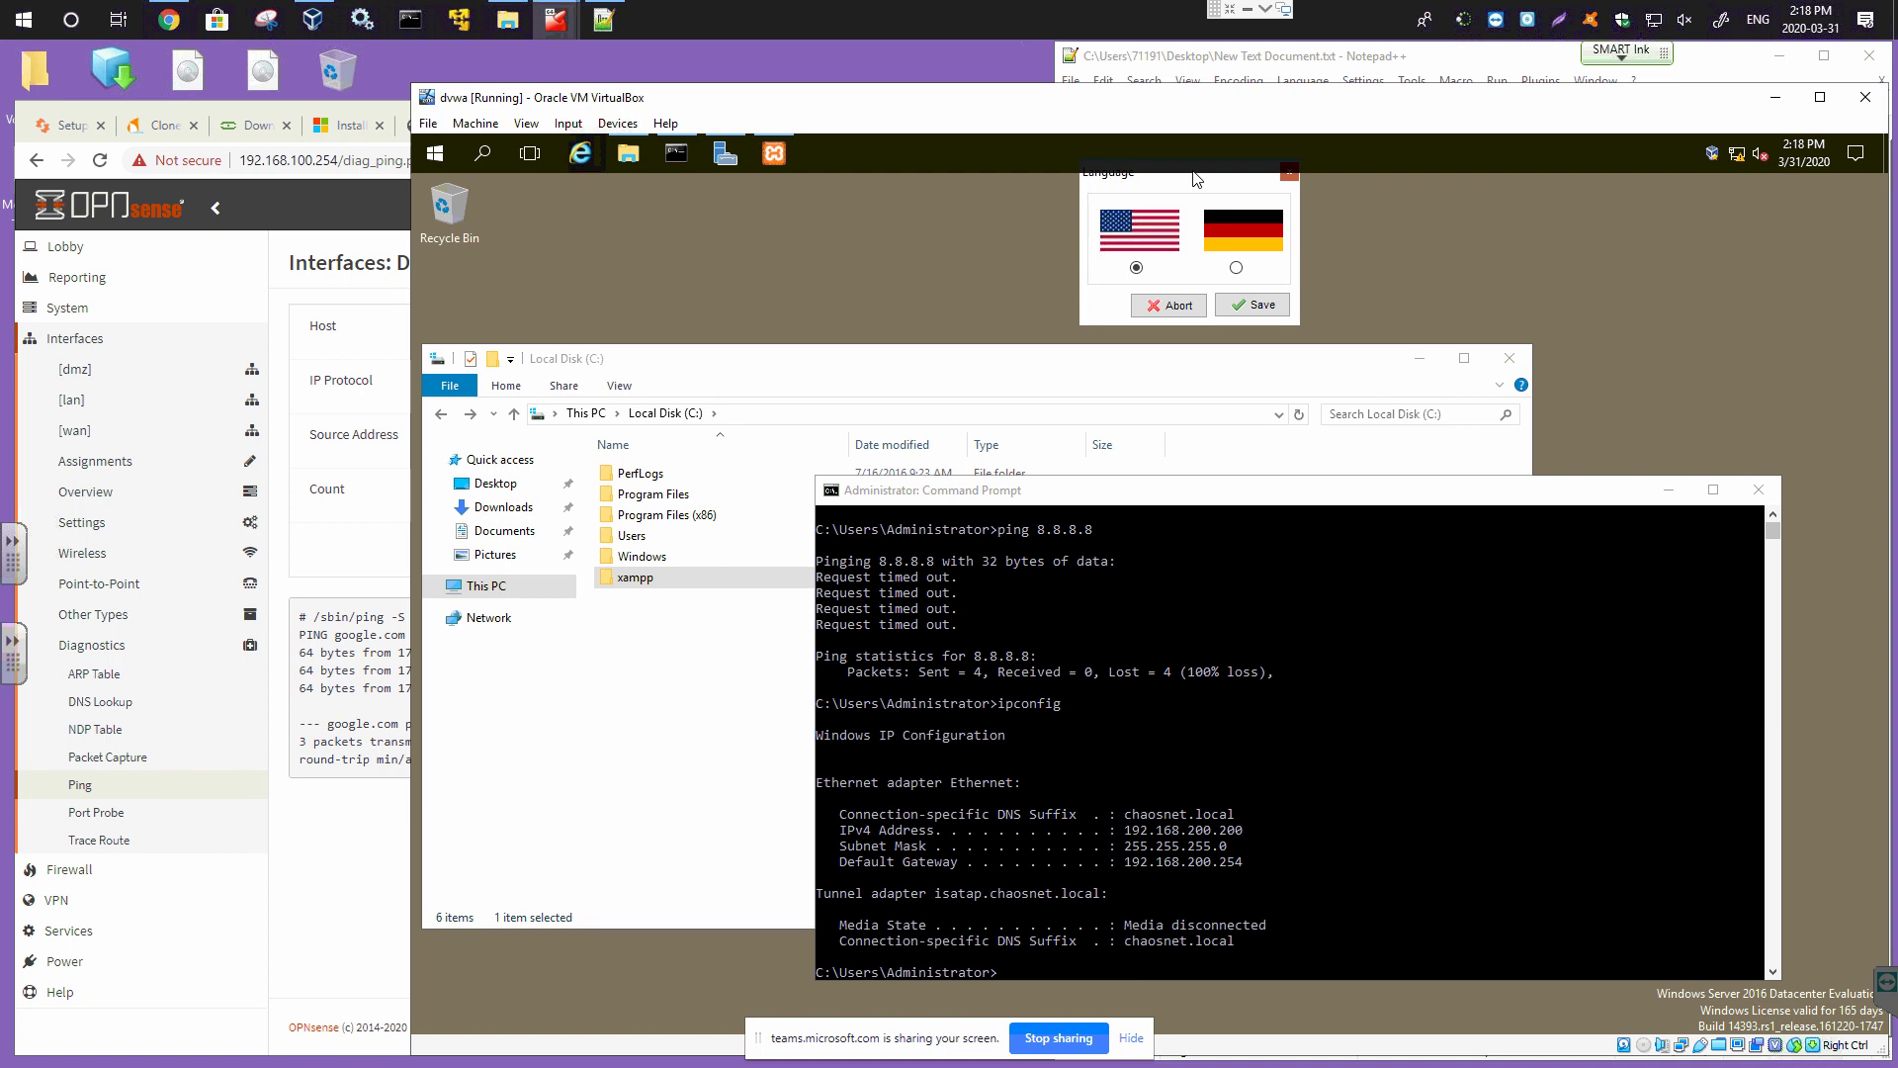
click(1250, 307)
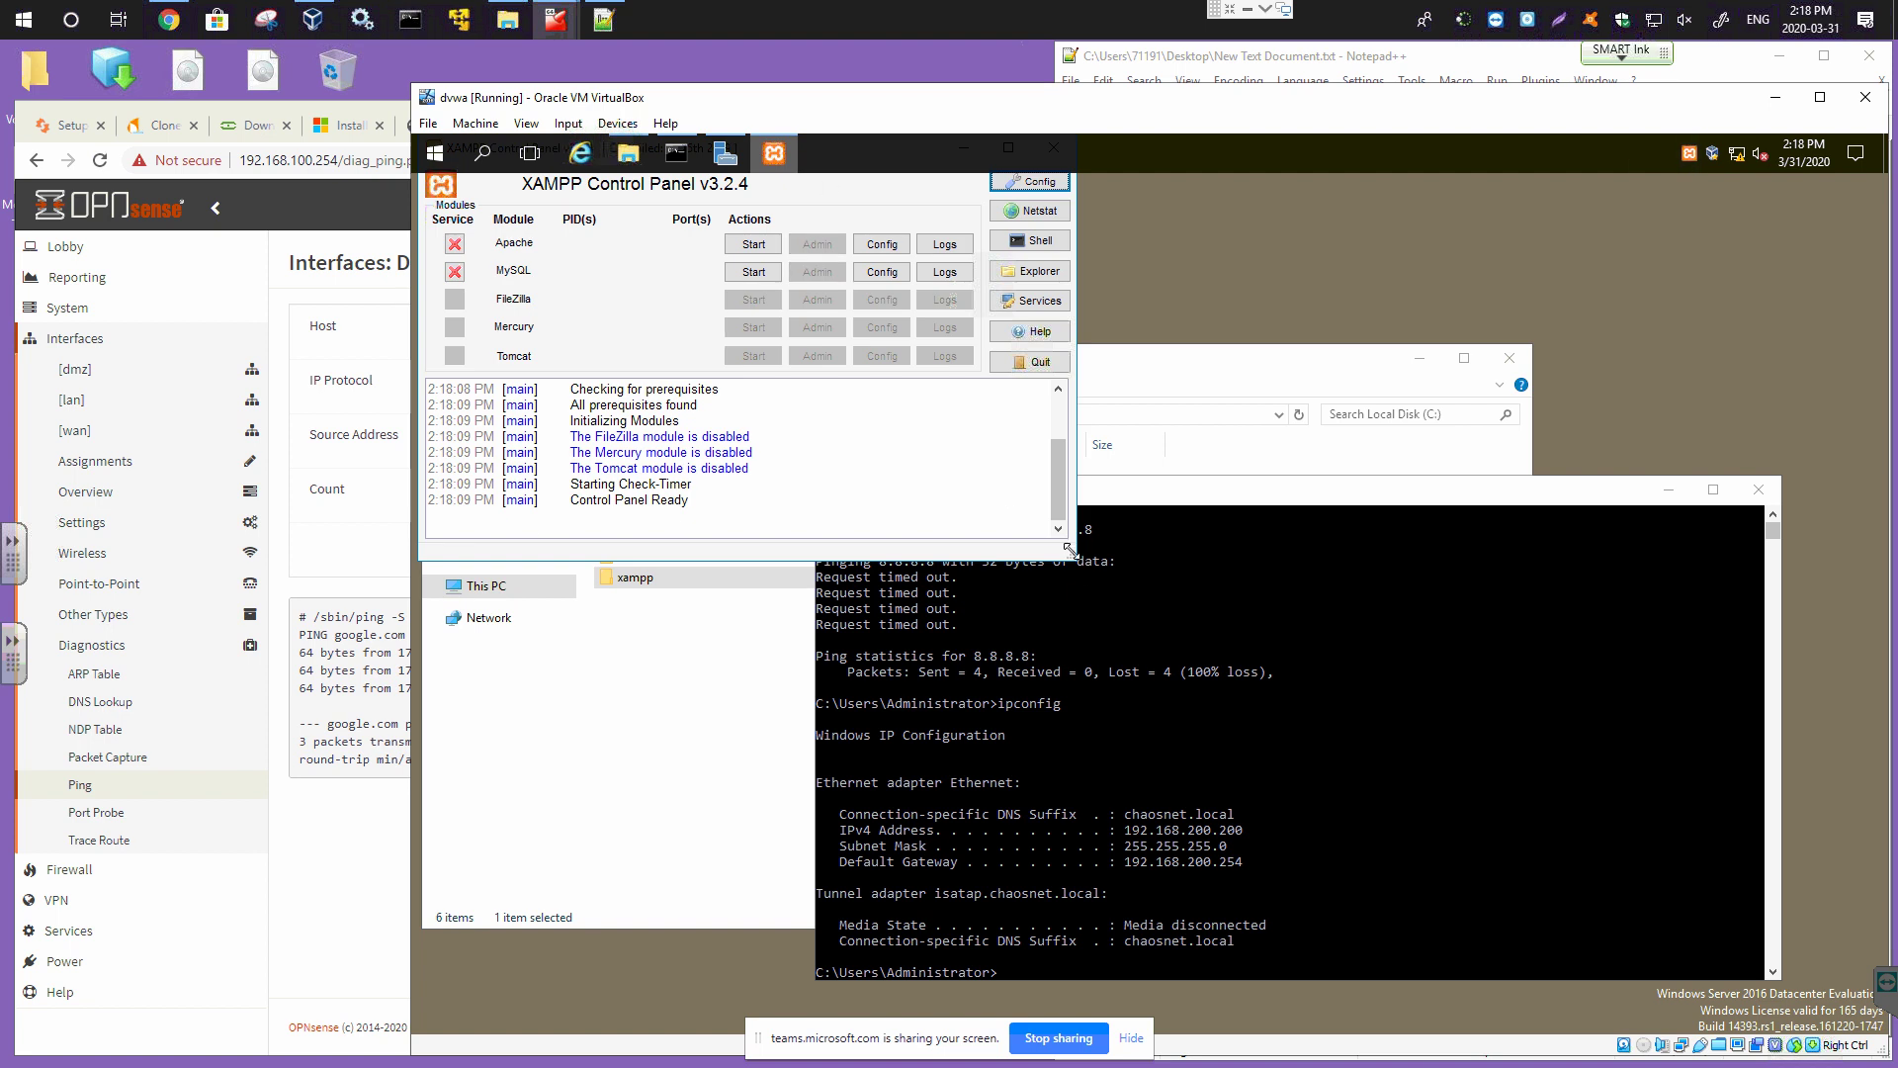
Reposition the XAMPP Control Panel fully into view and start the Apache and MySQL modules.
drag(1073, 553, 1077, 575)
drag(797, 193, 1516, 220)
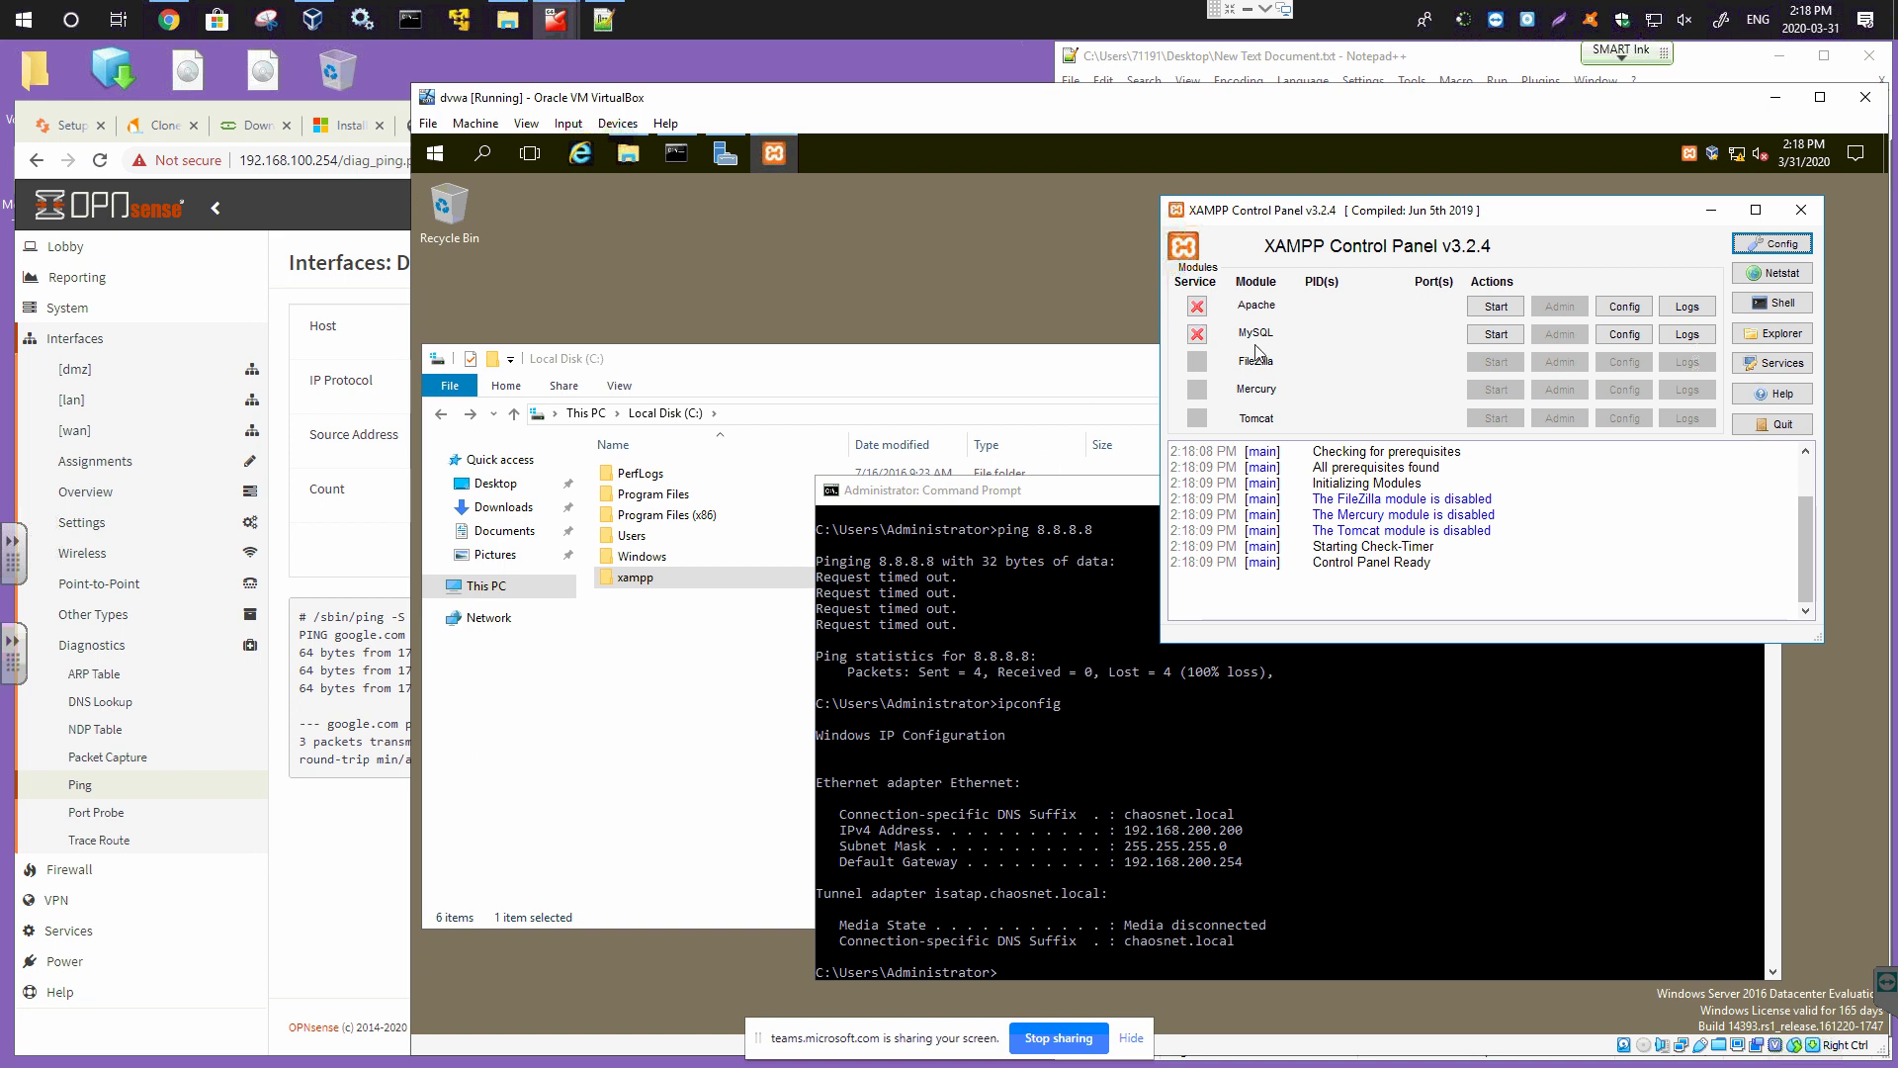
click(1494, 306)
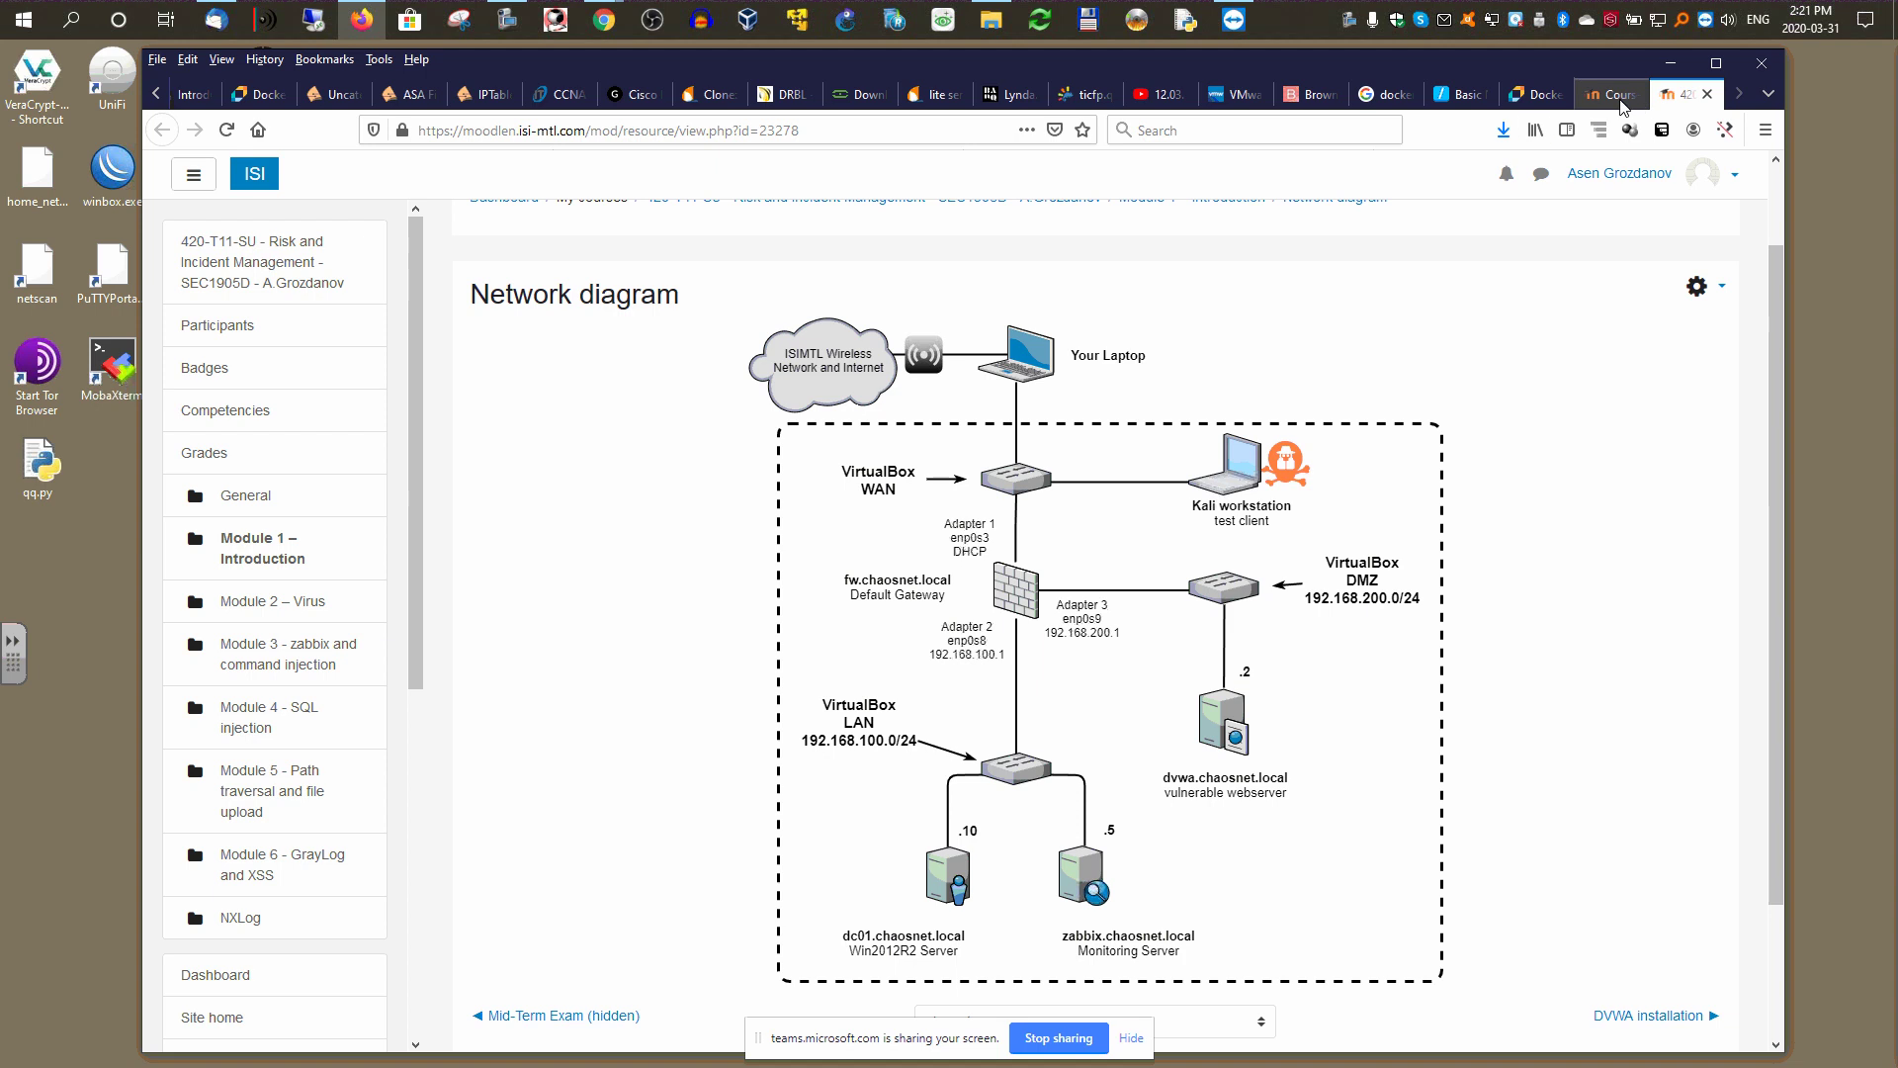
click(1614, 96)
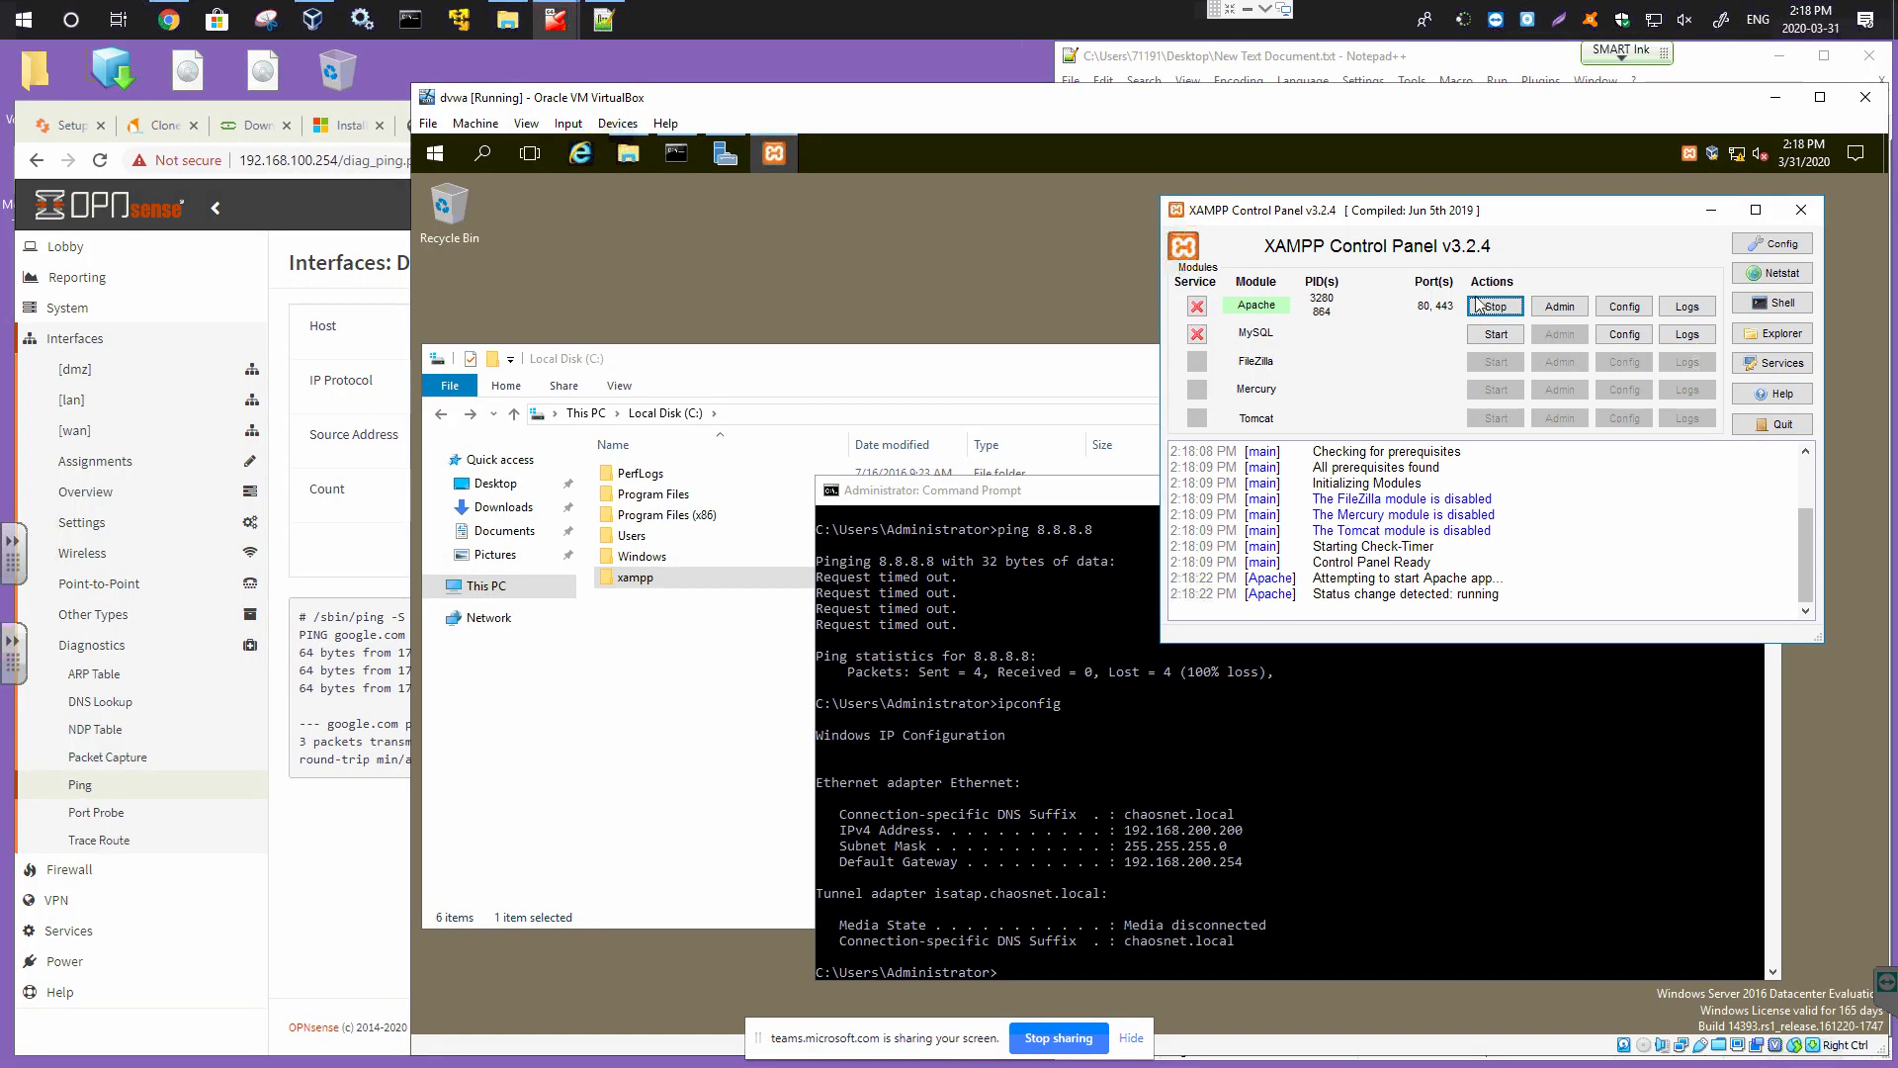
click(1491, 334)
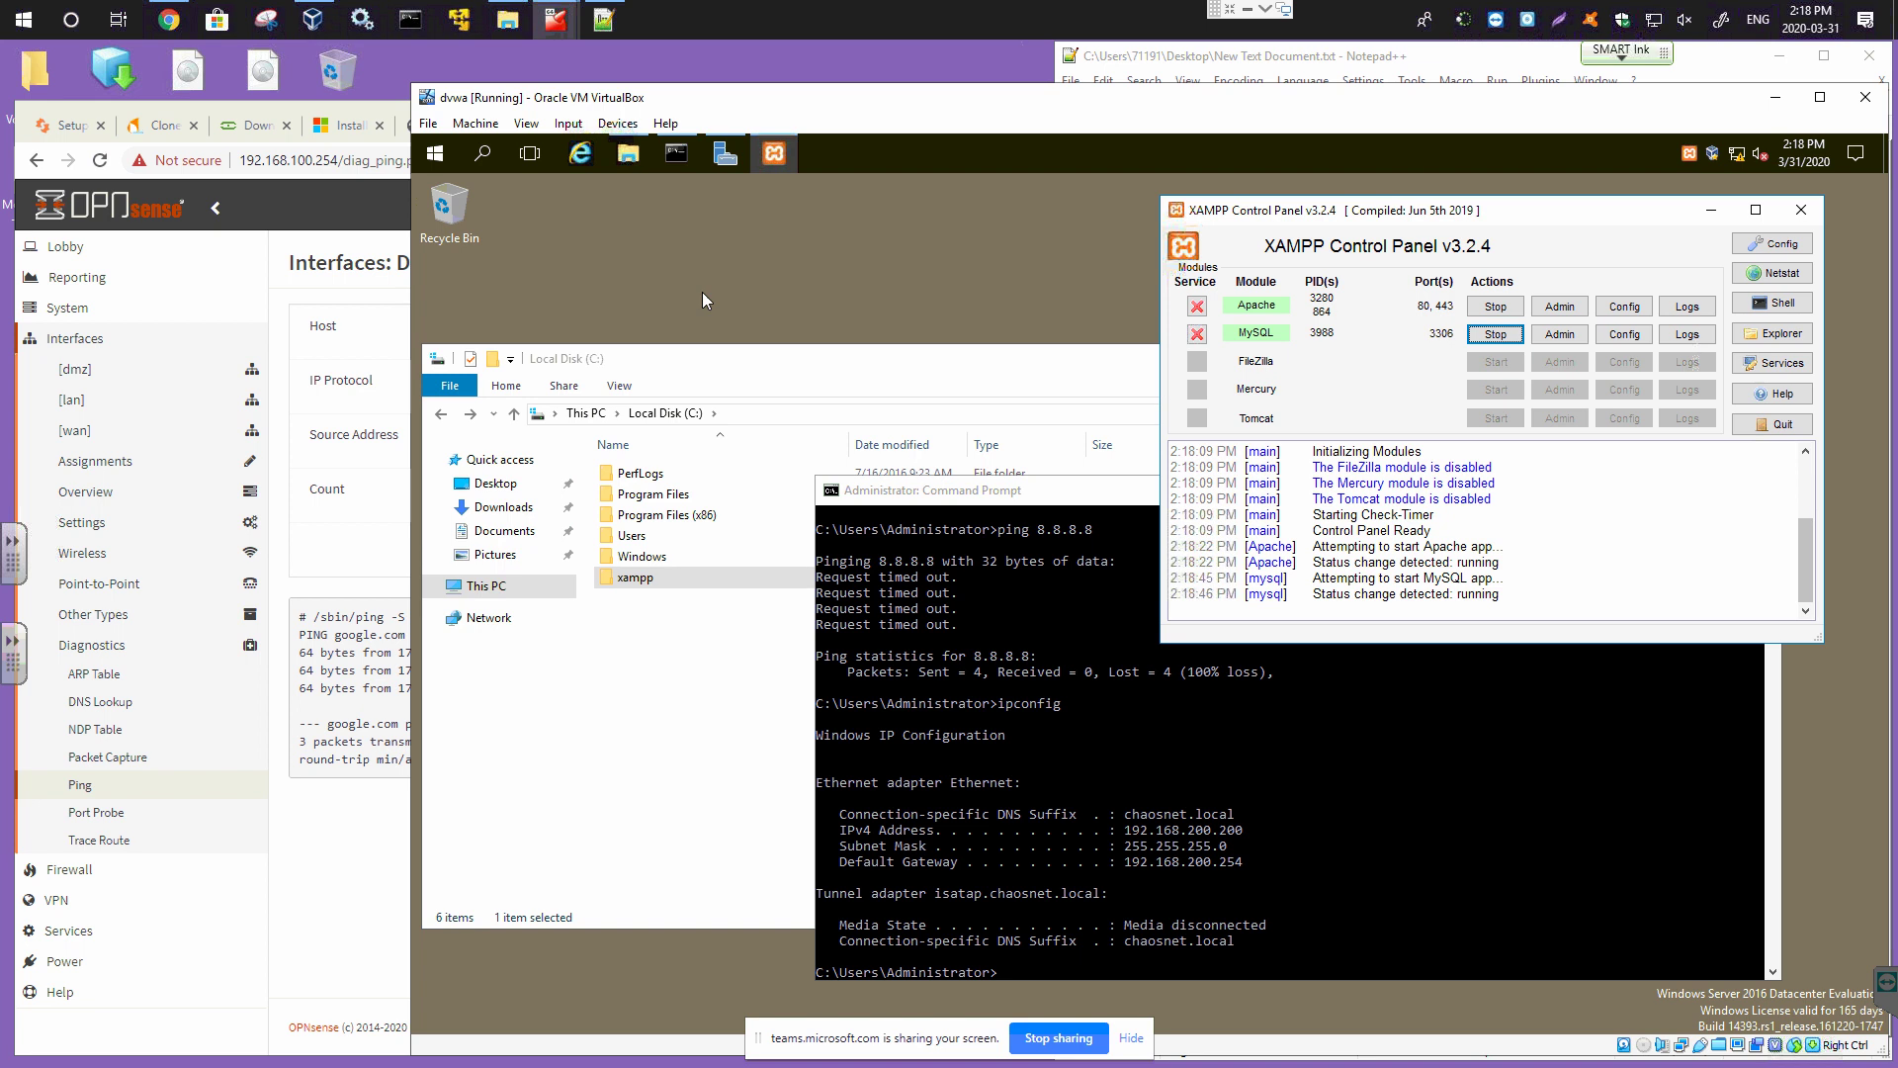
Load localhost in Internet Explorer on the dvwa machine and enlarge the browser window.
click(580, 154)
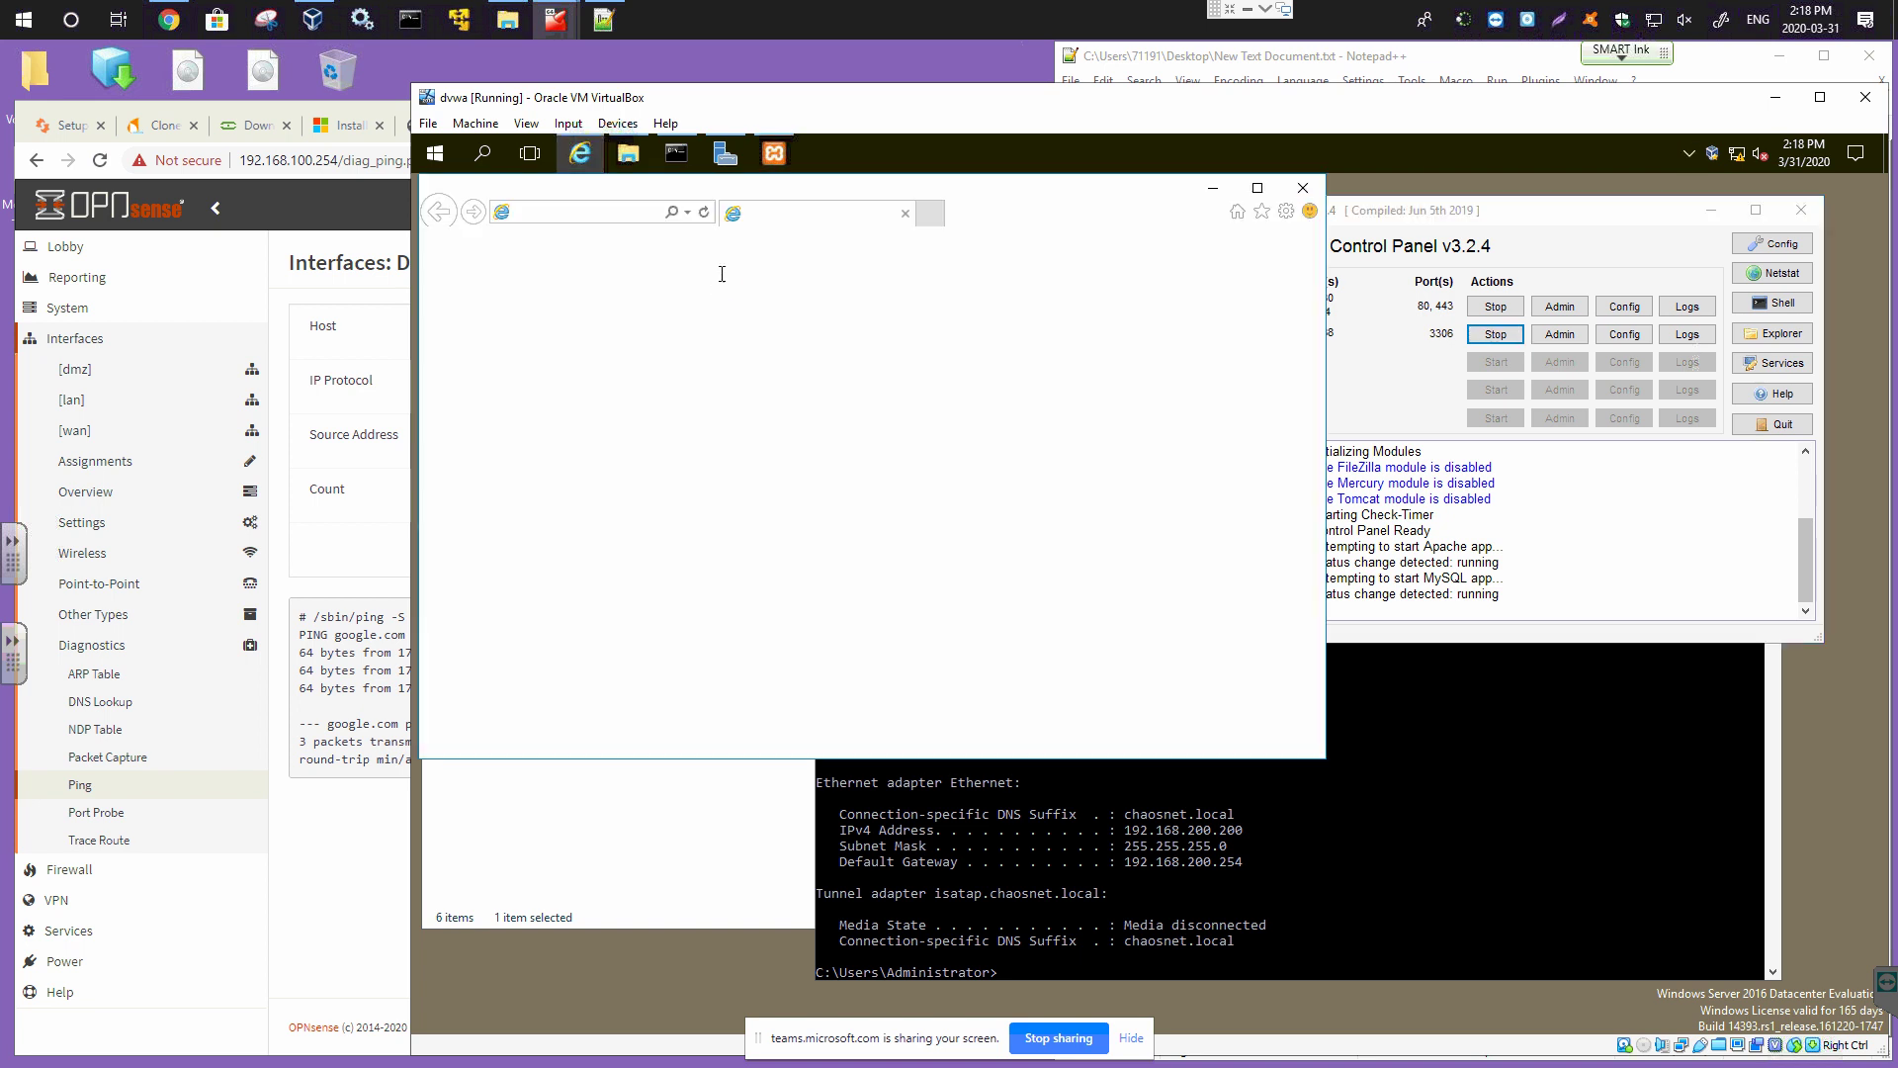
click(612, 215)
text(lo)
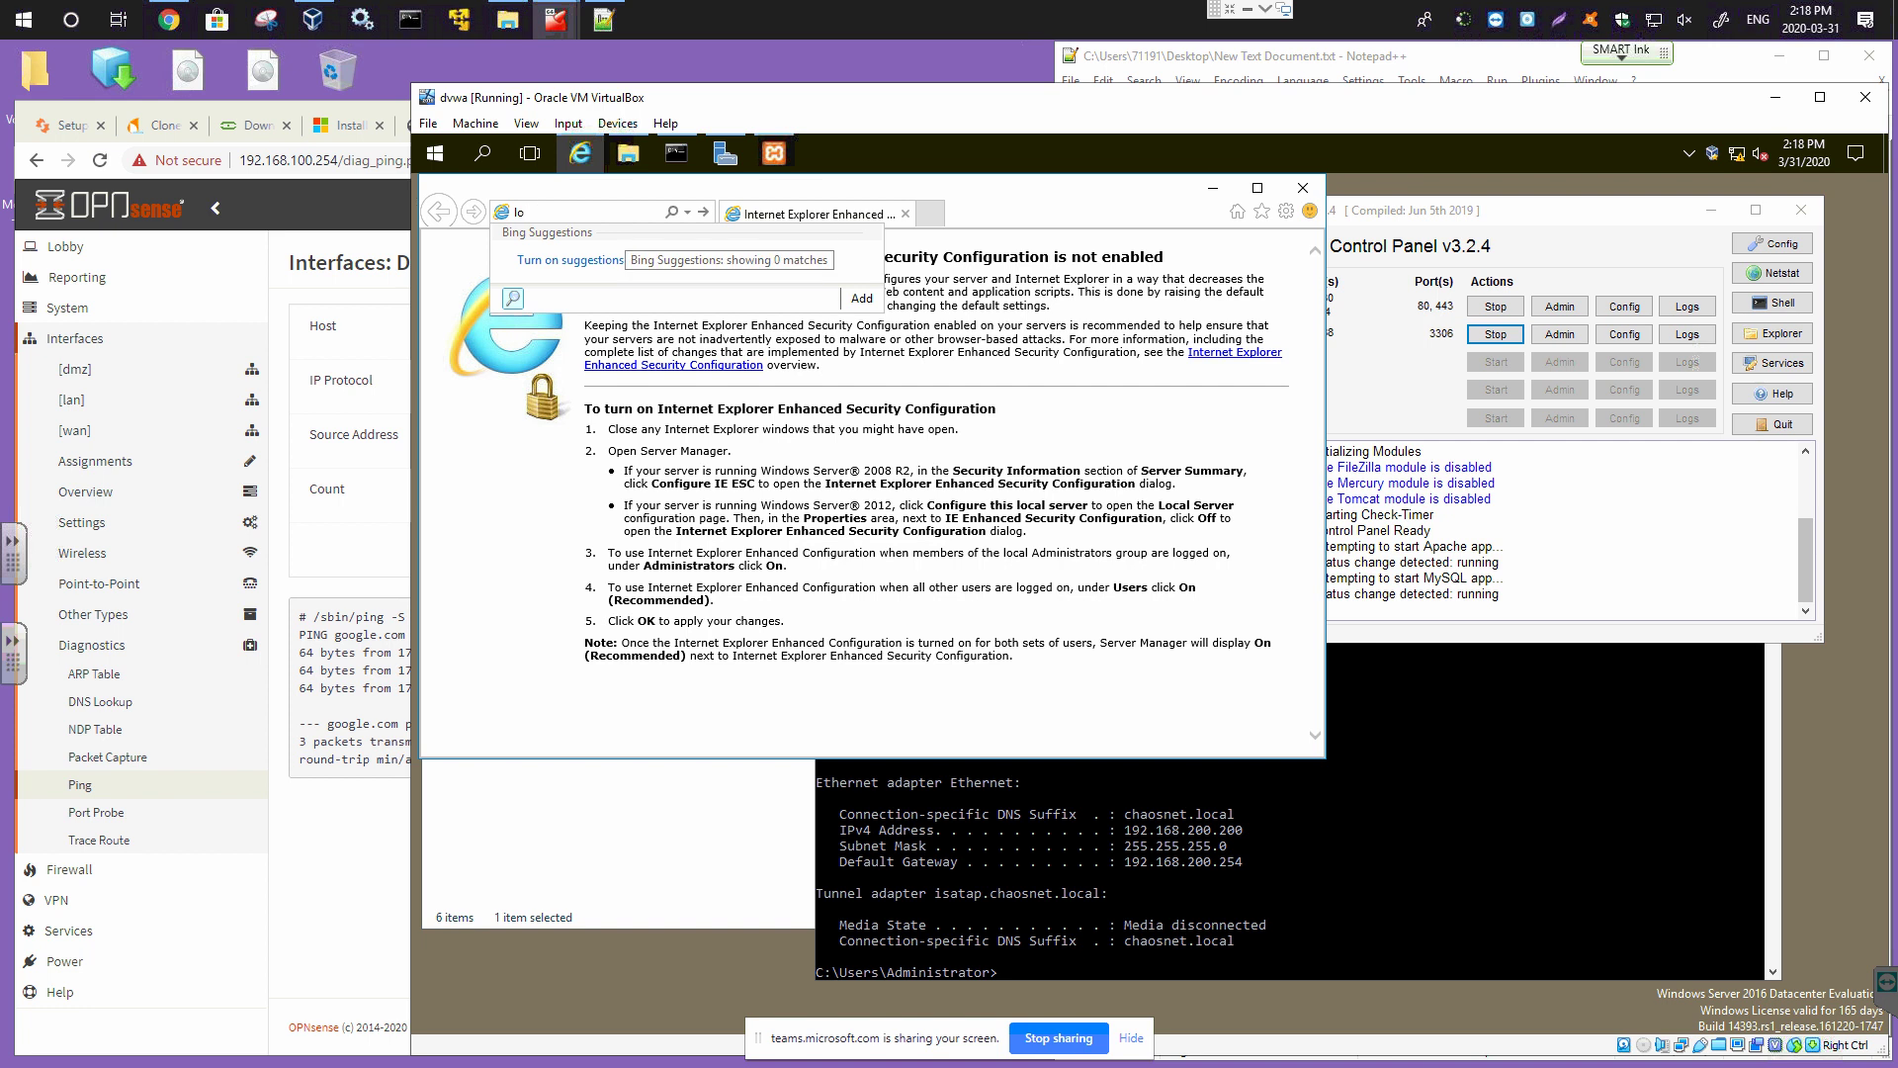
text(calhost)
key(Return)
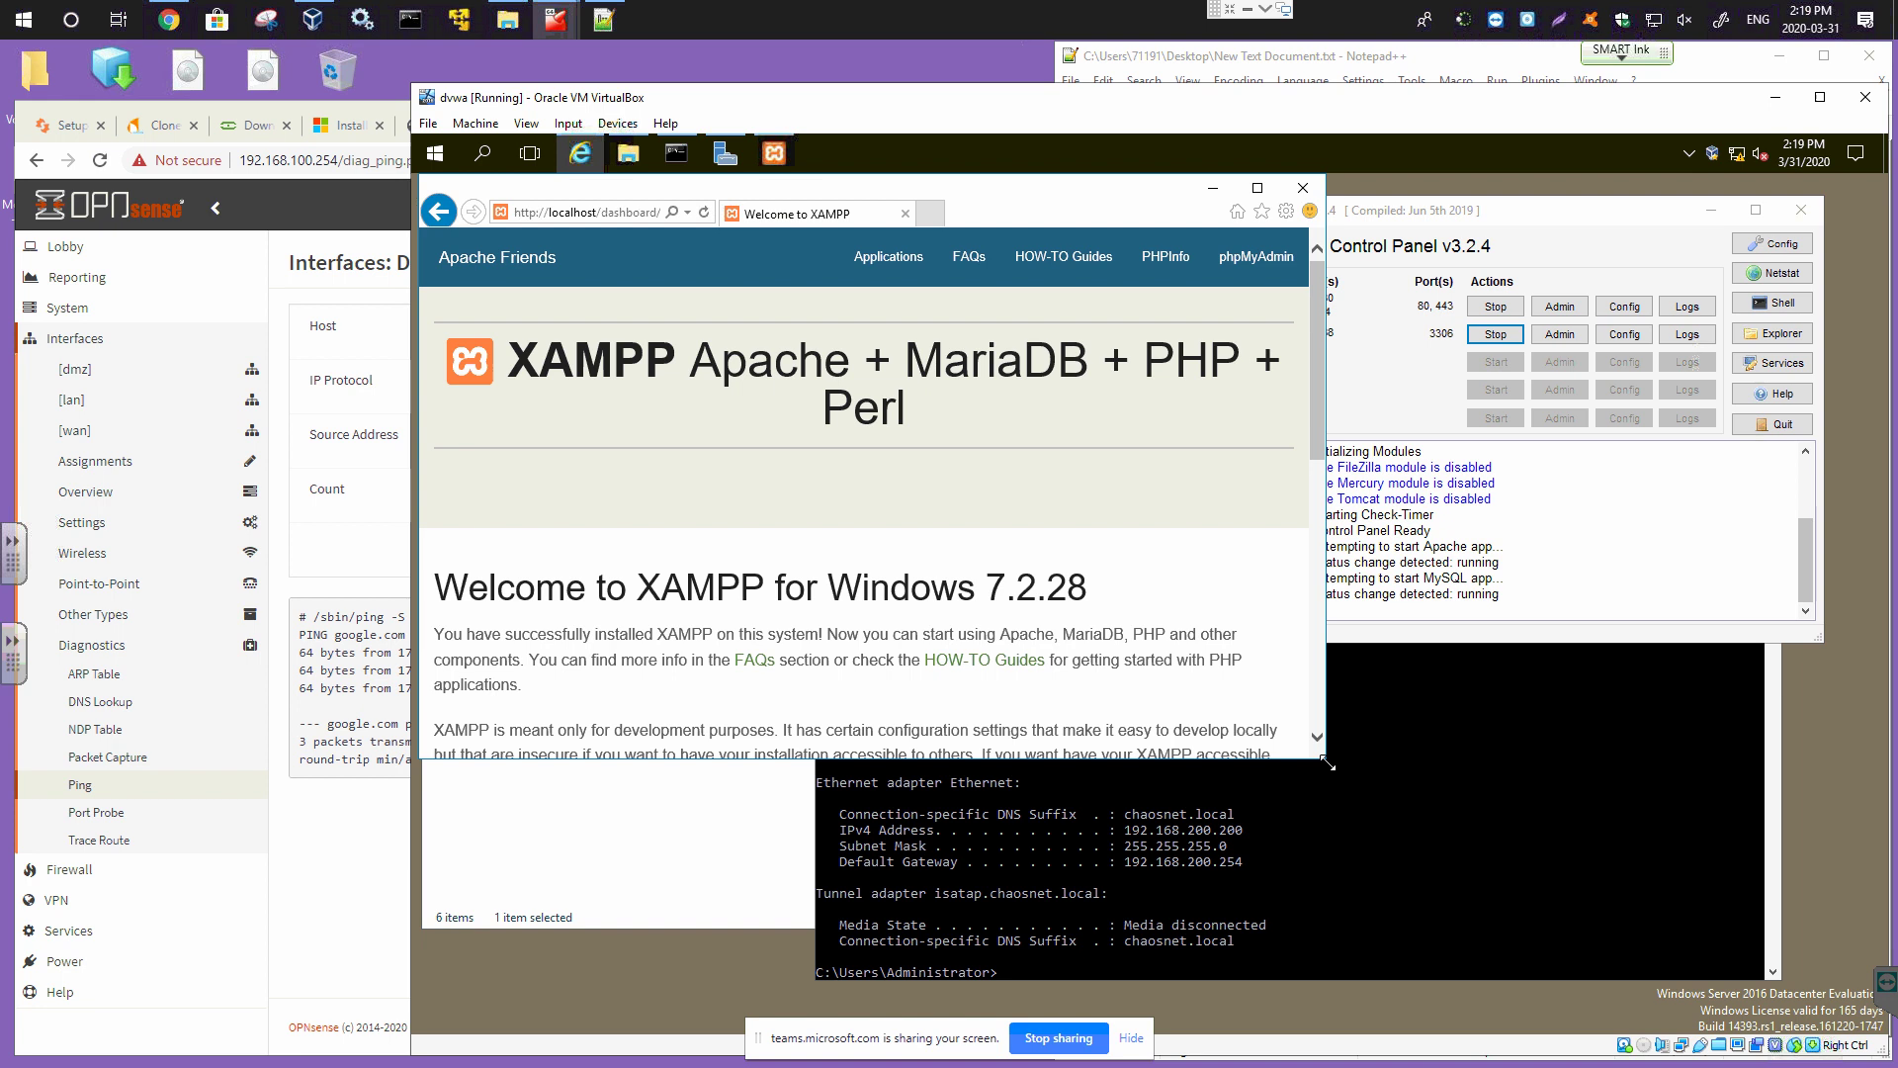
drag(1328, 763, 1745, 989)
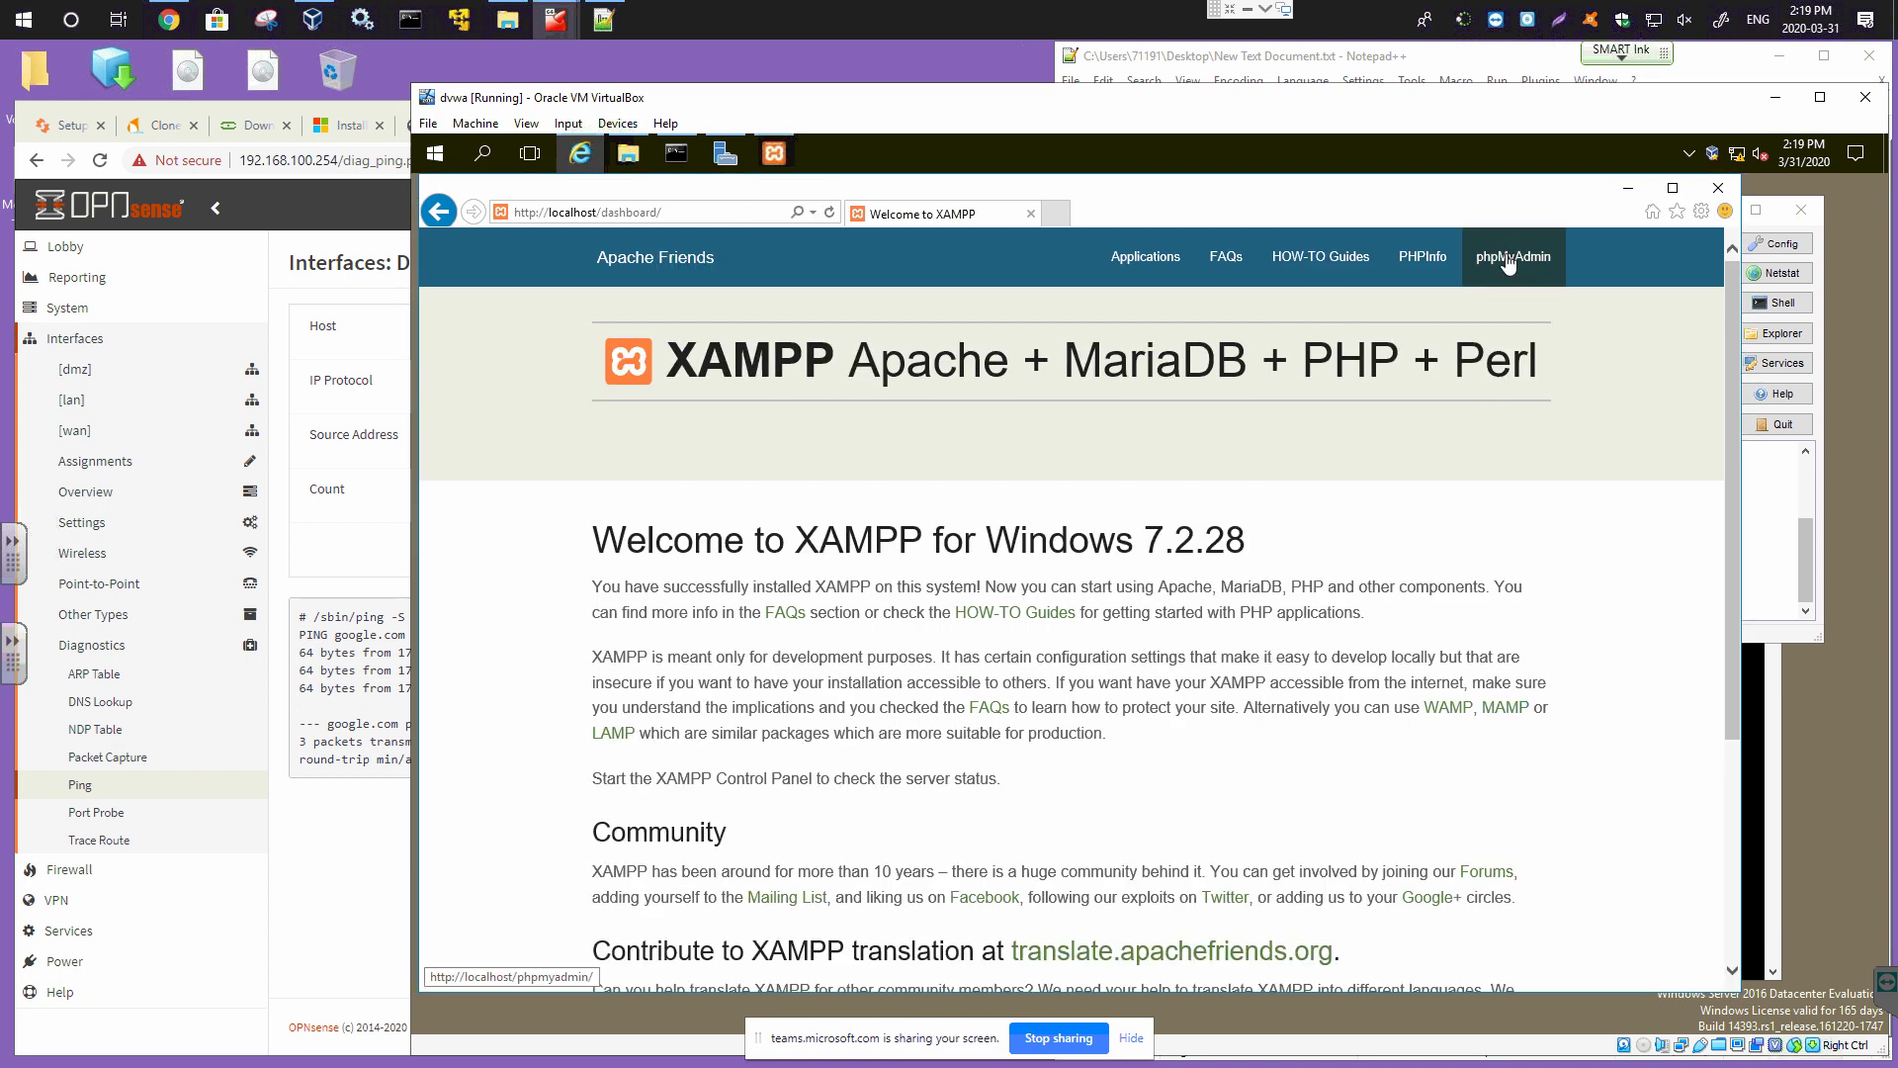
Open phpMyAdmin in a new tab, highlight the database server type, and minimize the browser.
right_click(1508, 263)
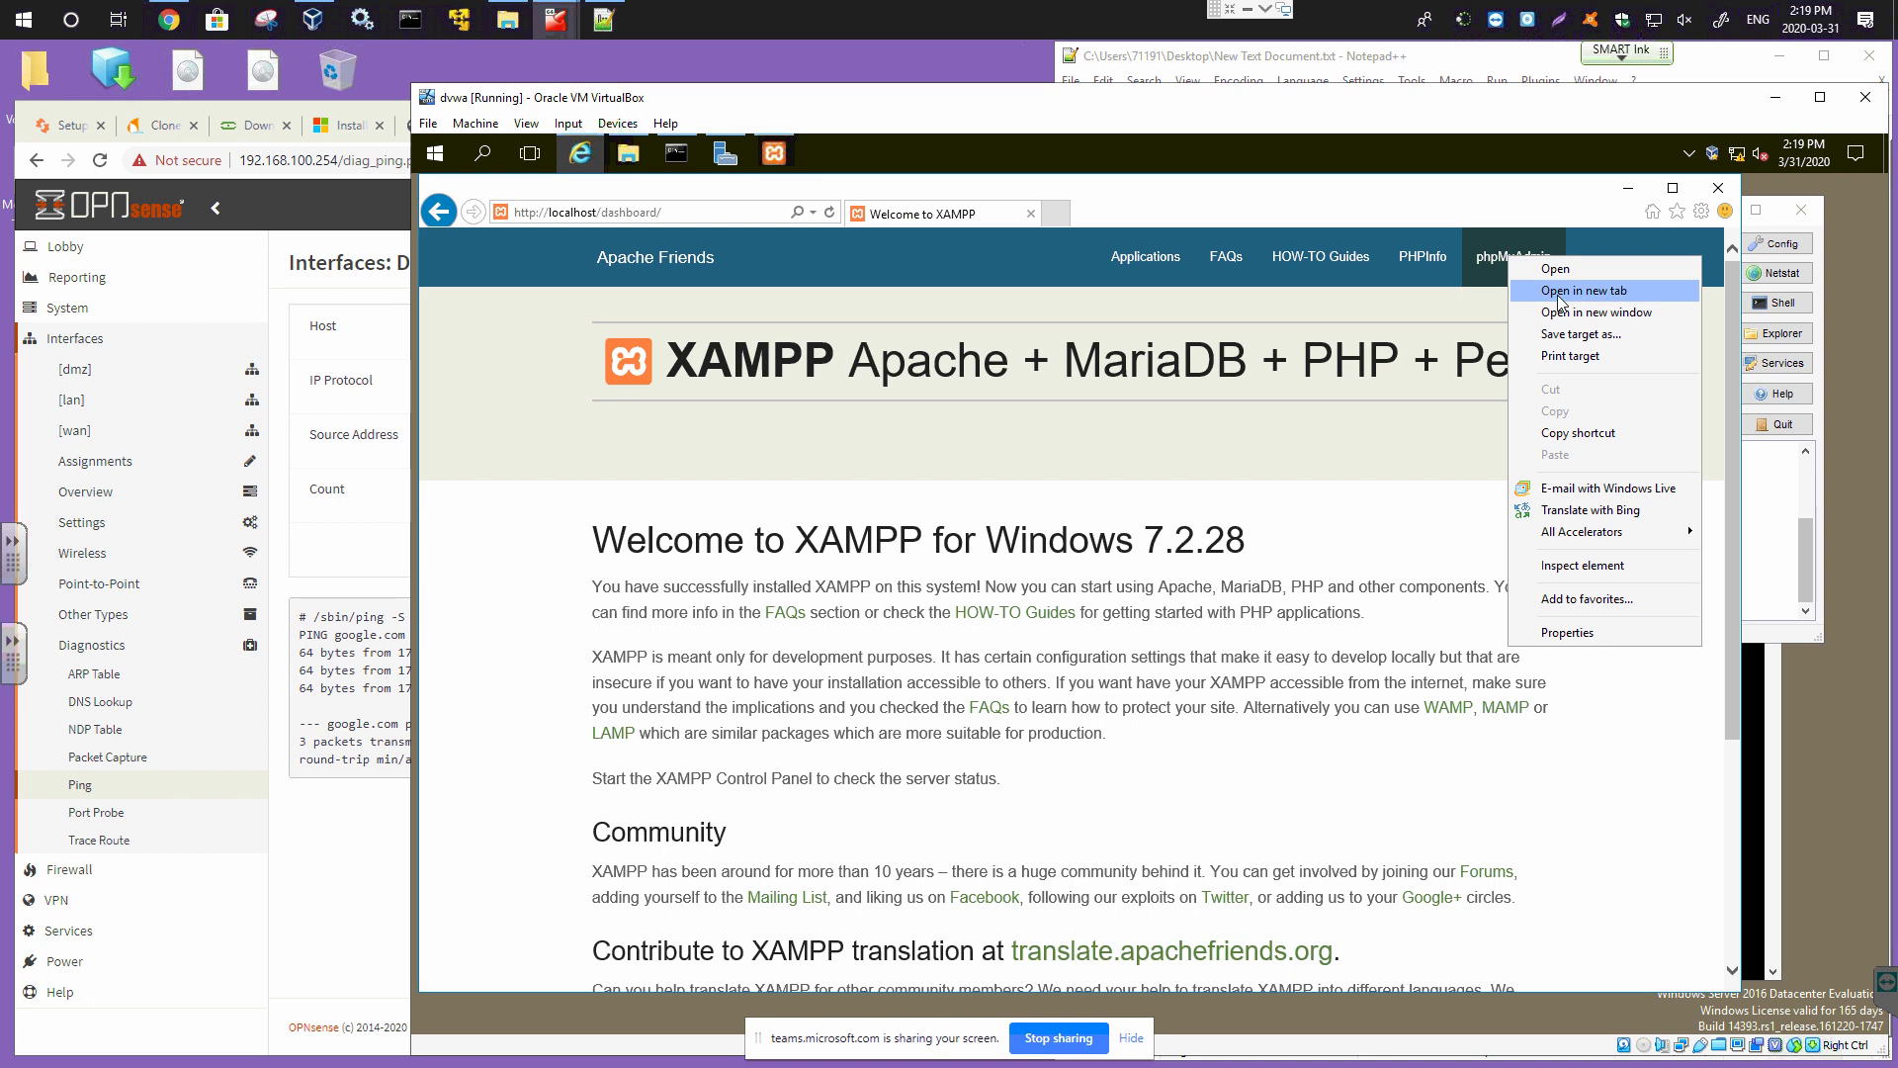
click(1559, 291)
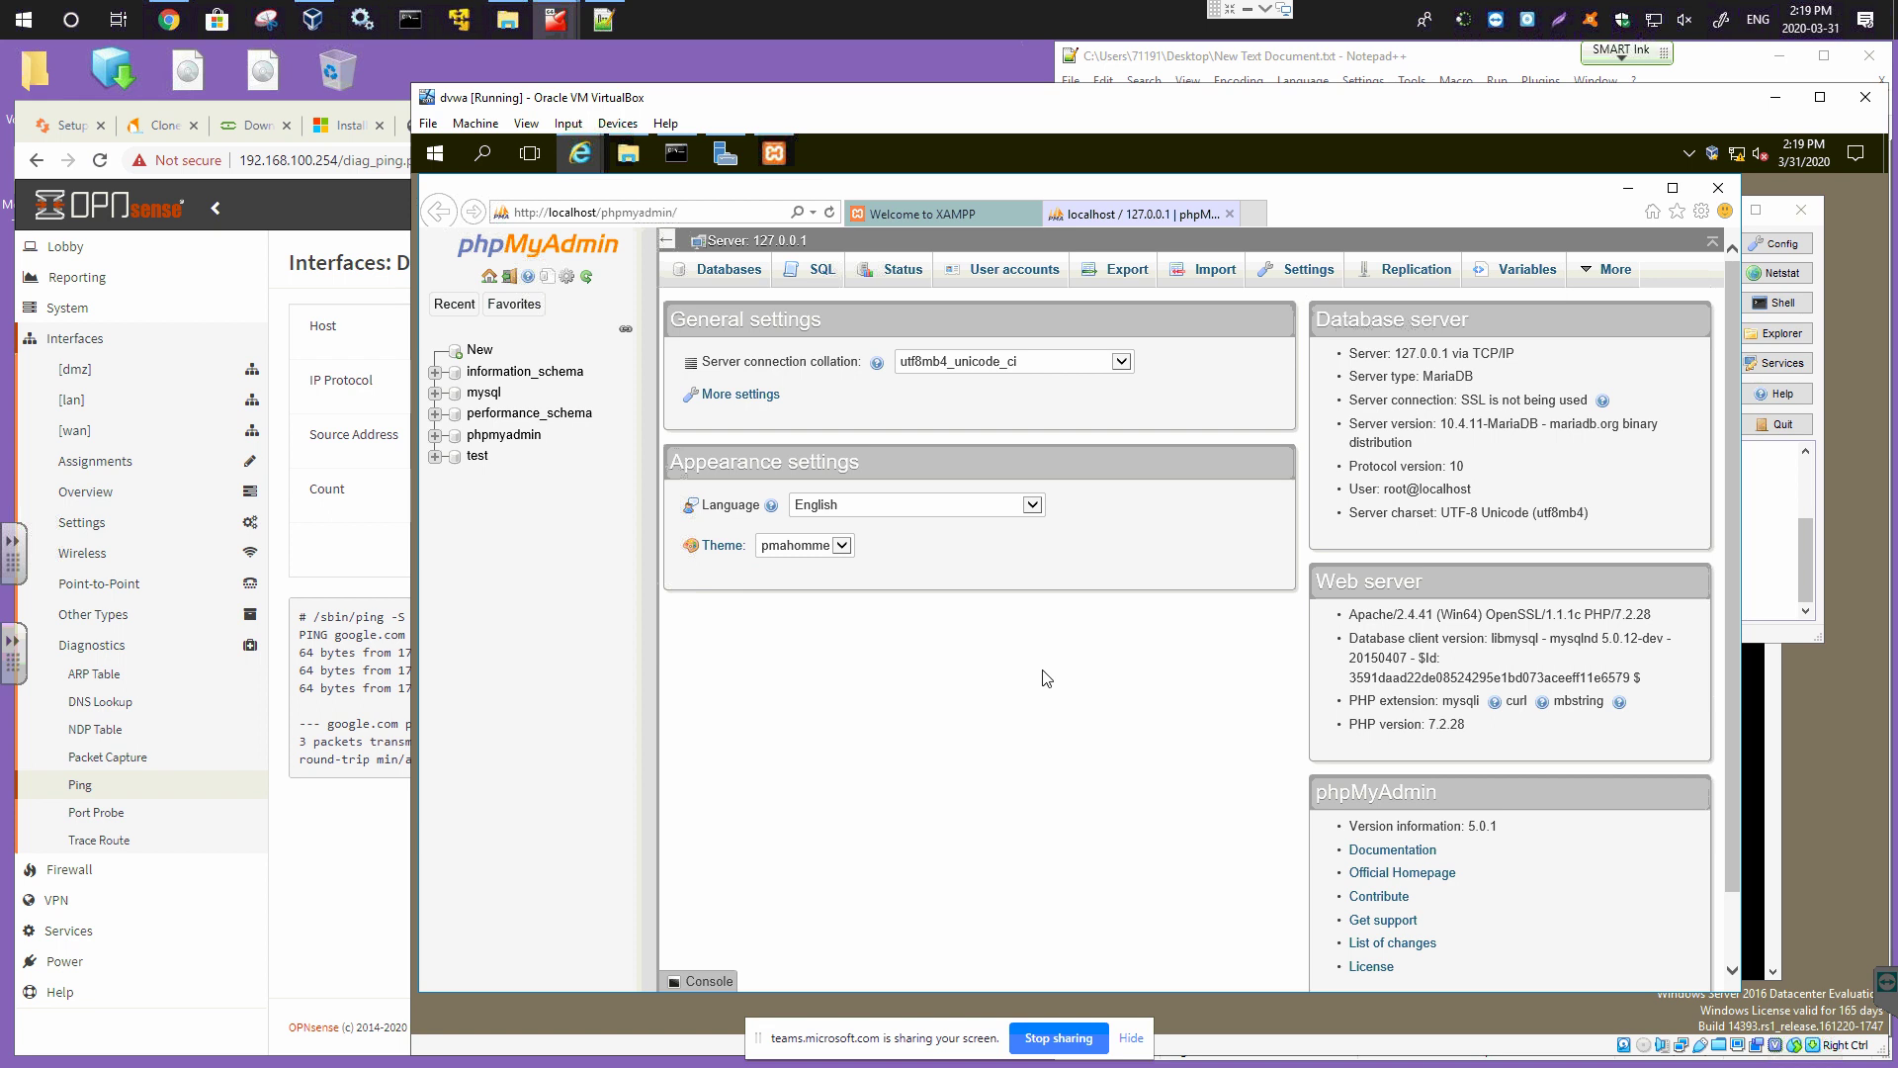
double_click(1446, 376)
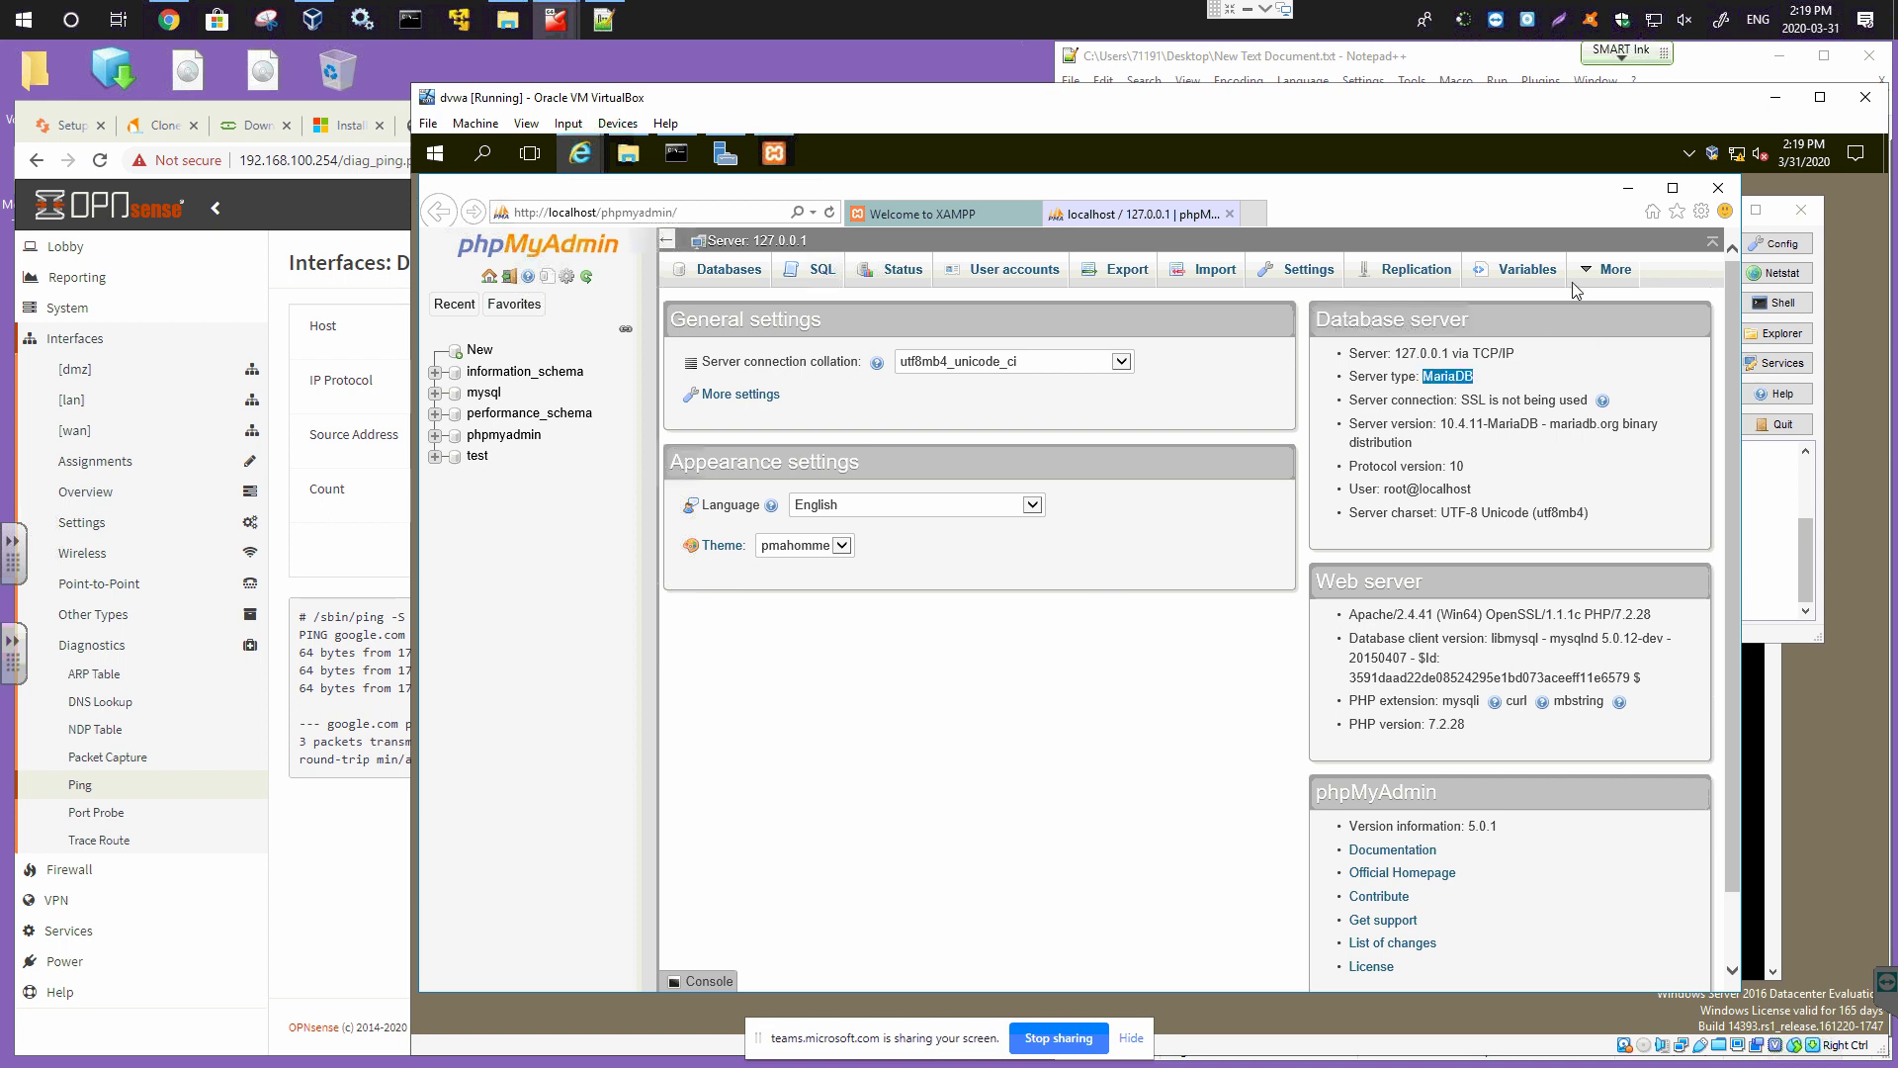
click(1628, 192)
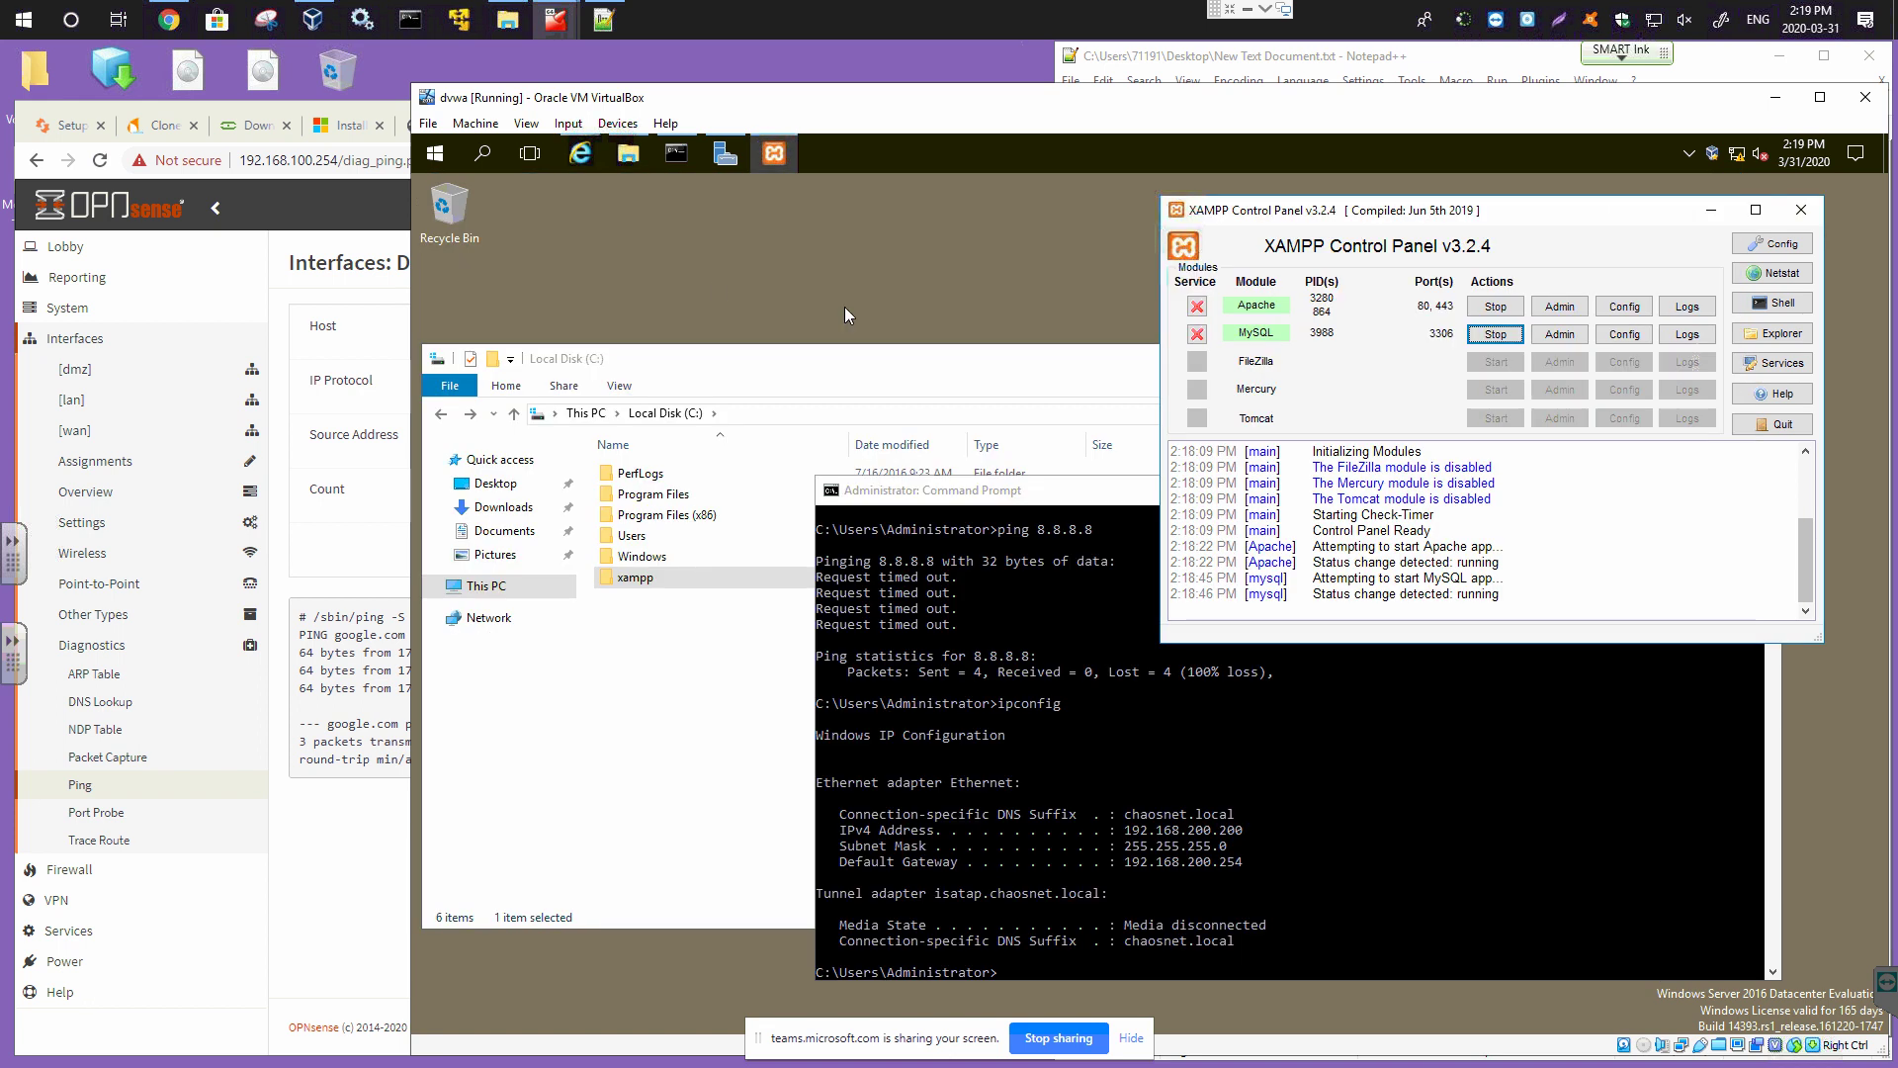
Switch to the dc virtual machine and minimize its Command Prompt.
click(380, 105)
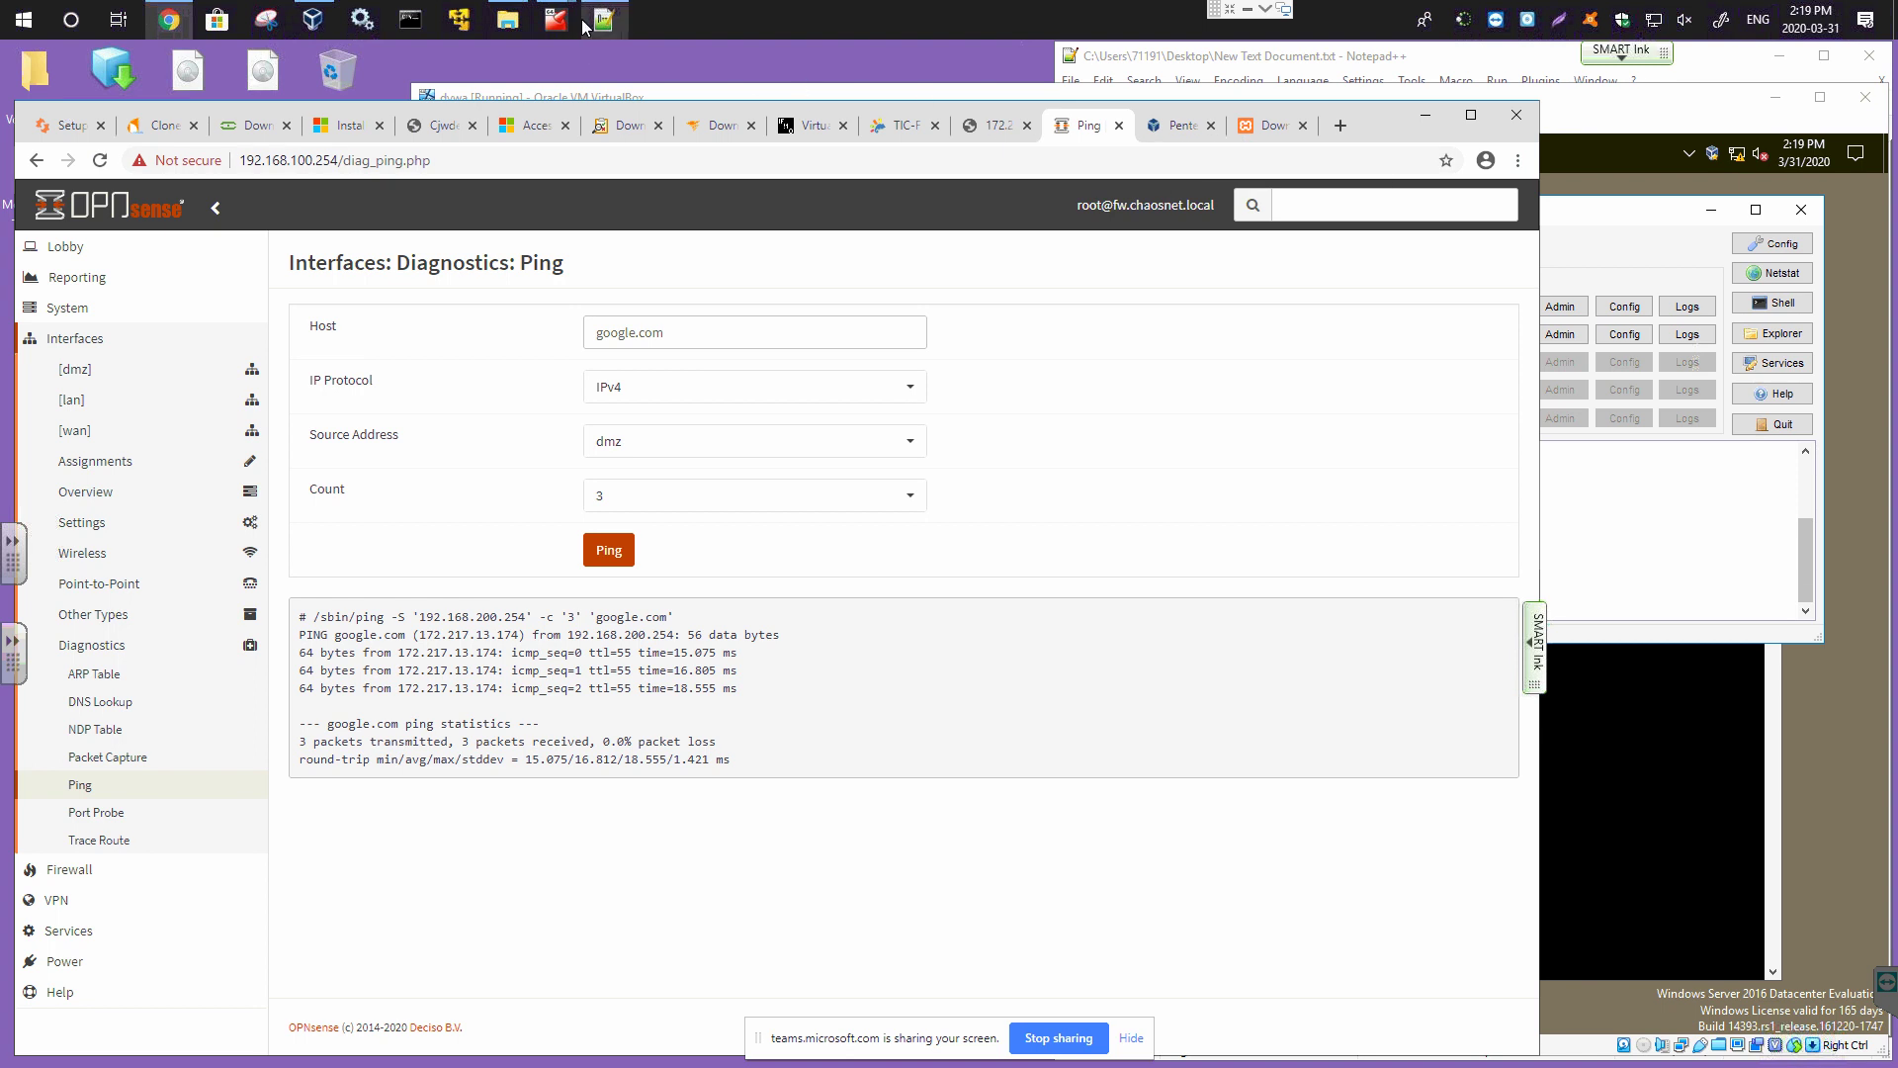
mouse_move(556, 20)
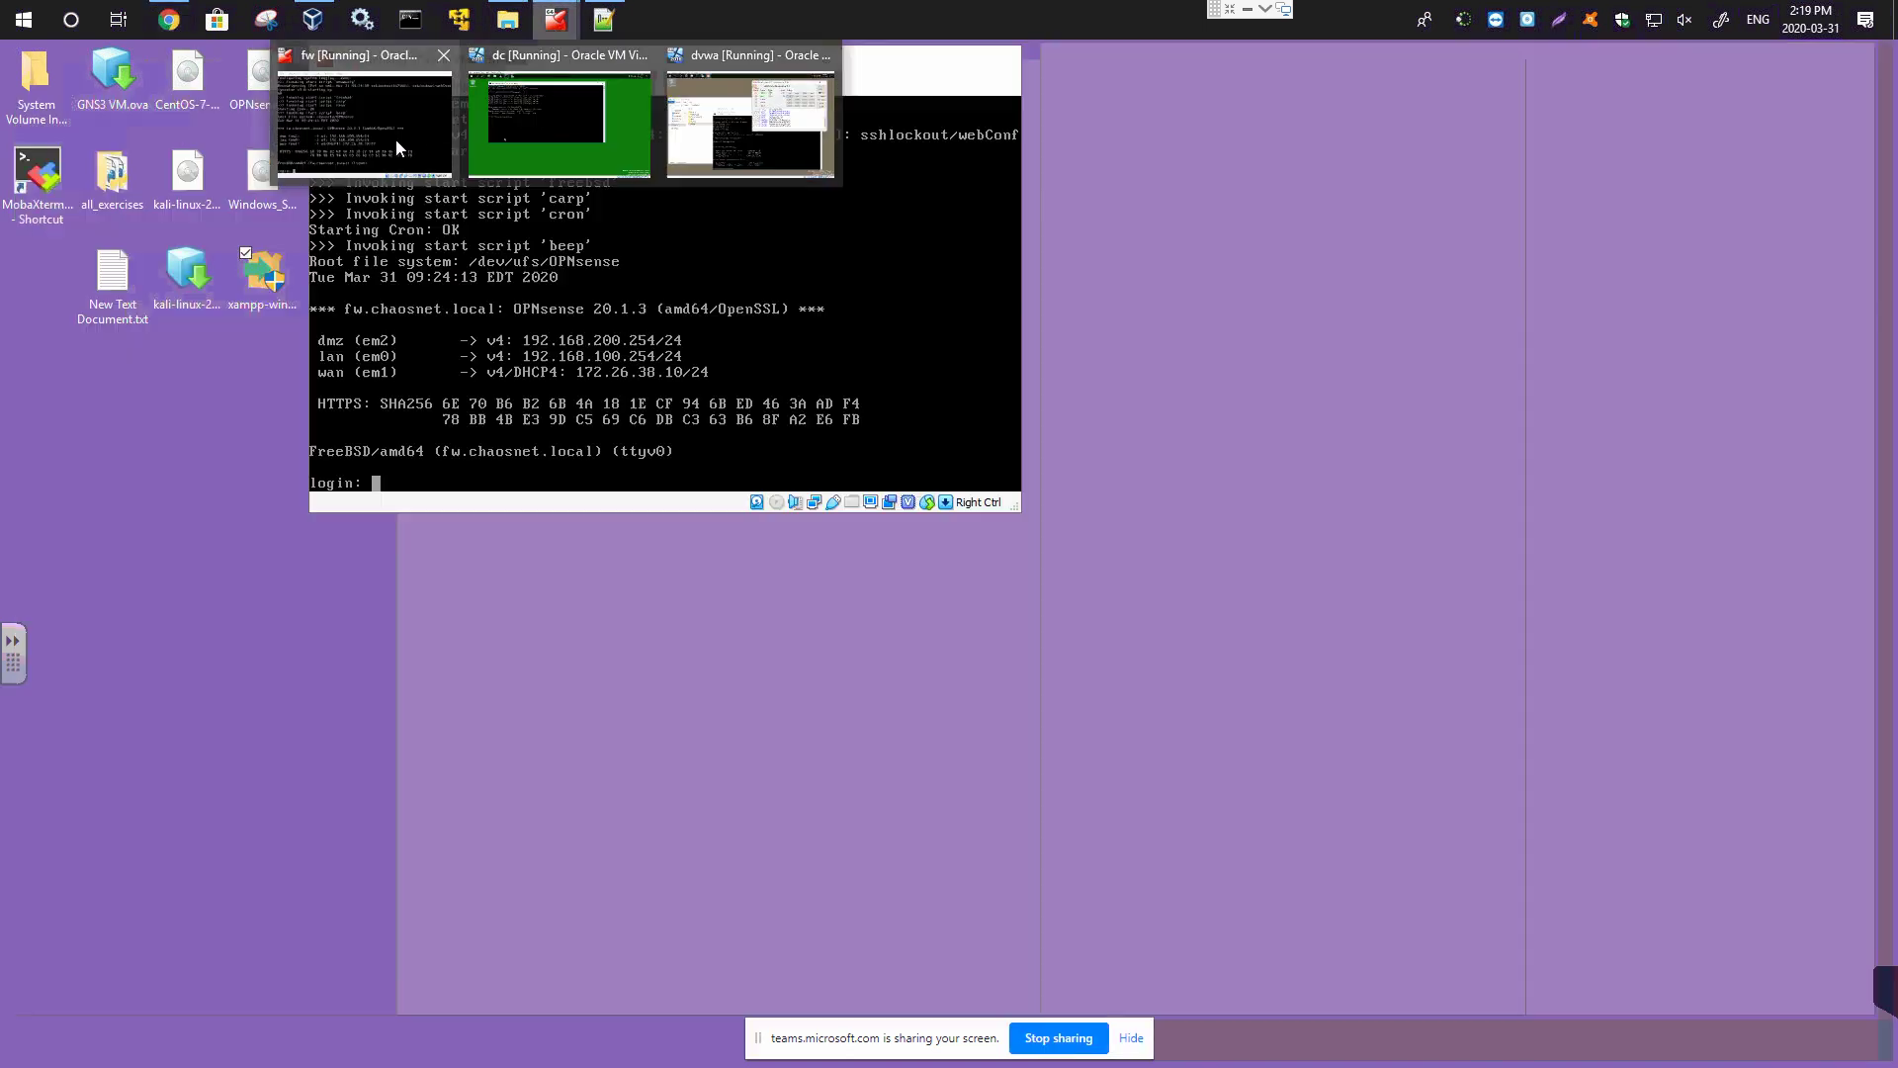
click(395, 139)
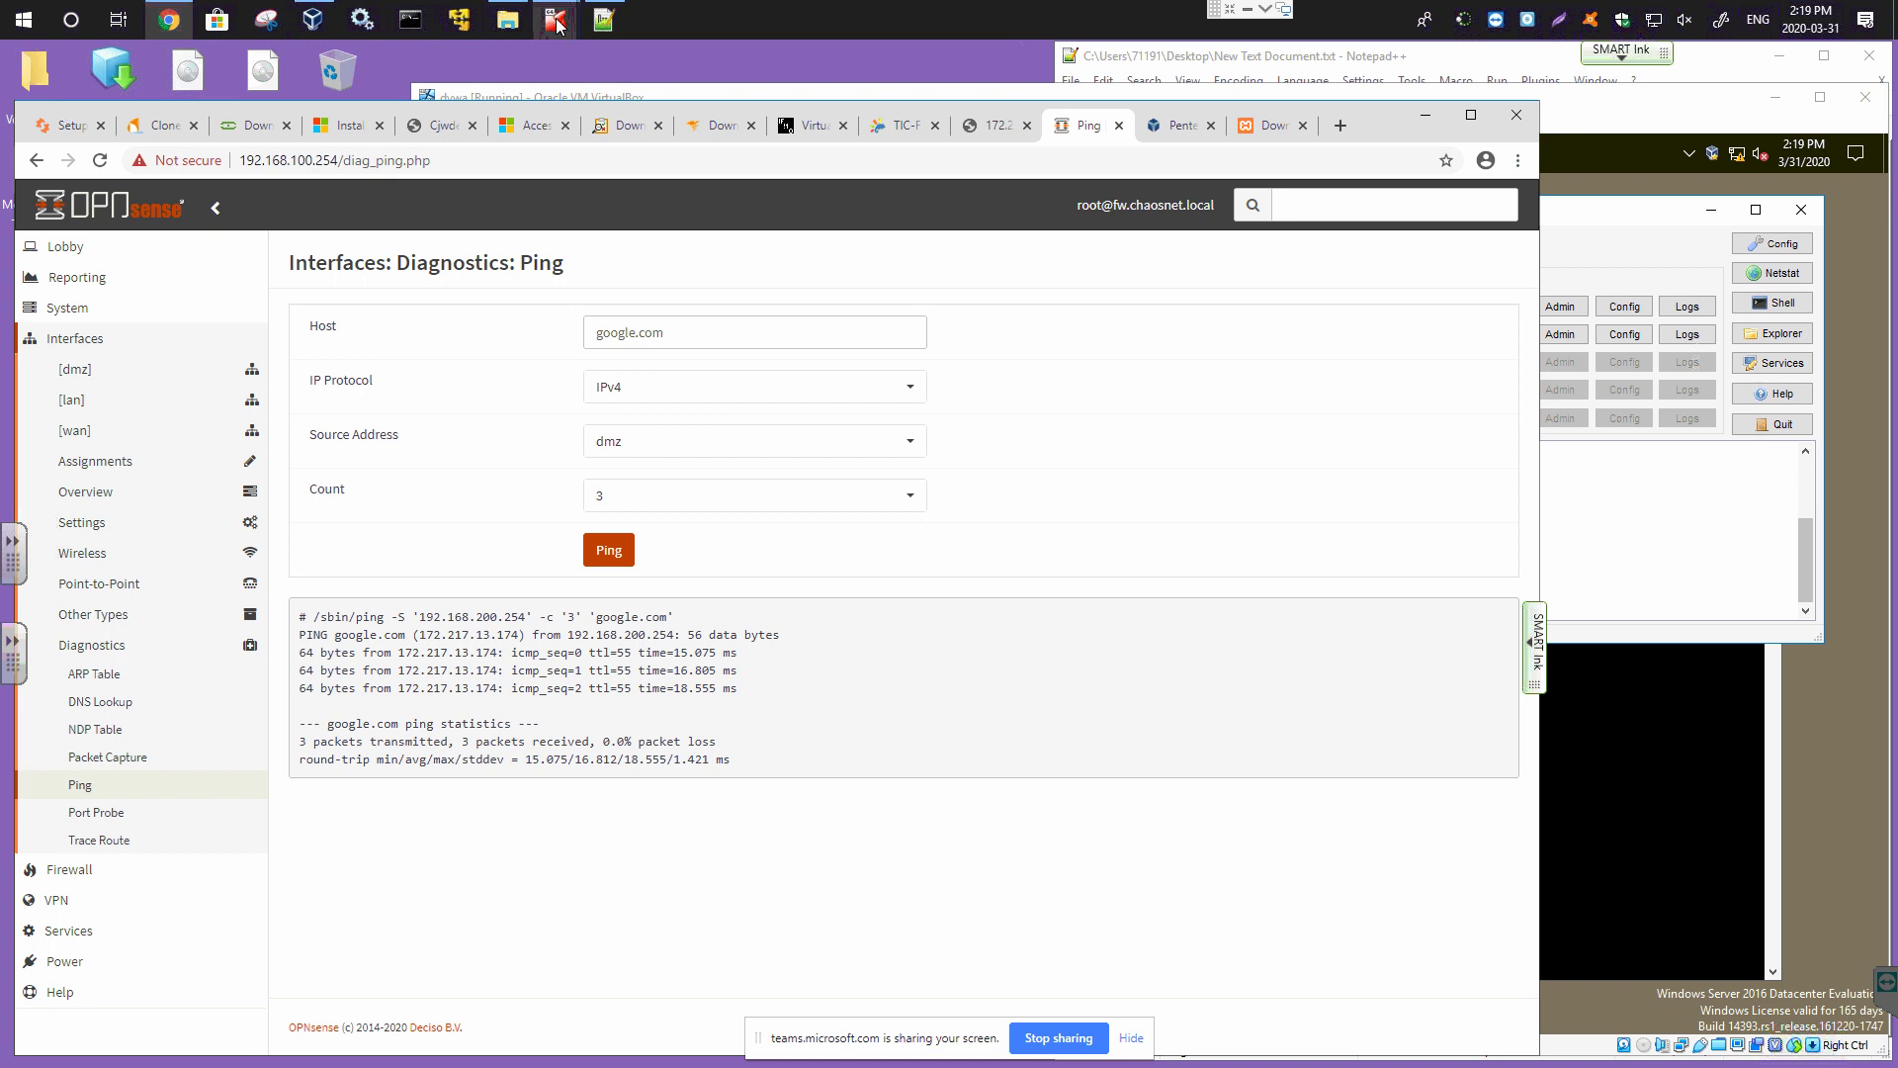
click(537, 127)
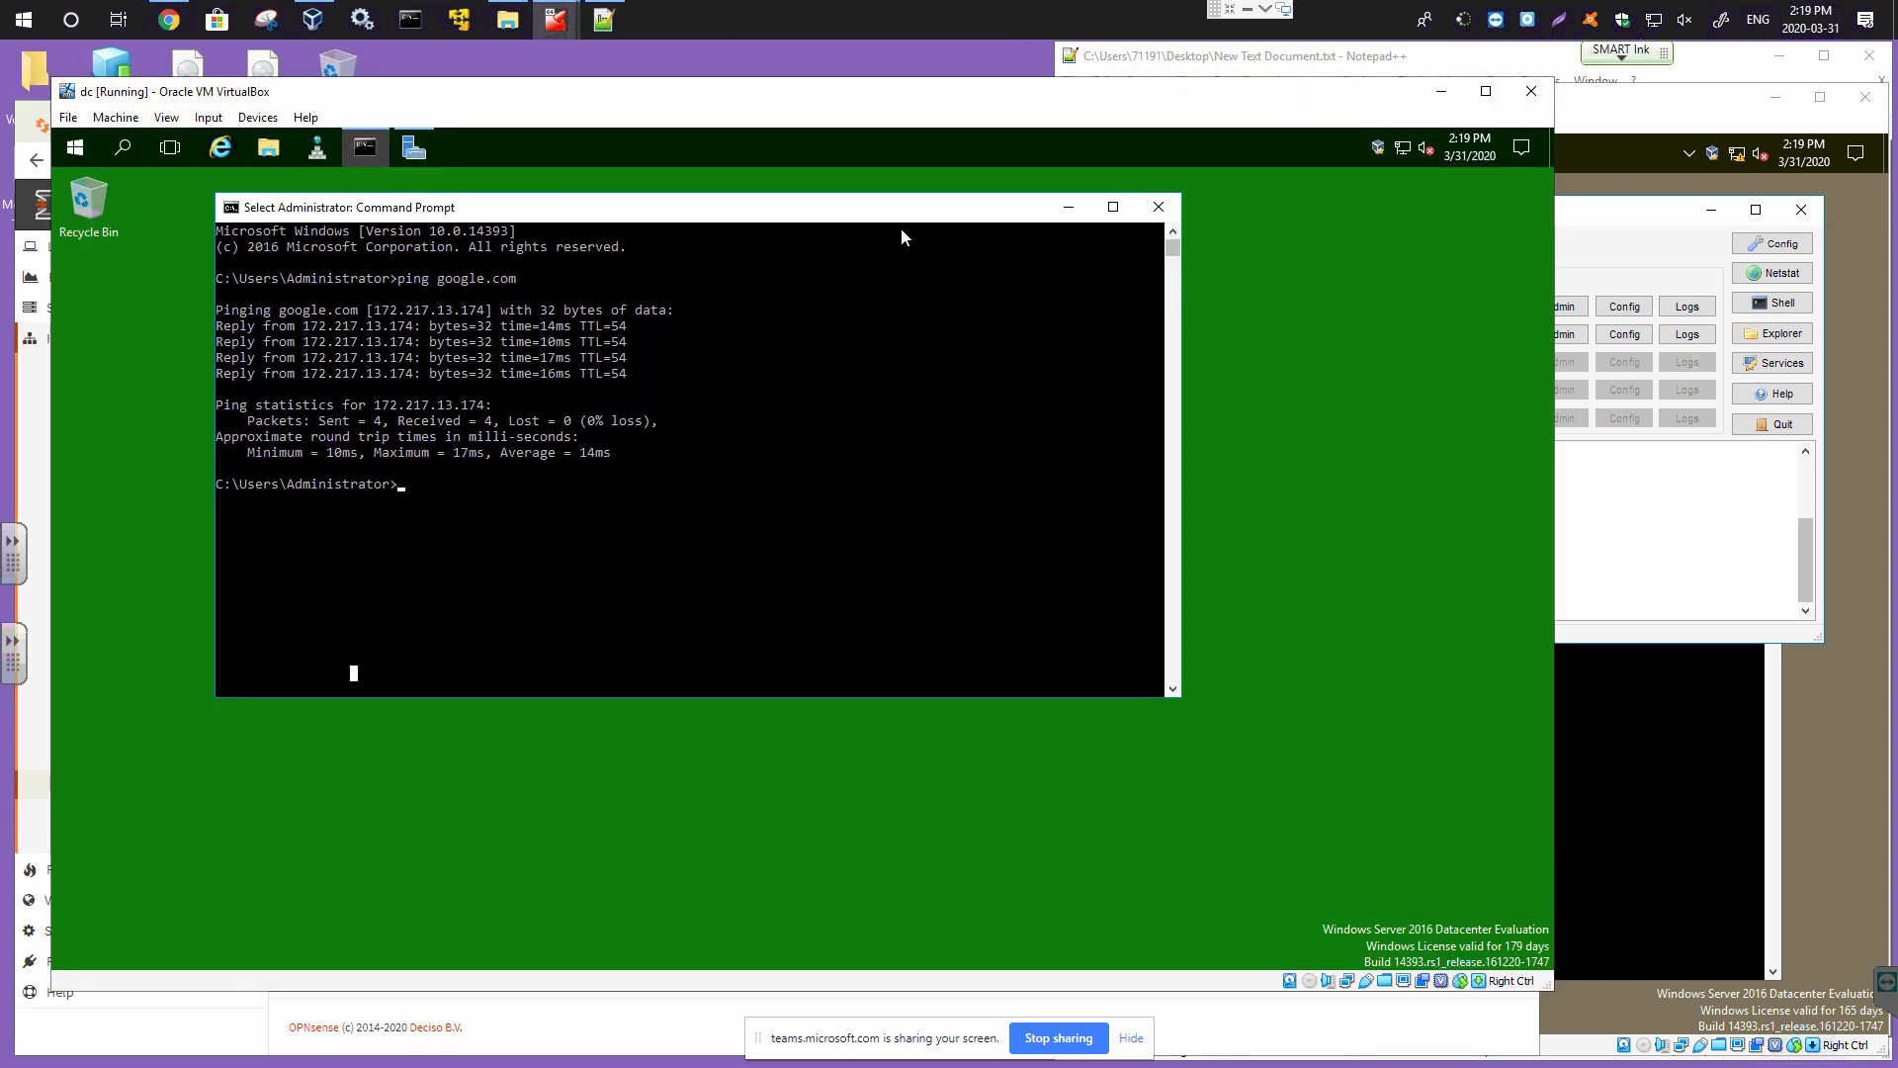
click(1068, 206)
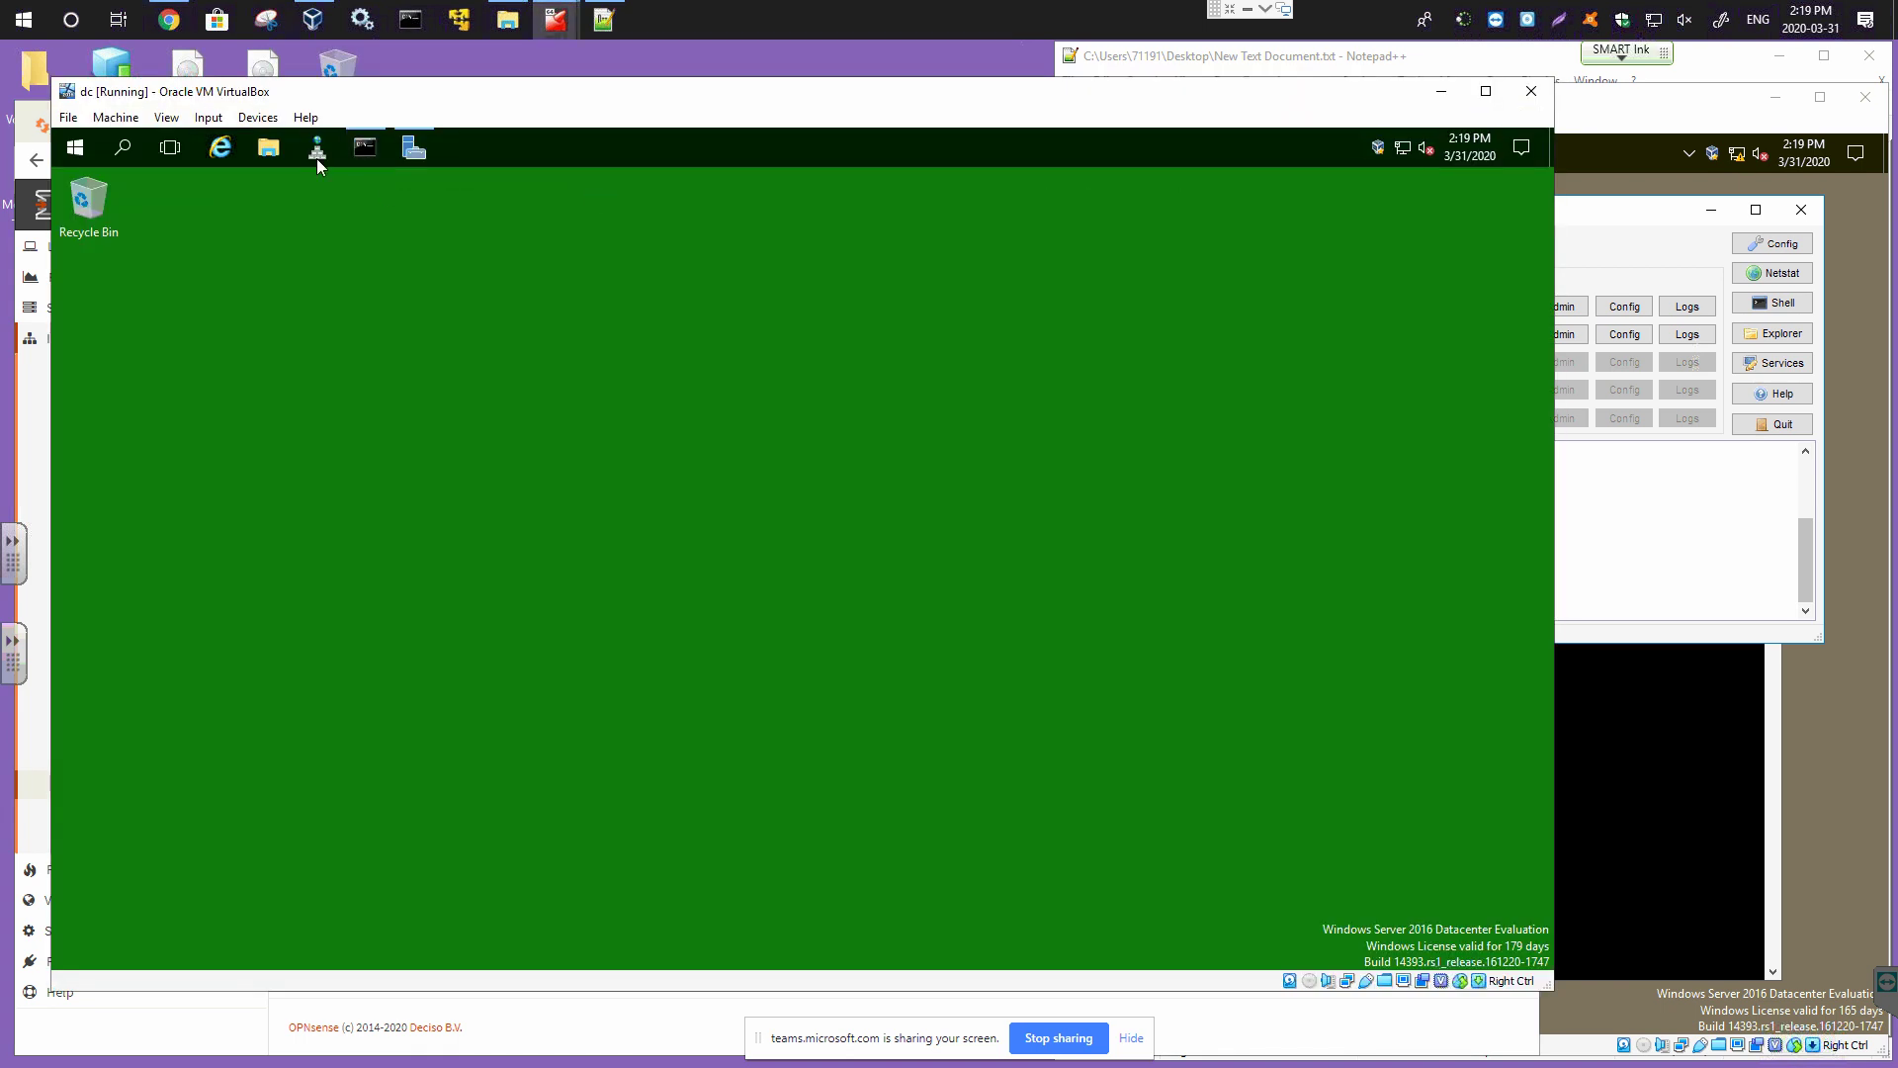
Open Internet Explorer on dc, move and enlarge its window, and load 192.168.100.254.
click(220, 148)
drag(717, 194, 1233, 202)
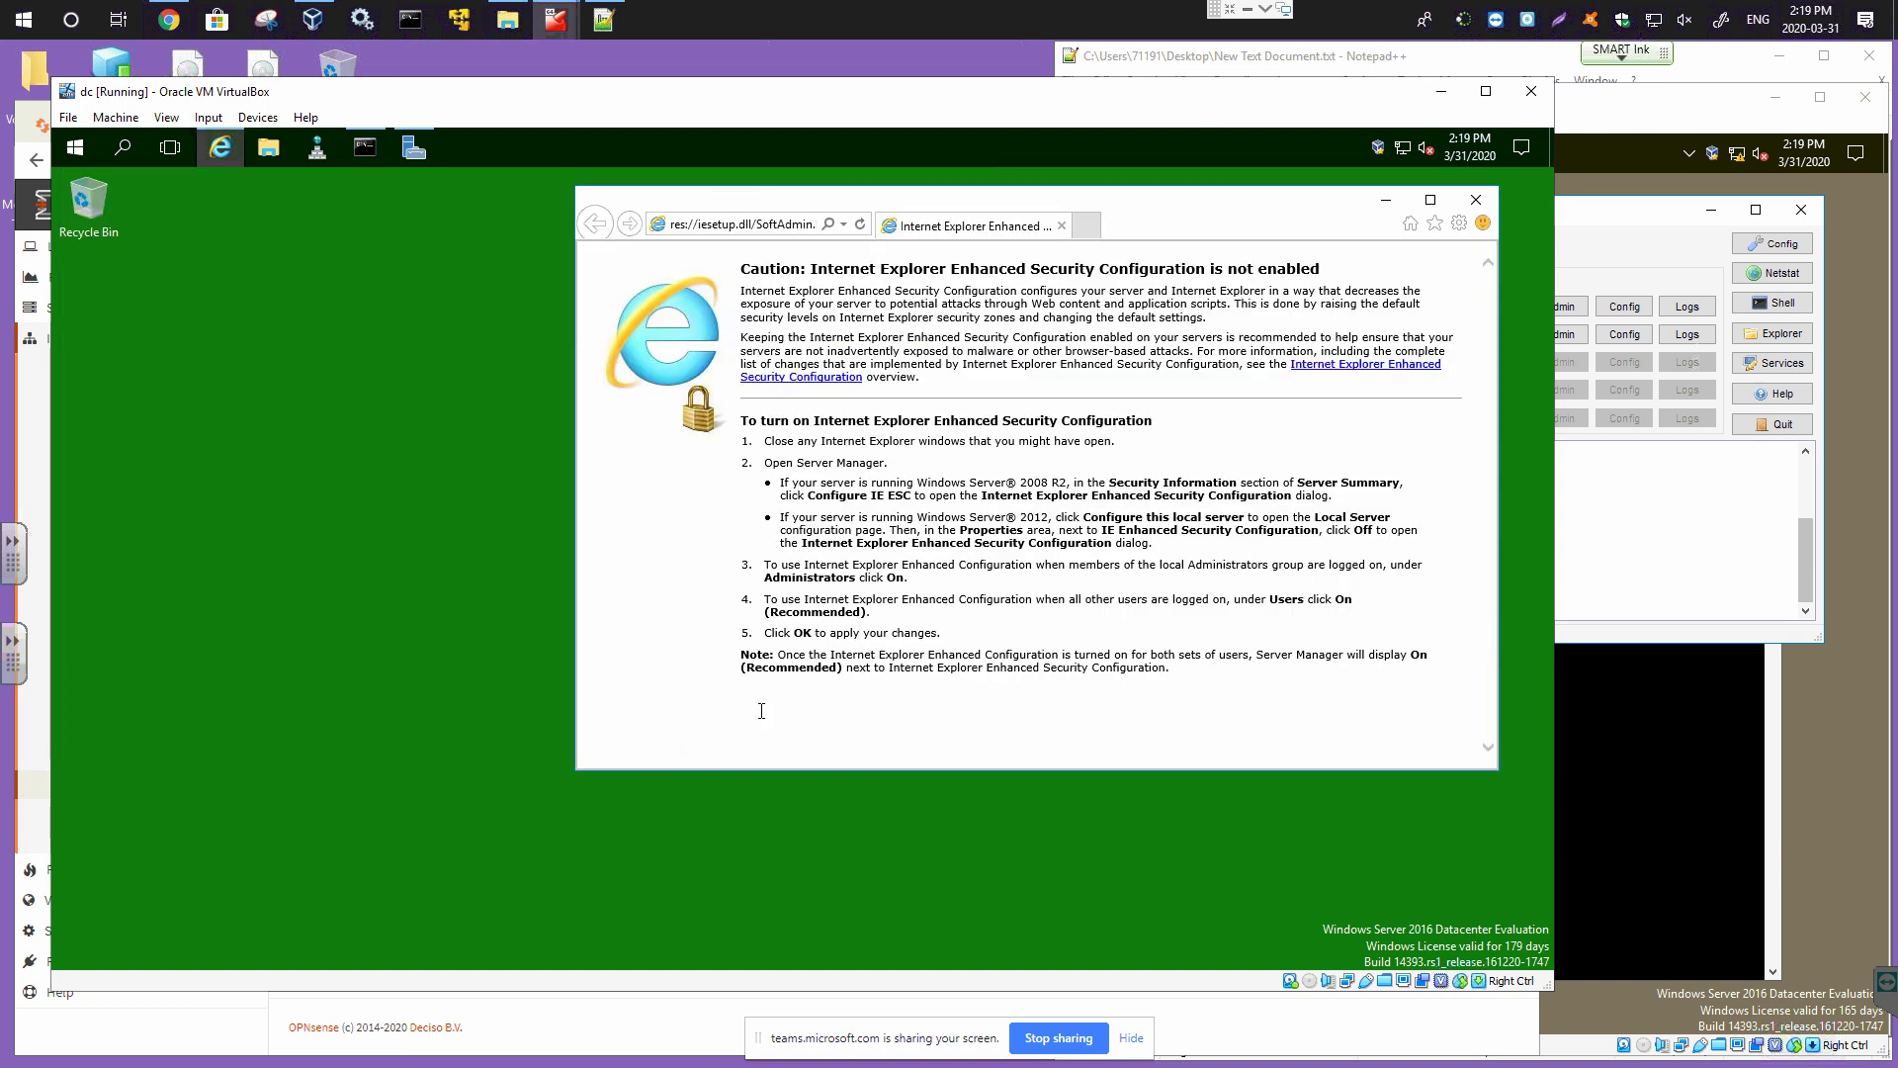
drag(576, 768, 174, 898)
click(459, 228)
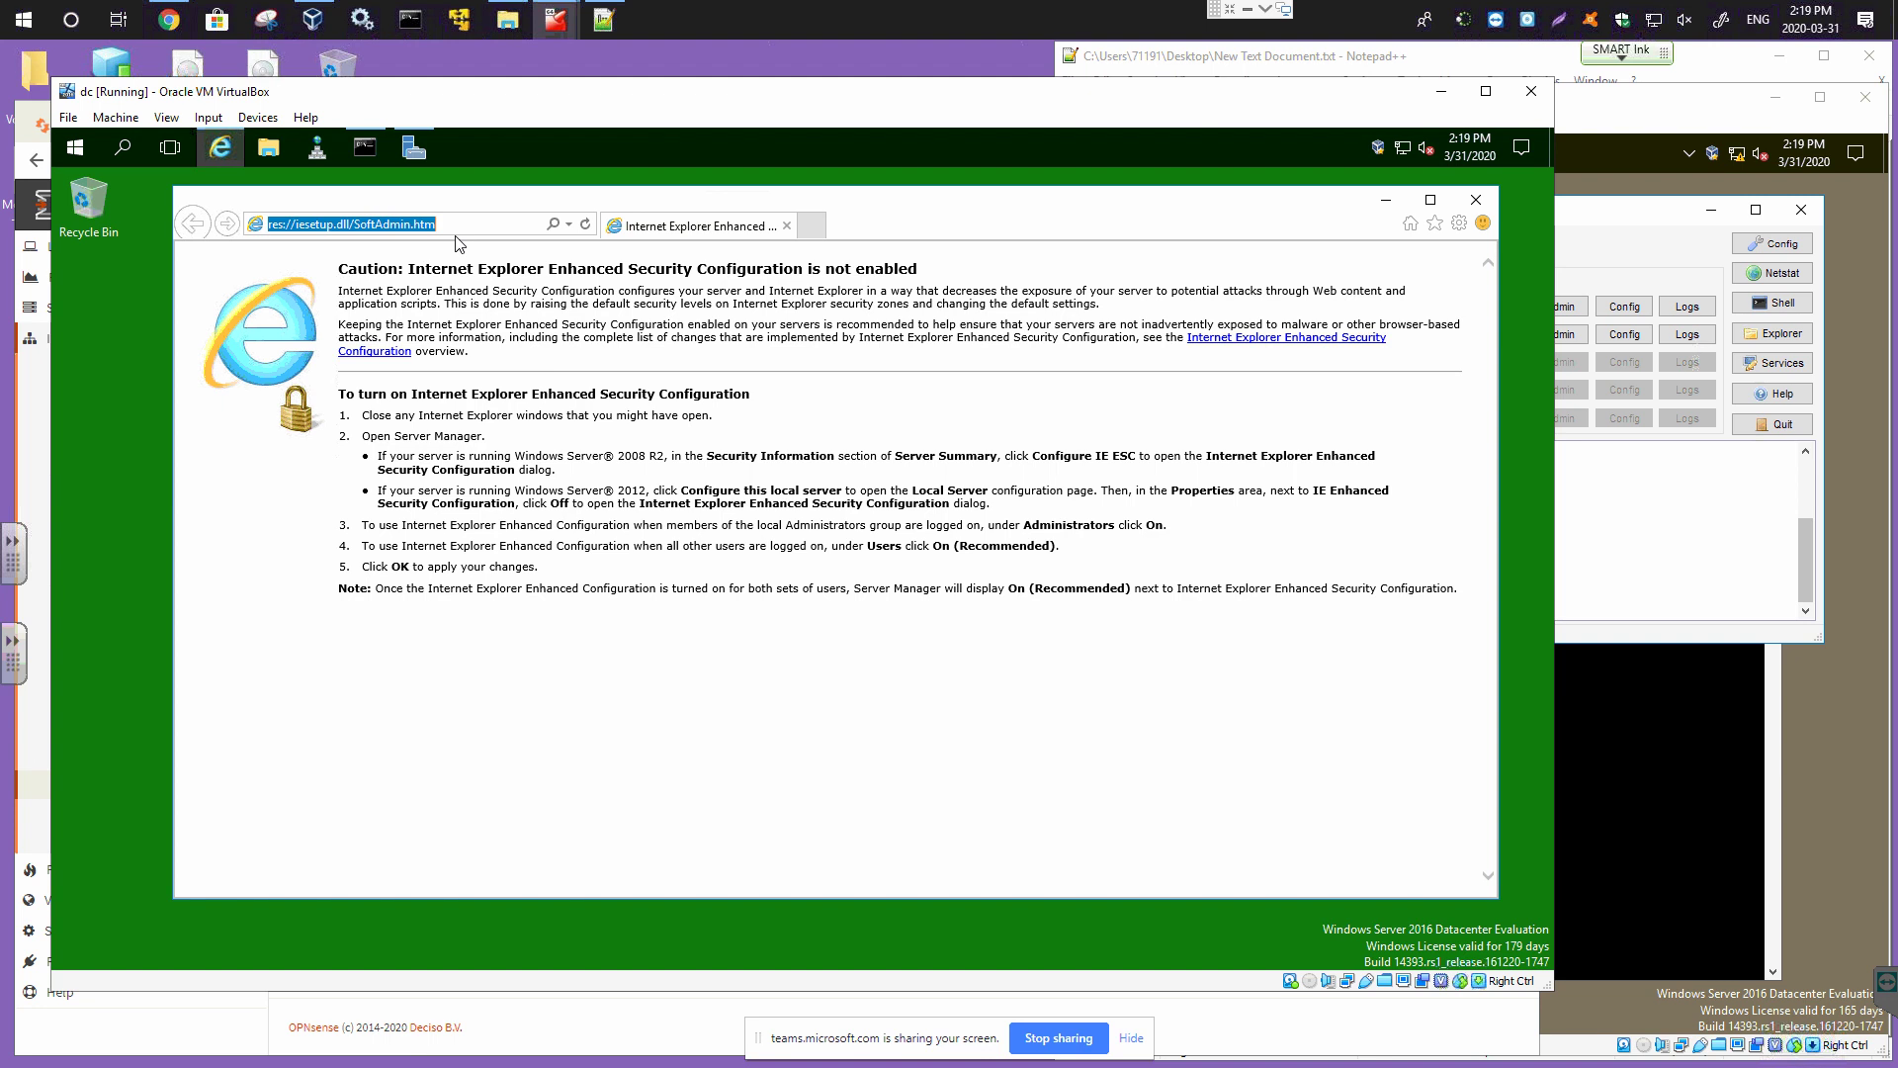
text(192.168.100.254/)
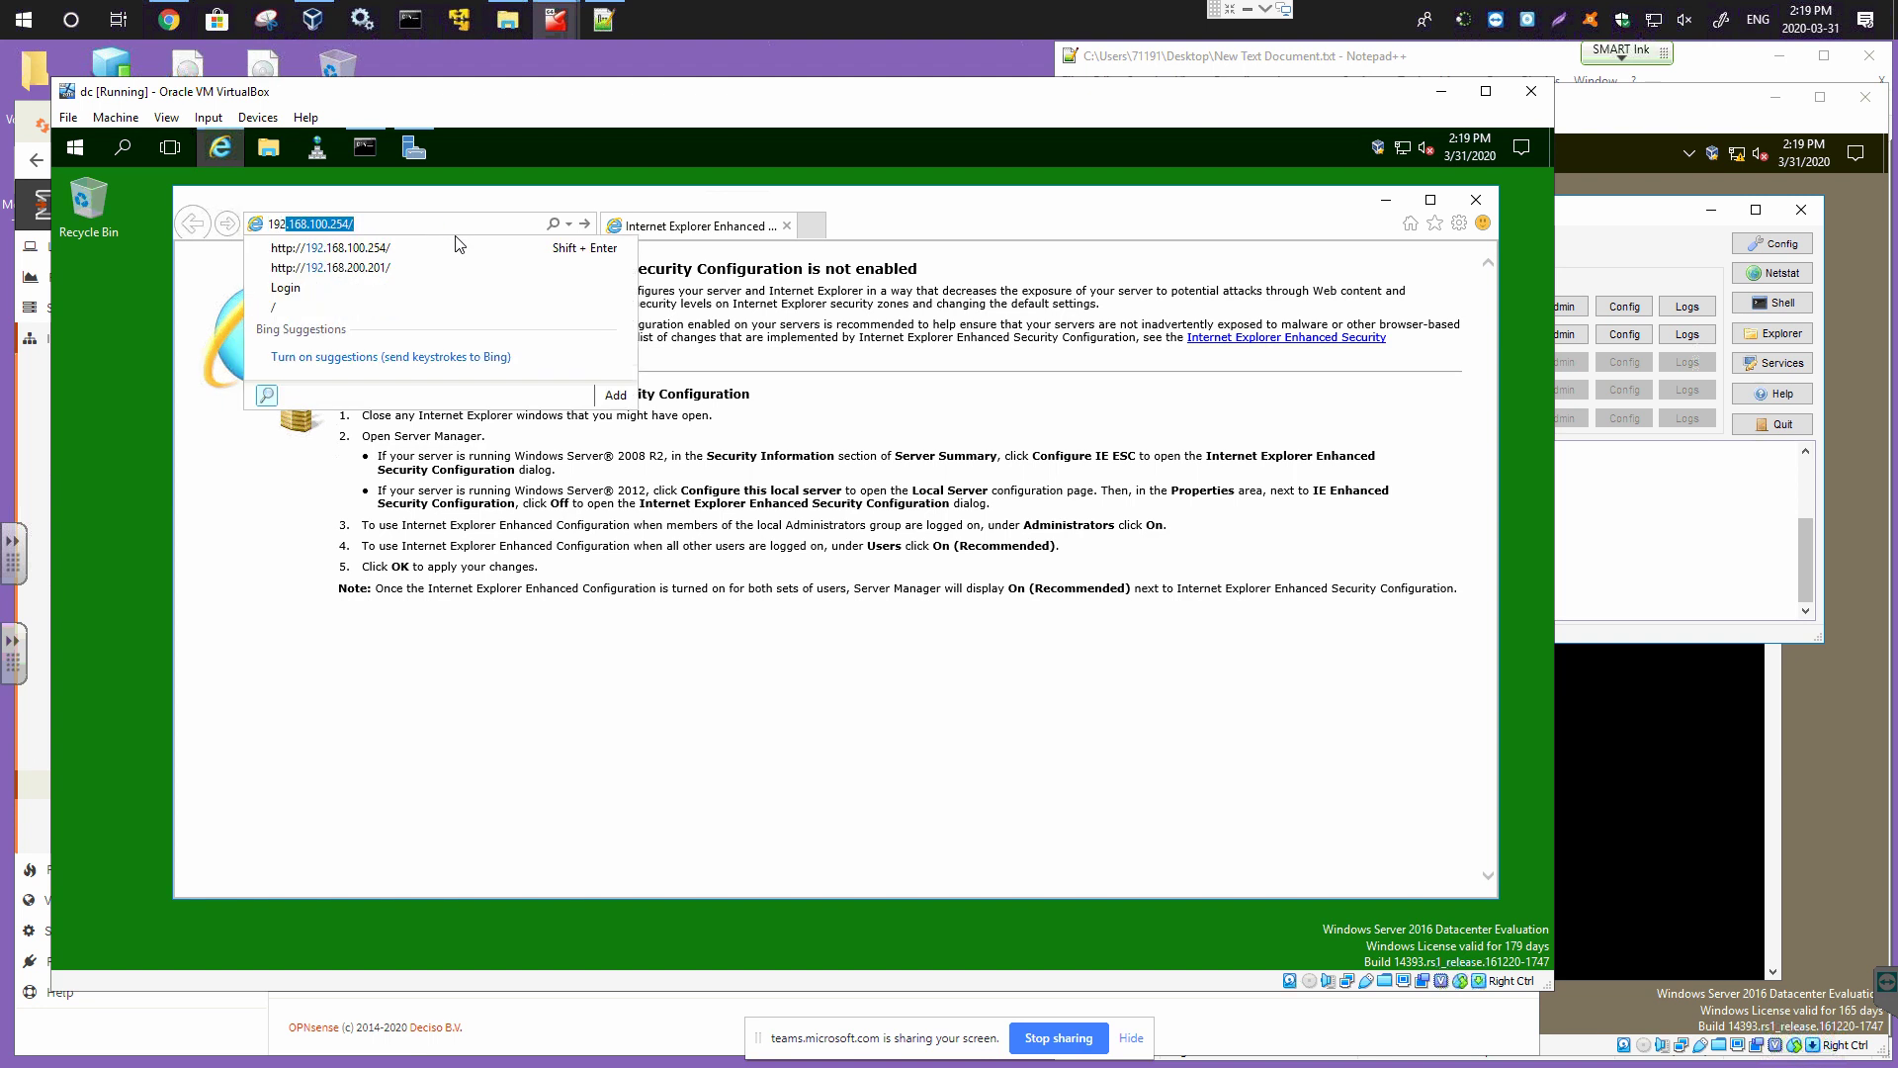
key(Return)
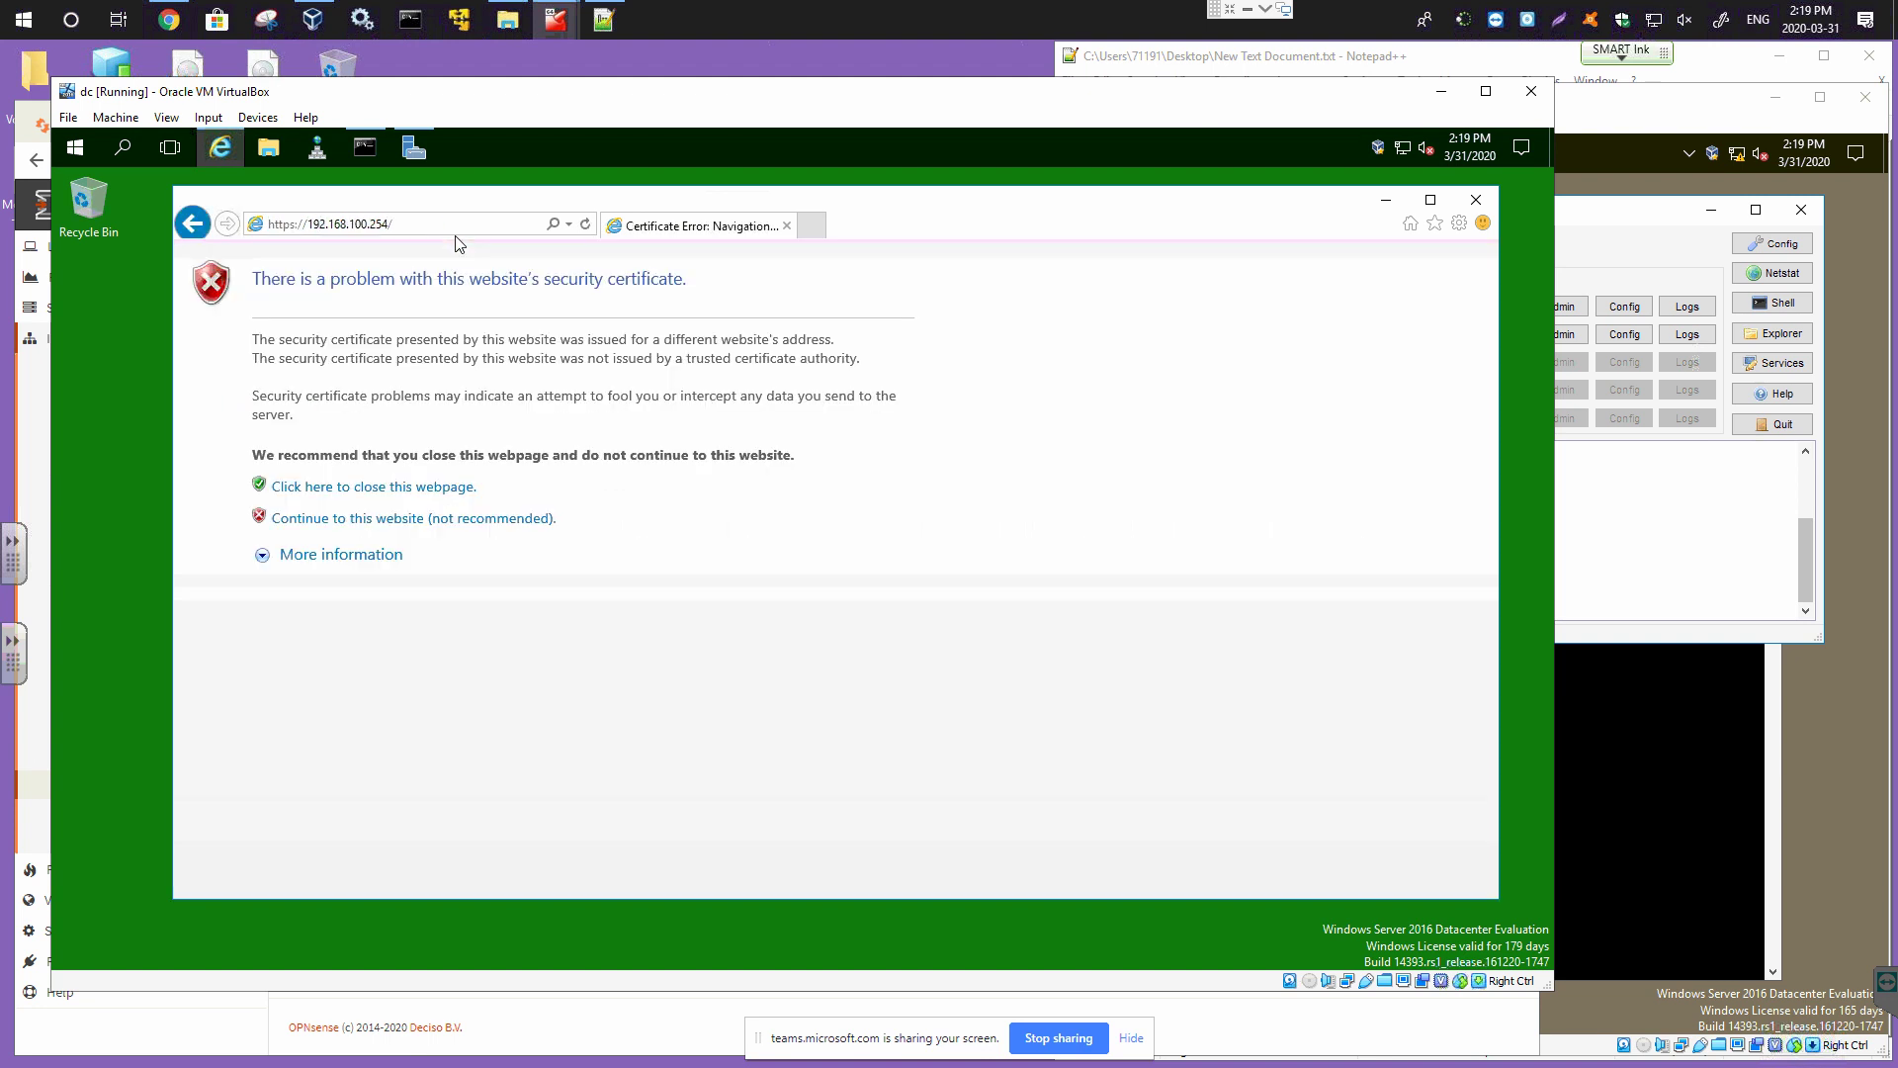
Continue past the certificate warning, log in to OPNsense as root with the account password, and store the password for the site.
click(454, 518)
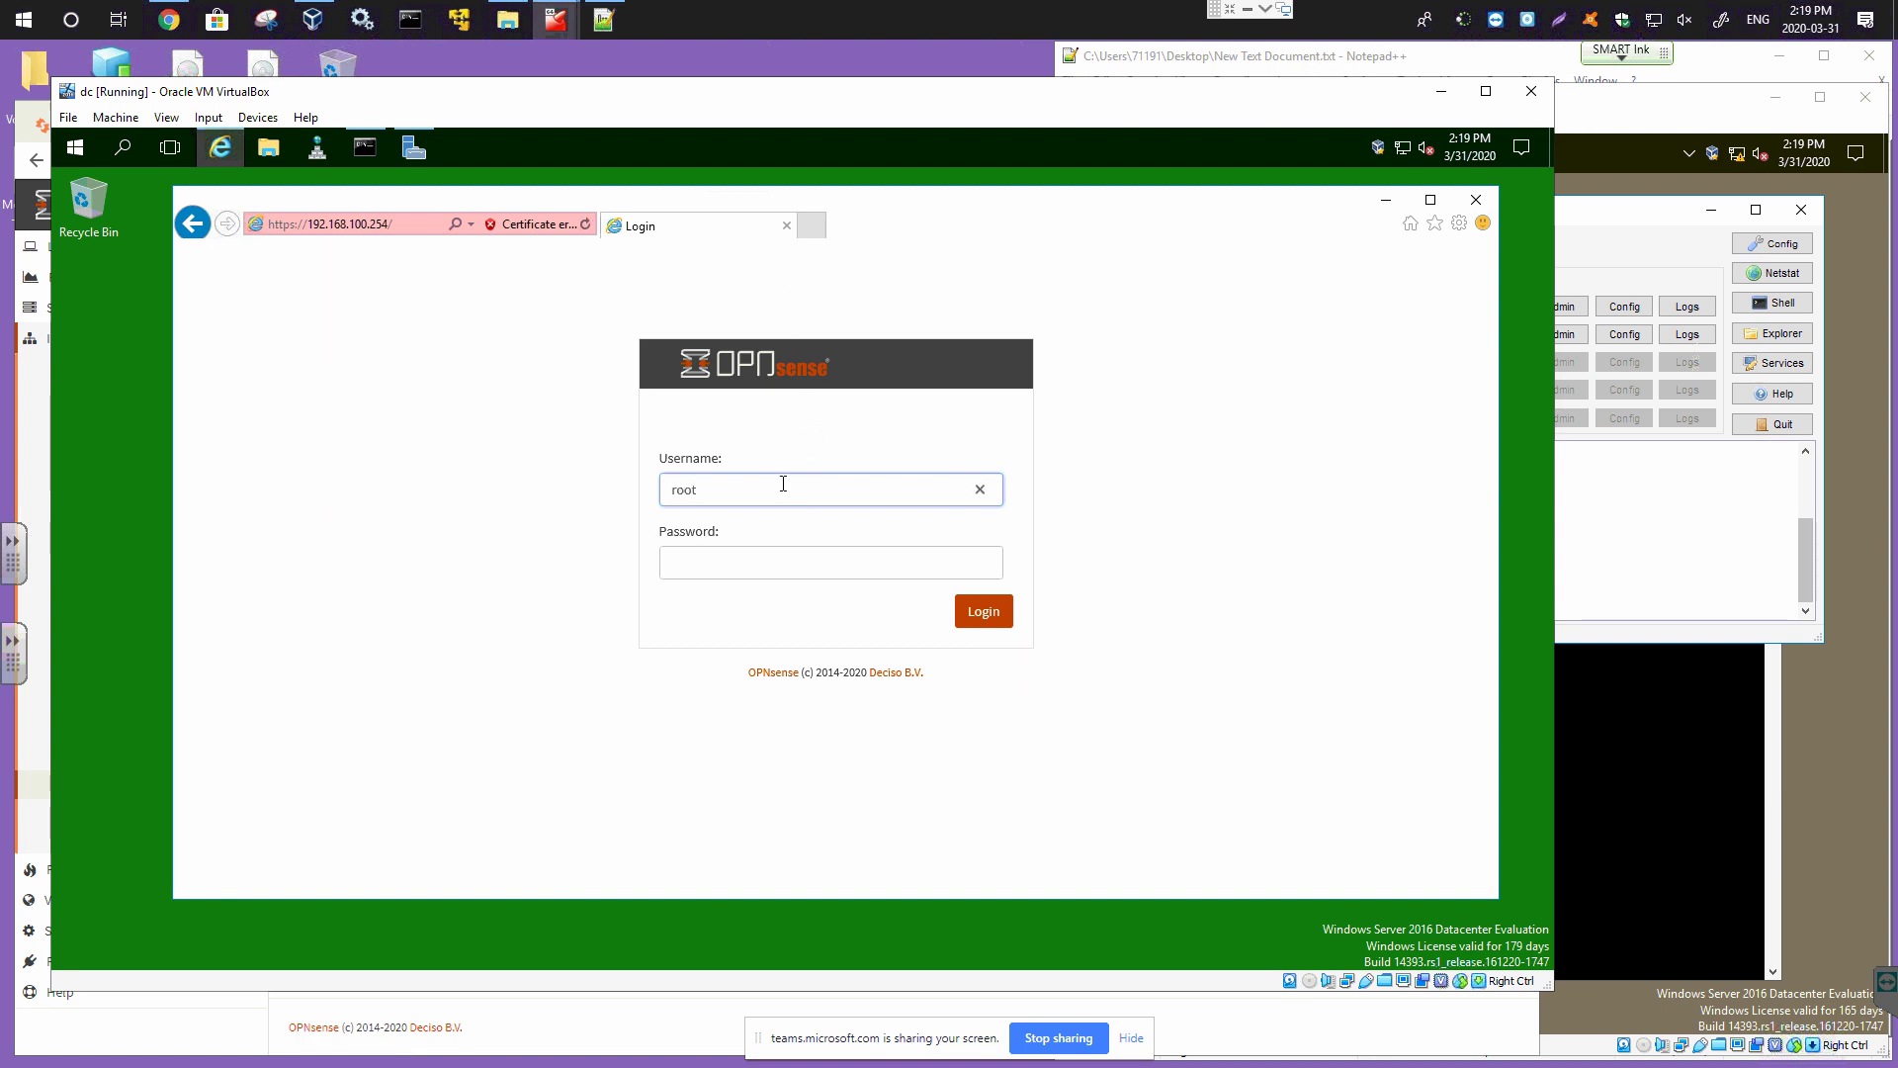
key(Tab)
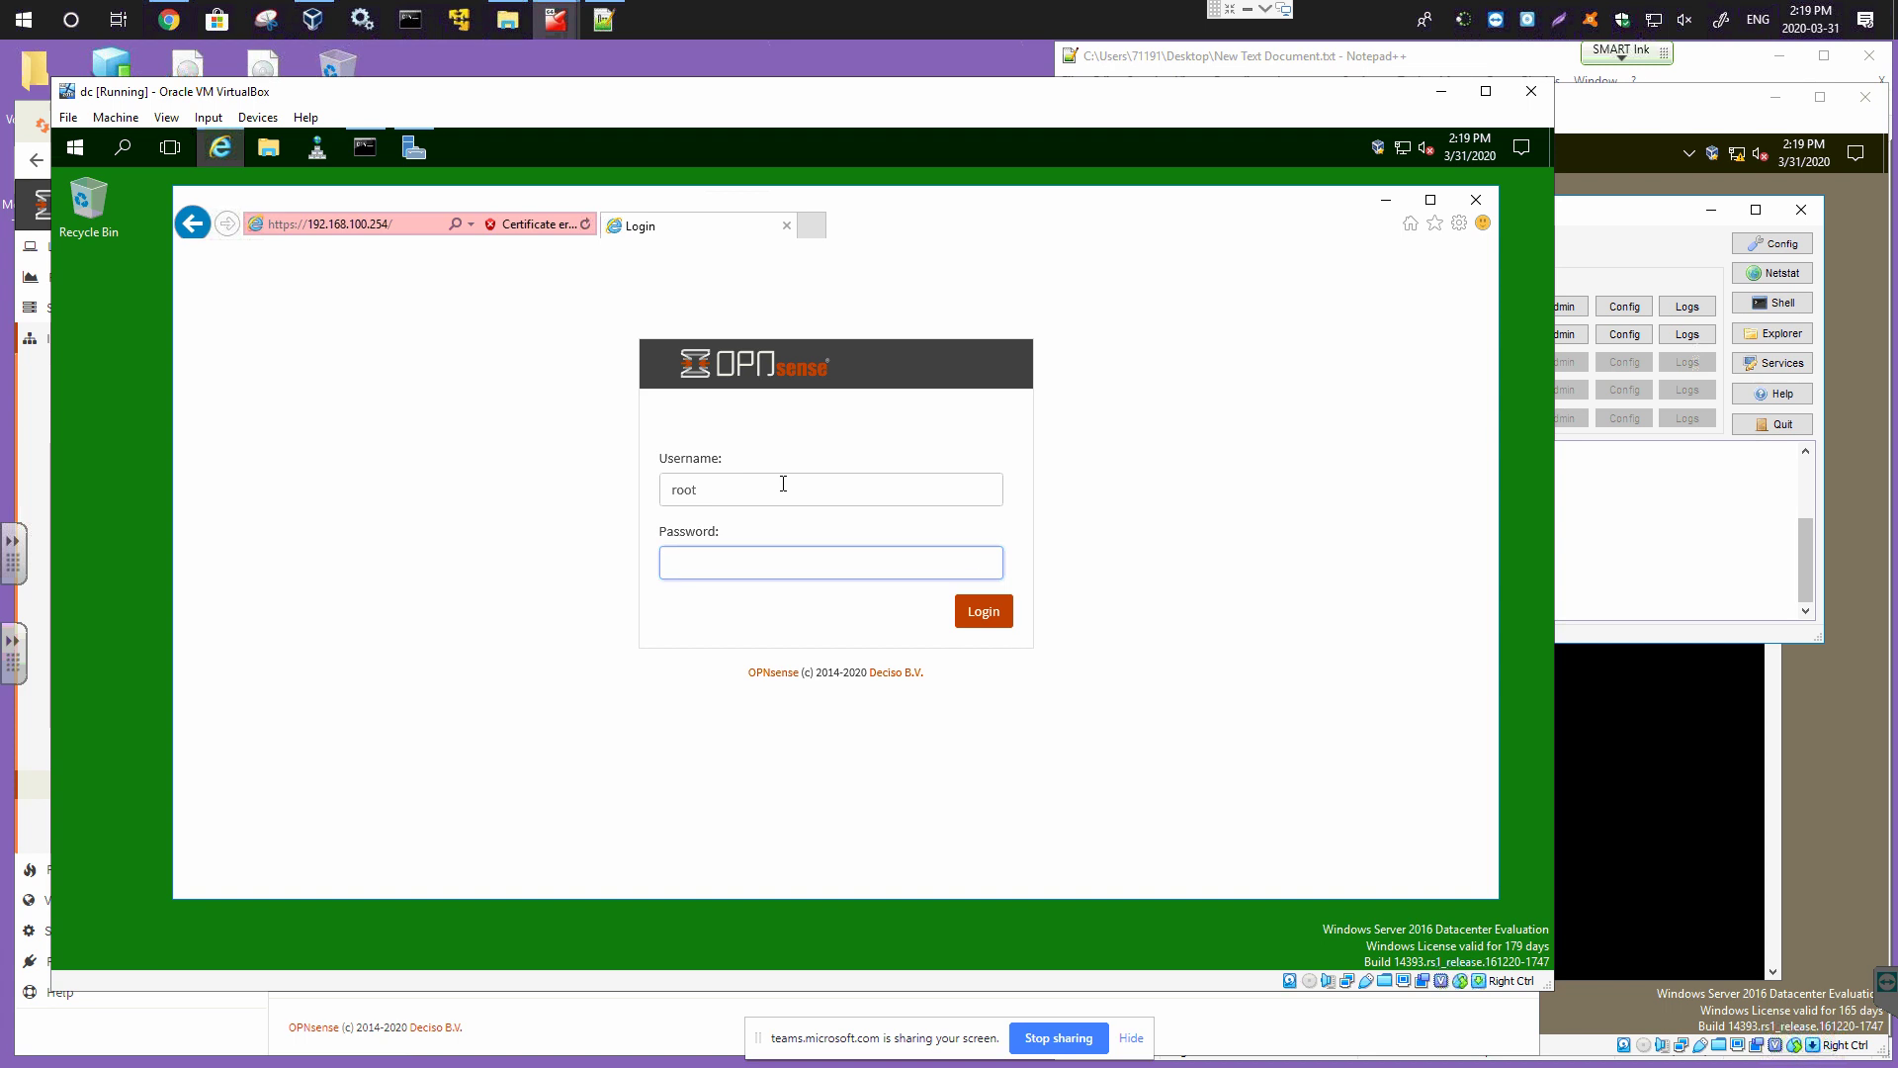
key(Return)
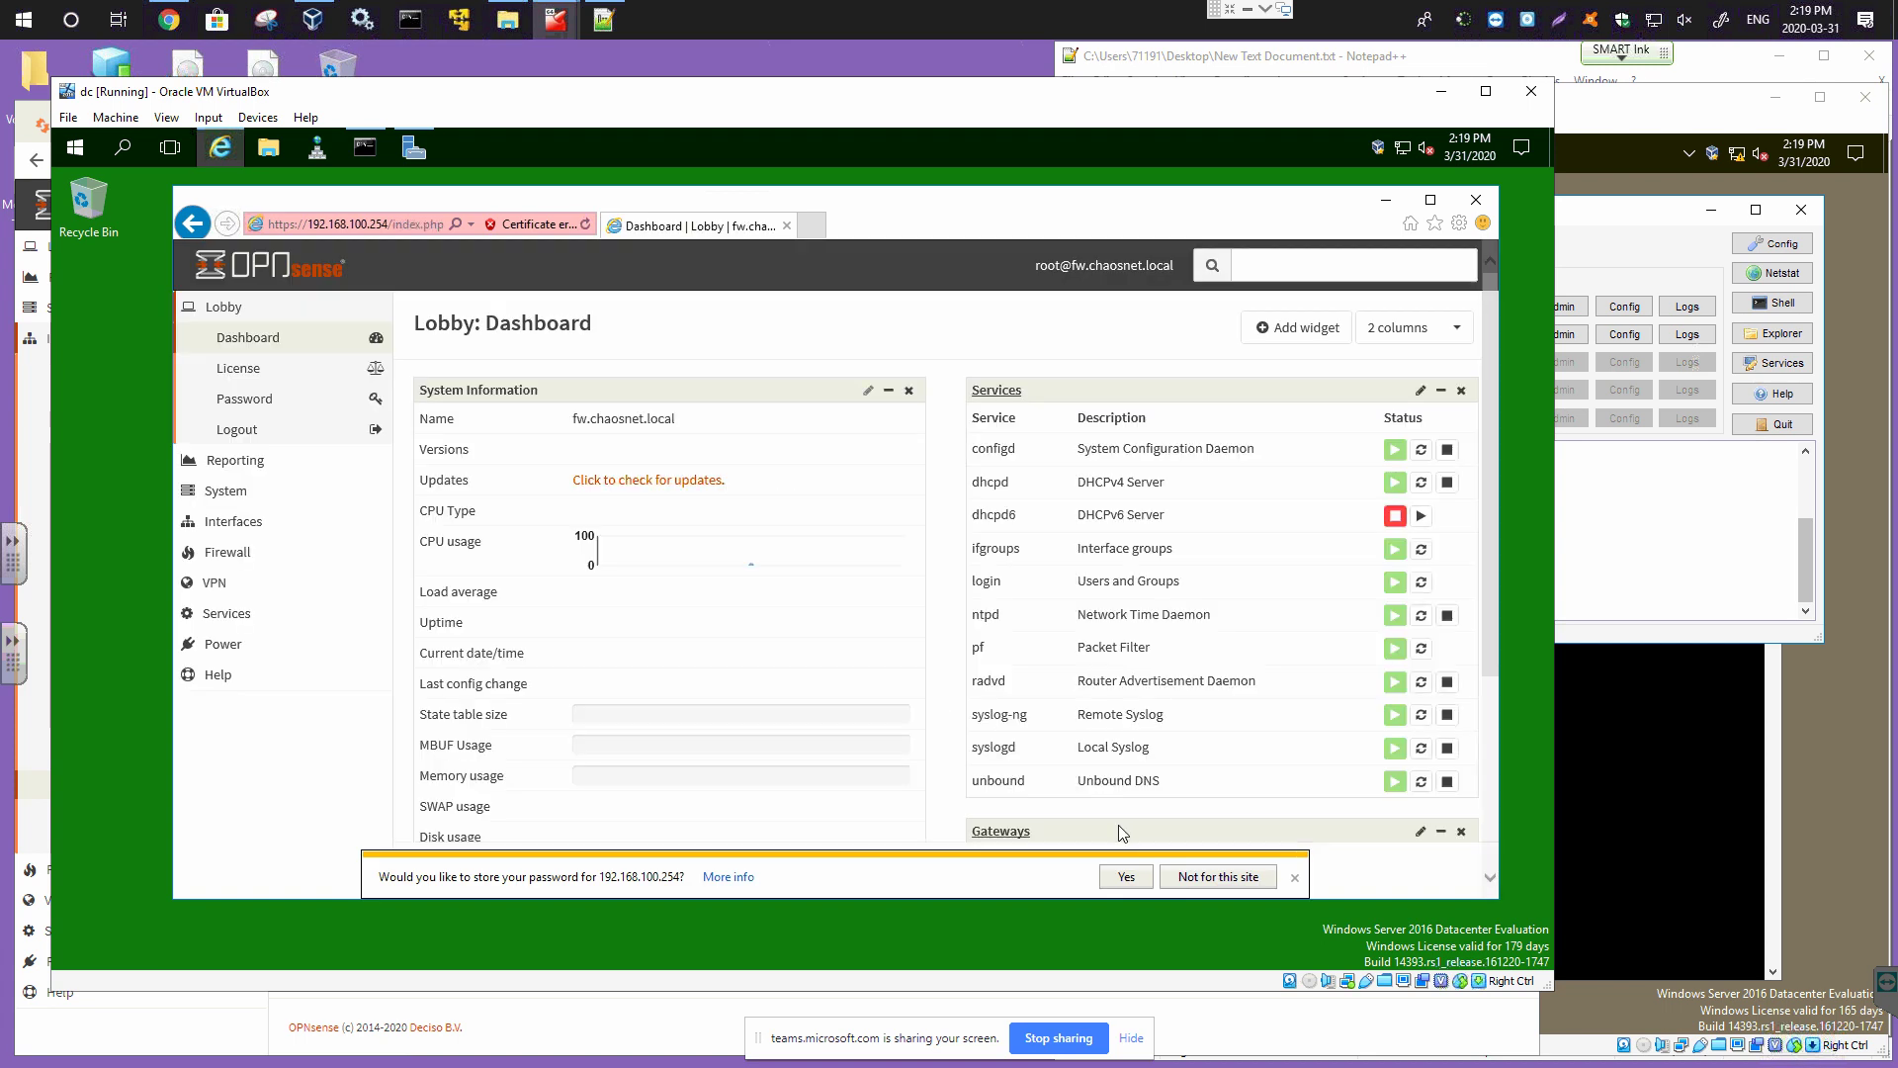
click(1127, 877)
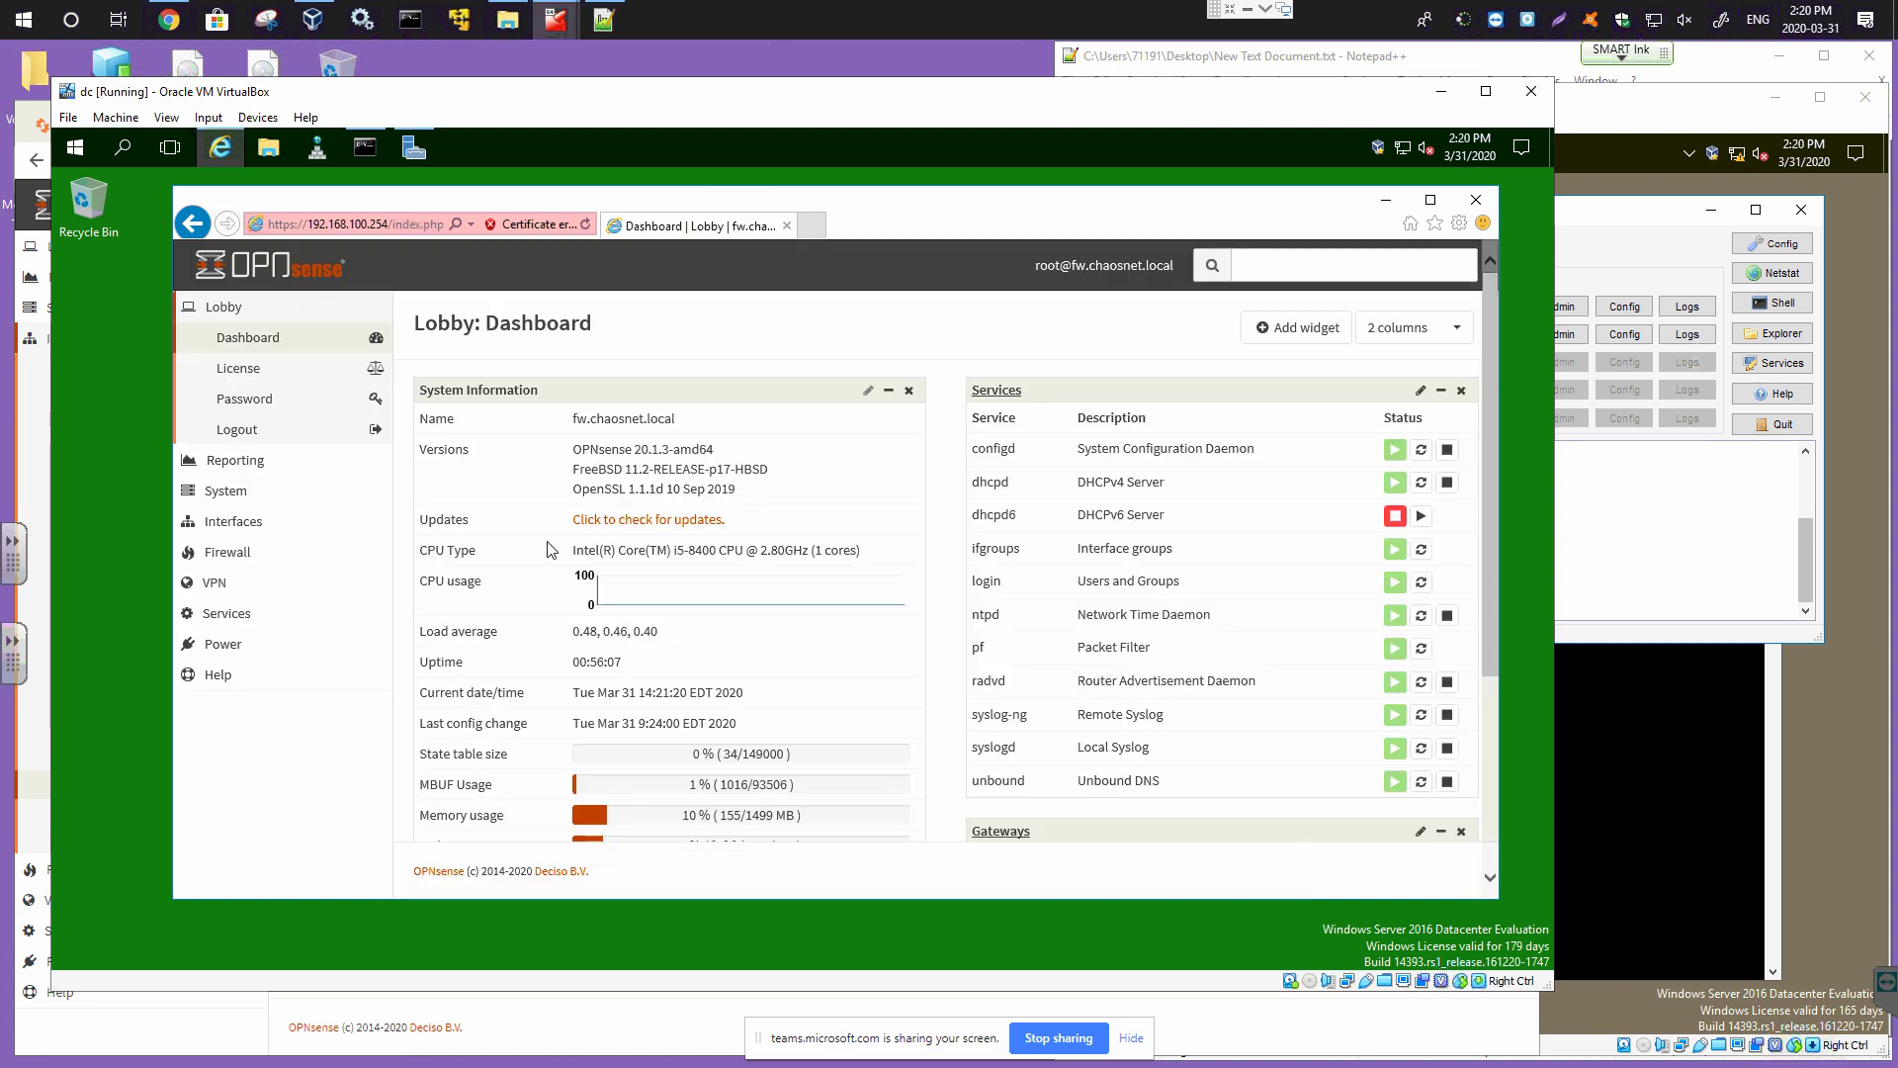
click(807, 226)
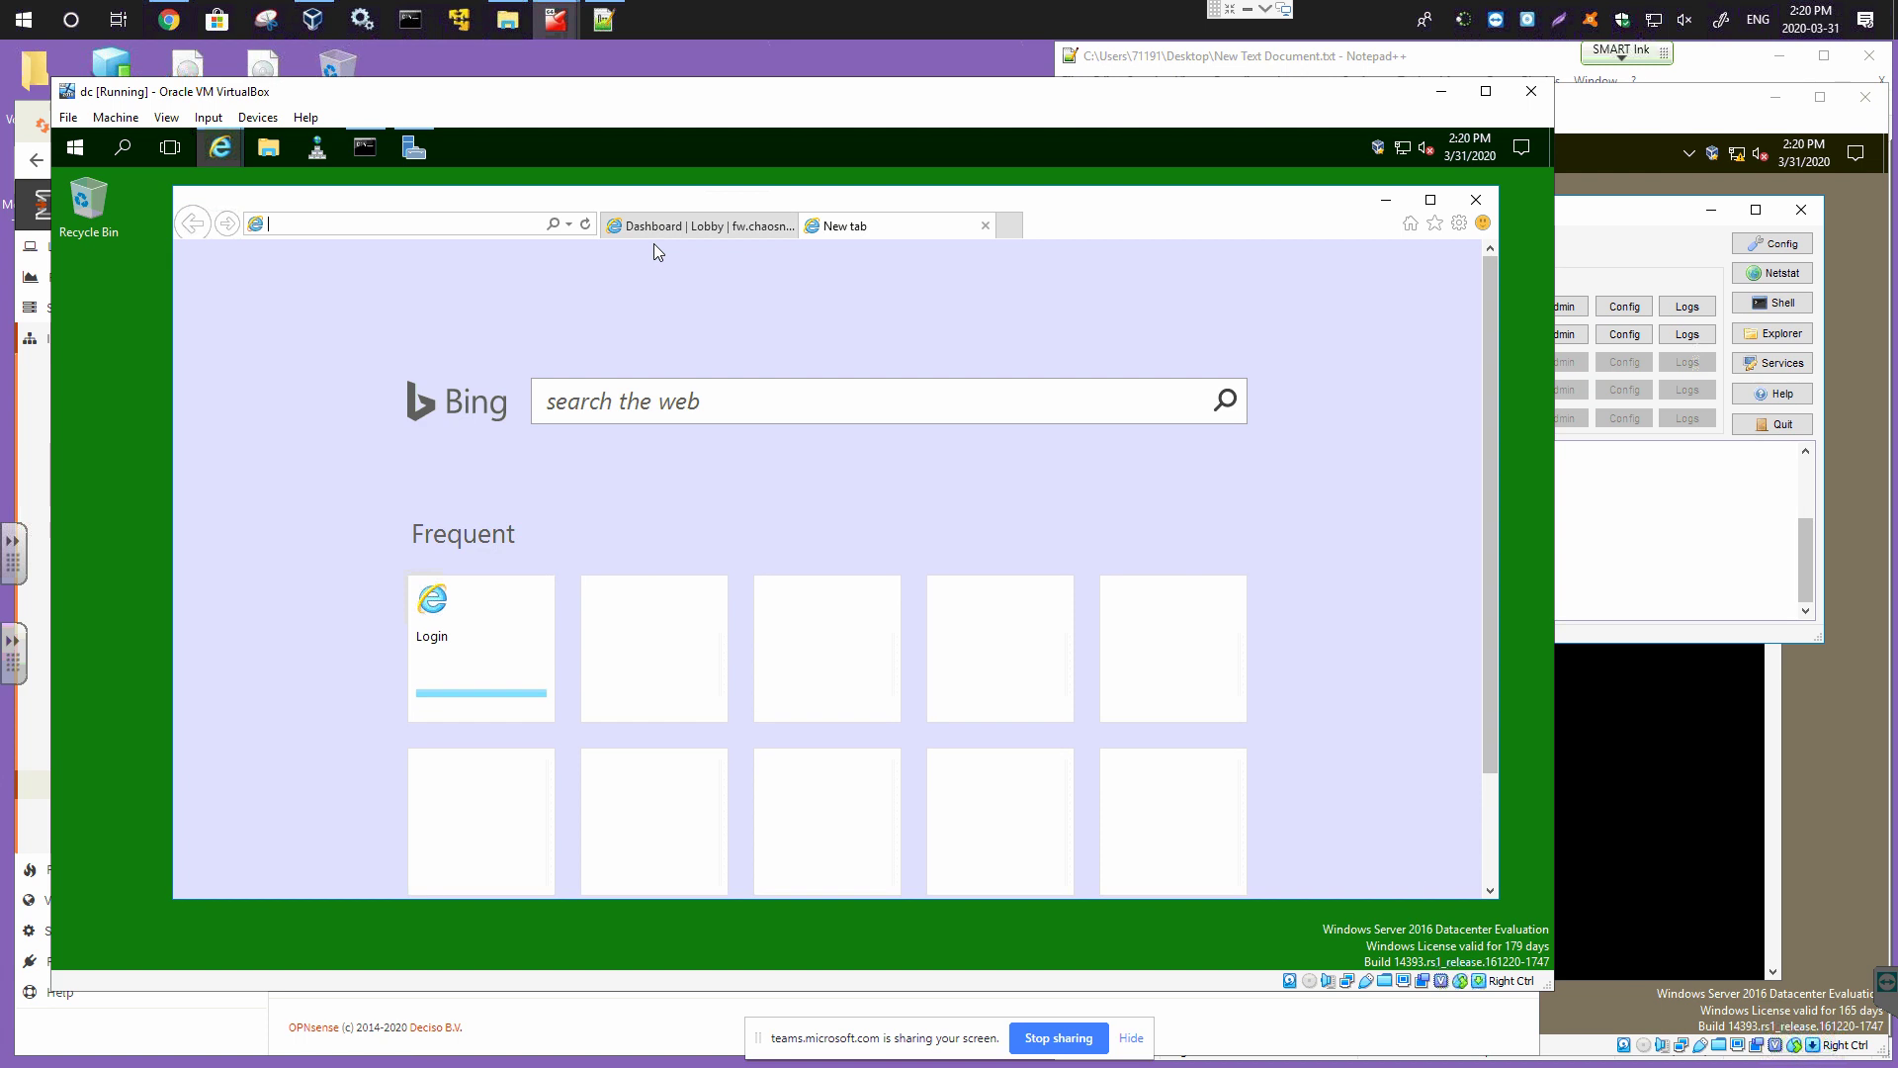
text(192.168.100.254/)
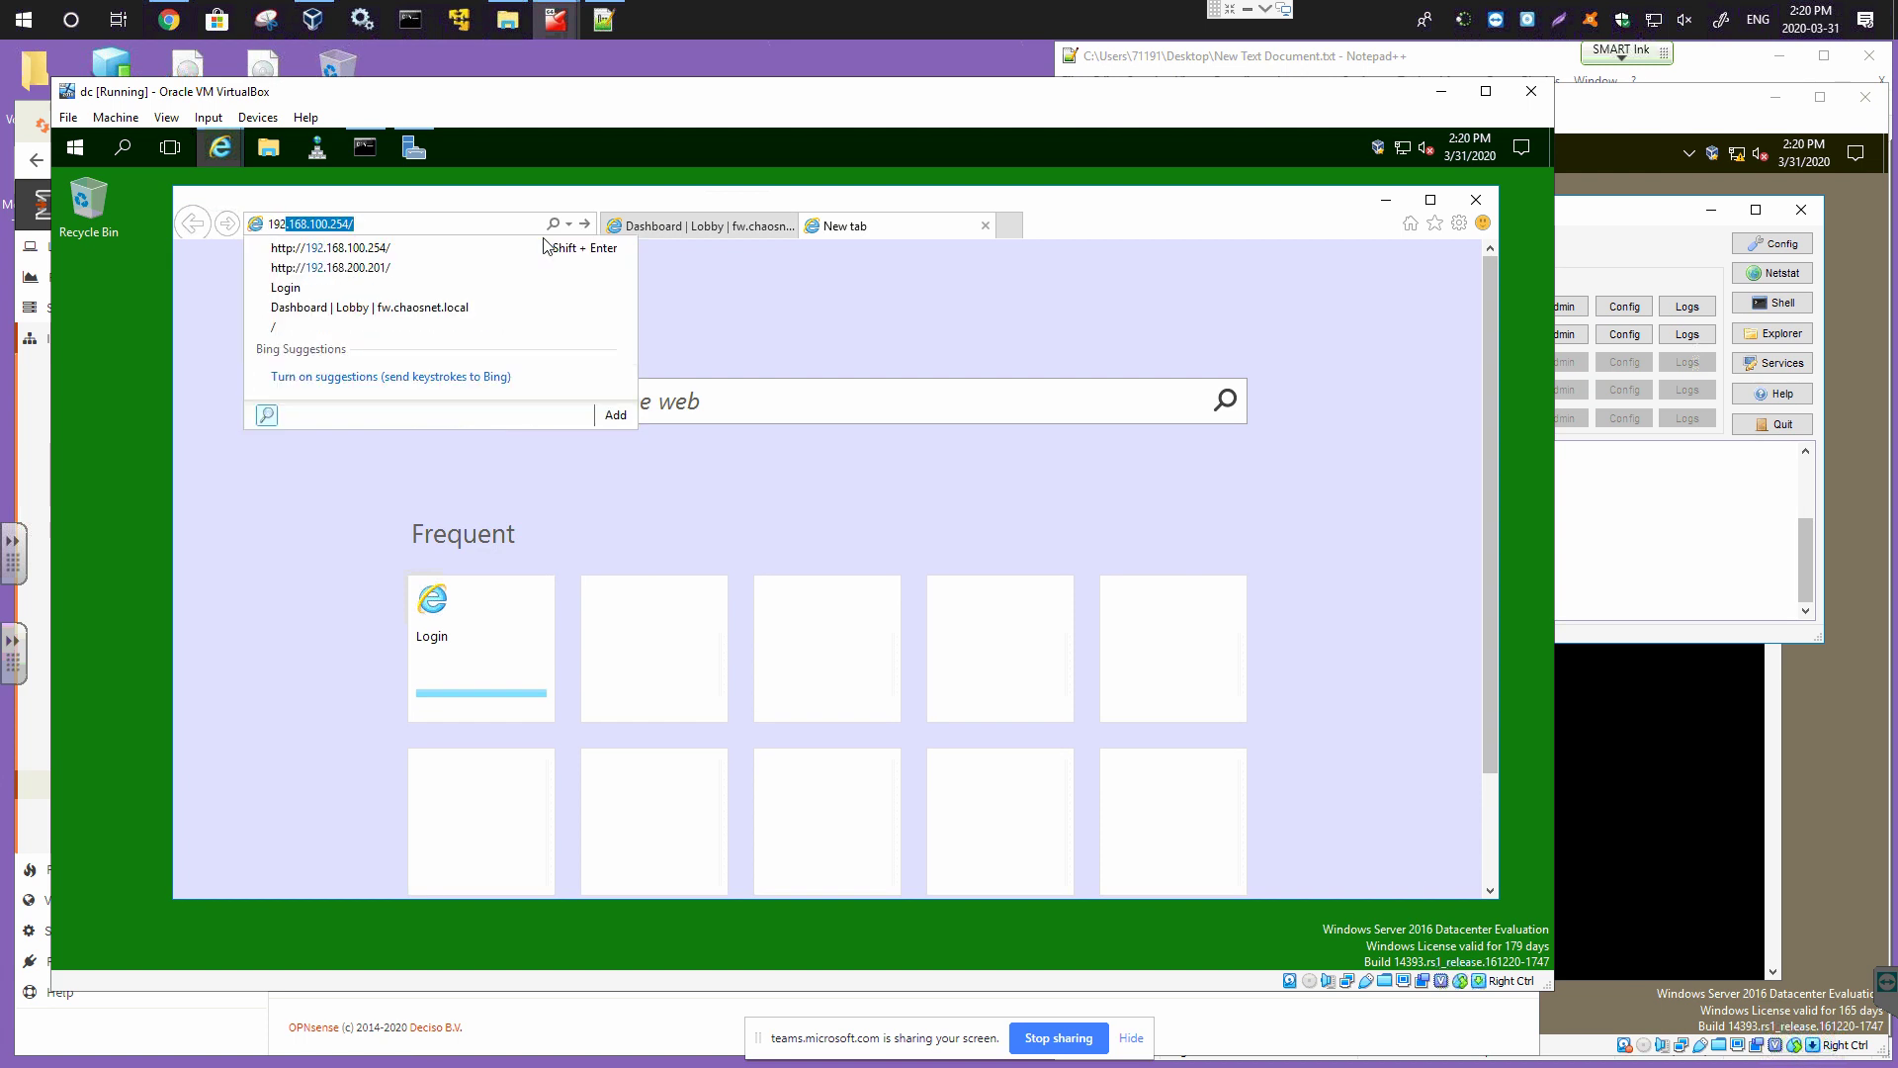
click(415, 270)
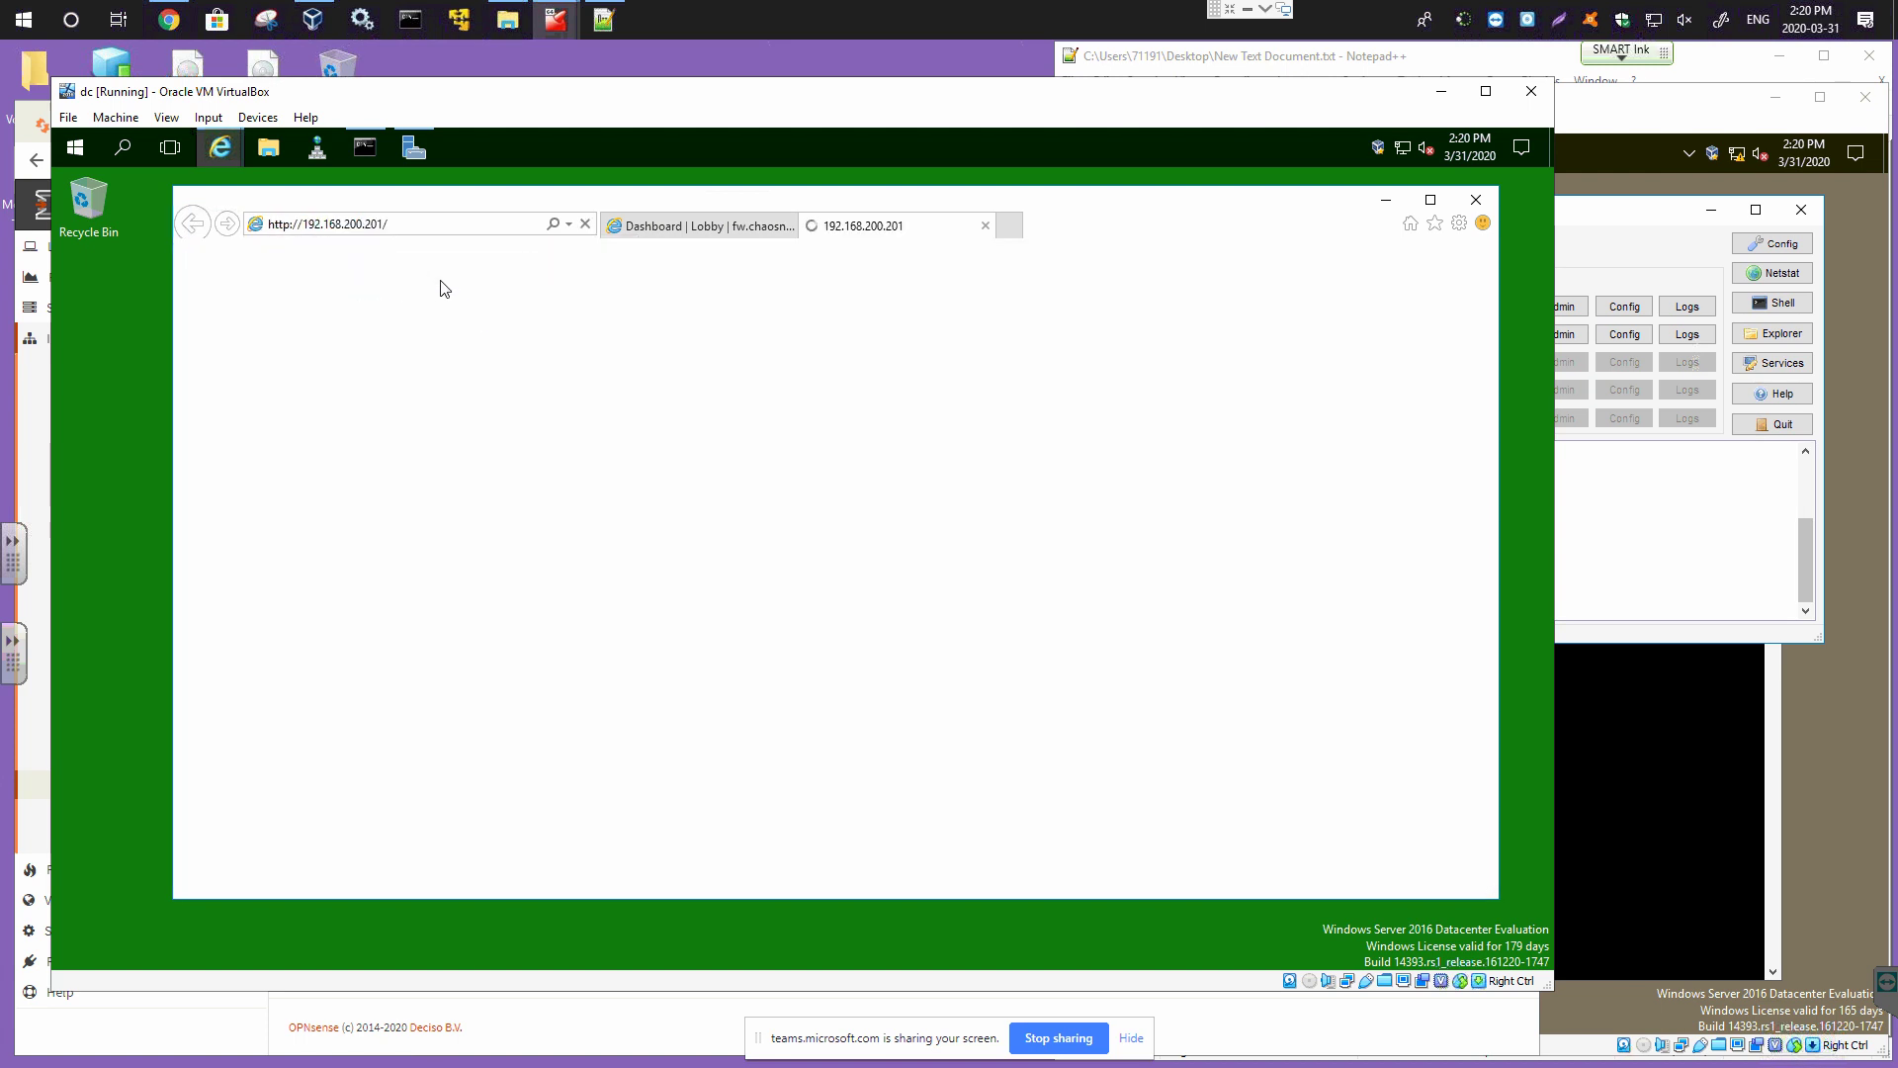
Load 192.168.200.200 in another new browser tab on the dc virtual machine.
click(1010, 225)
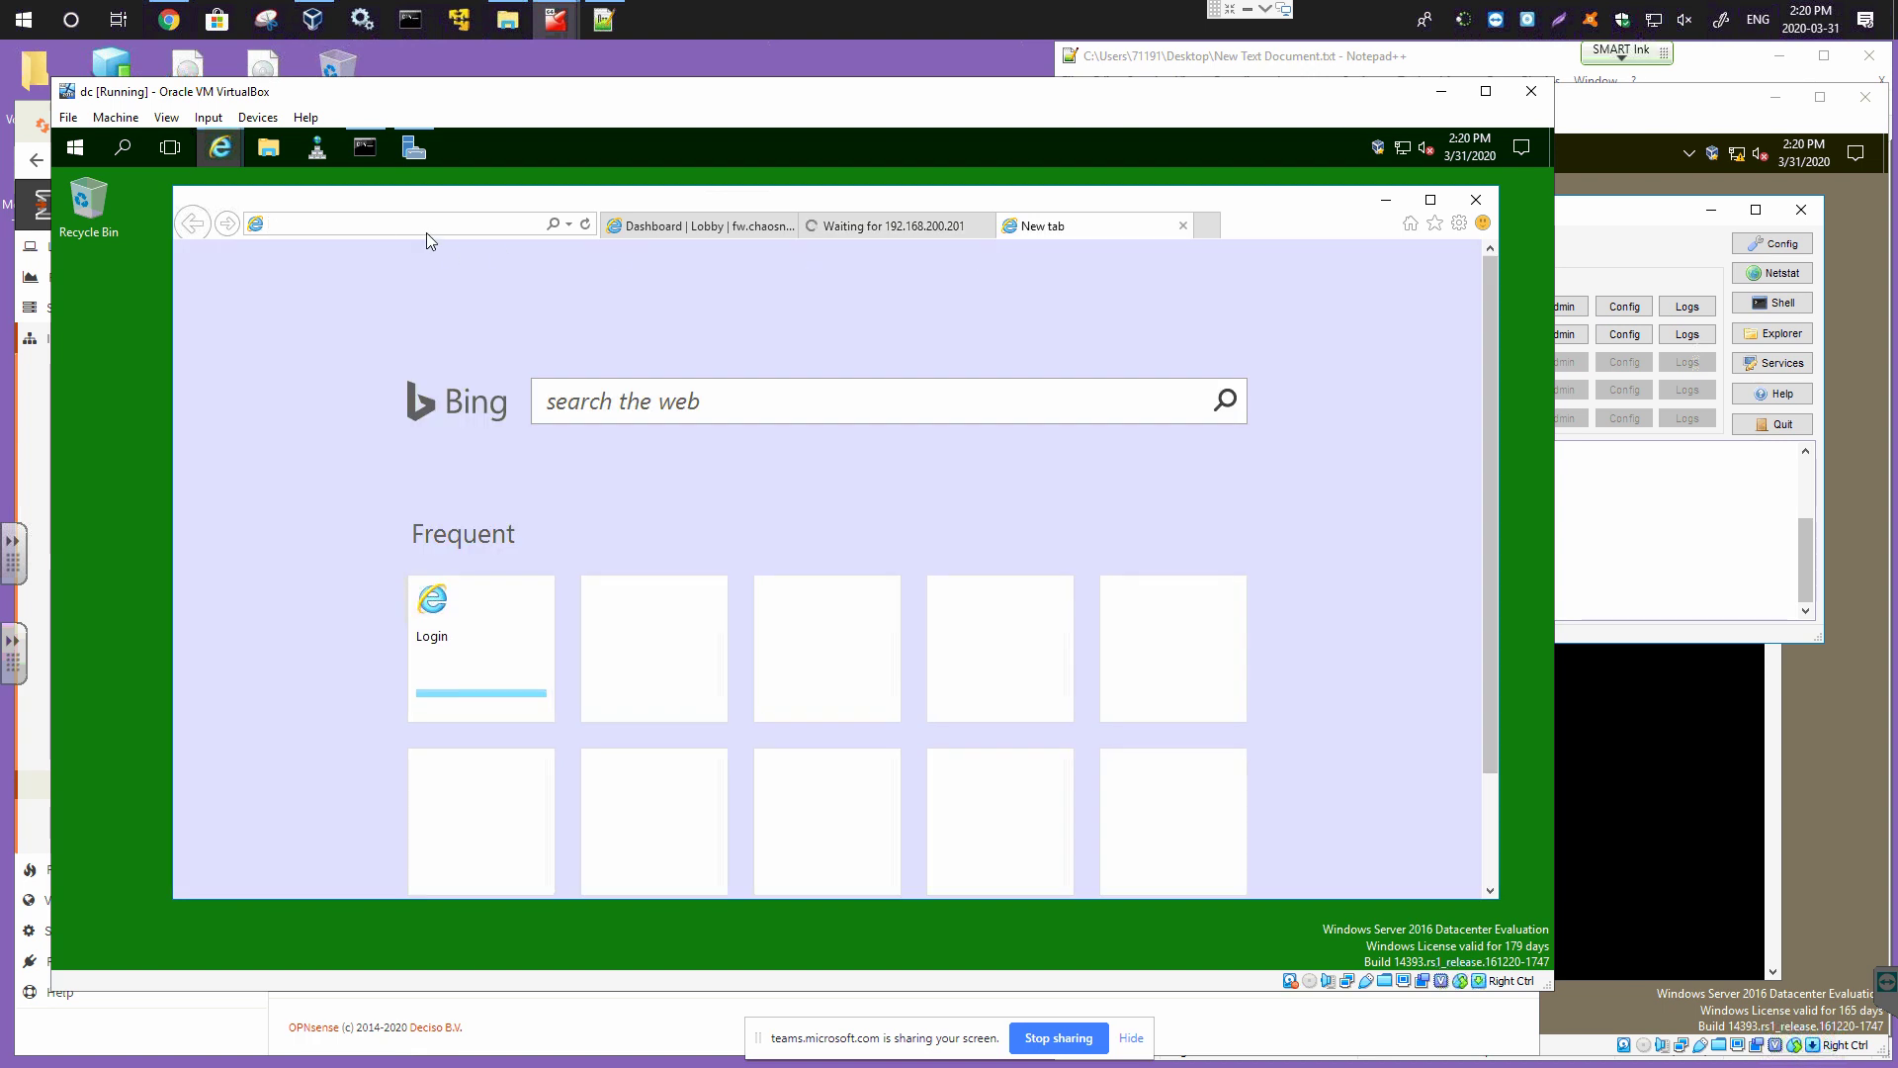
text(1)
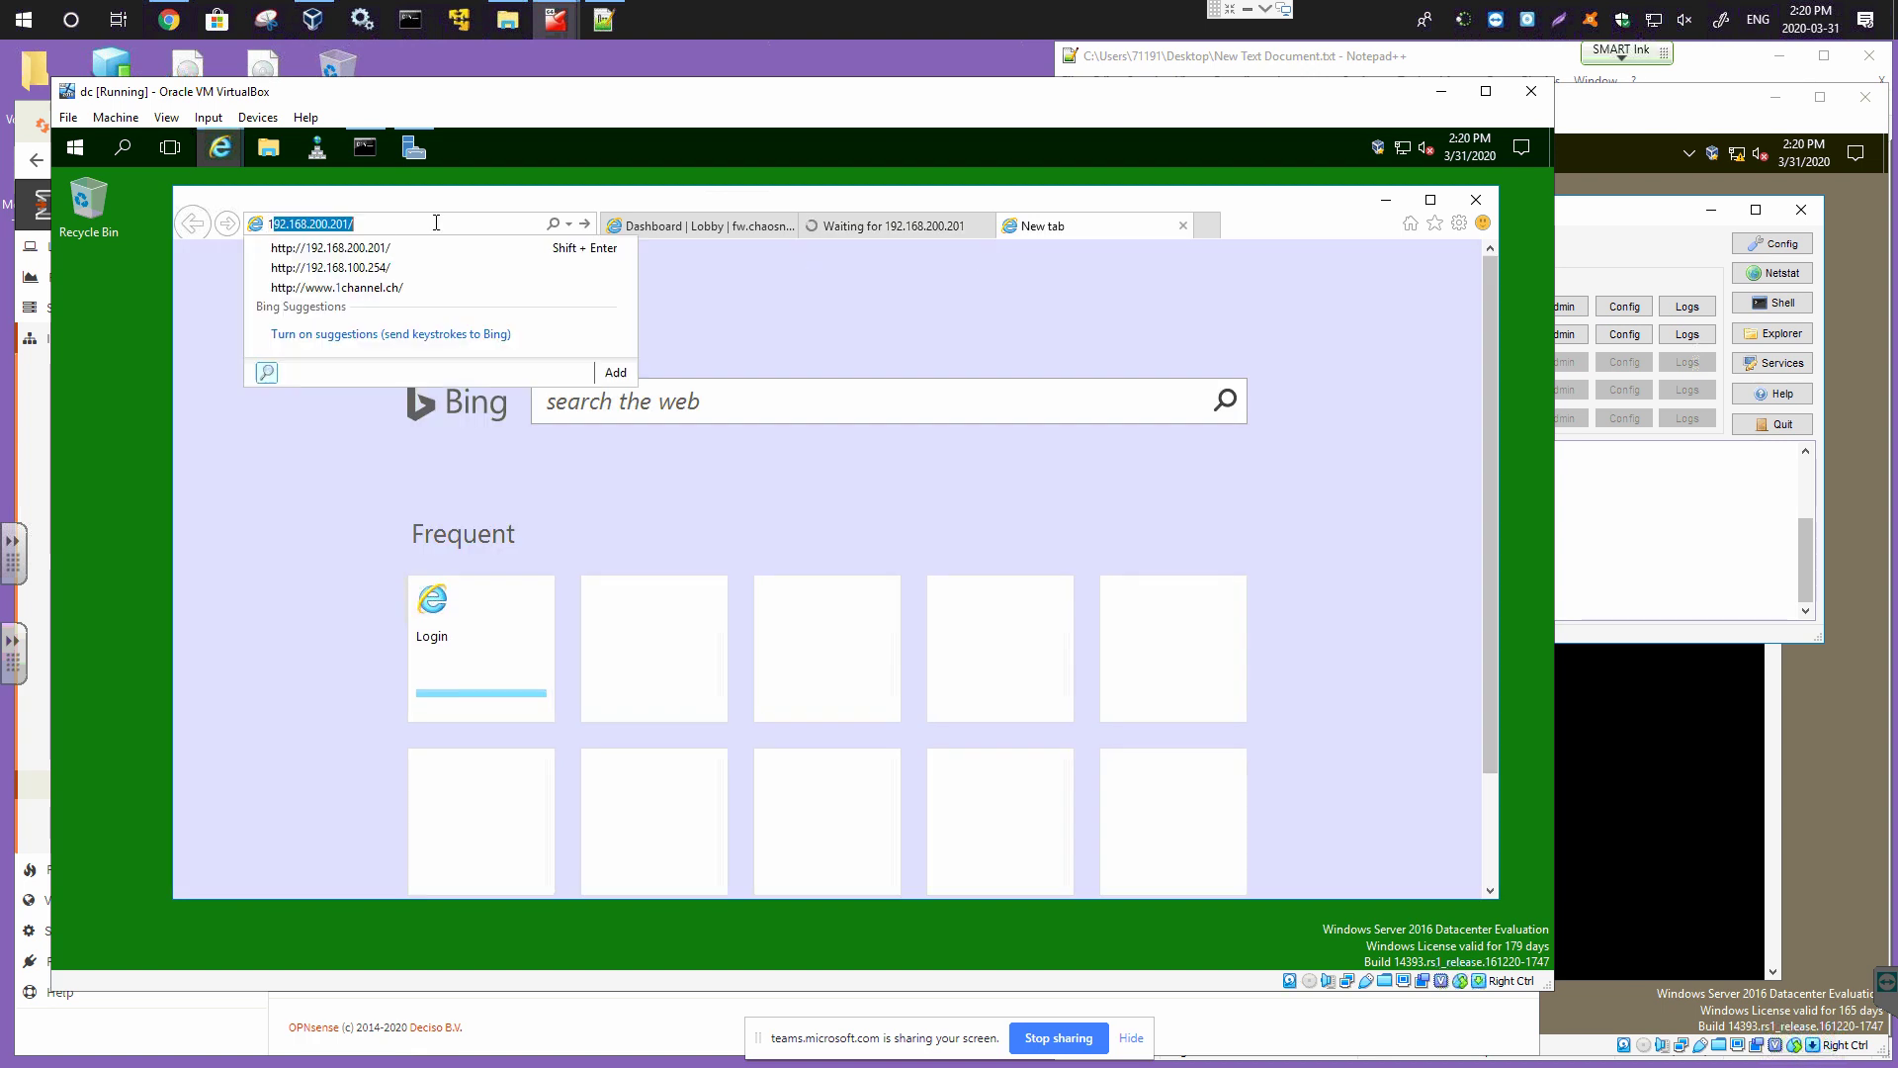
text(92)
key(End)
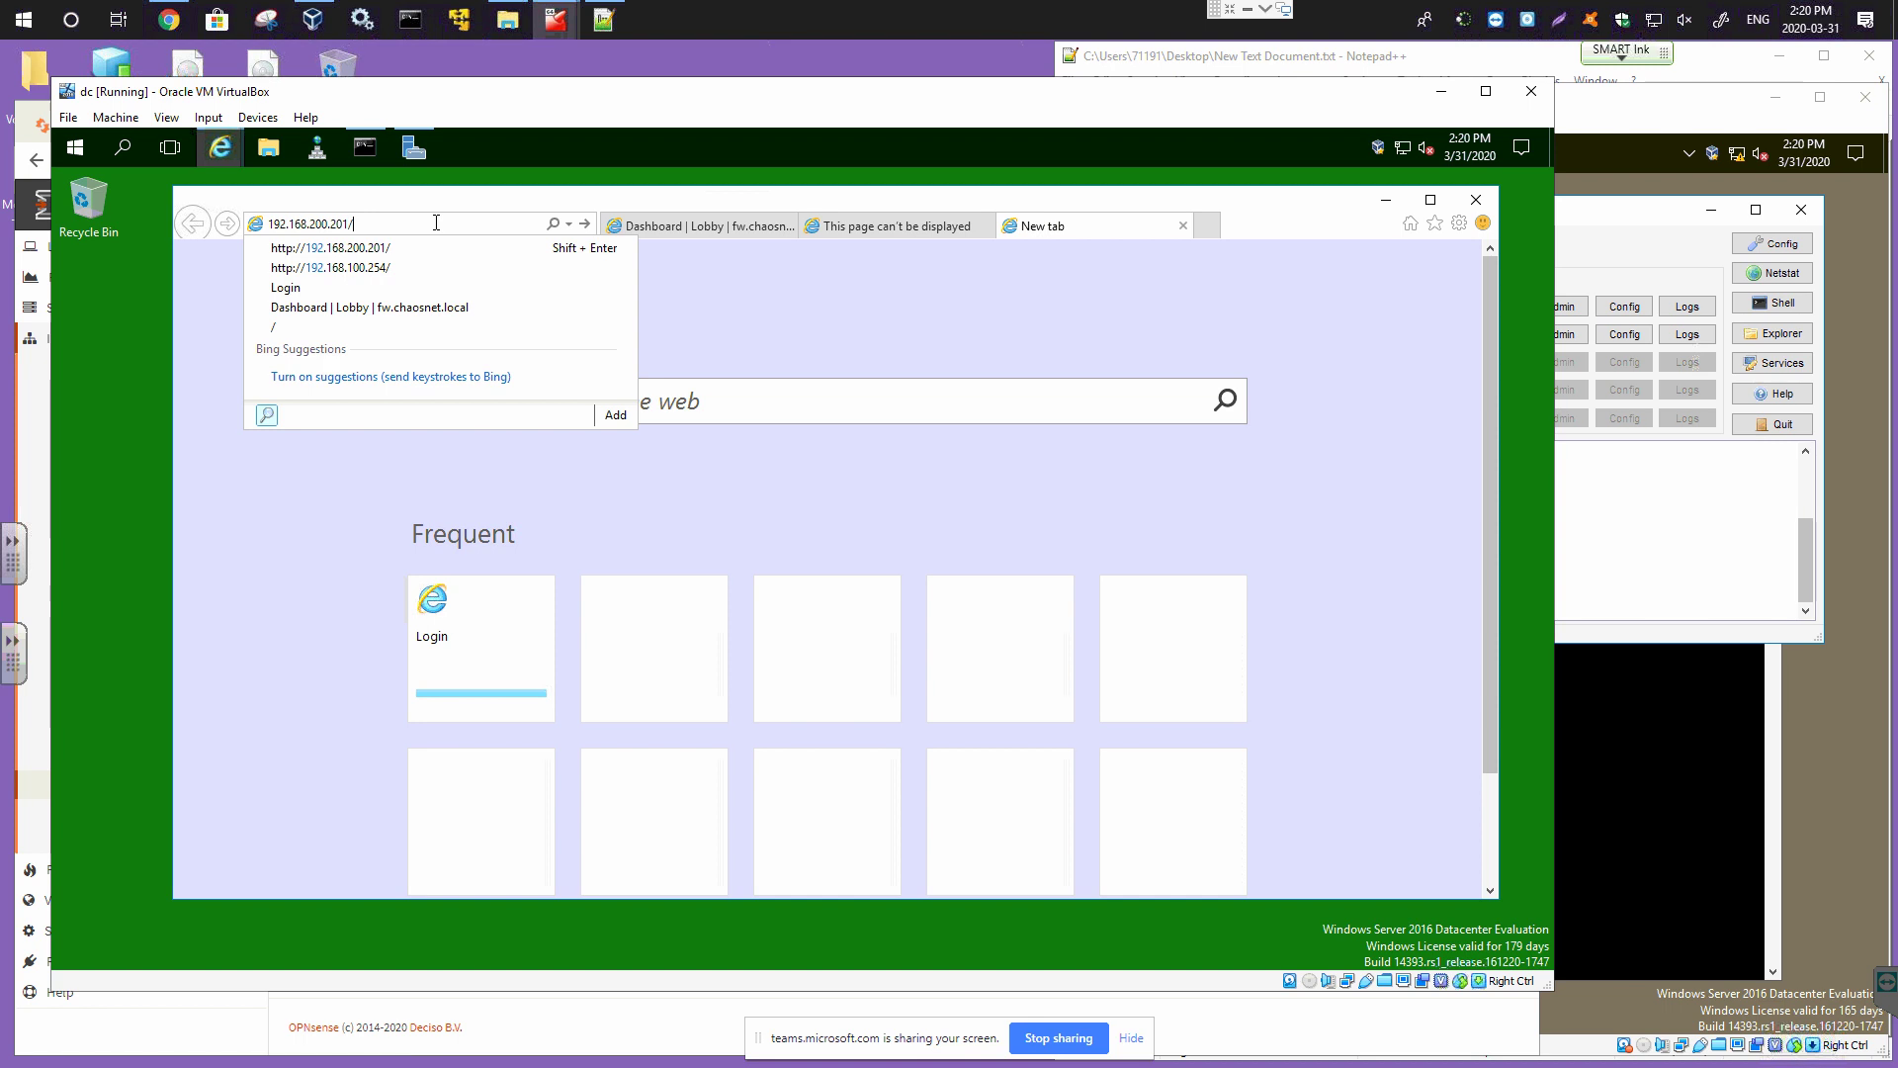
key(BackSpace)
key(BackSpace)
key(BackSpace)
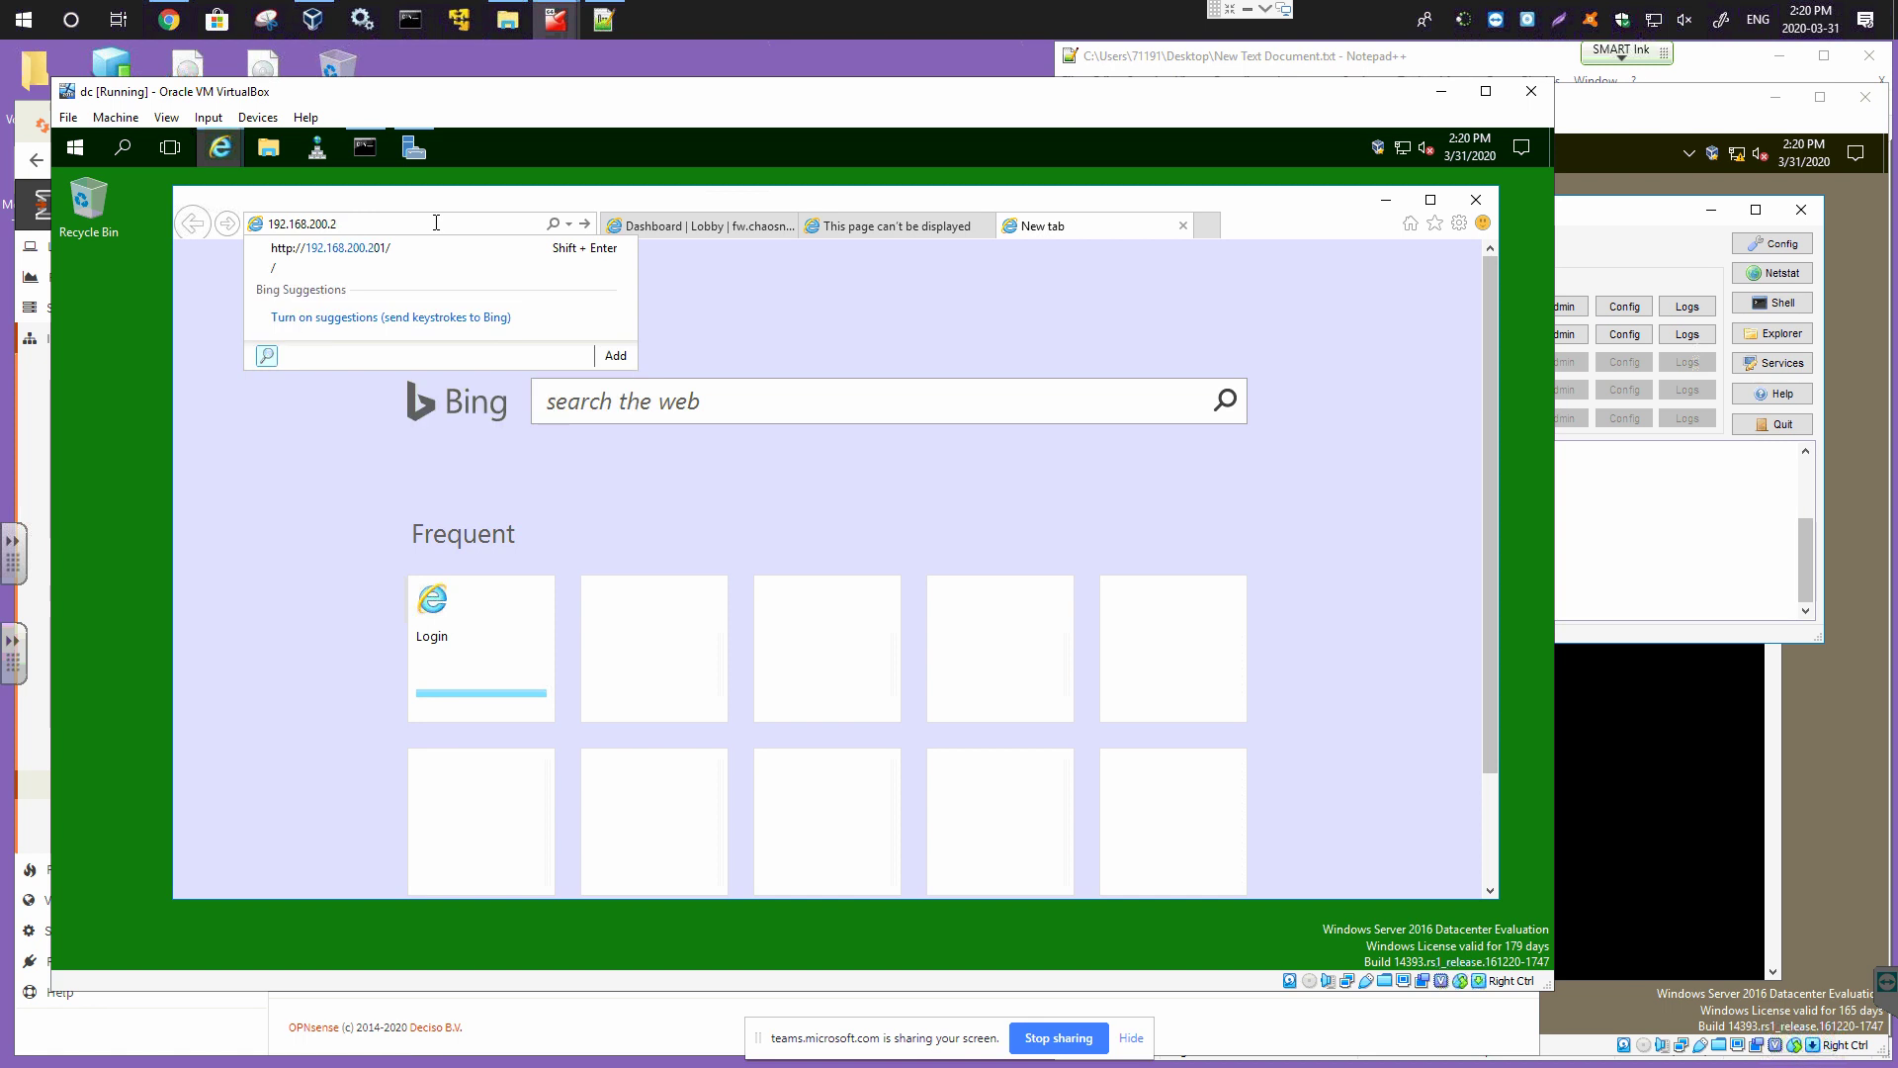
text(00)
key(Return)
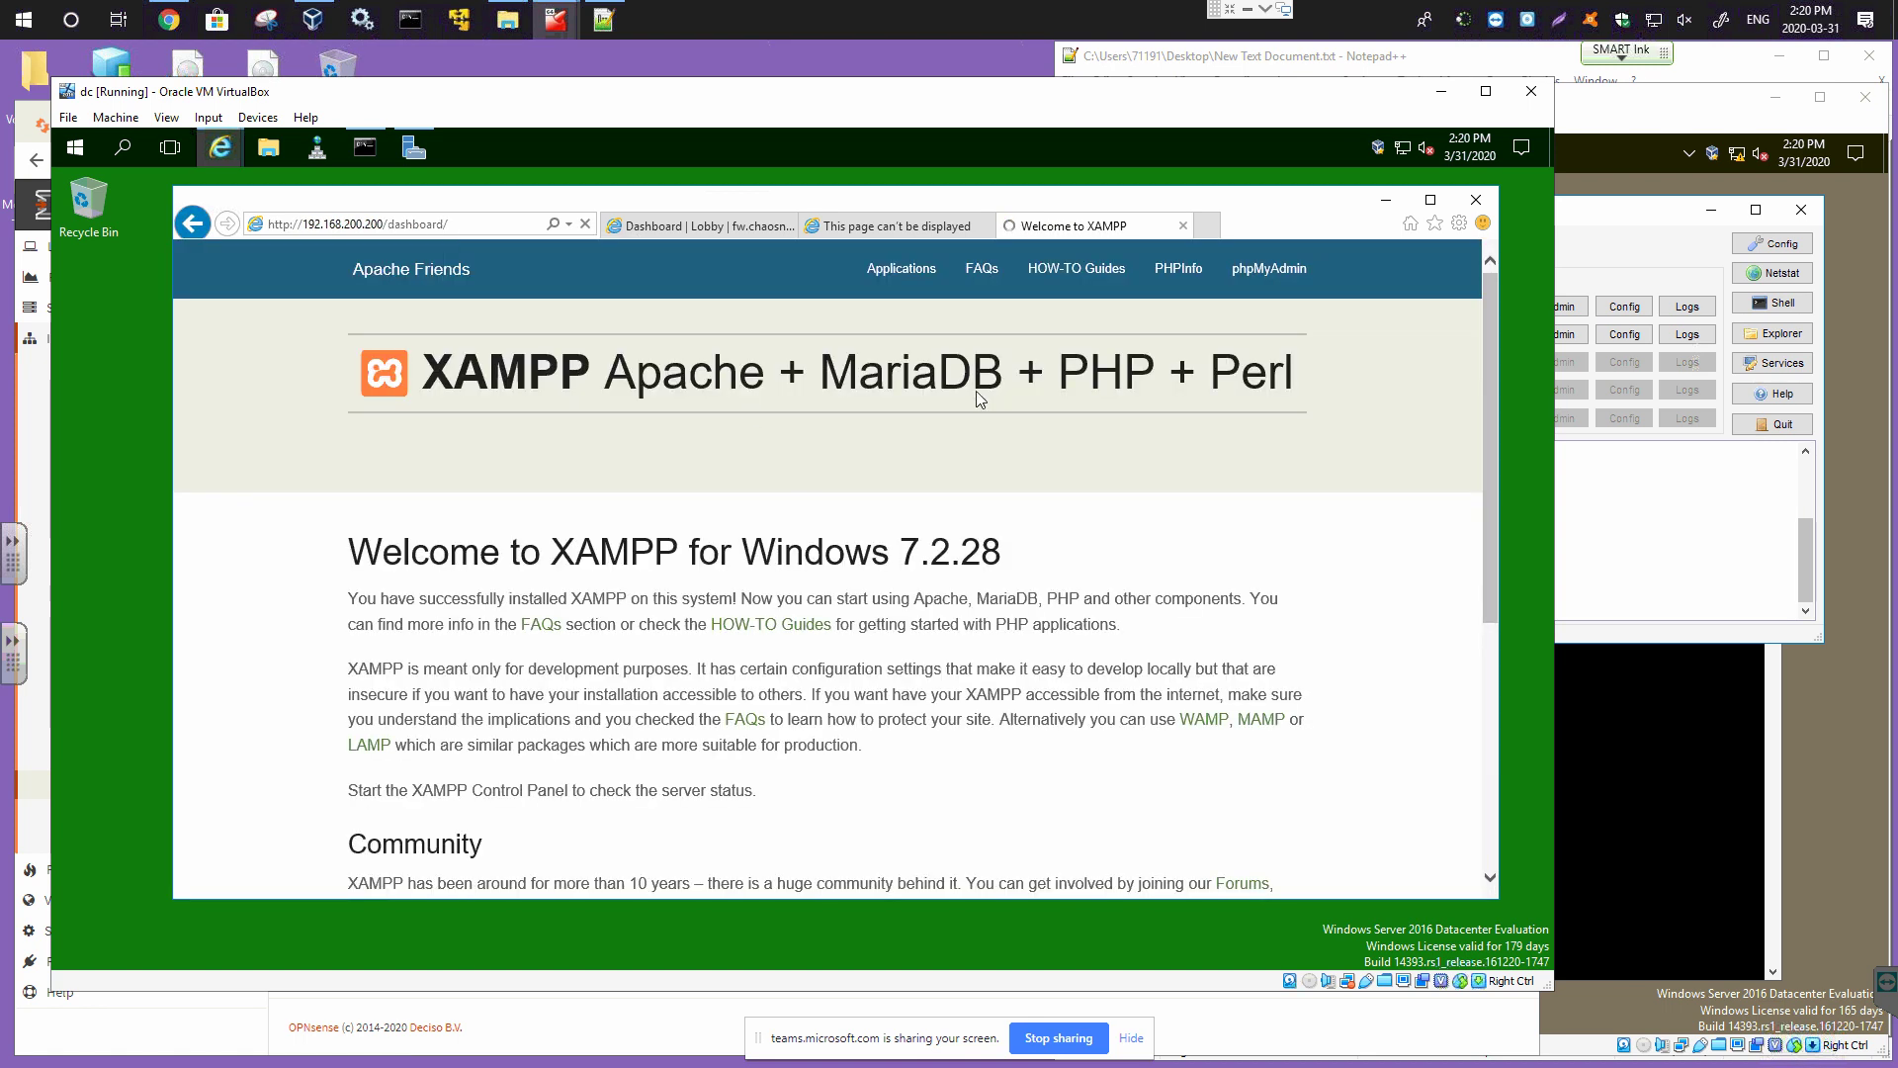
Minimize the dc virtual machine and open the firewall aliases page in OPNsense on the host.
drag(1301, 206, 1275, 205)
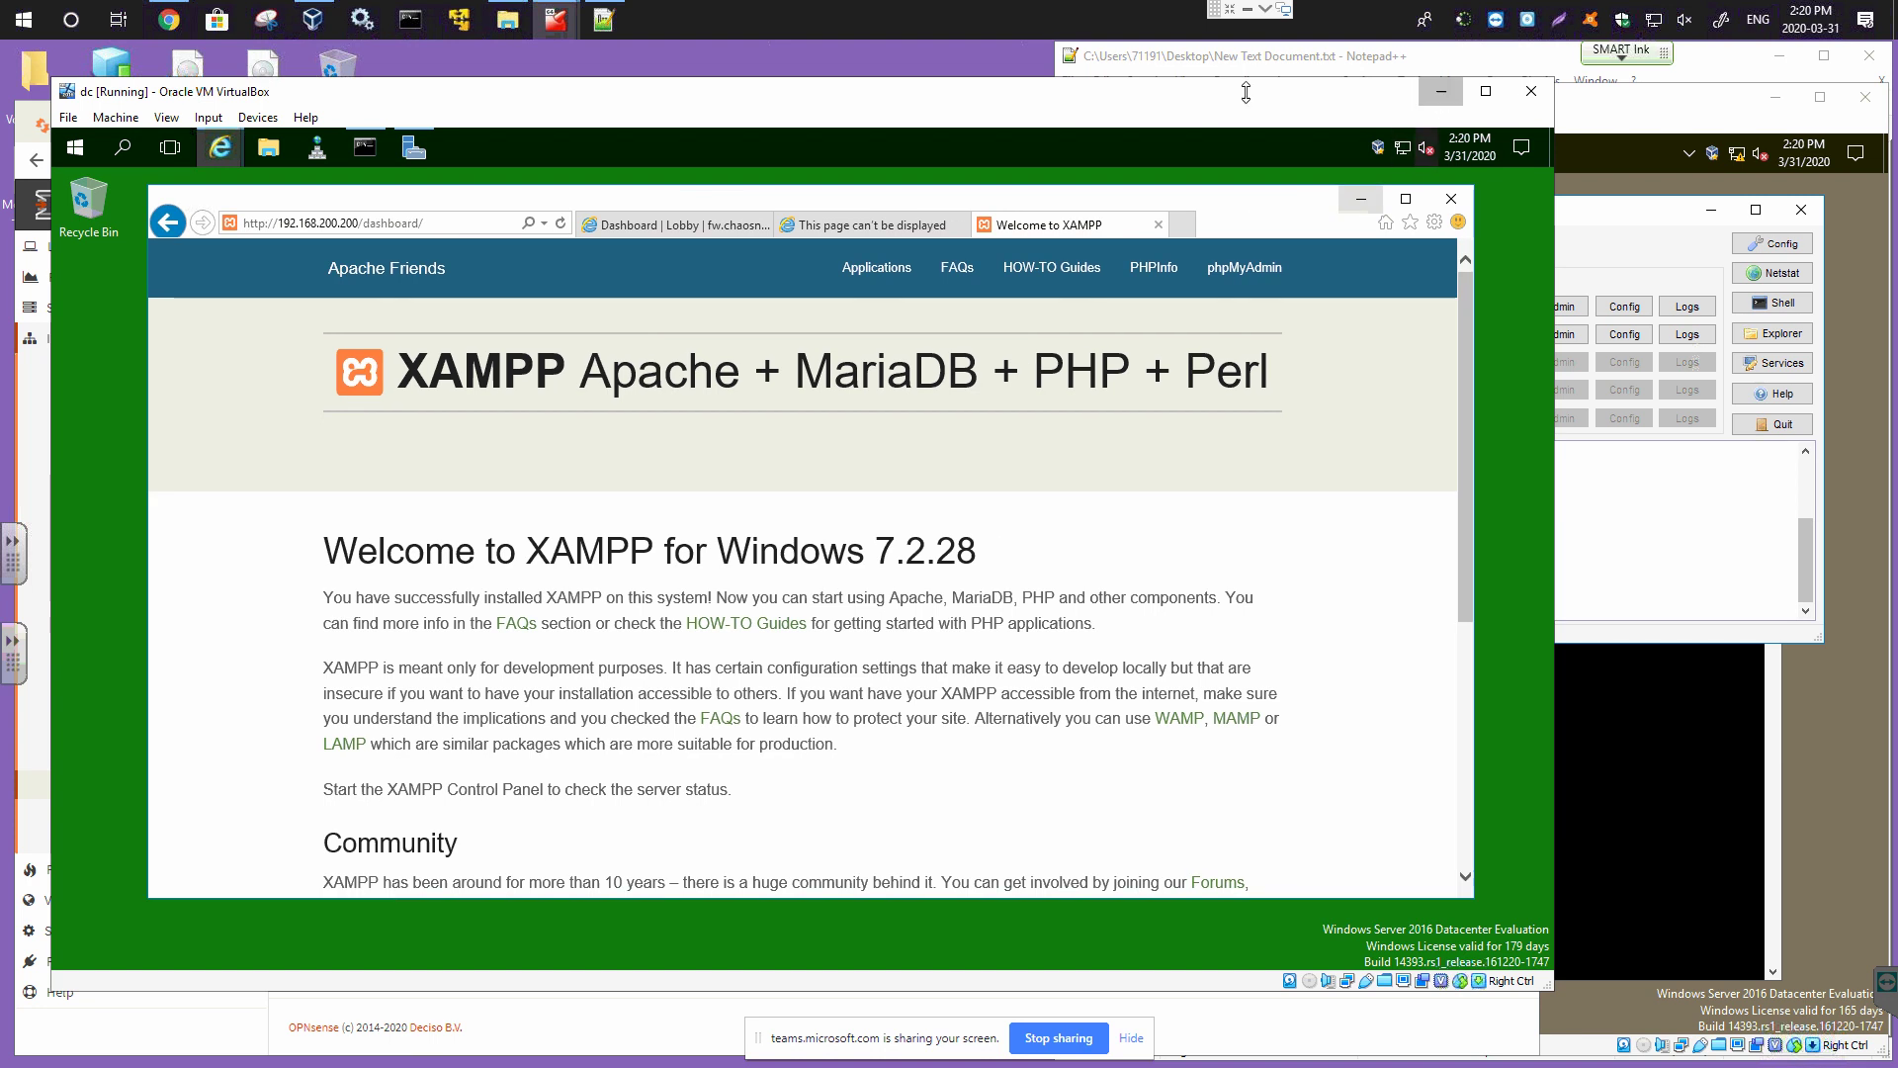
click(1441, 92)
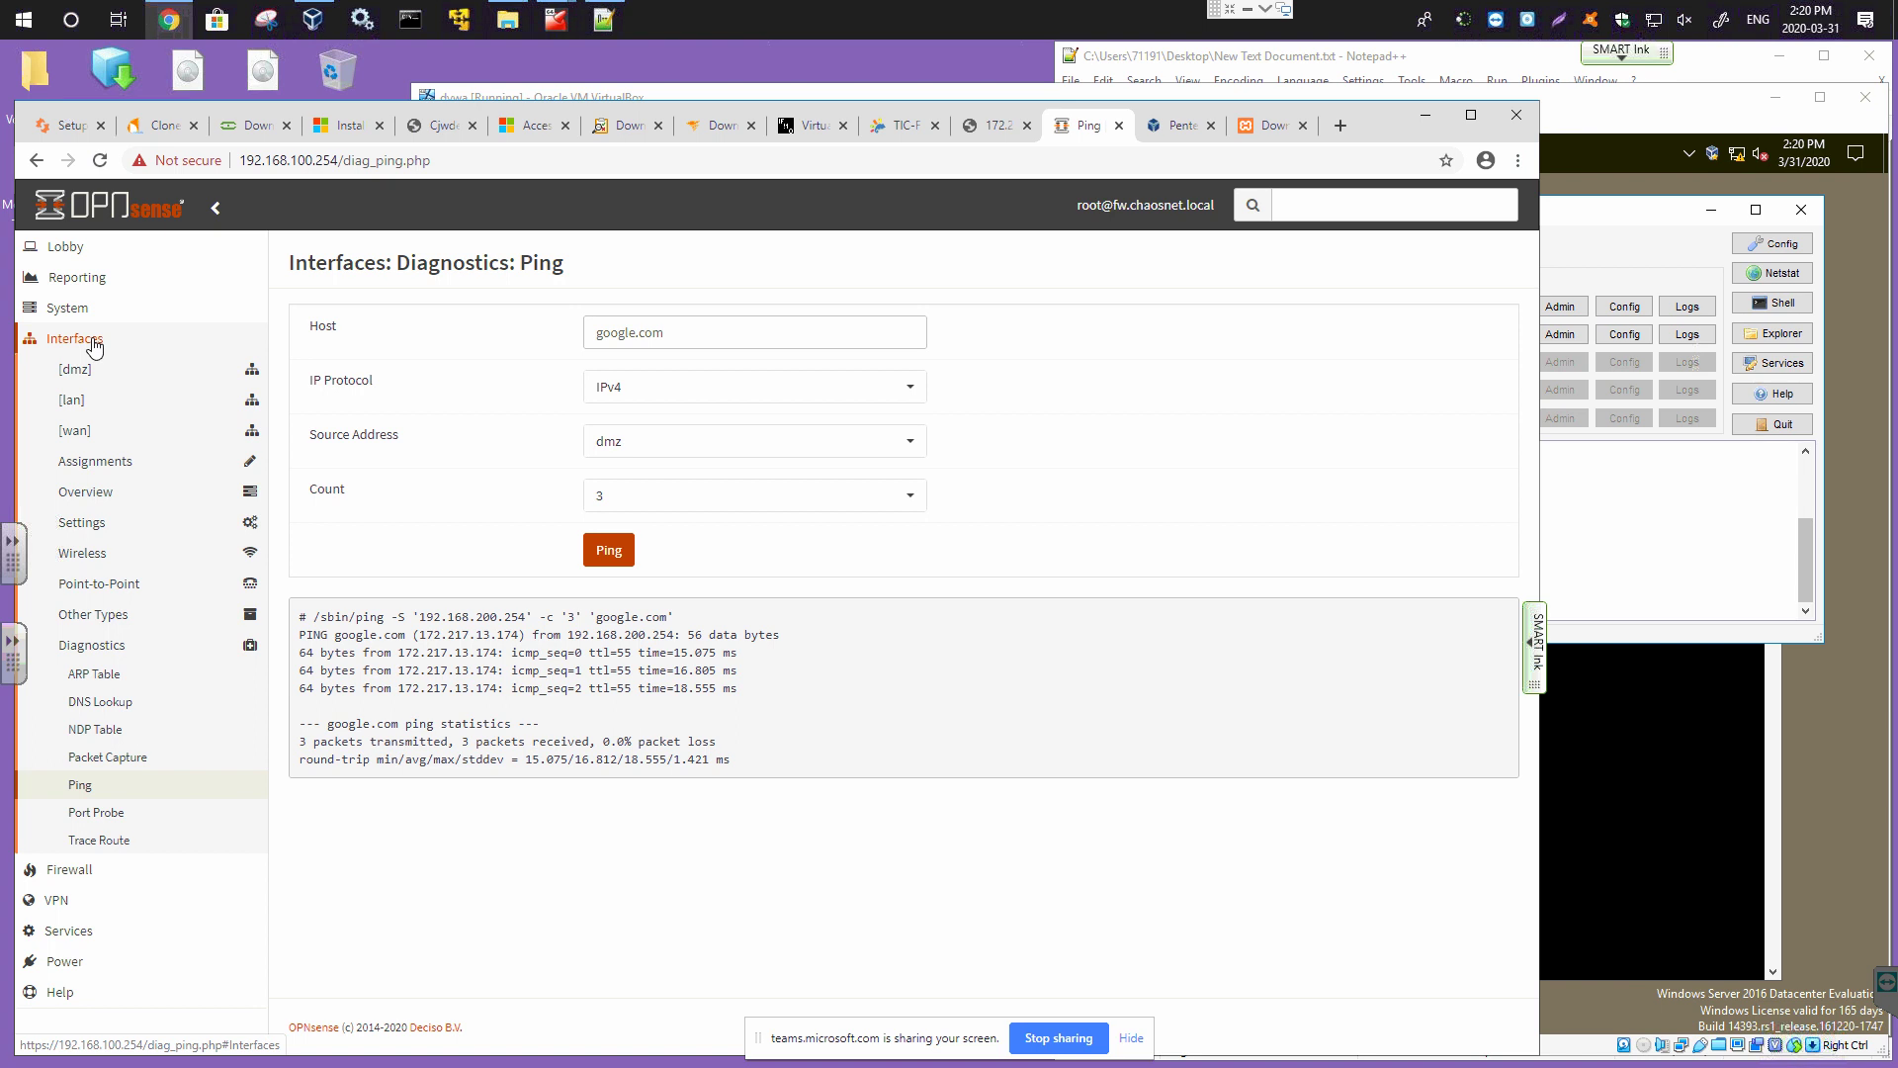
click(66, 872)
click(79, 402)
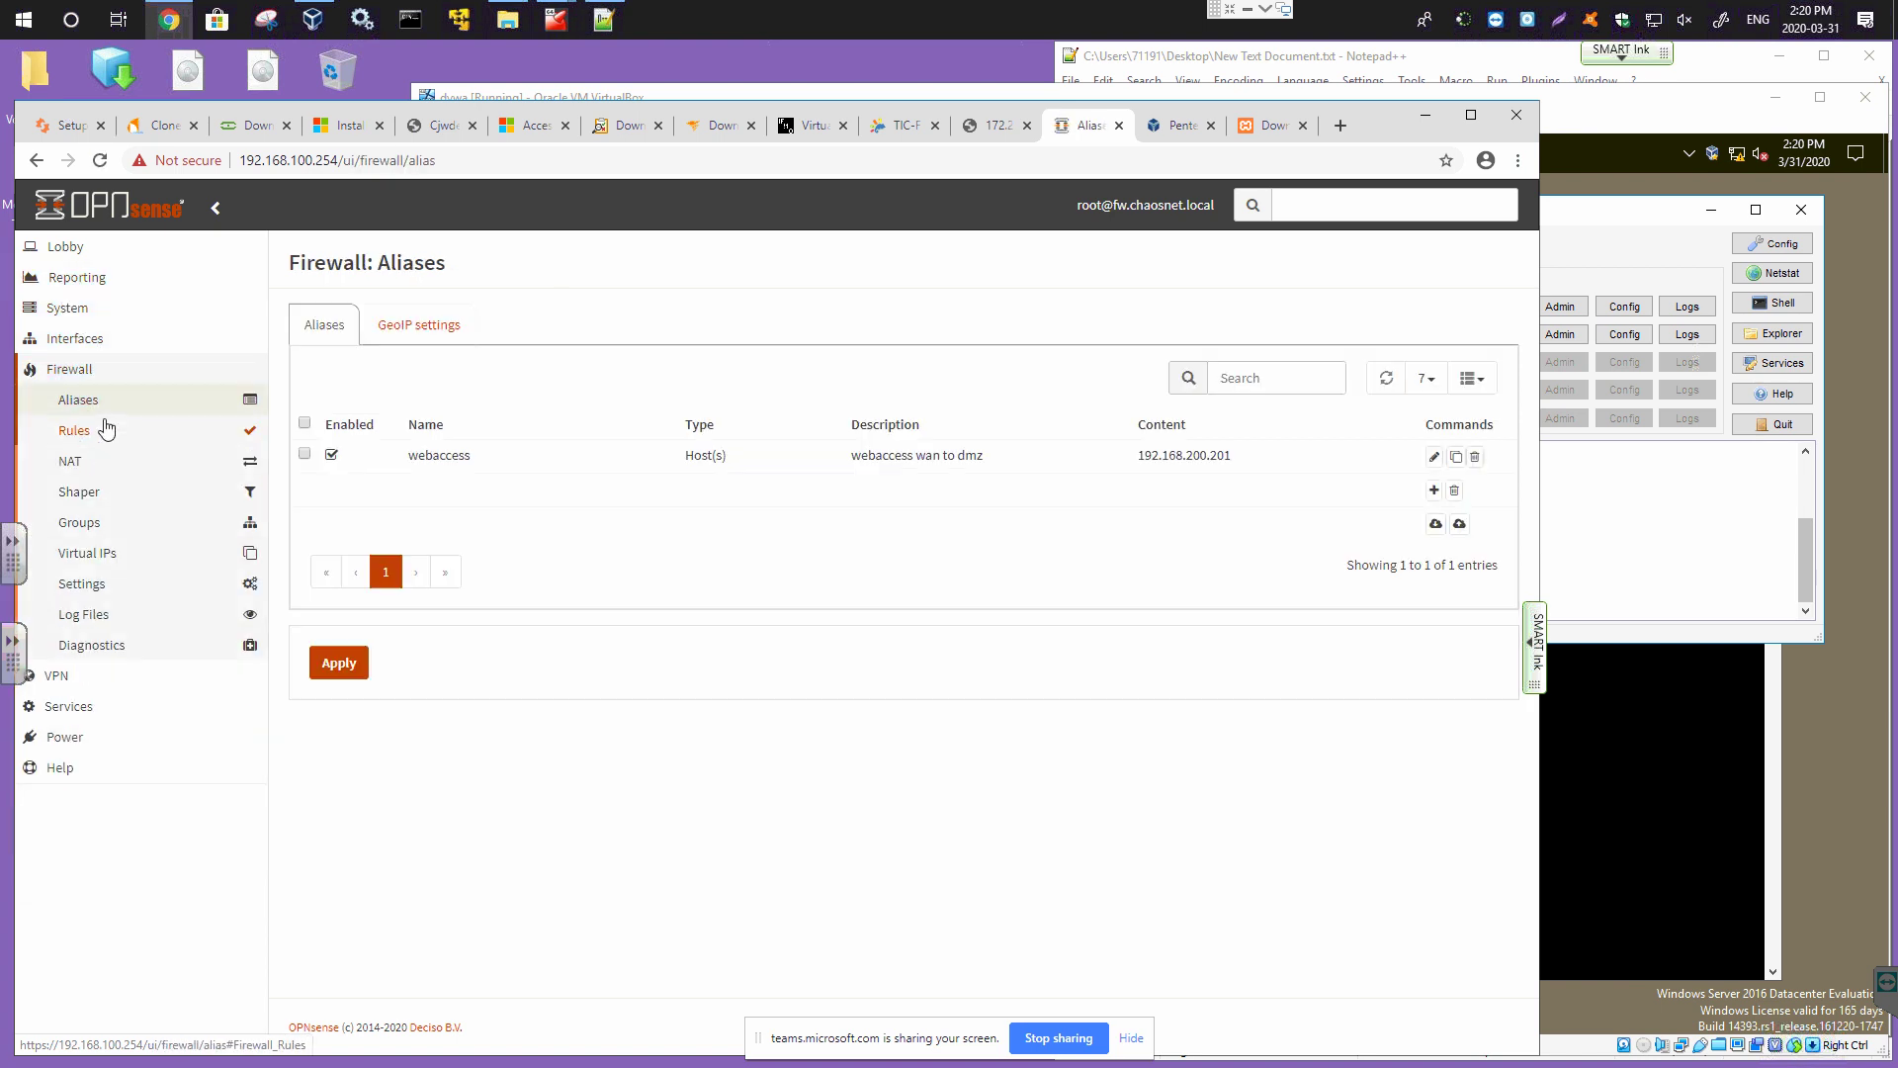
click(1456, 457)
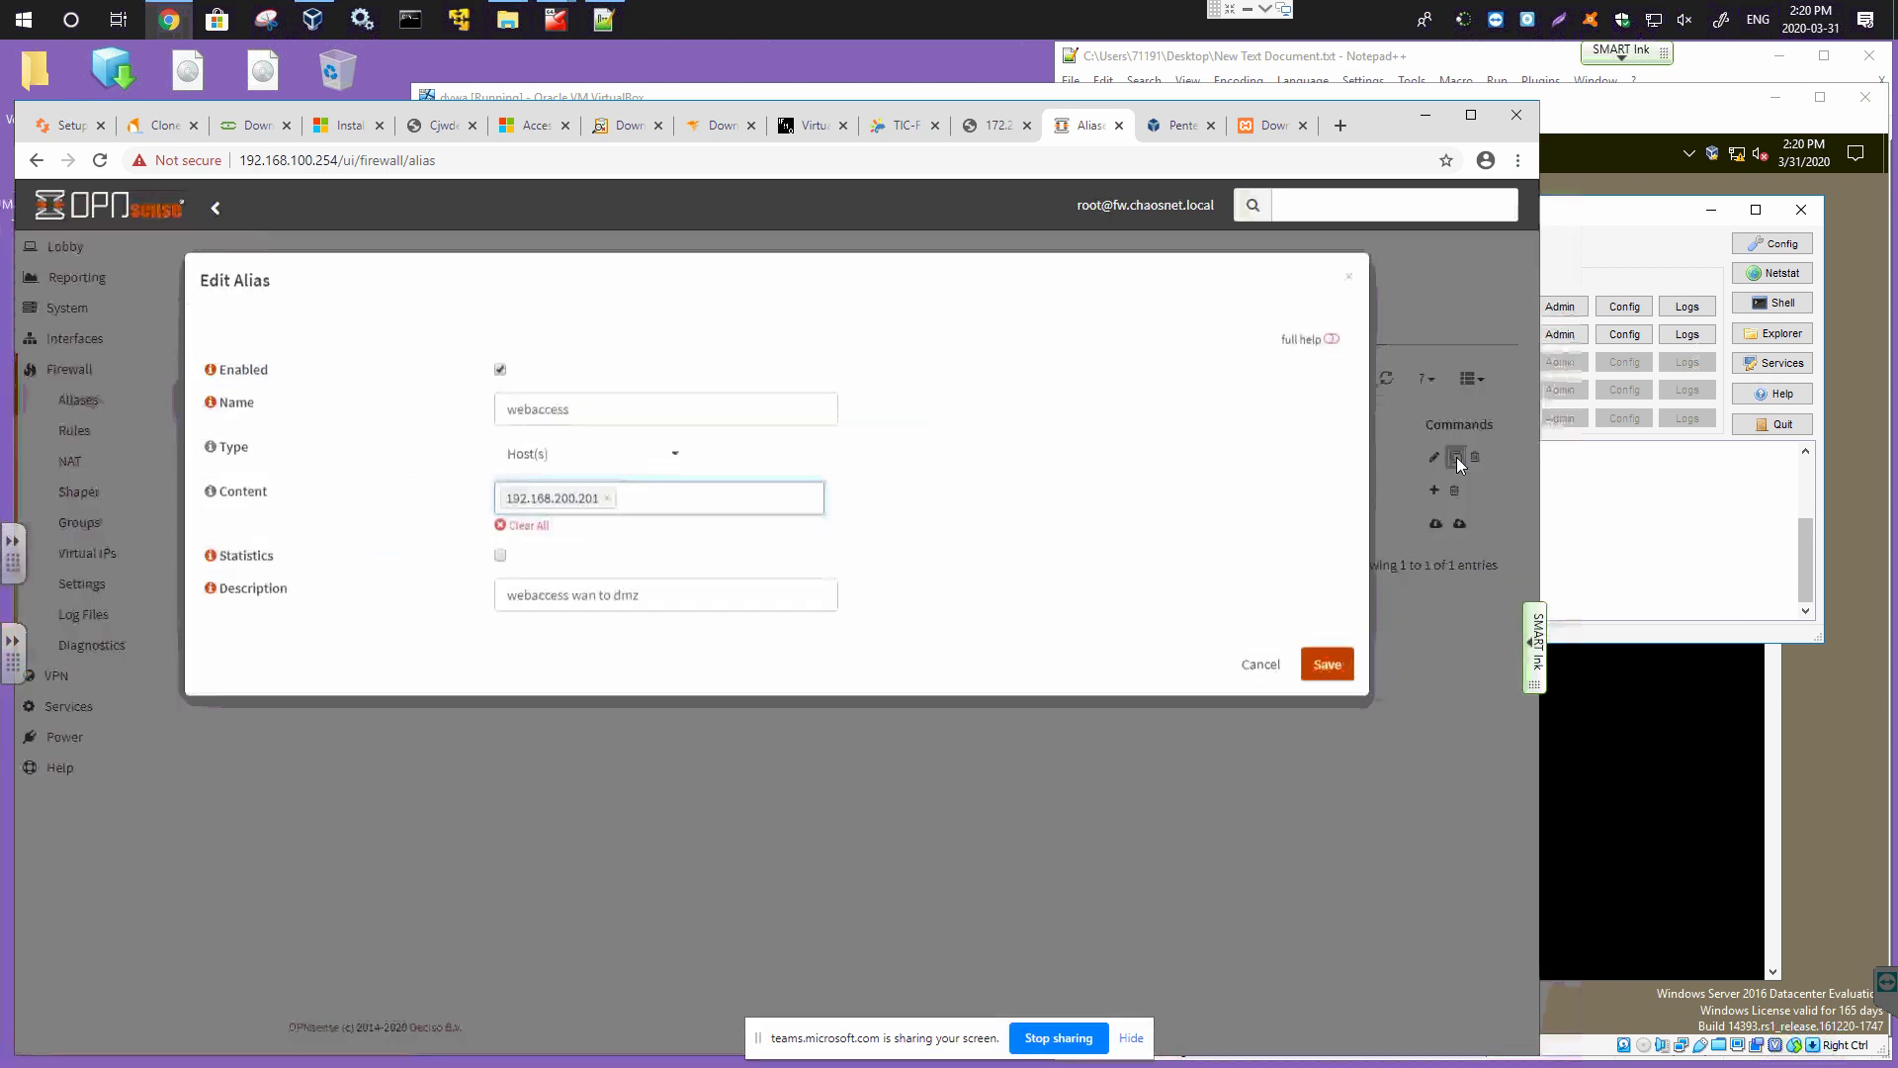
click(600, 423)
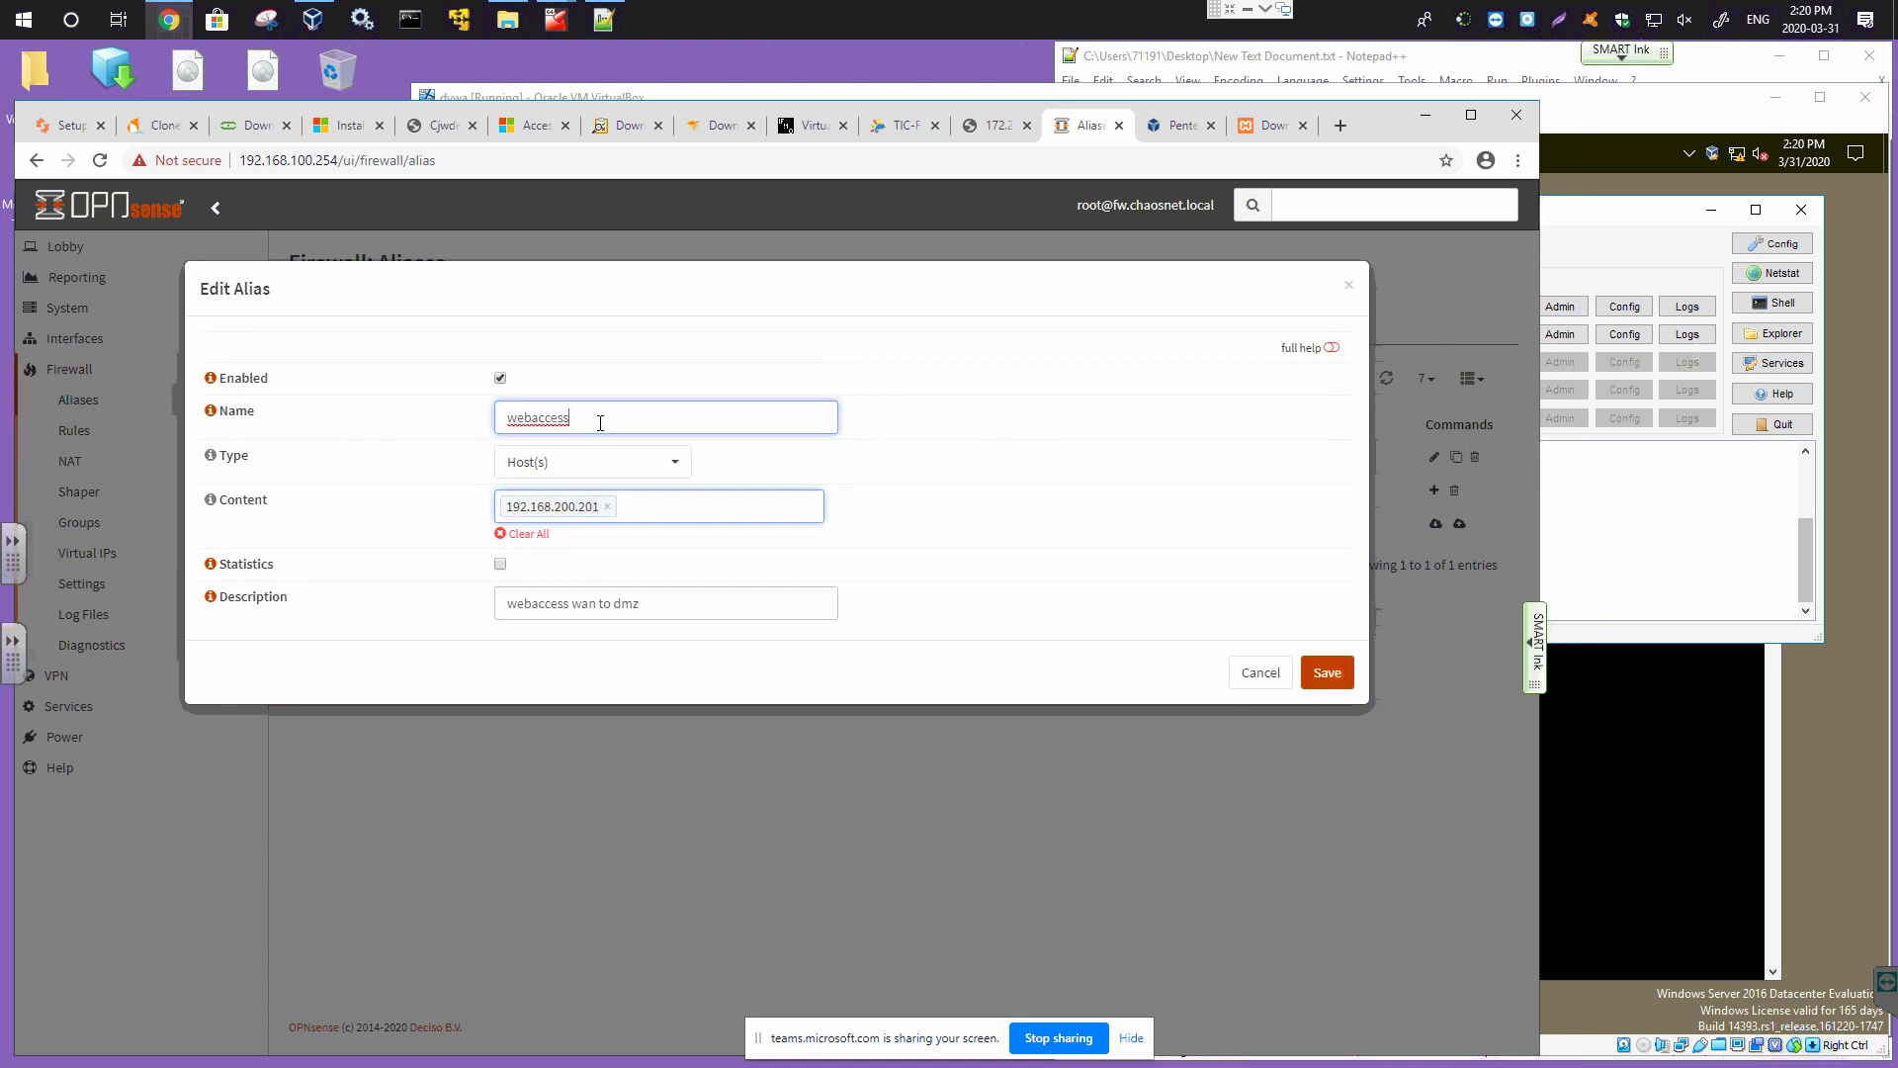
key(Home)
text(new_)
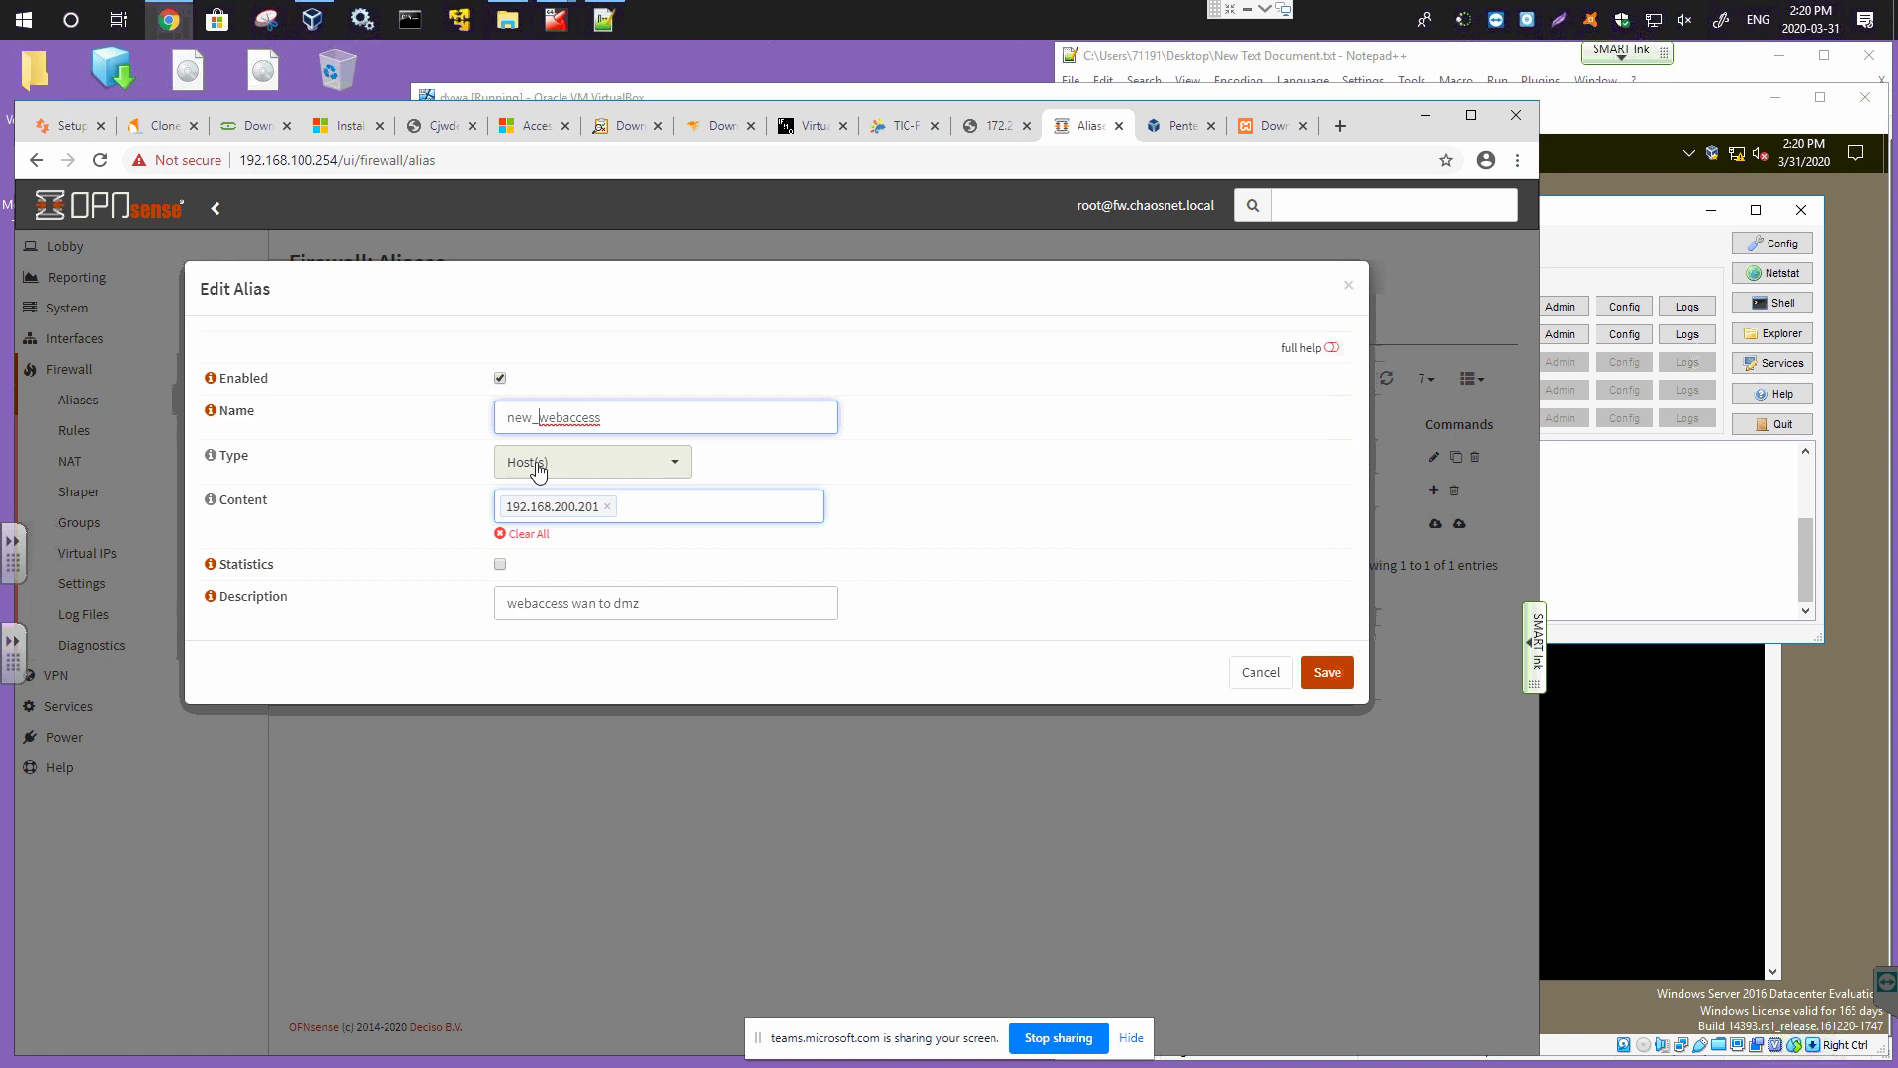
click(608, 508)
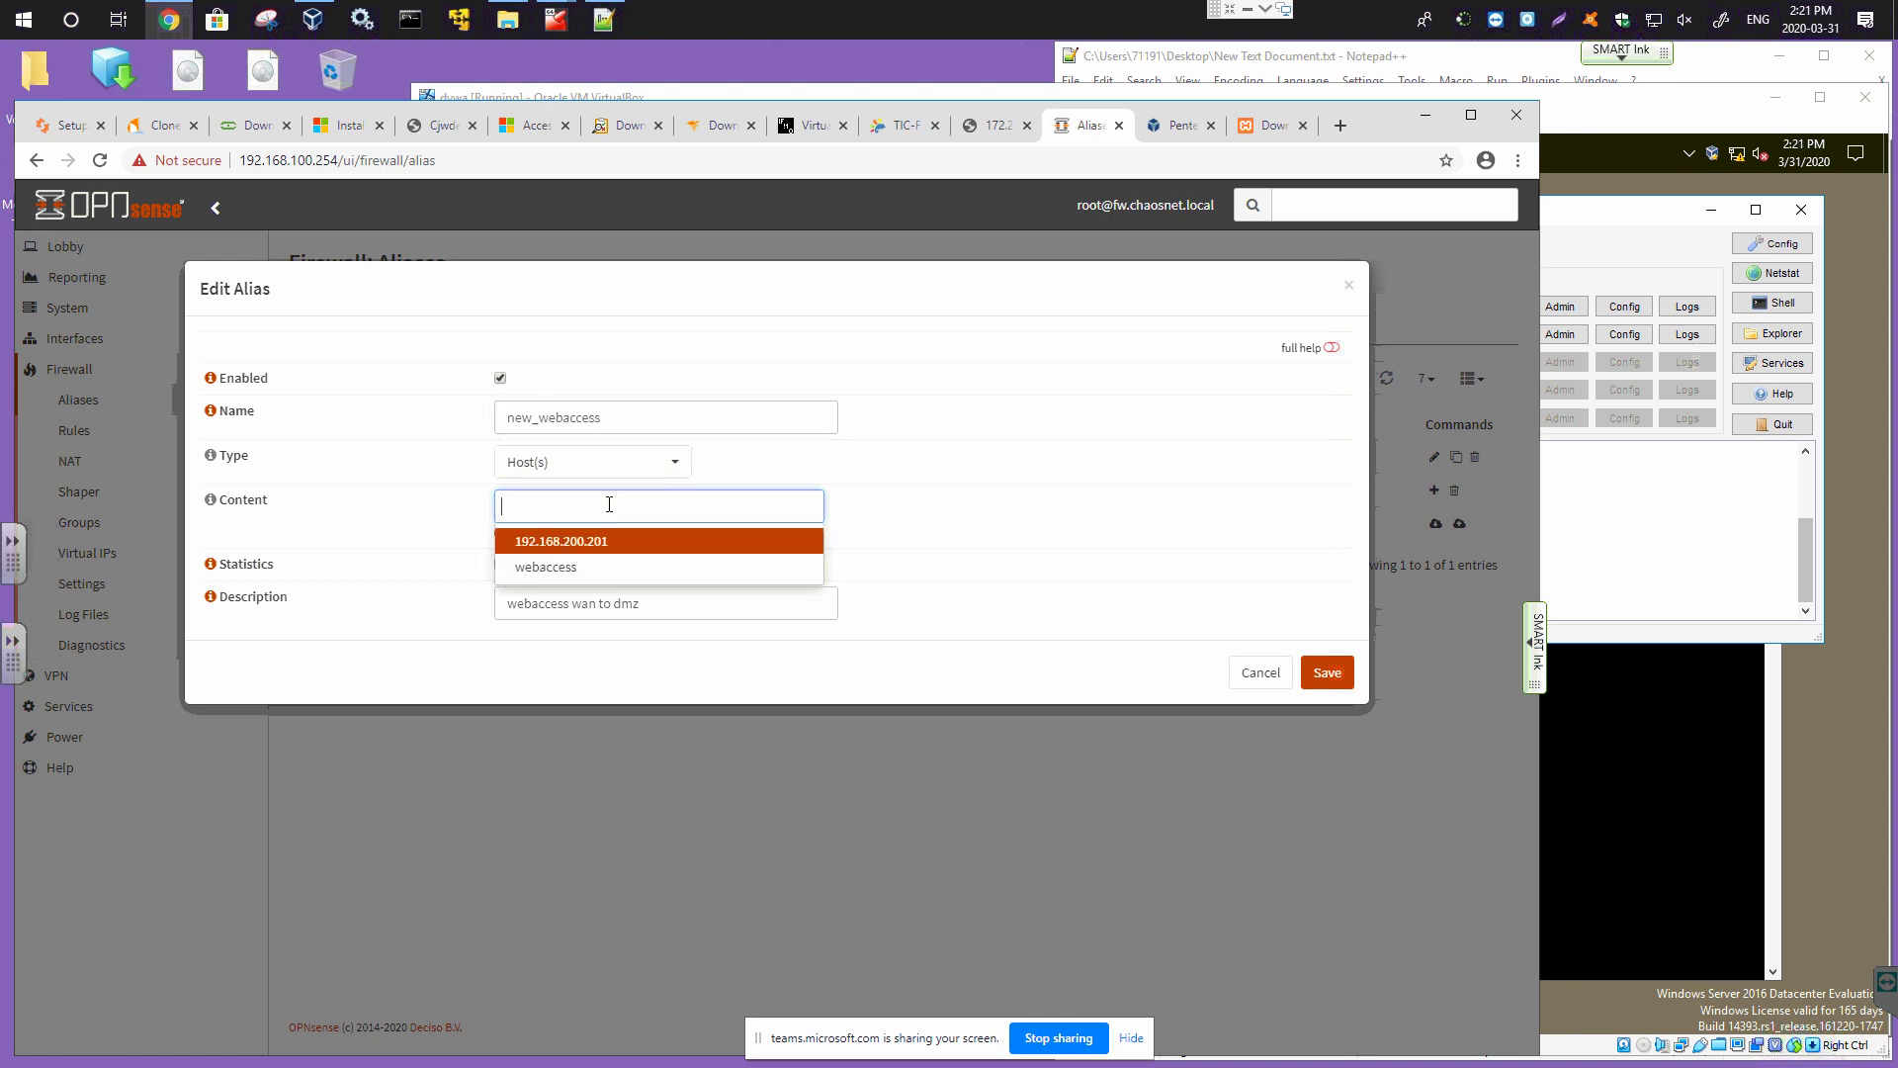
text(192.168)
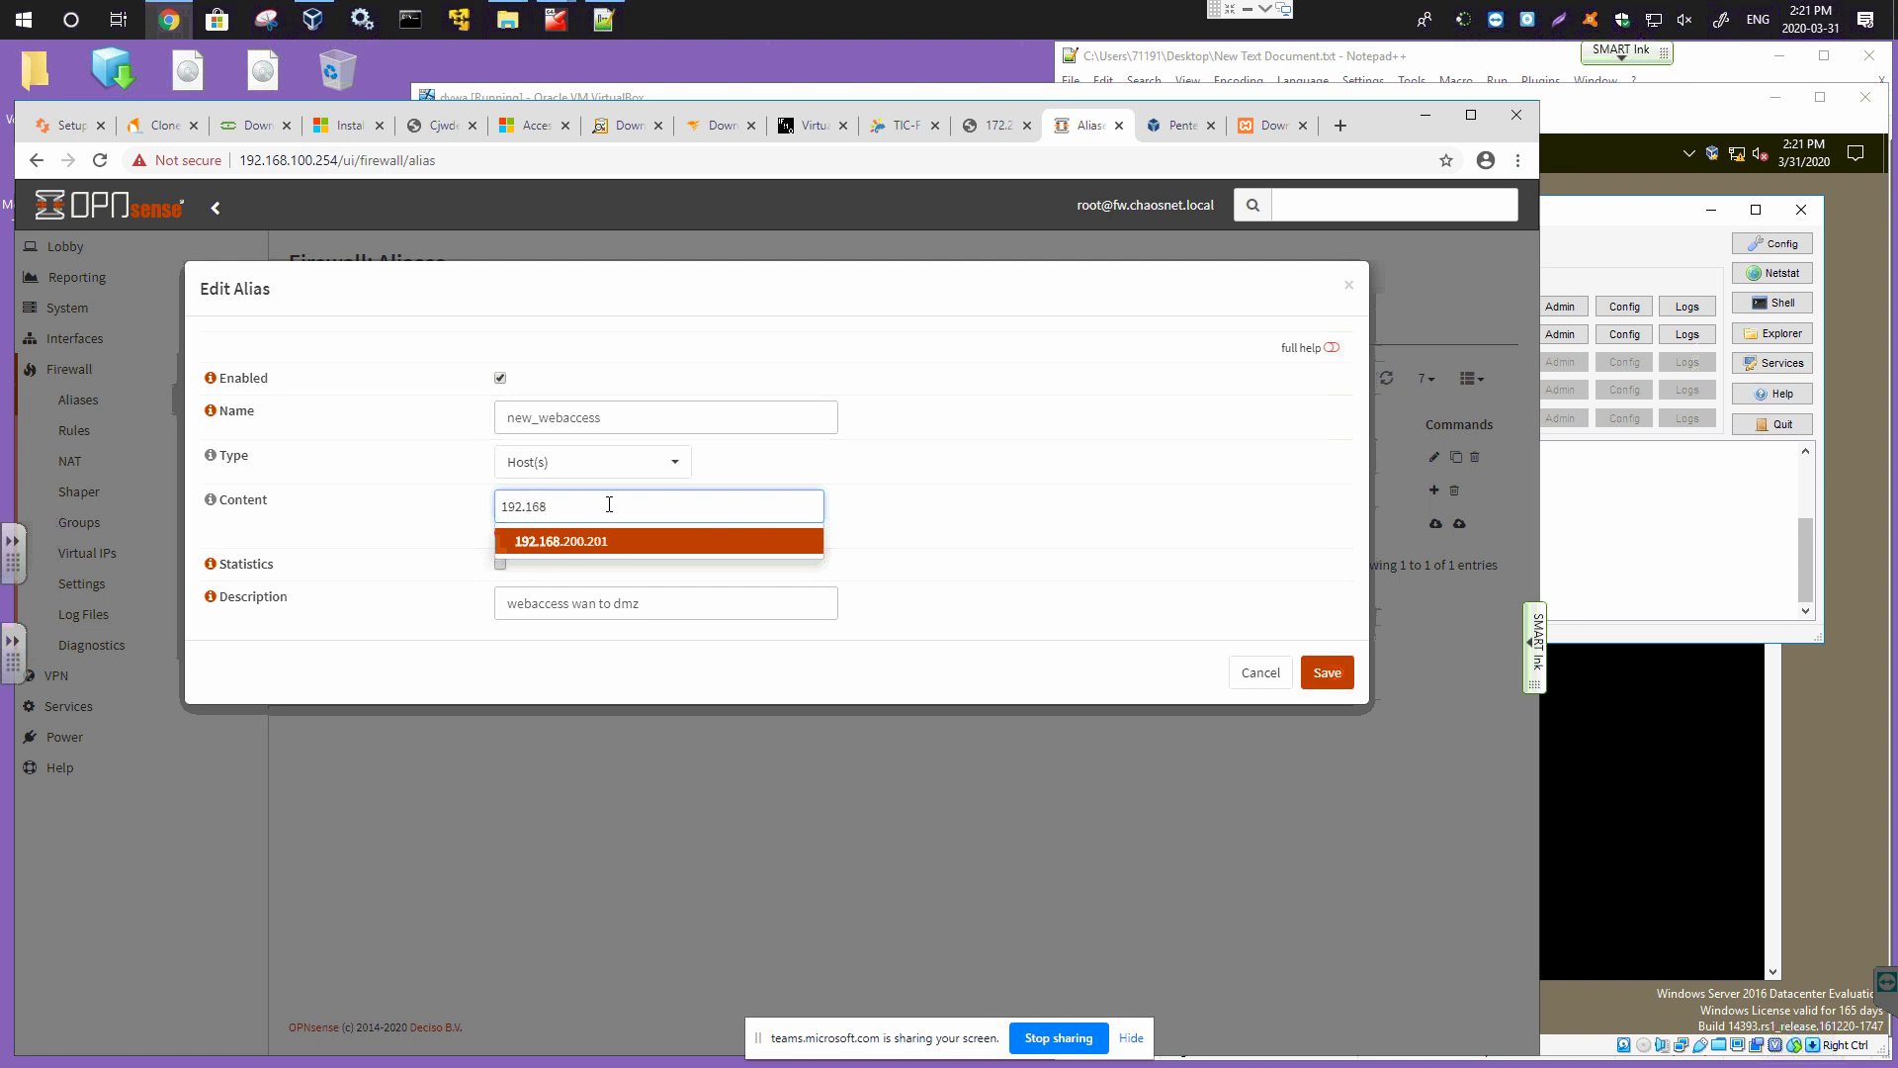
click(1261, 673)
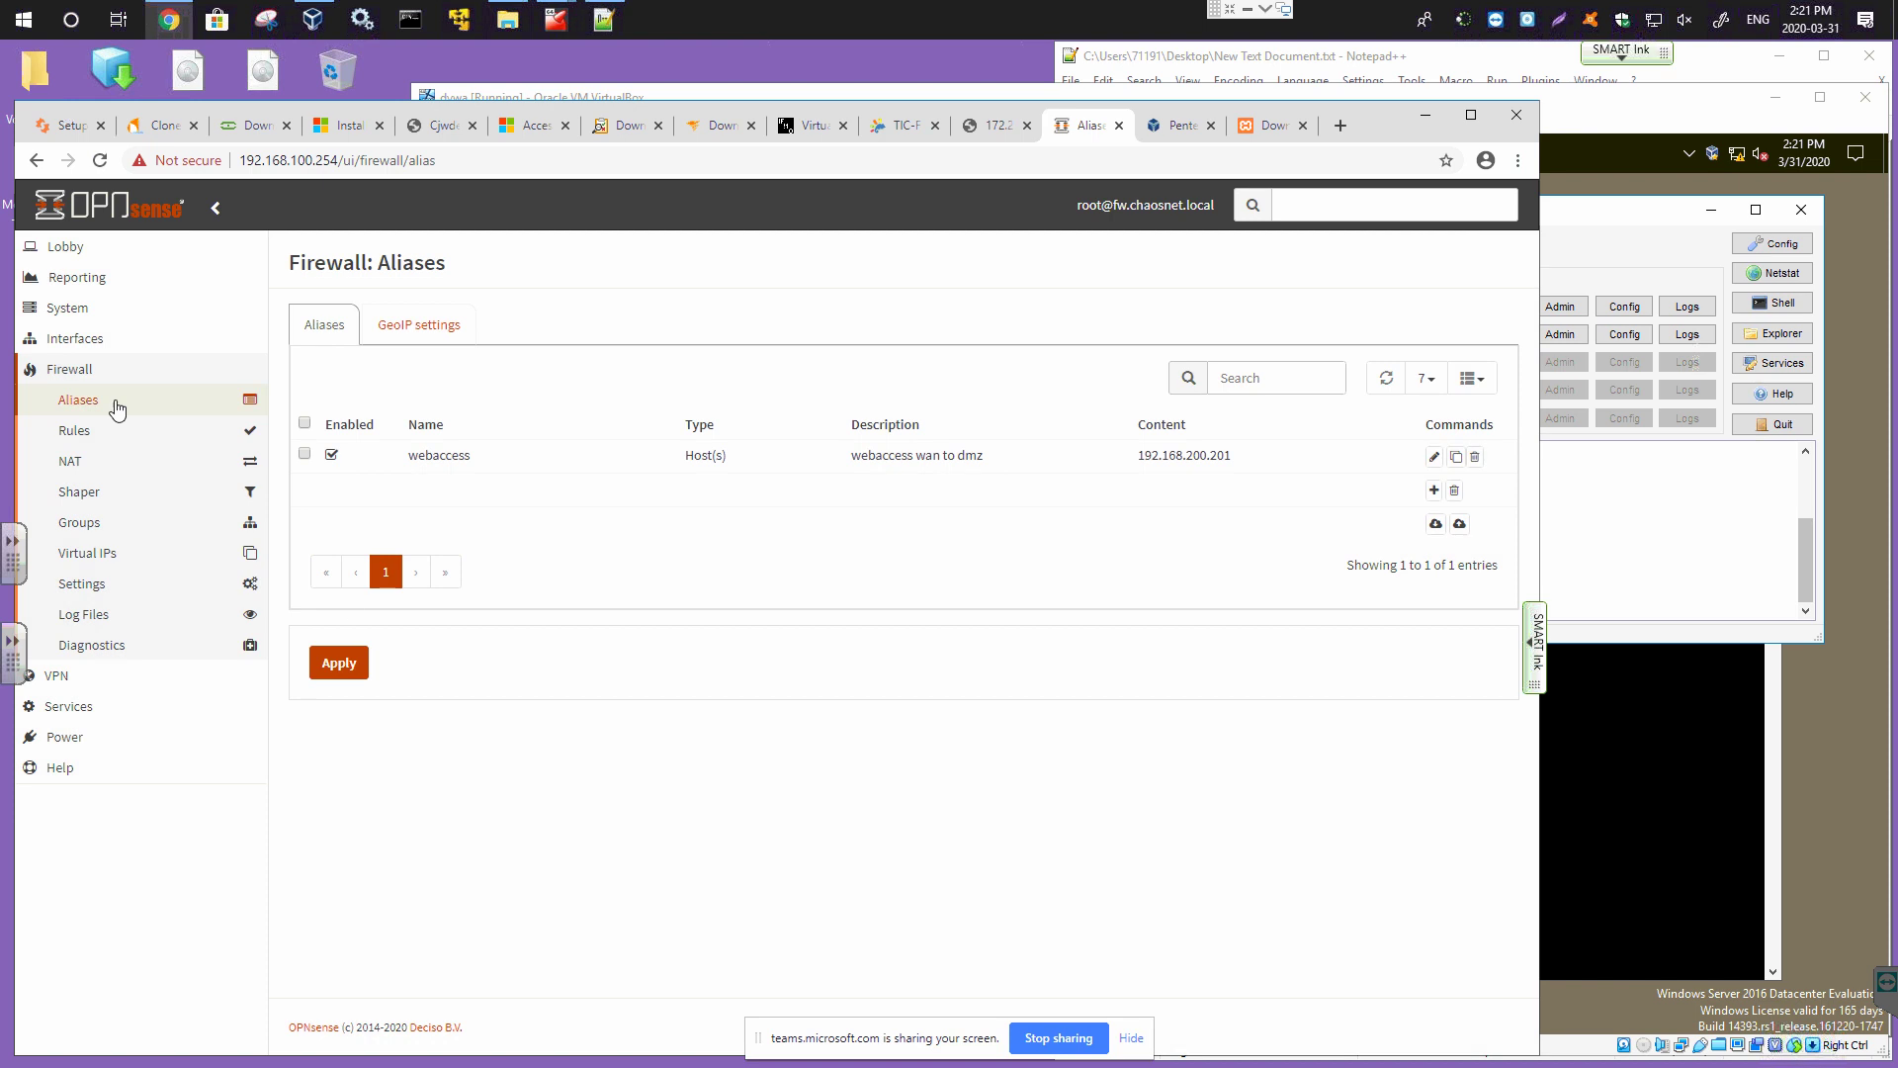
Add 192.168.200.200 to the content of the webaccess alias and save it.
click(1433, 456)
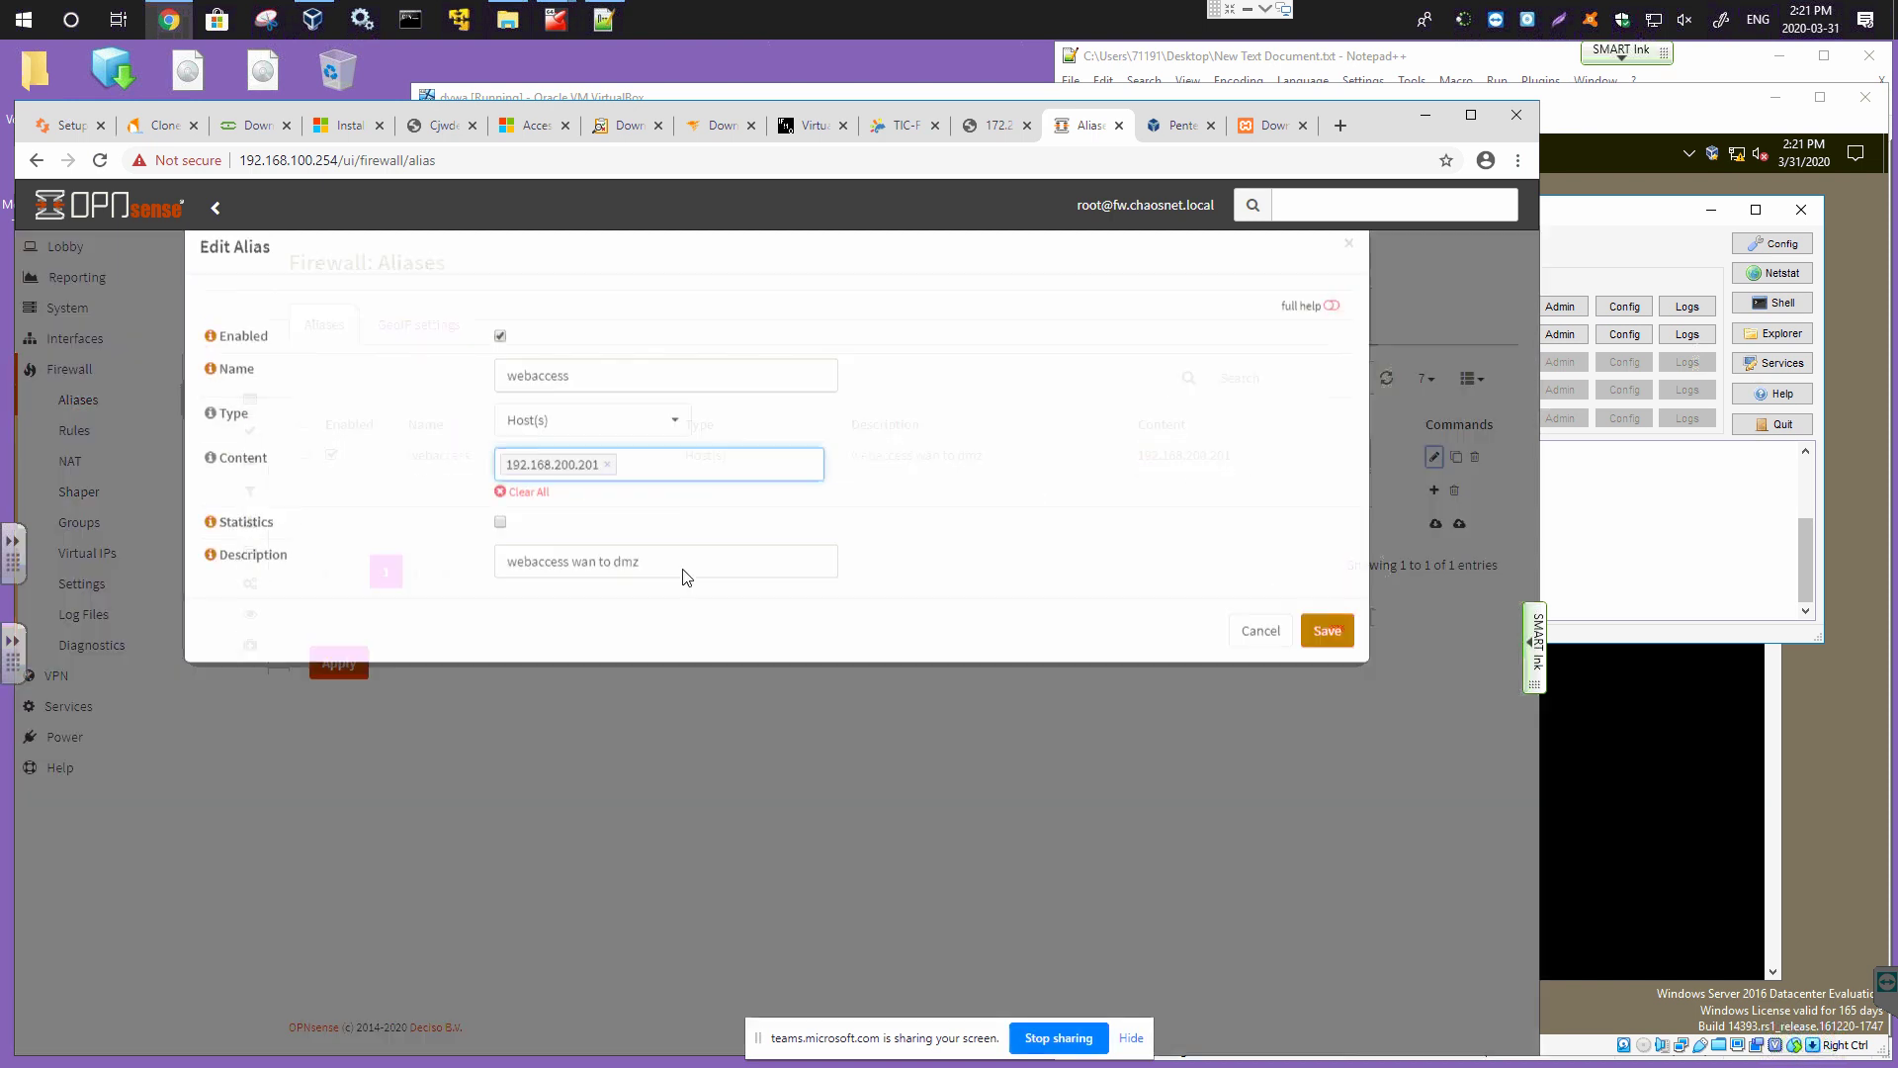
click(665, 512)
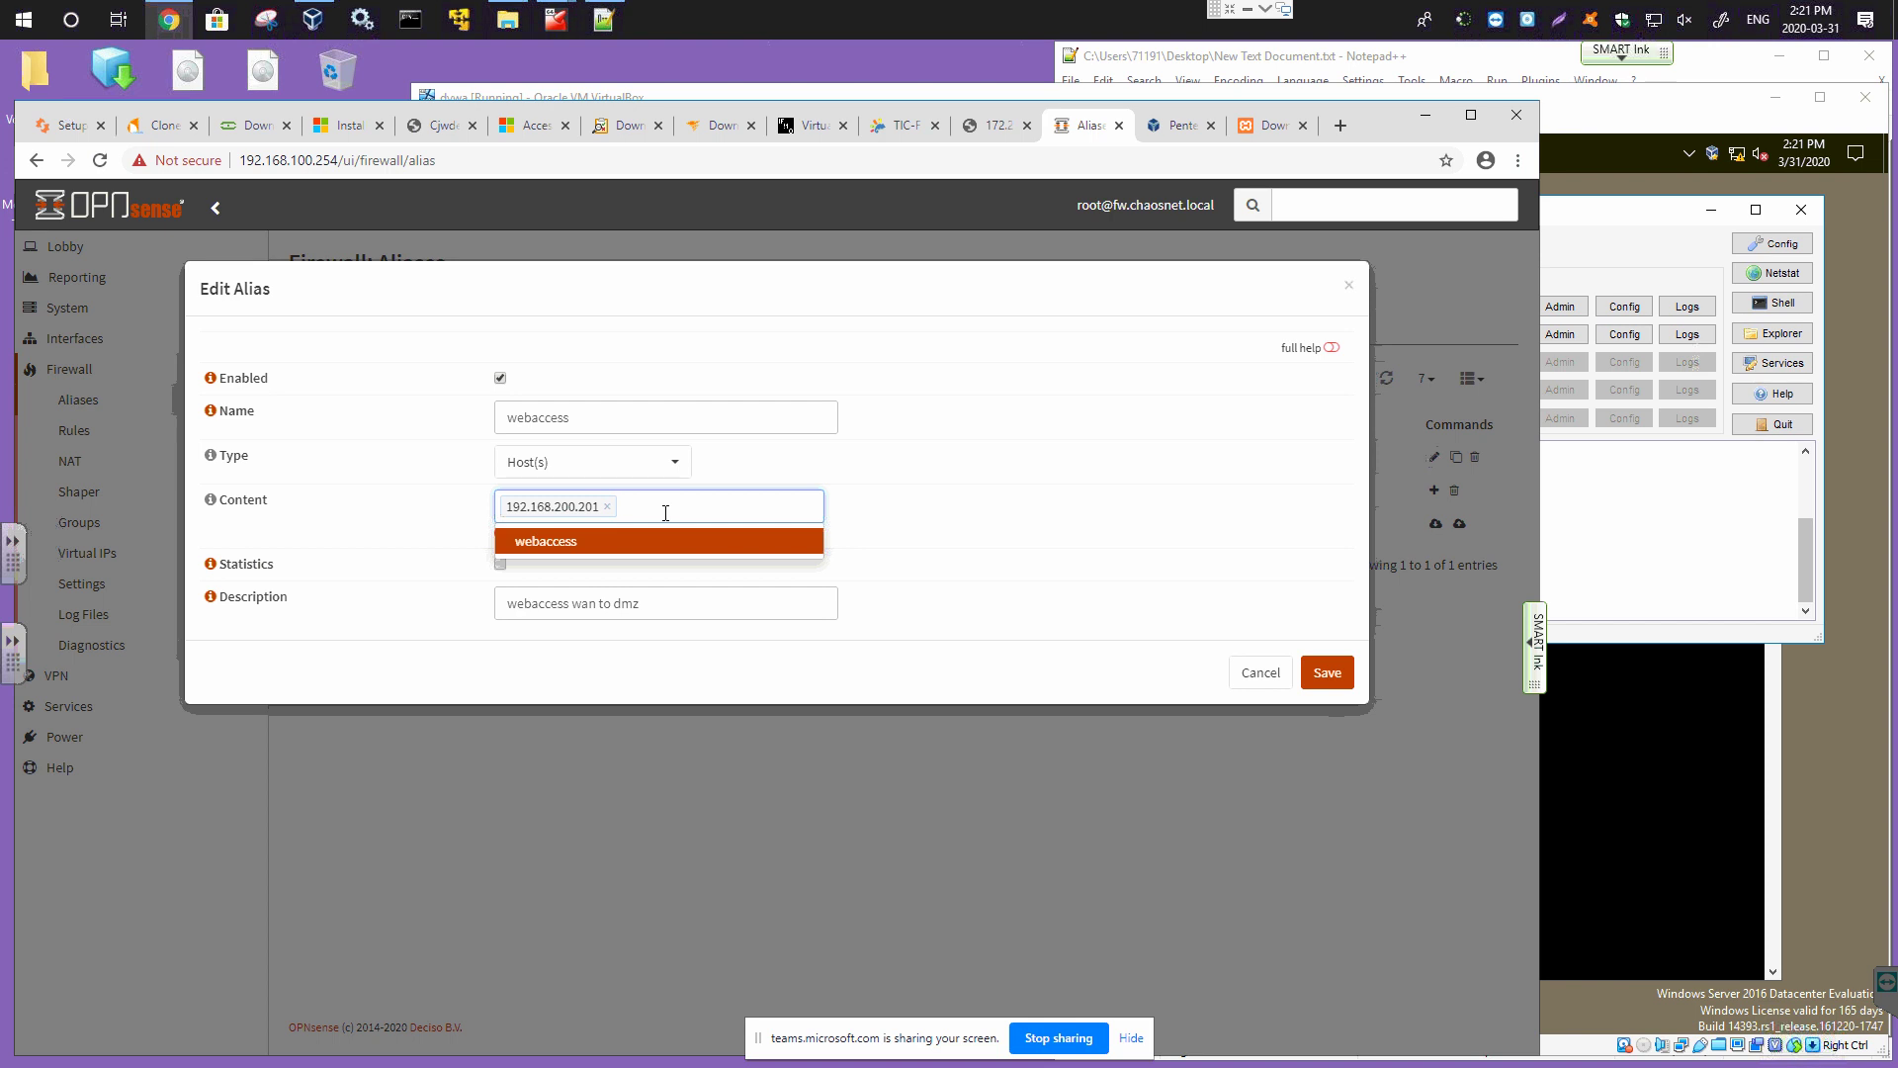
text(192.1)
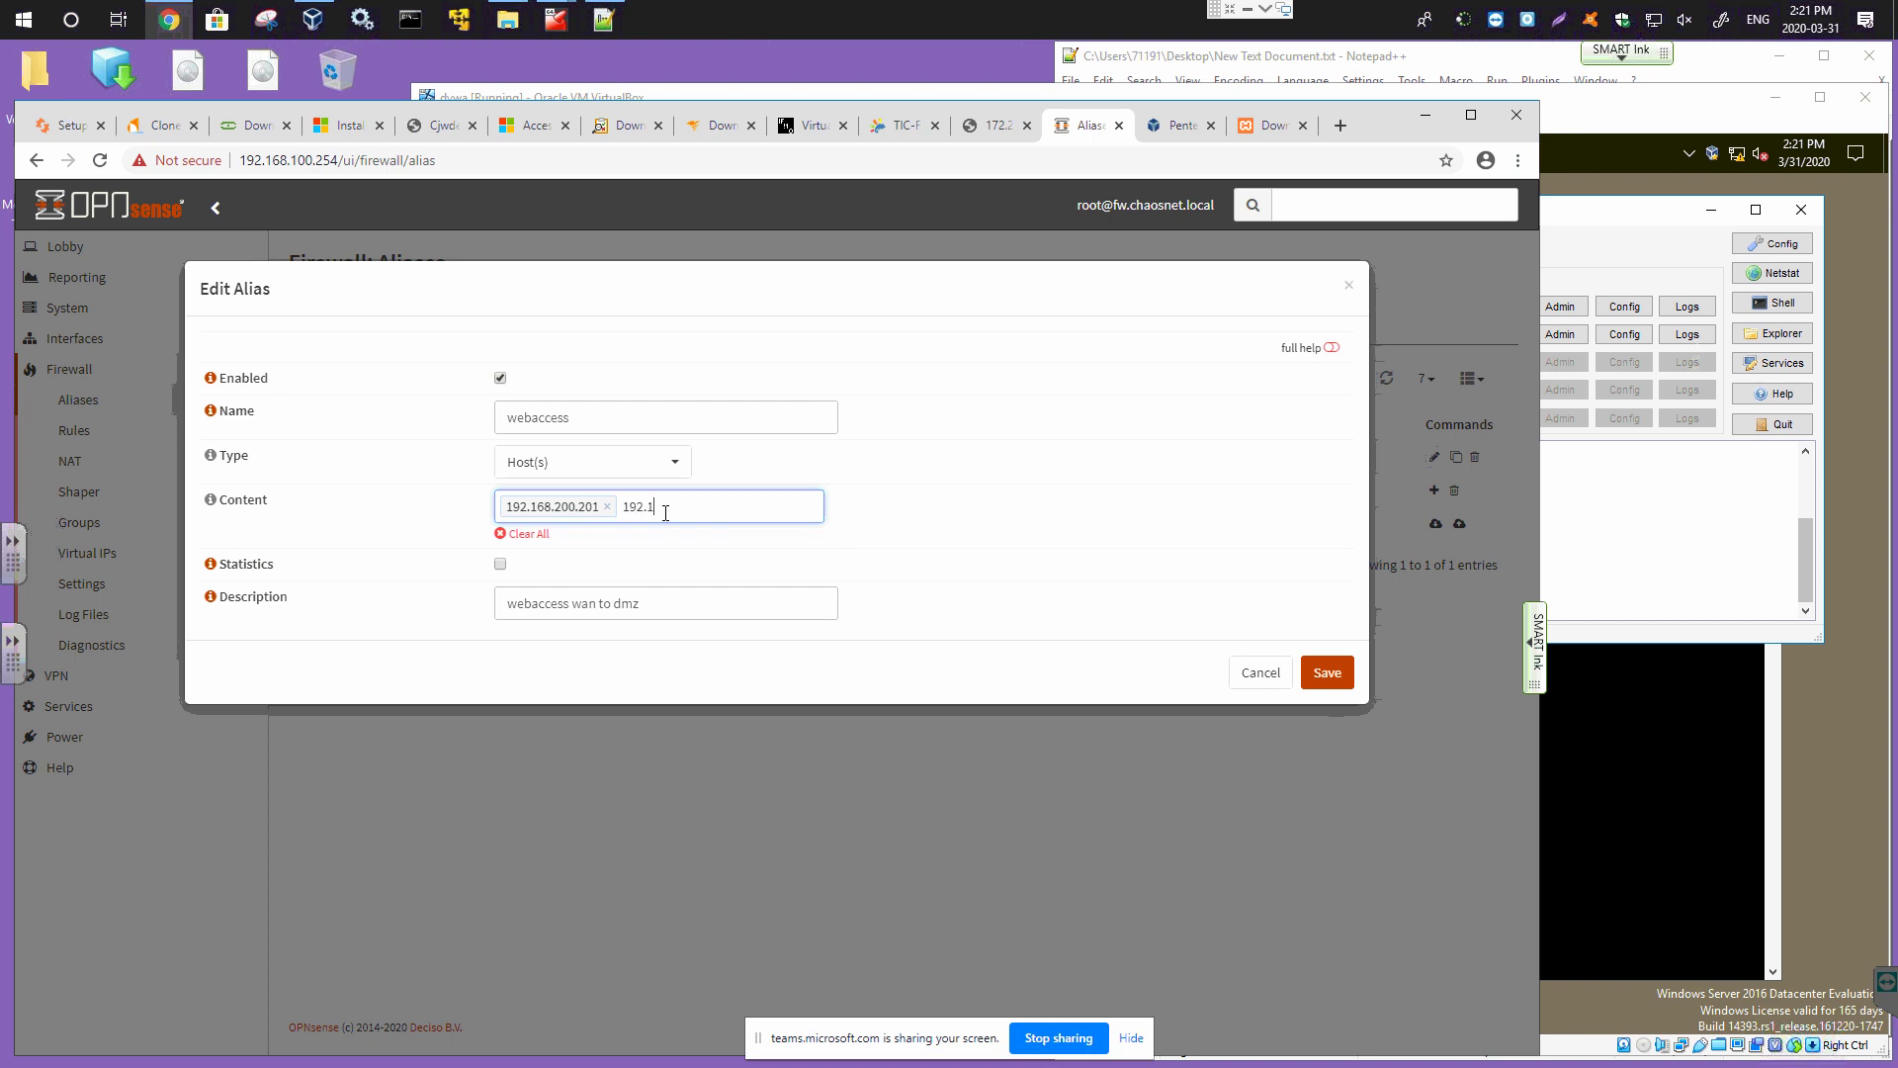
text(68.200.200)
click(1323, 680)
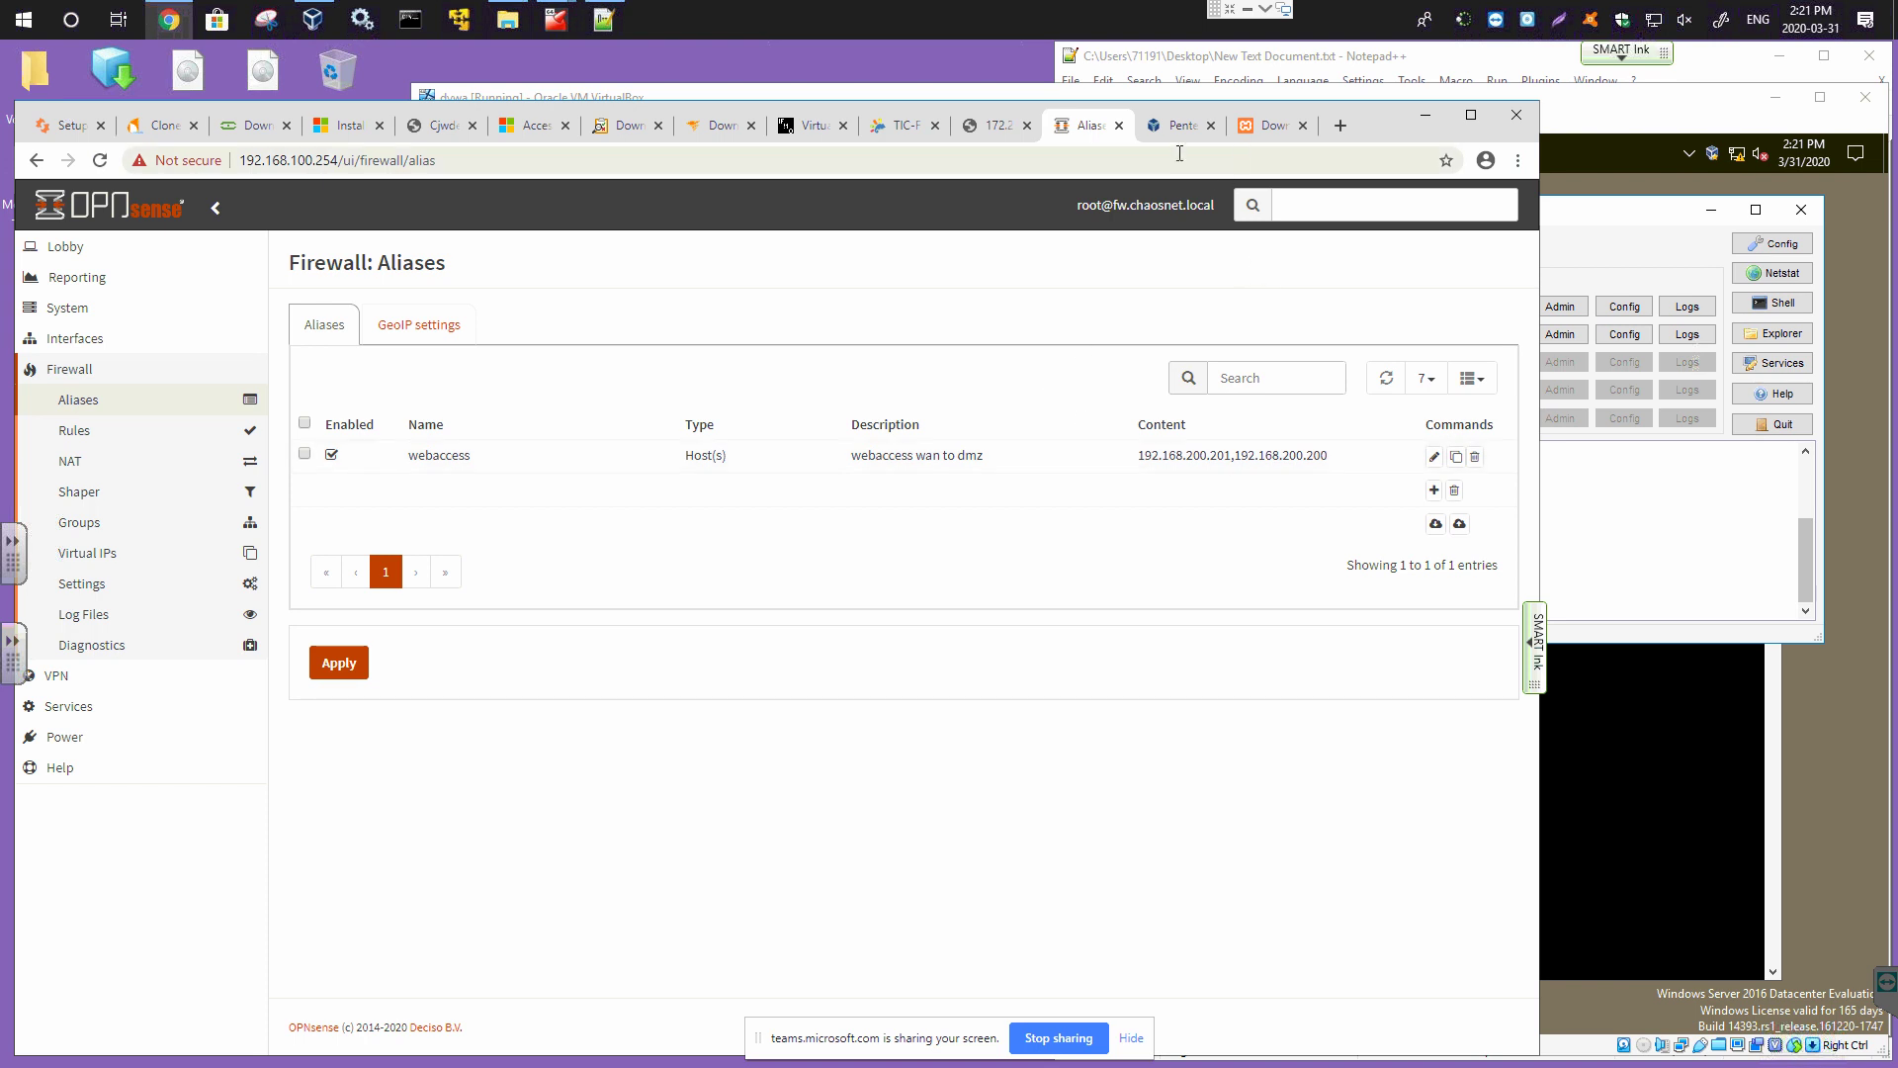
Reload the test page at 172.26.38.10:8888 to check web access through the firewall.
click(991, 126)
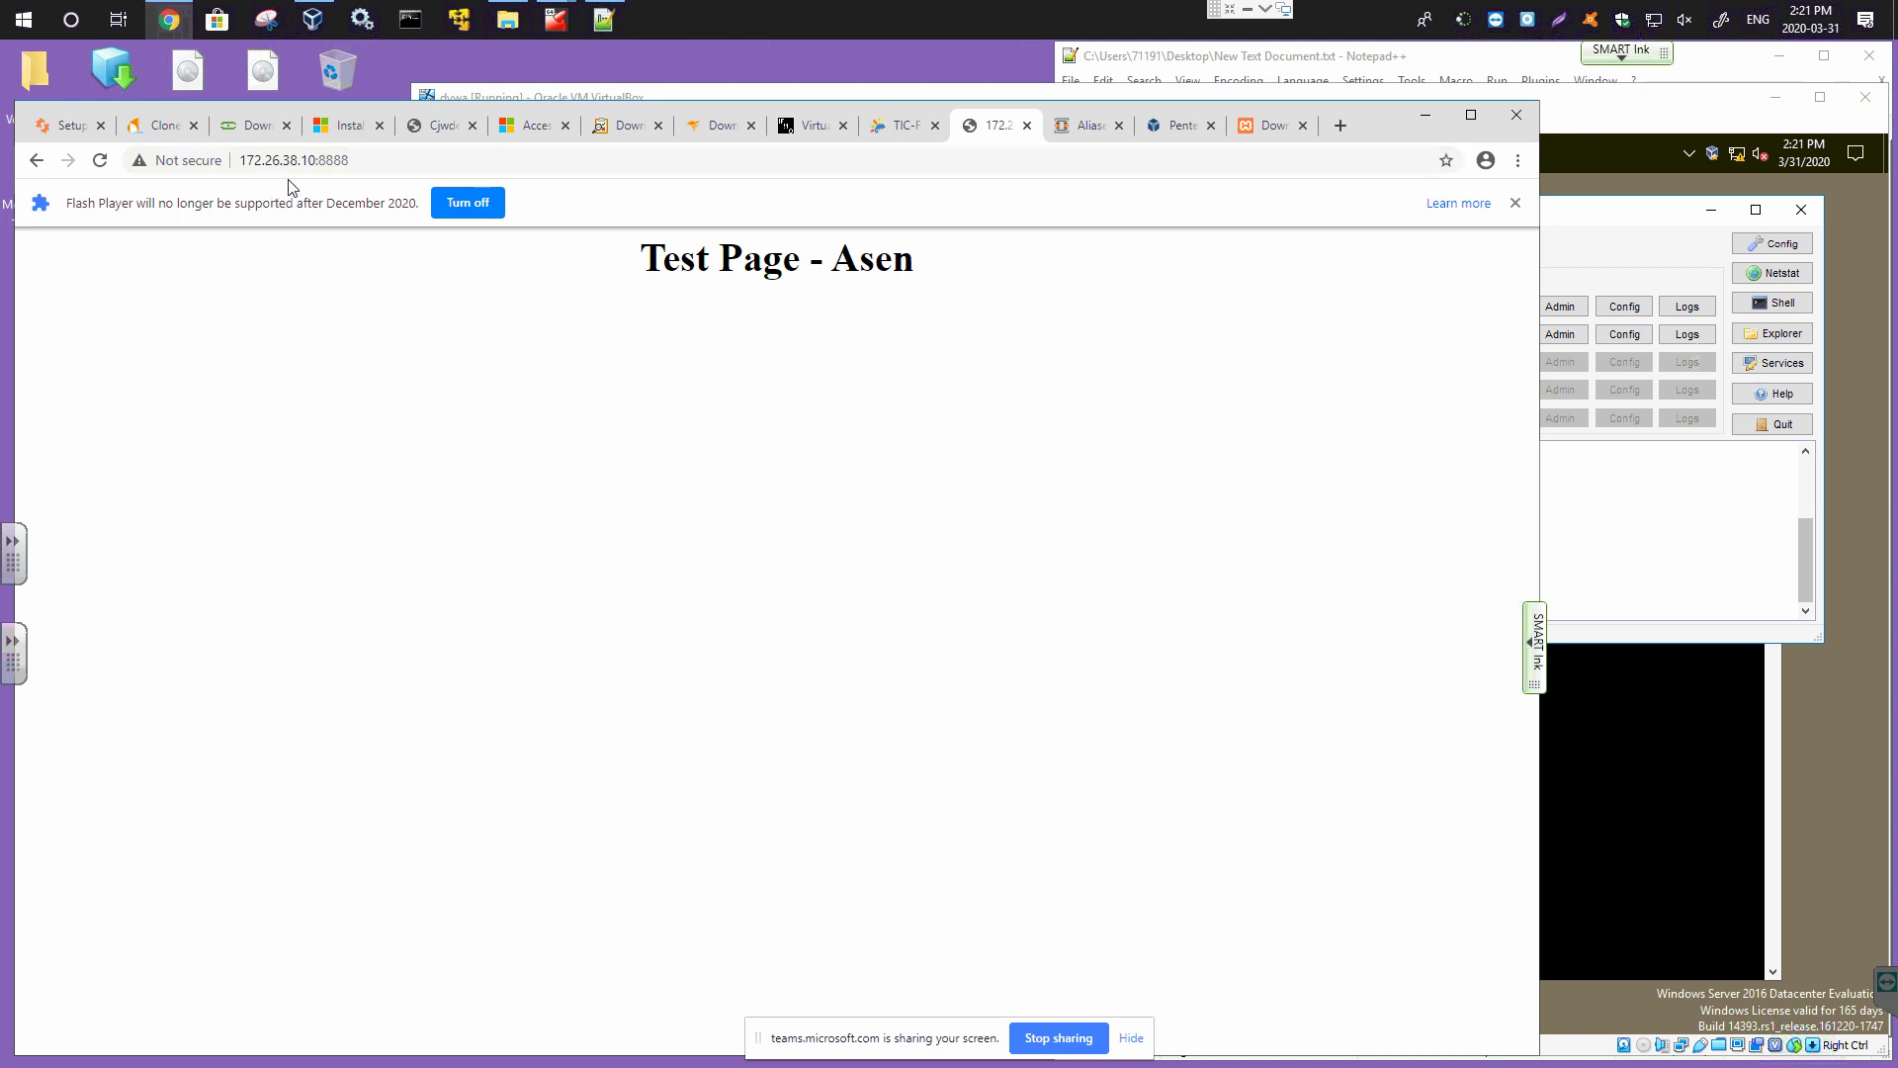
click(359, 159)
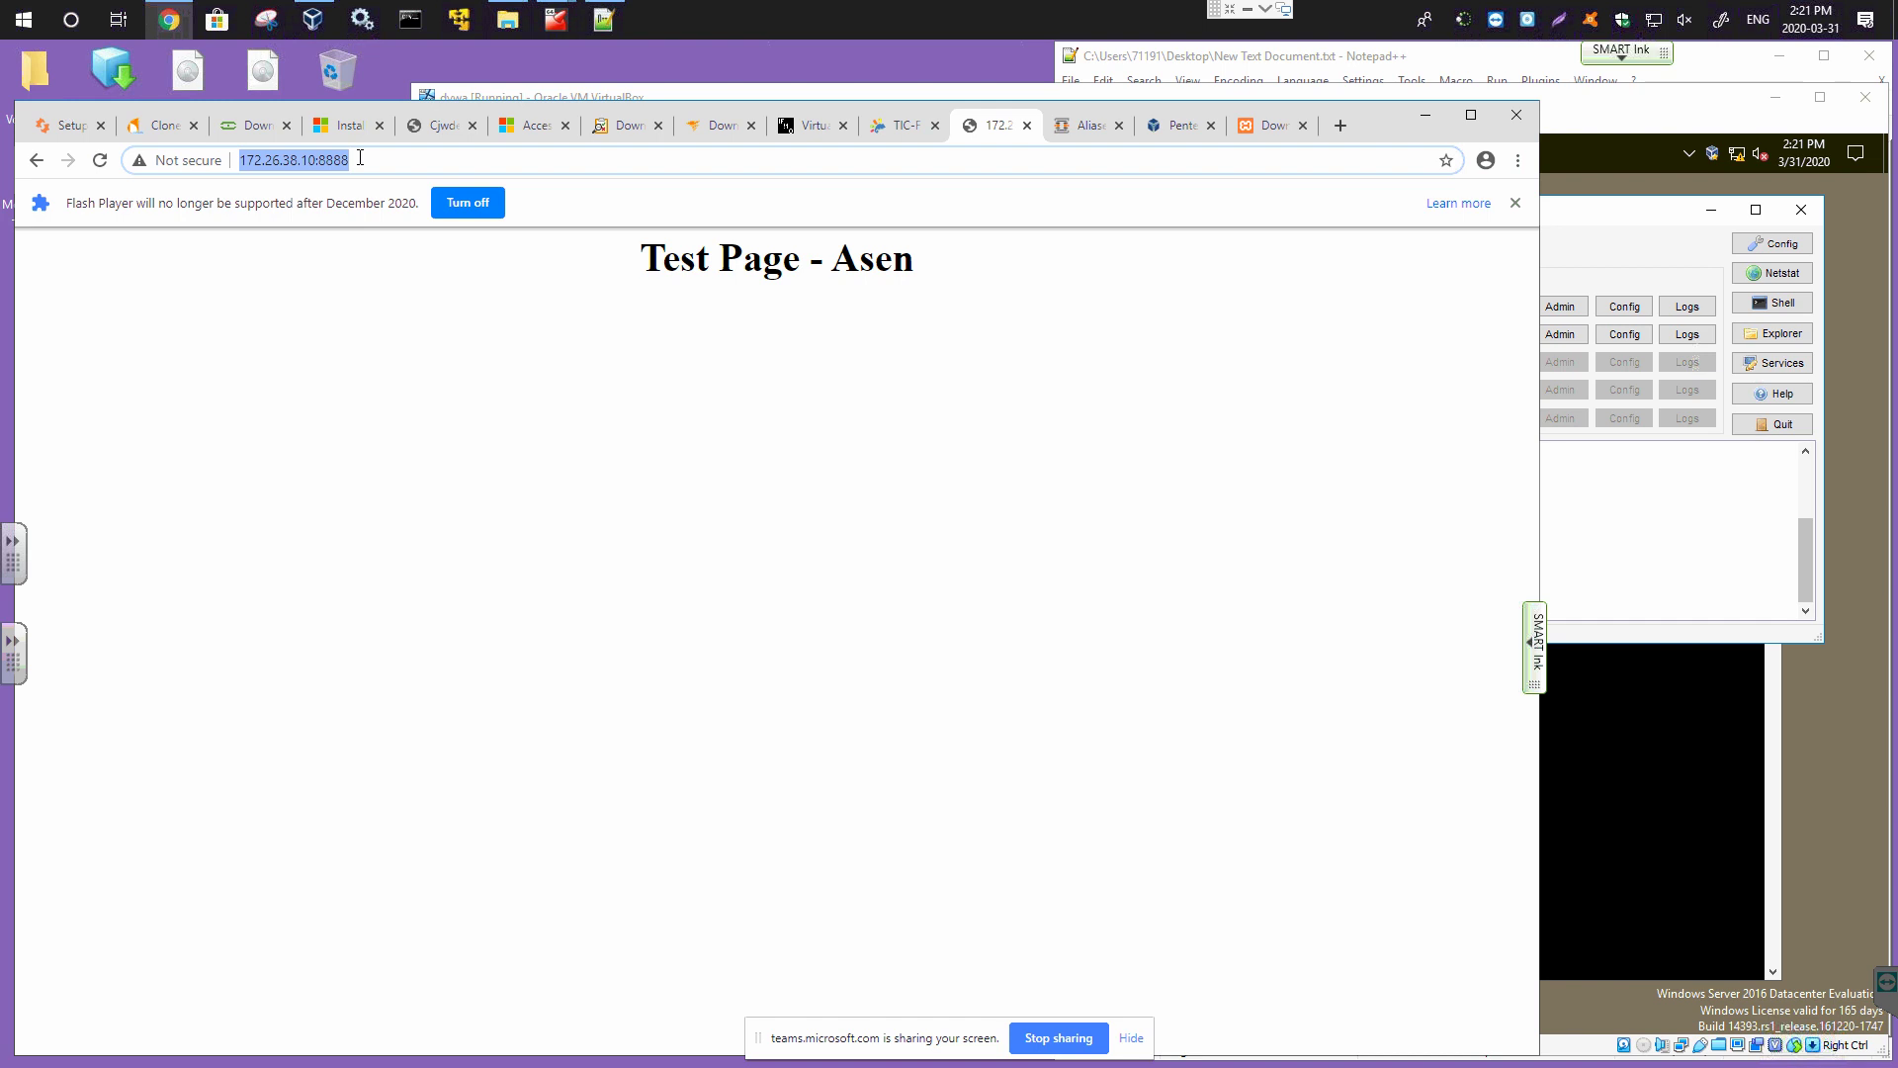
key(Return)
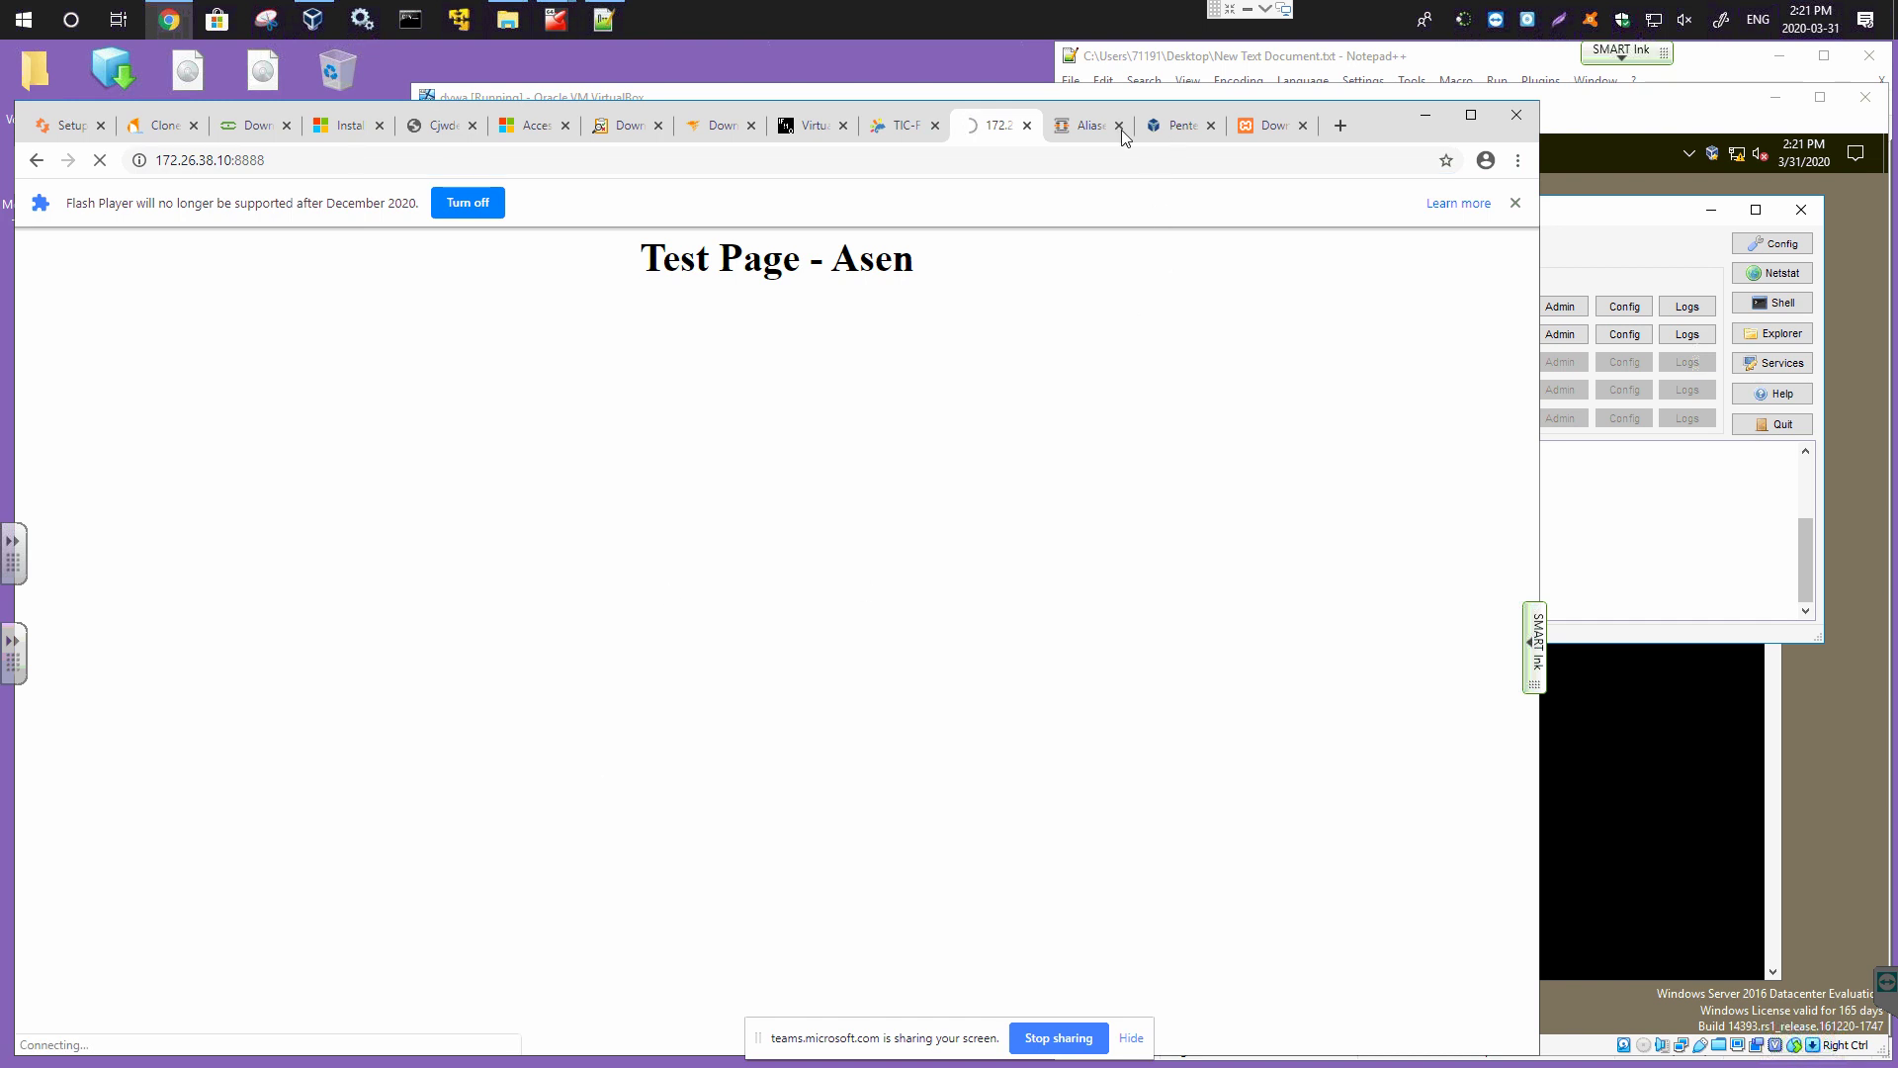
click(1078, 127)
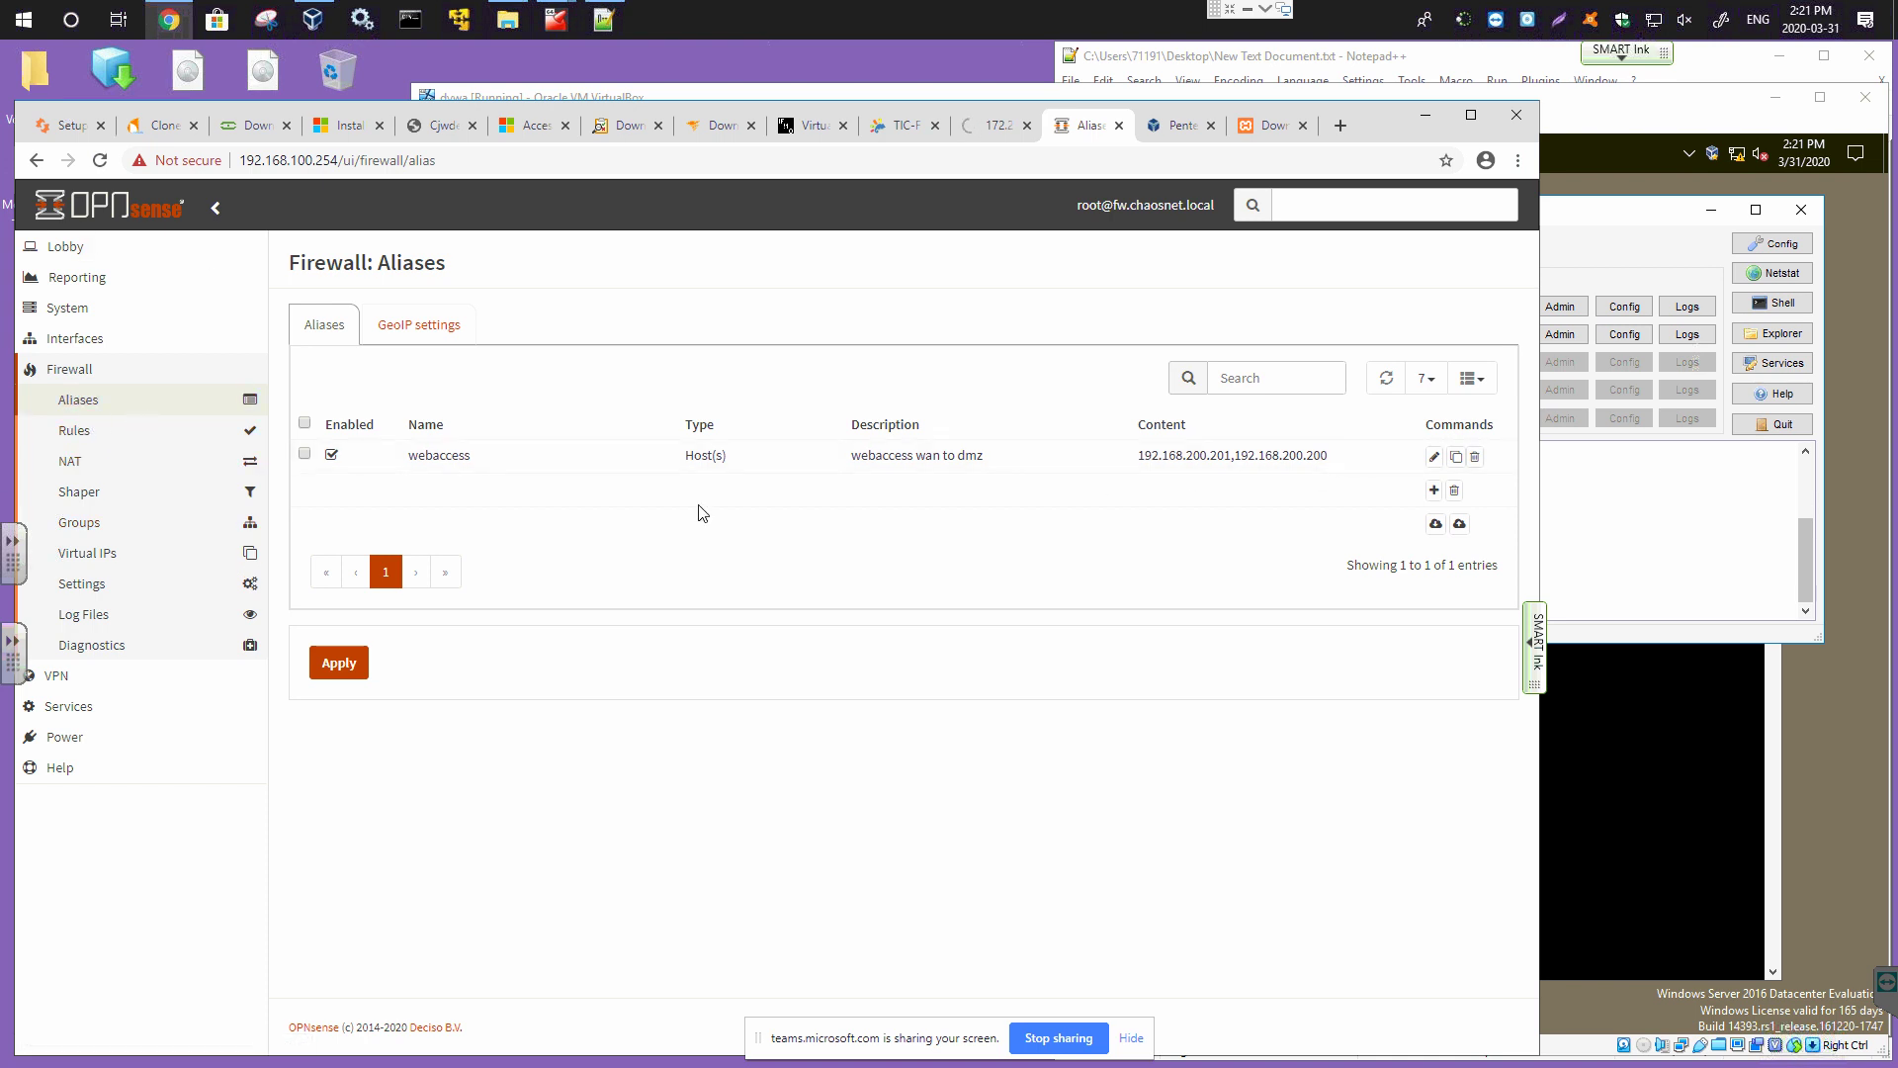
click(997, 131)
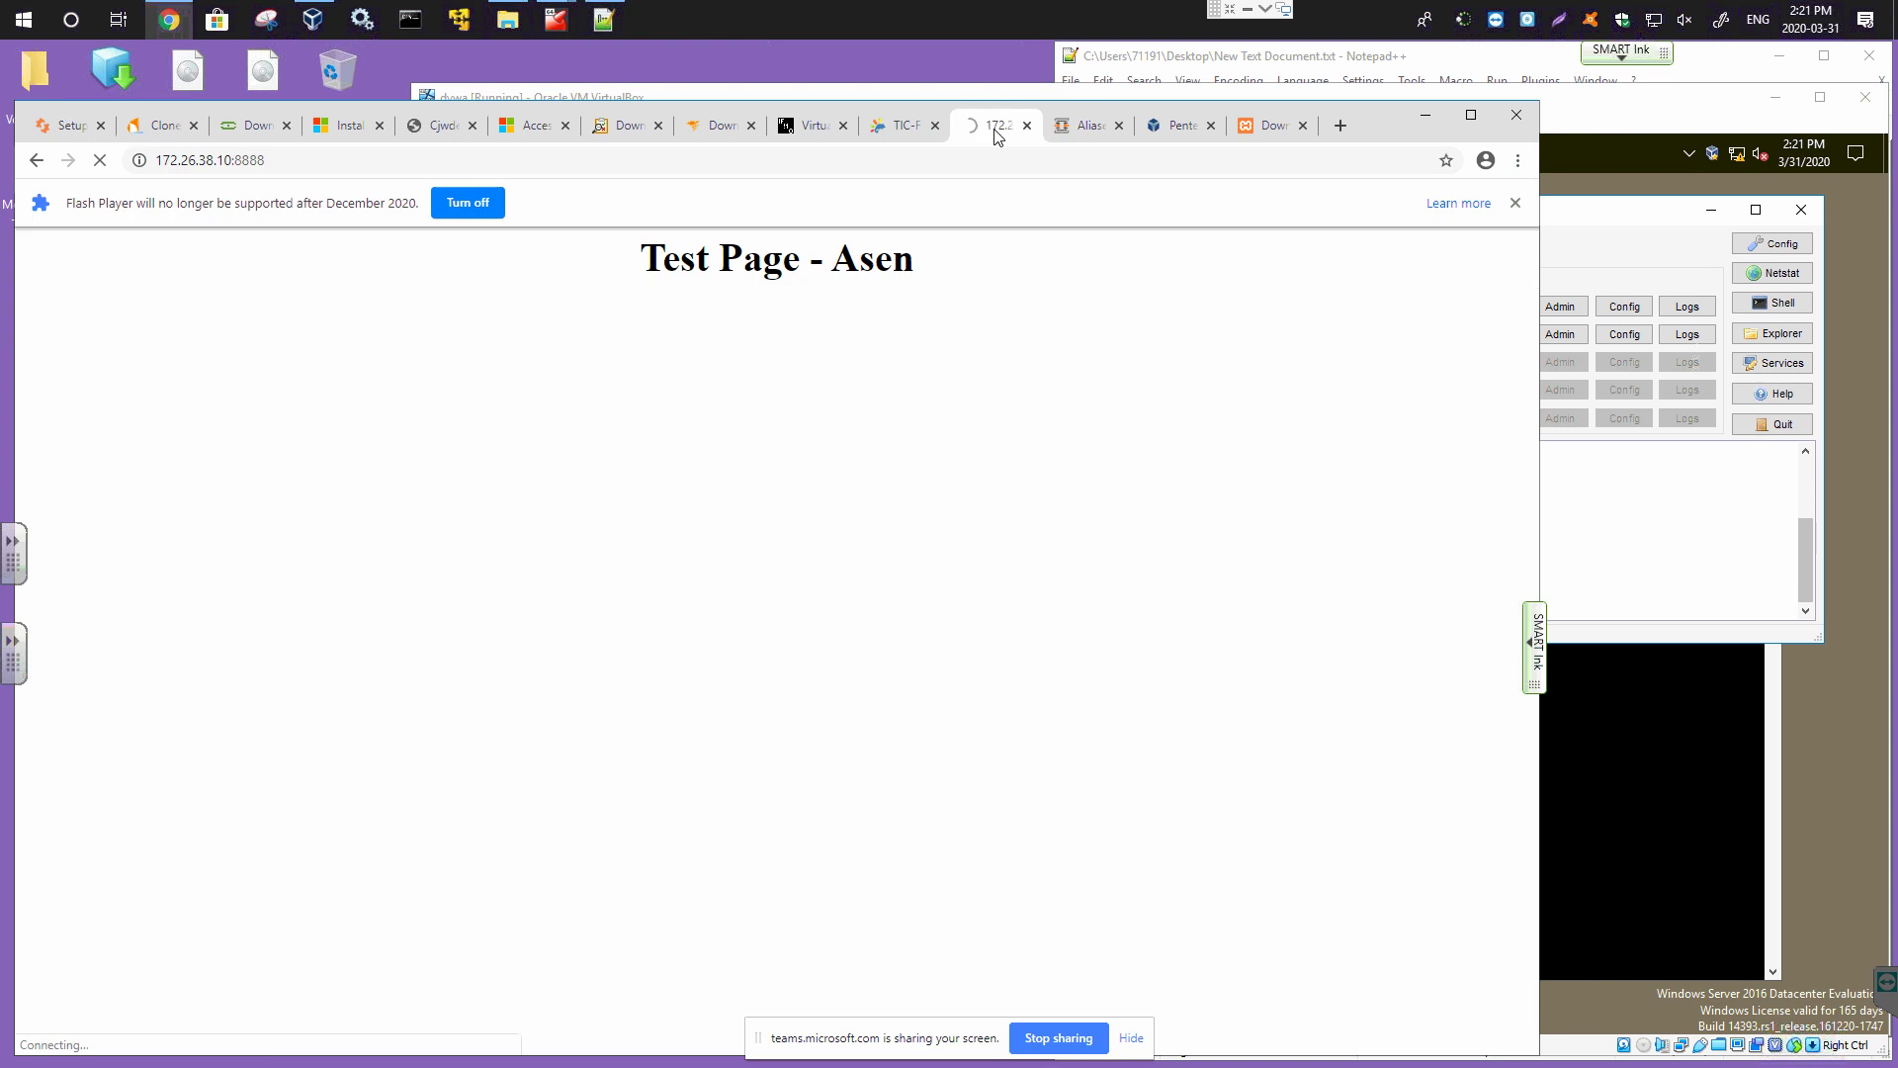
click(267, 160)
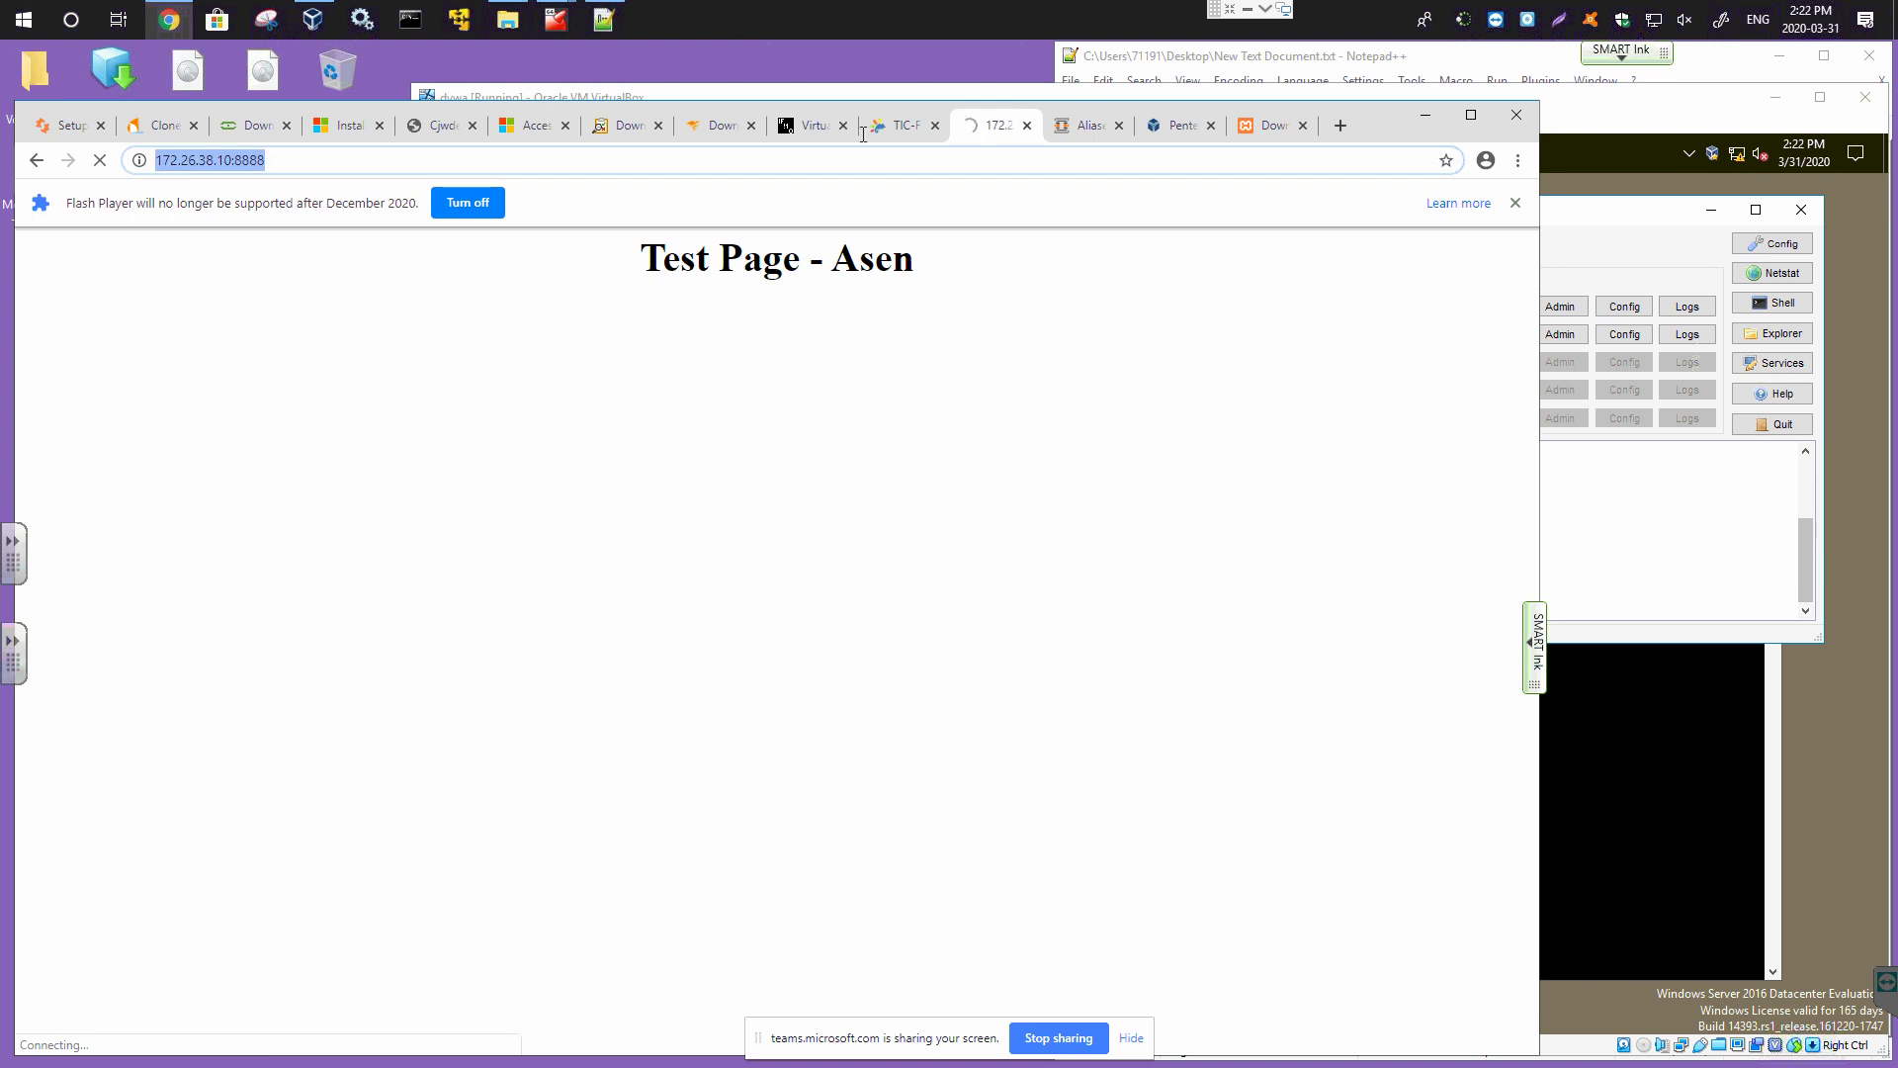
Remove 192.168.200.200 from the content of the webaccess alias and save it.
click(1105, 131)
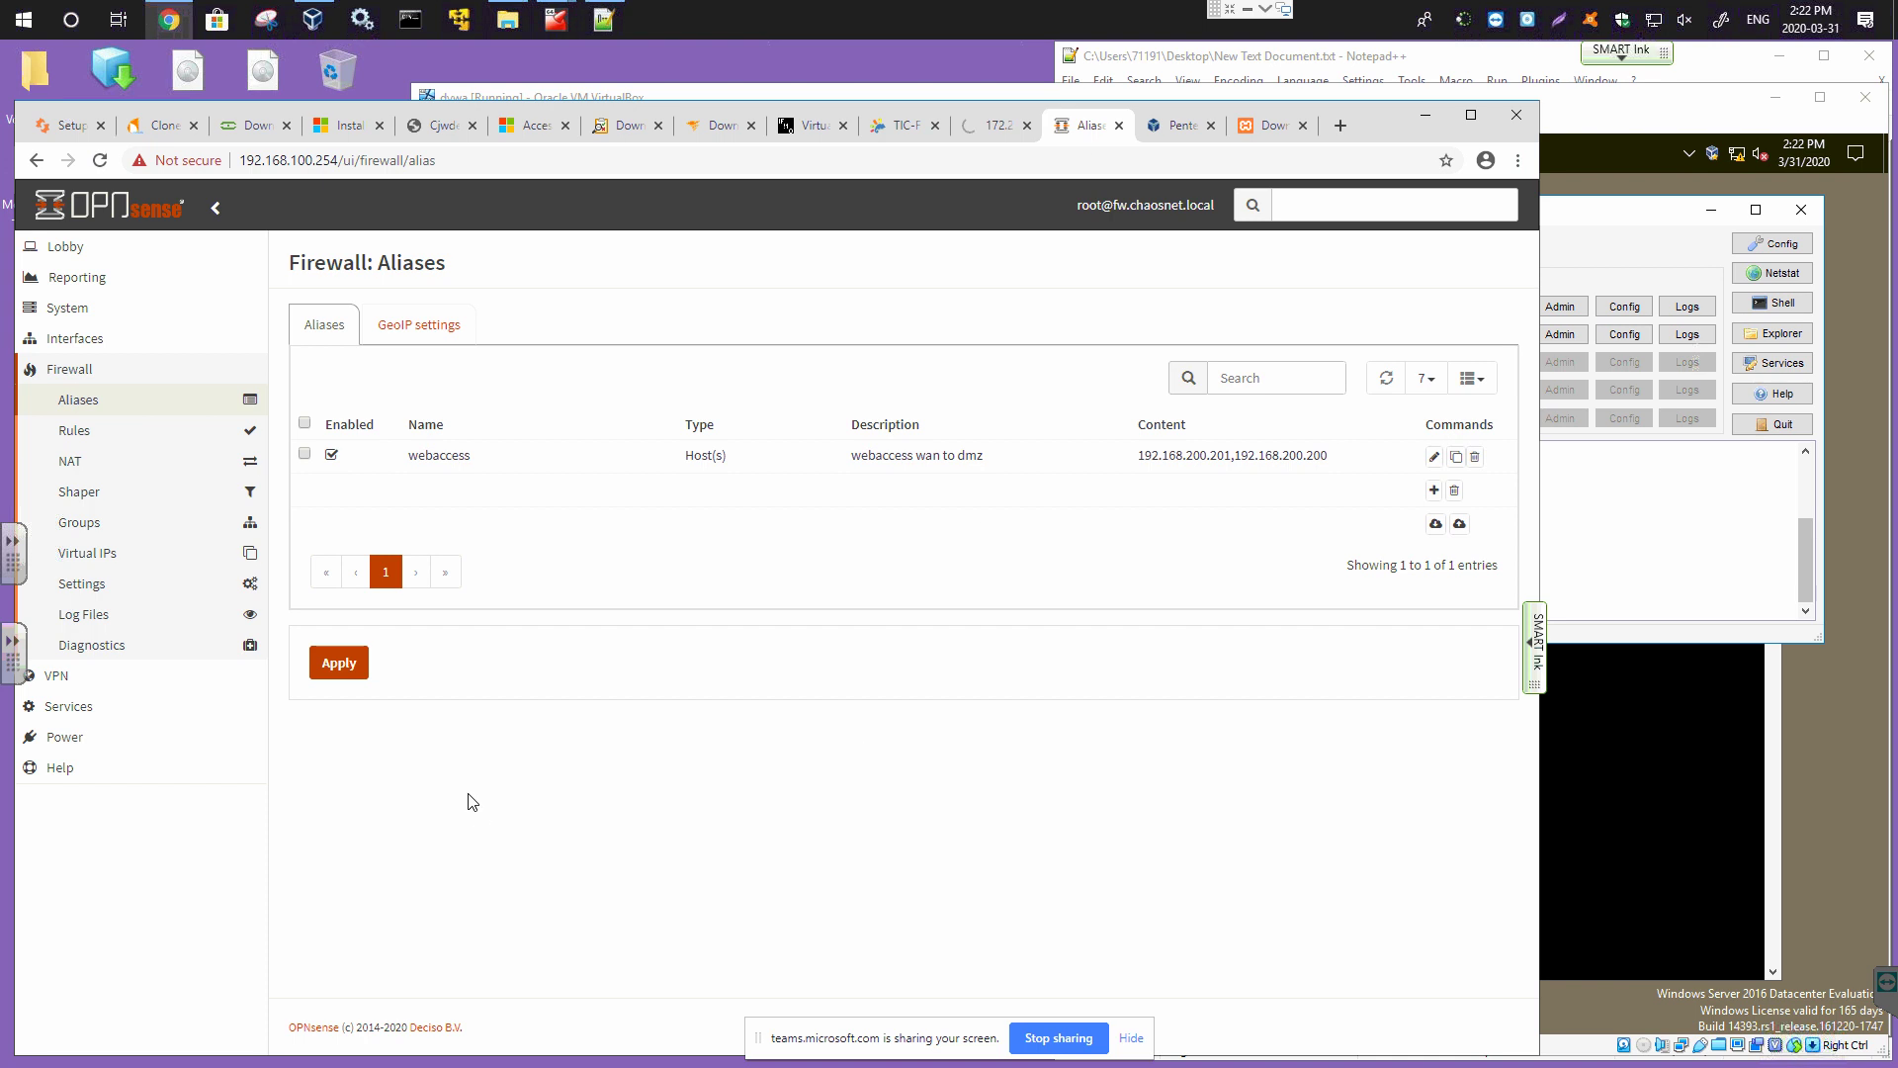
click(1433, 456)
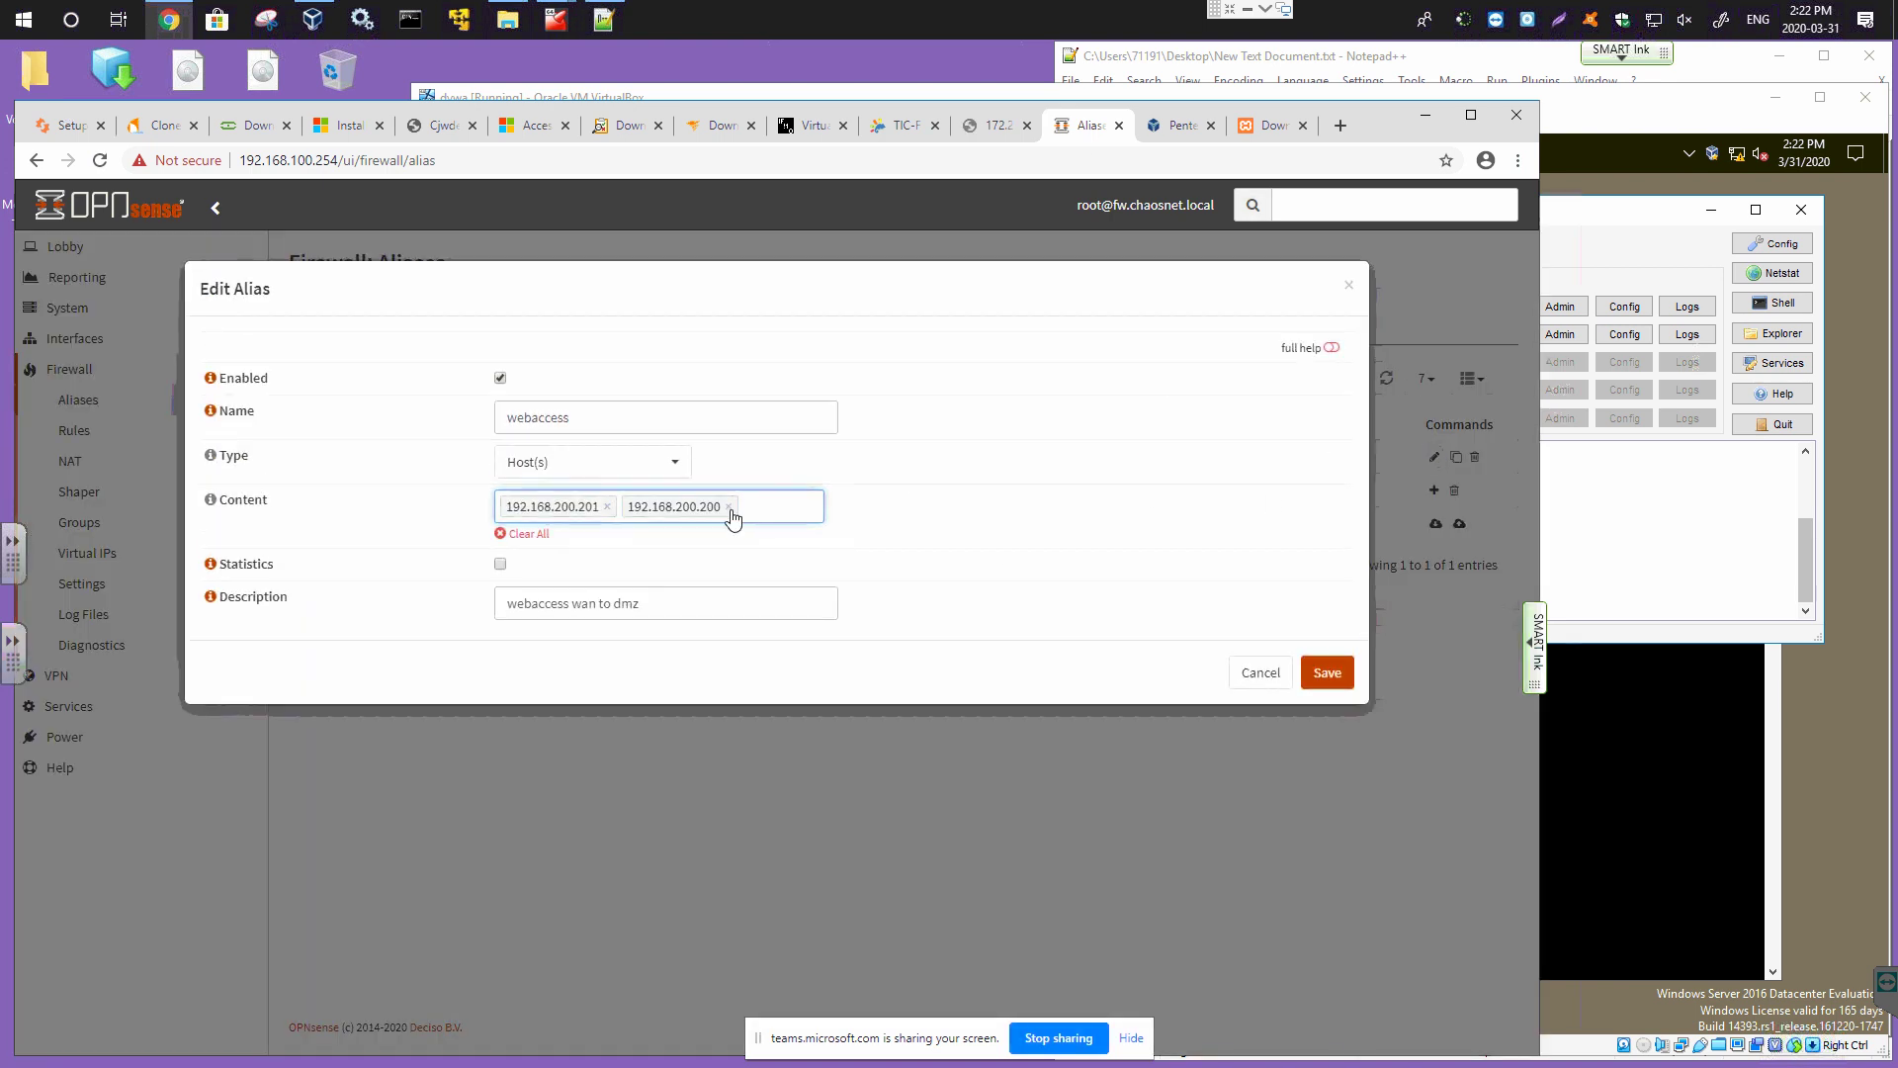
click(729, 506)
click(1327, 672)
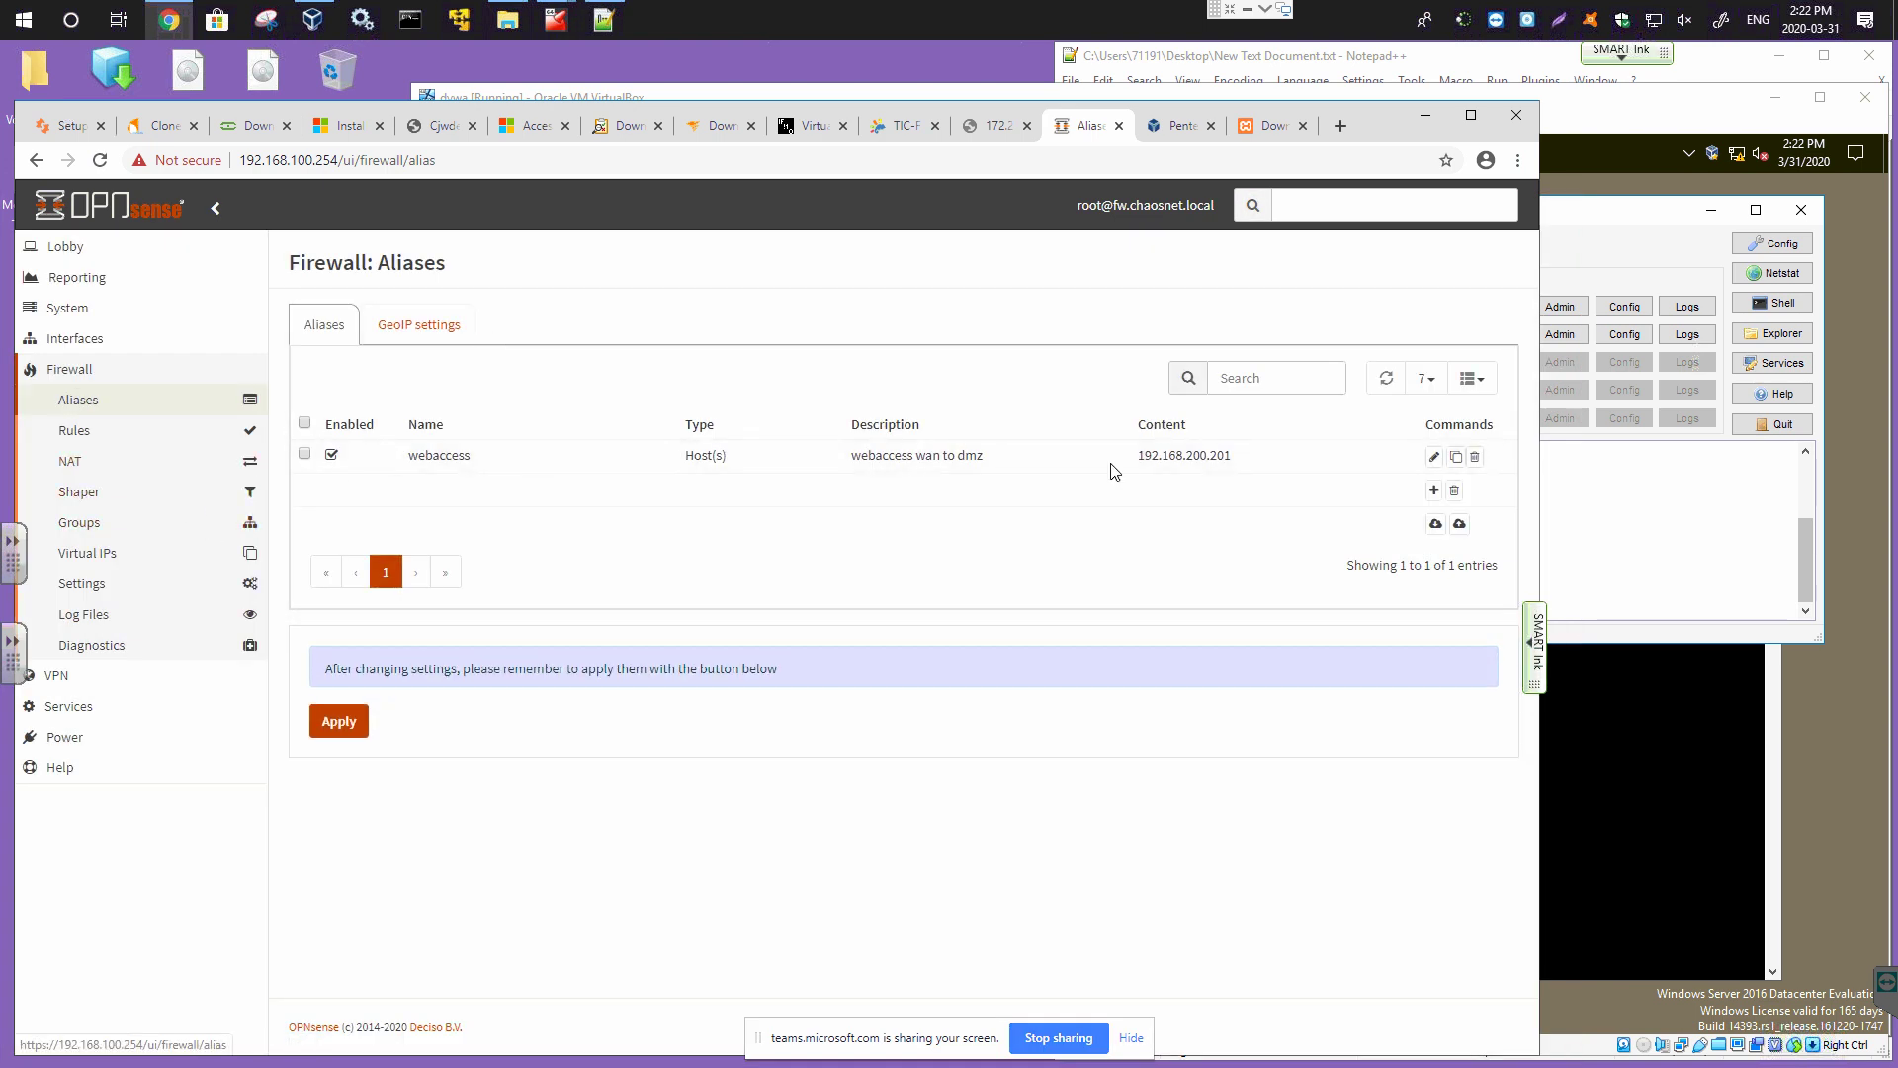
Clone the webaccess alias as new_webaccess with host 192.168.200.200 as its only content, and save it.
click(1455, 457)
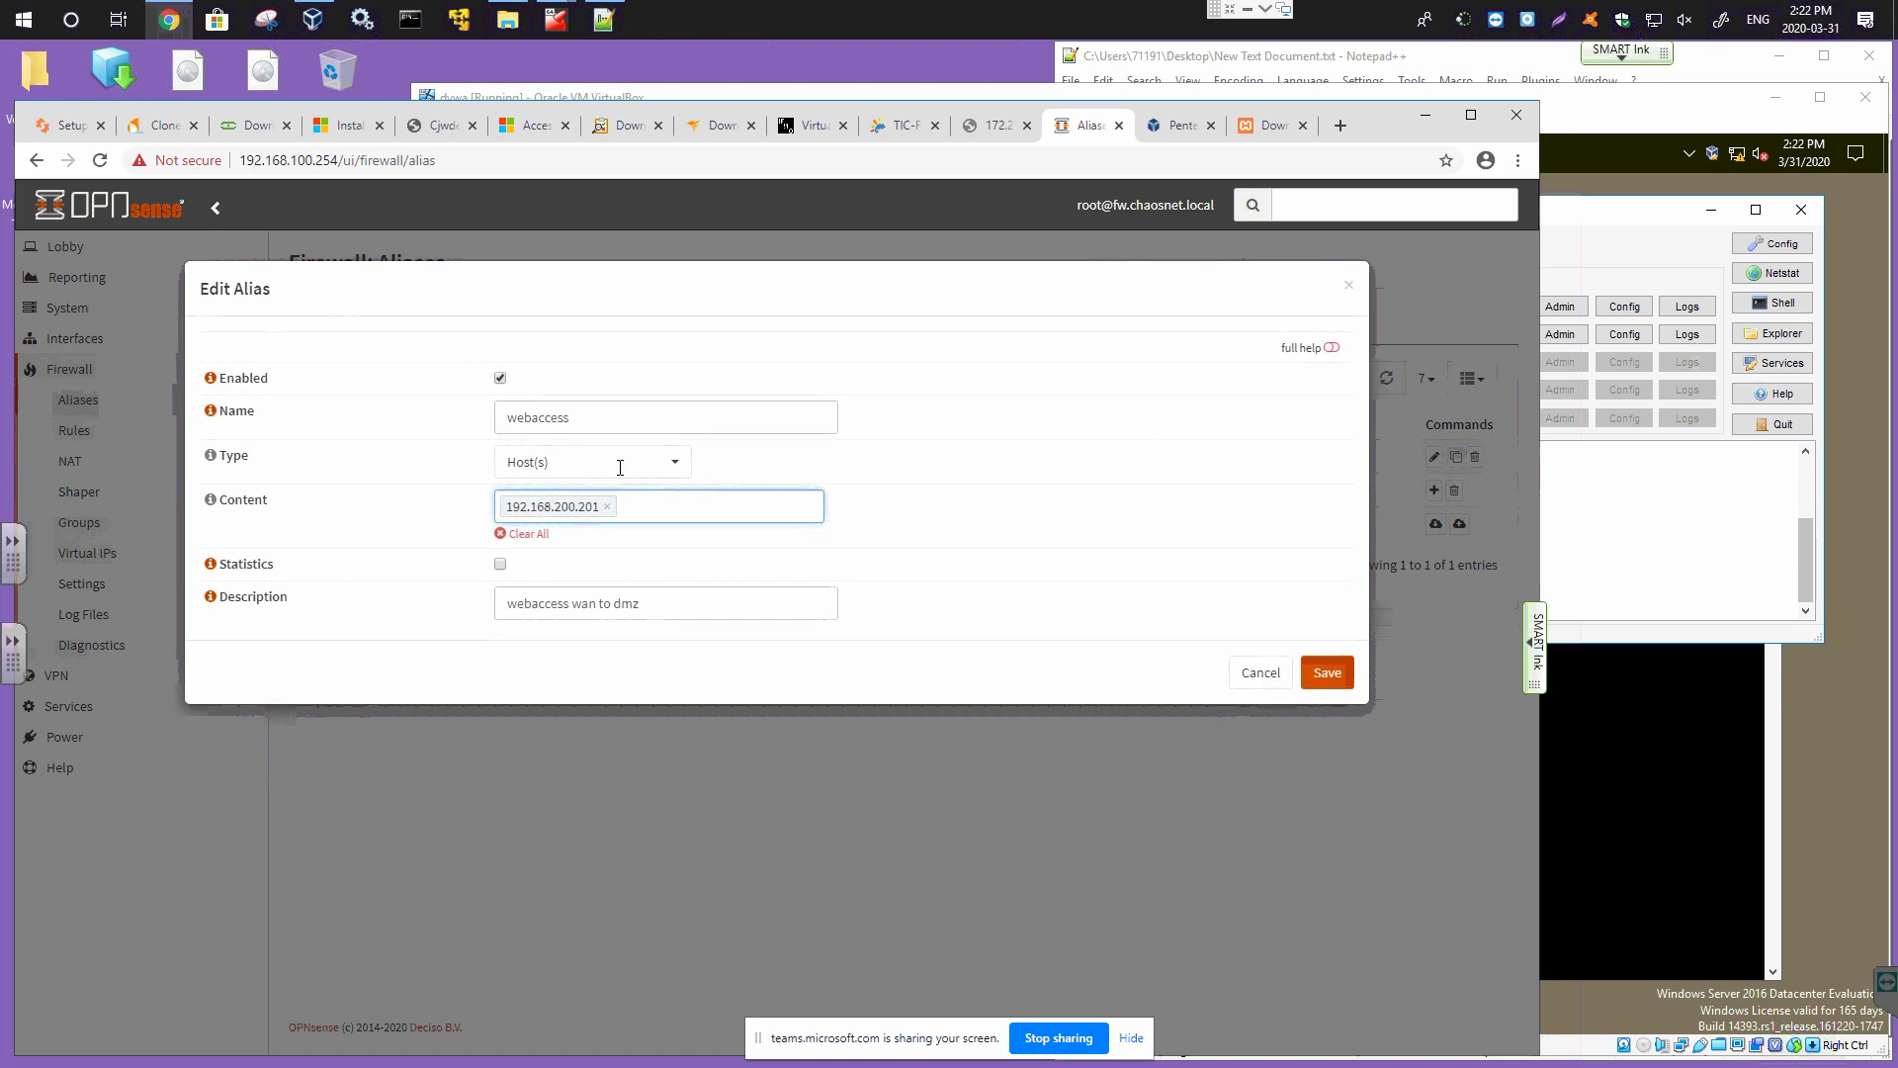
click(606, 422)
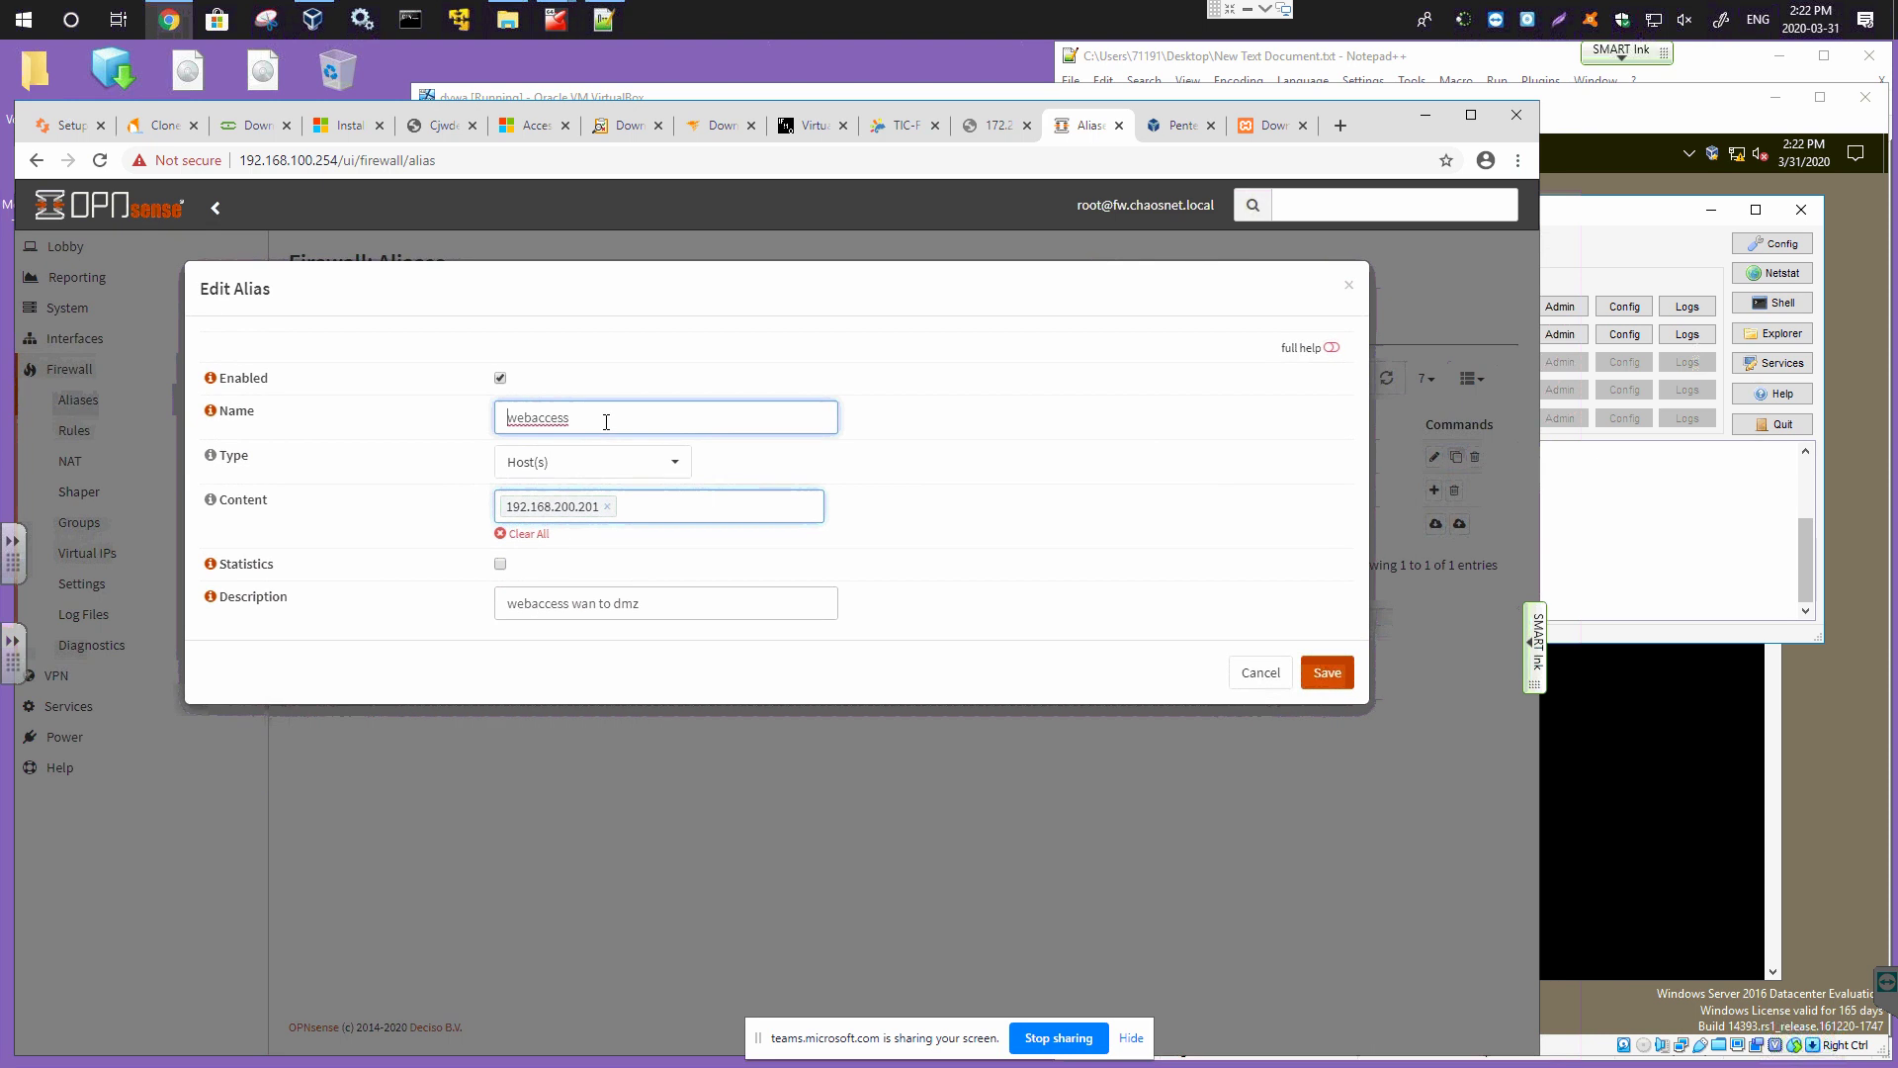
text(new_)
click(606, 507)
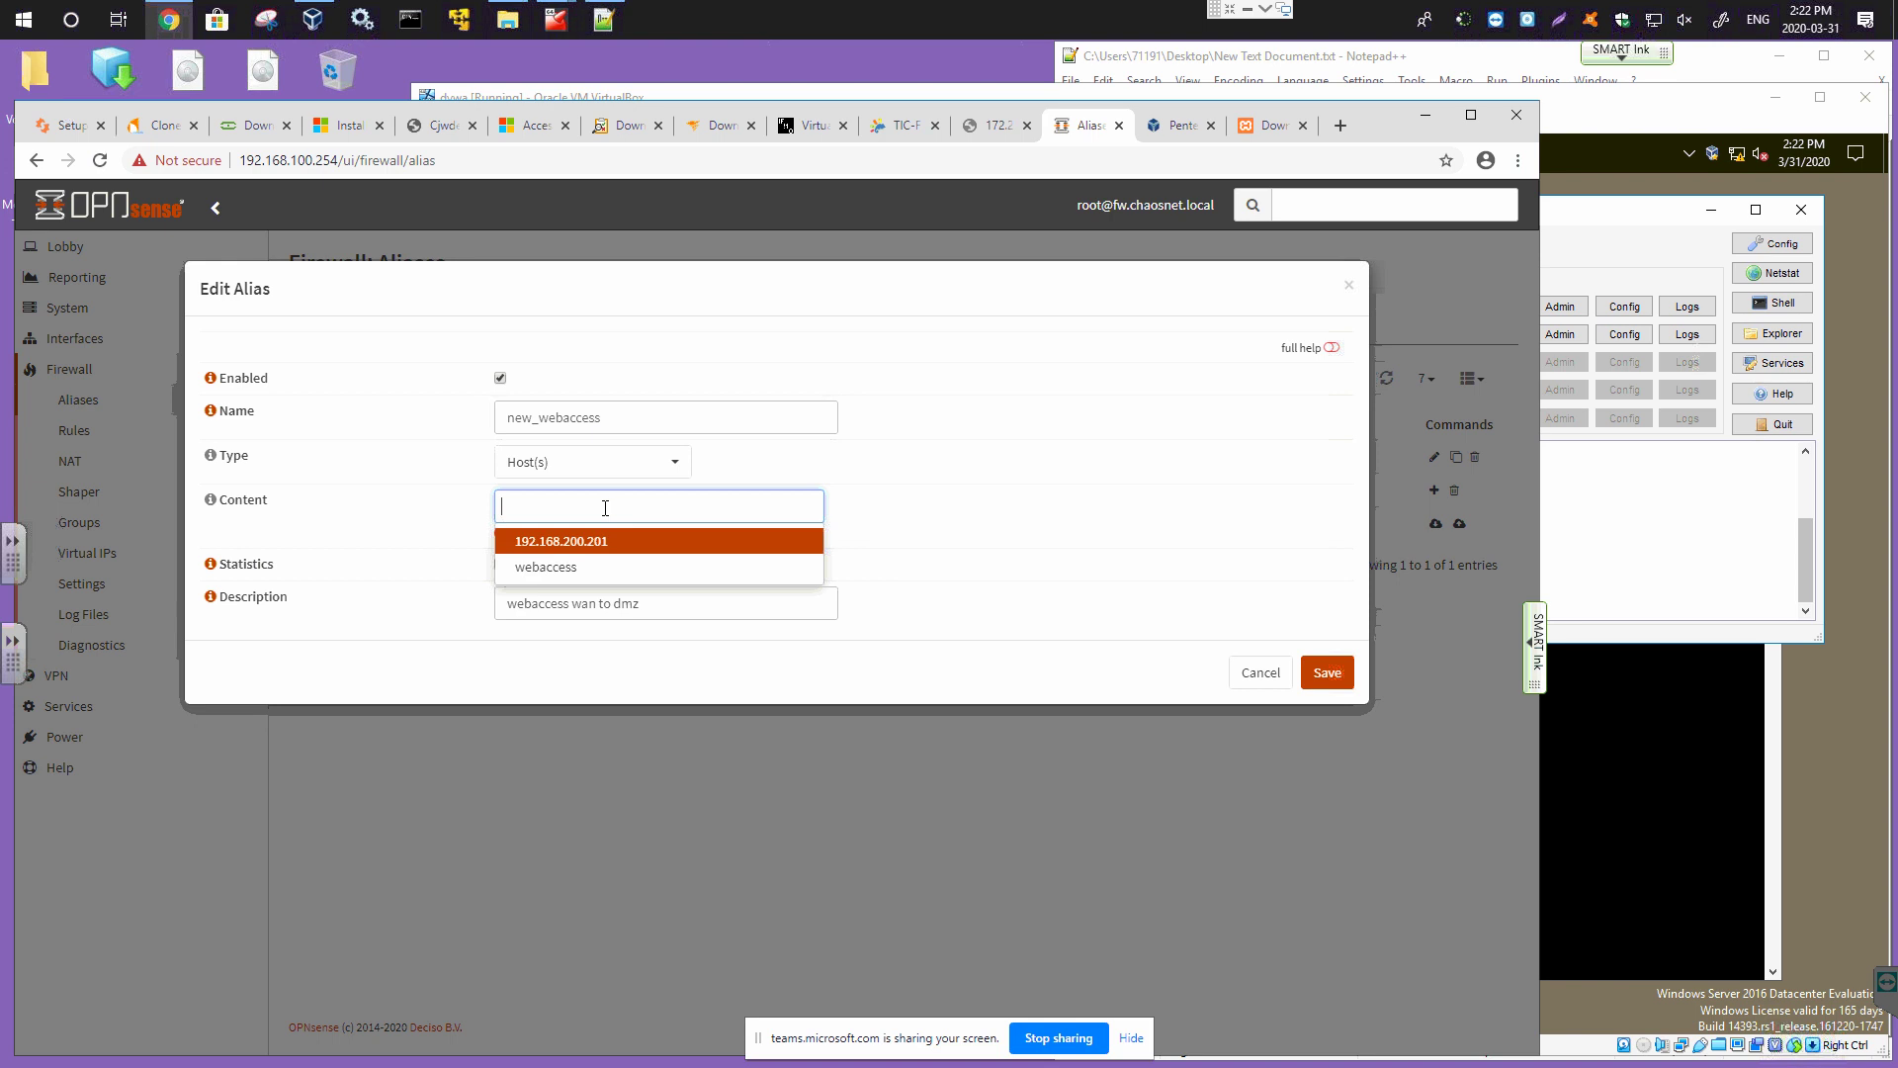
text(192.16)
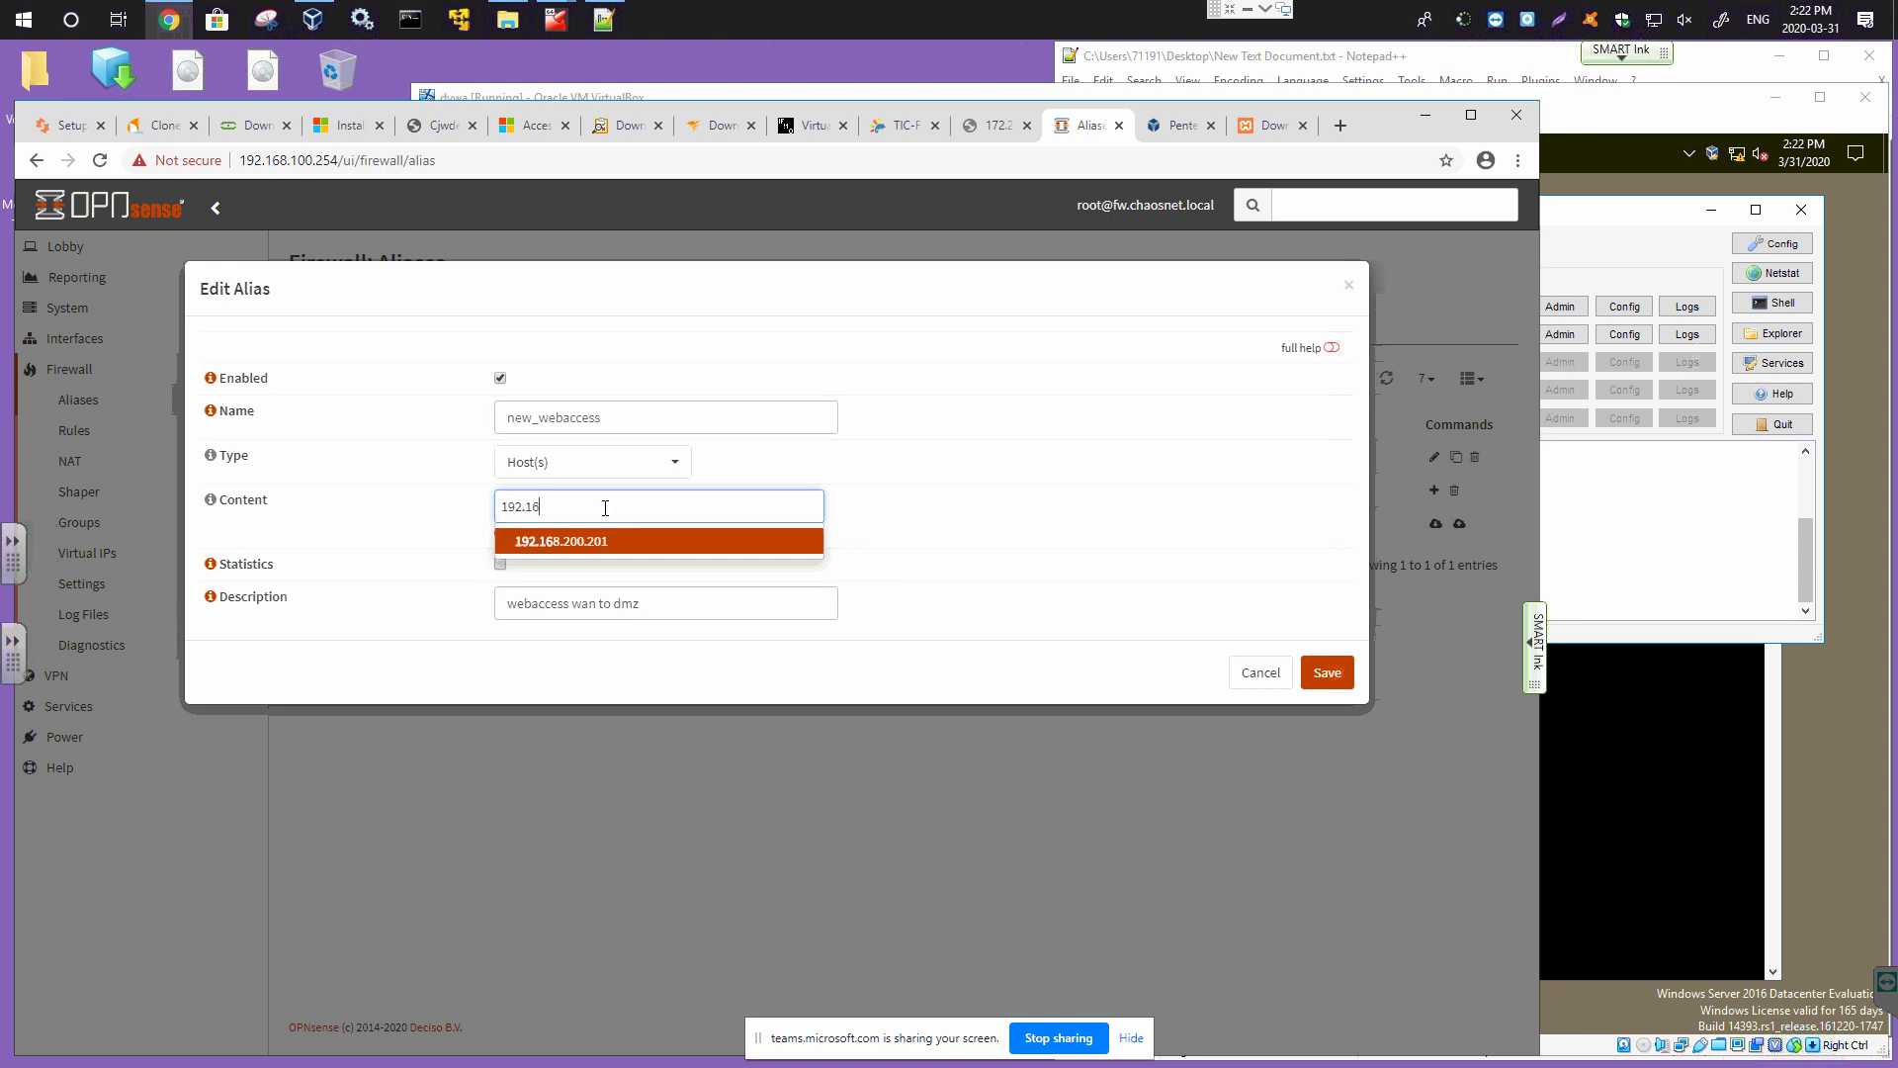
text(8.200.200)
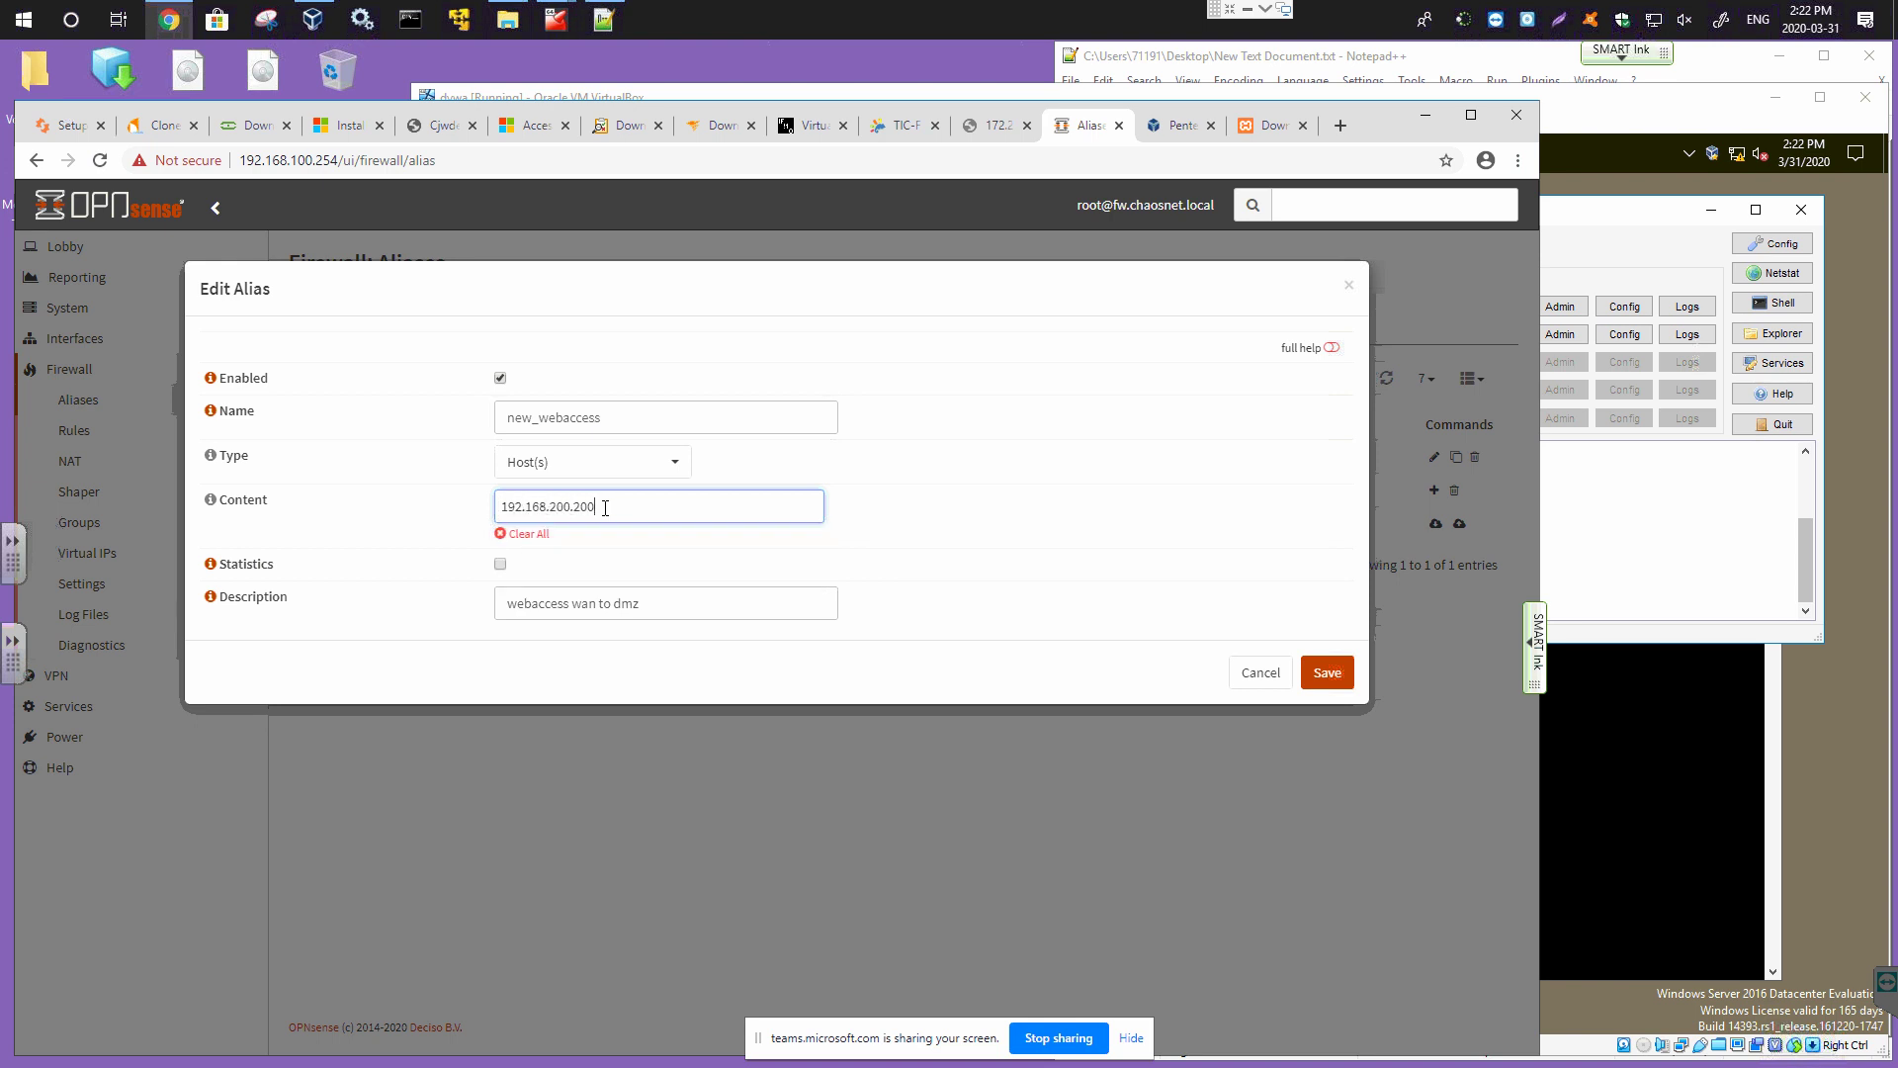
click(1329, 682)
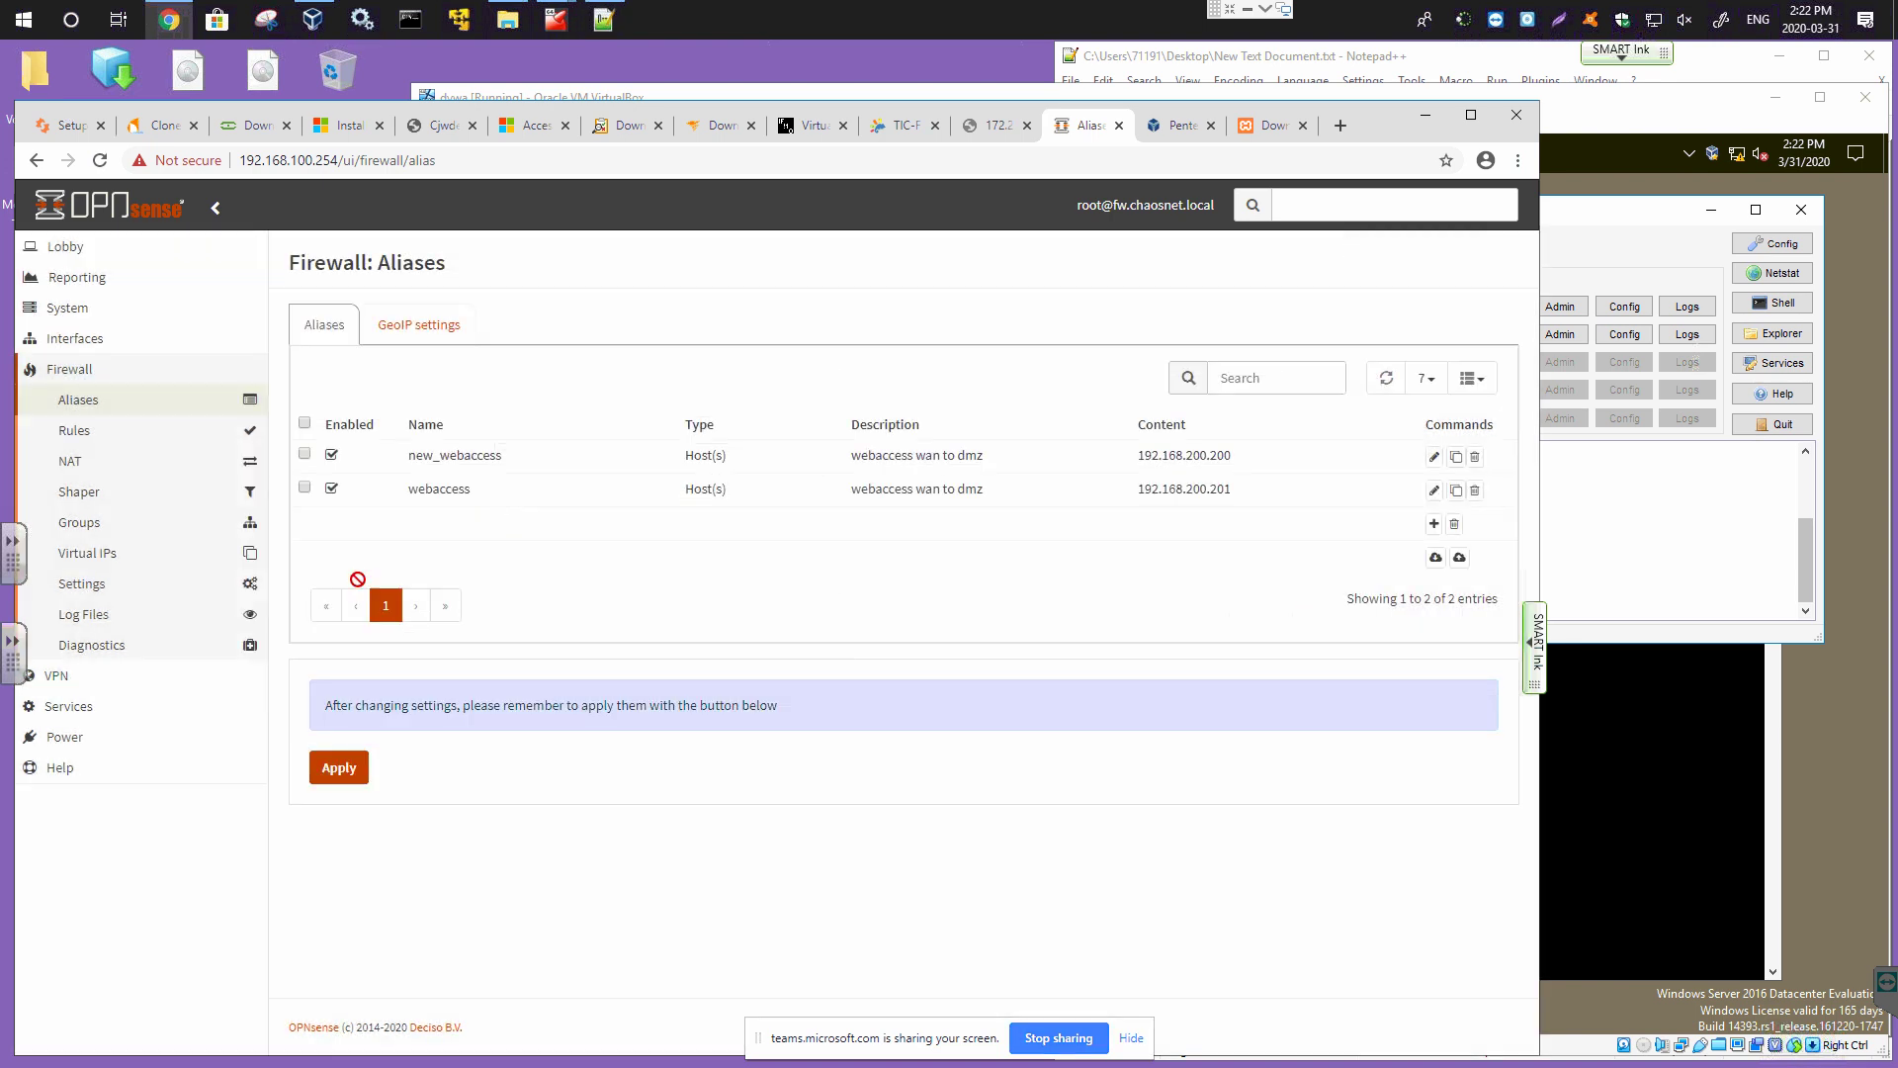
Clone the wan port forward that targets webaccess and set the copy's destination port range from 8889 to 8889.
click(68, 463)
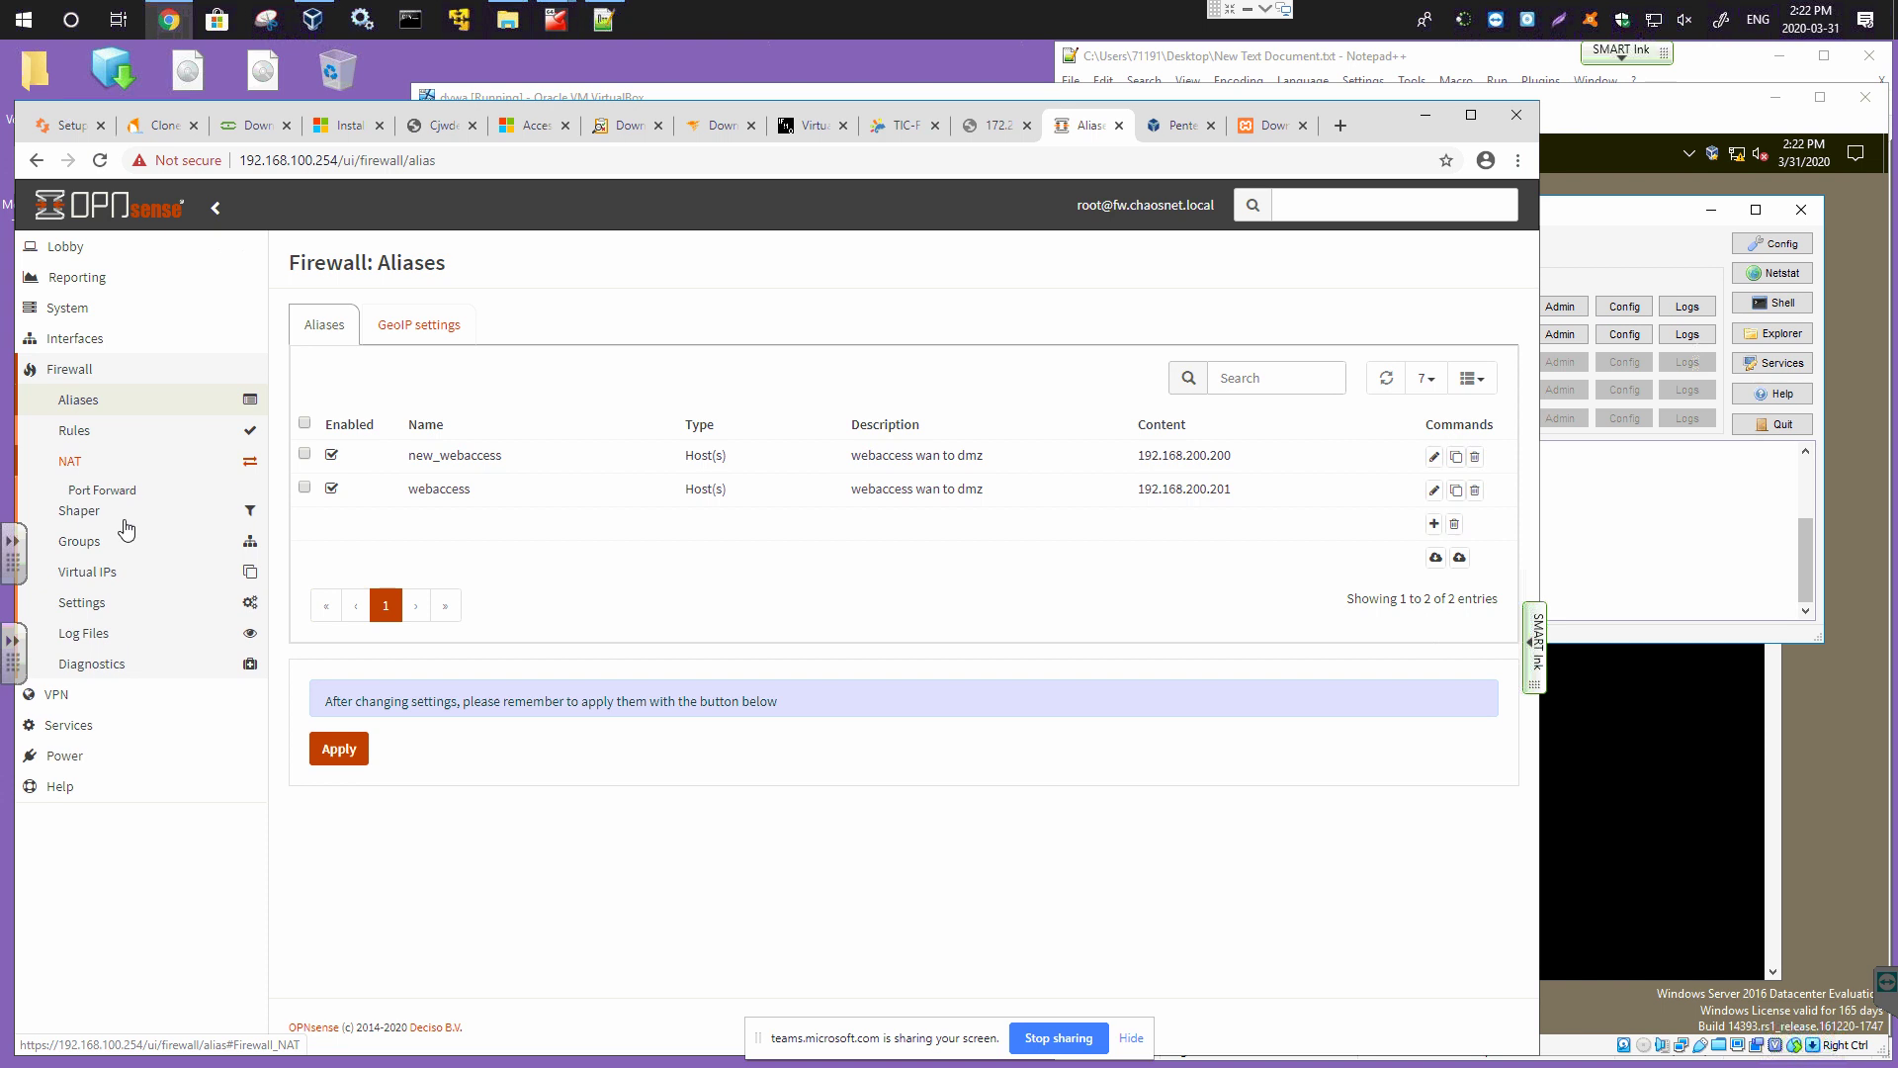
click(102, 490)
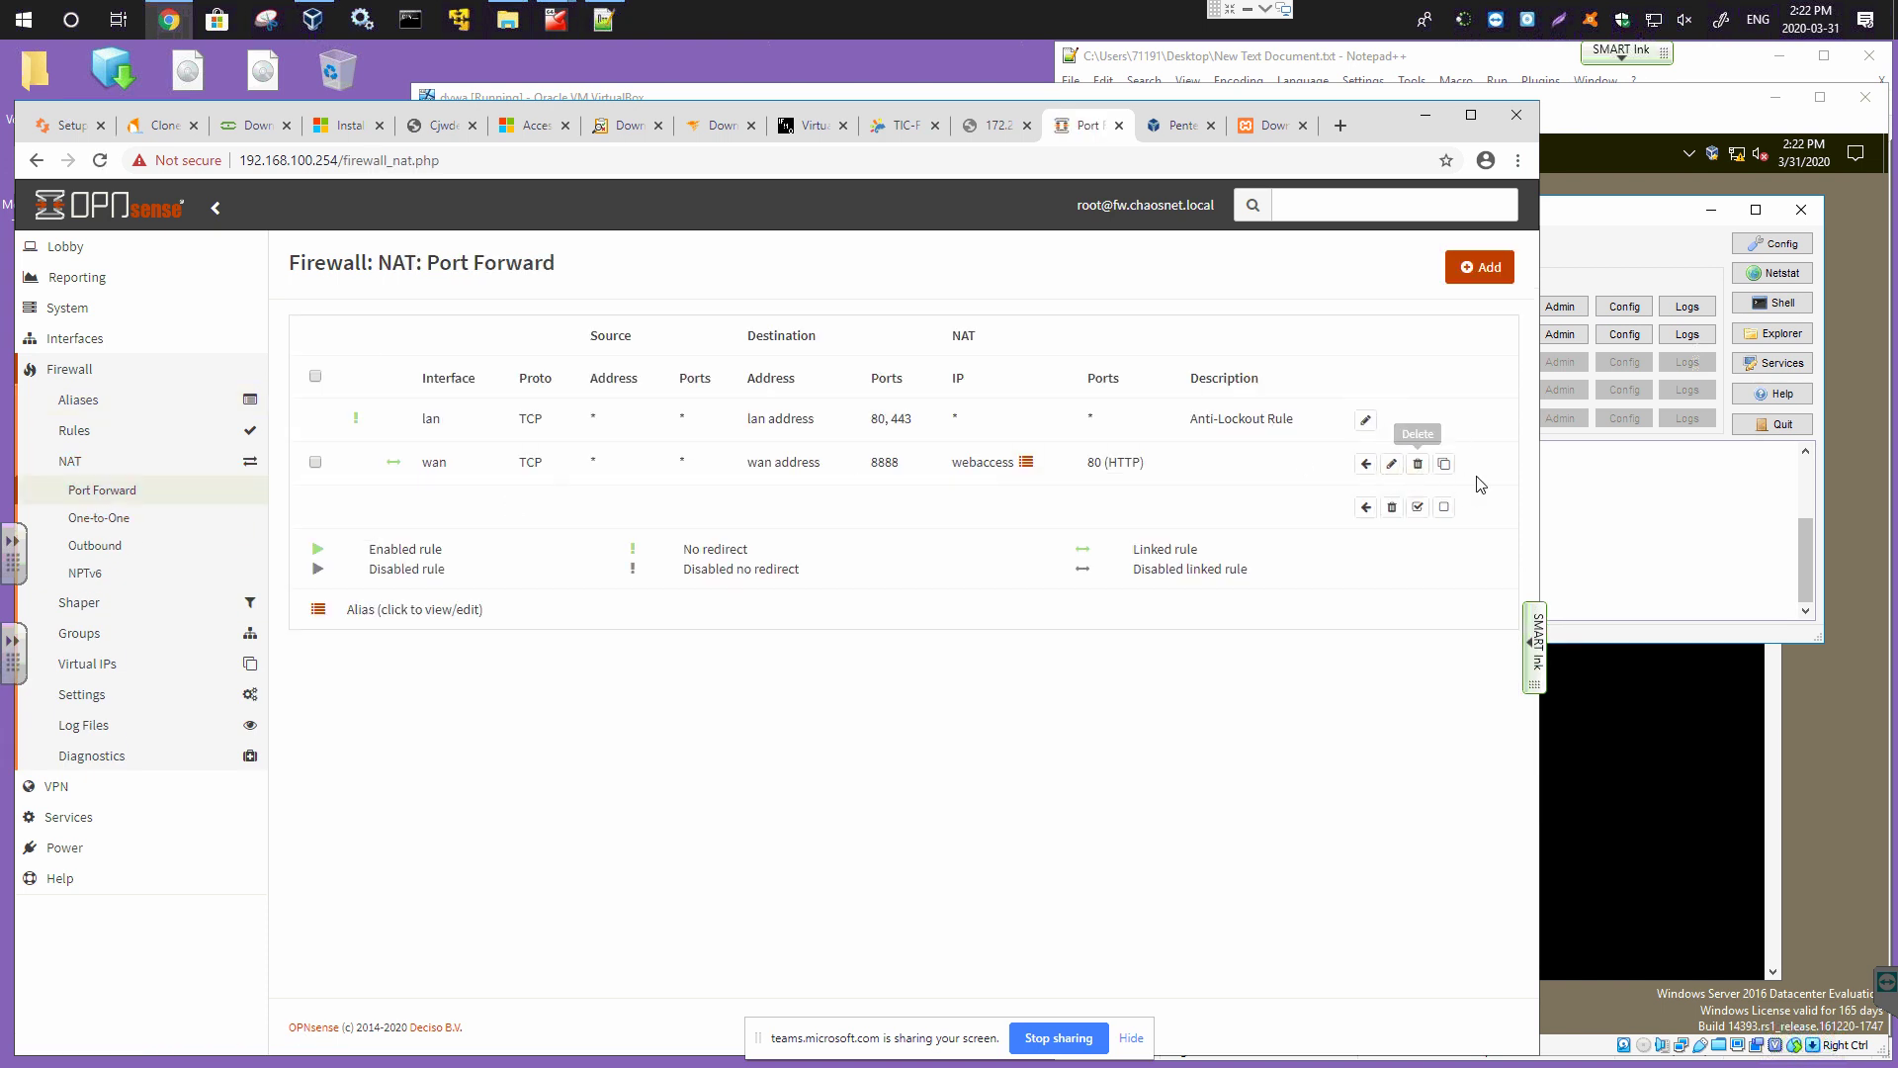
click(1444, 464)
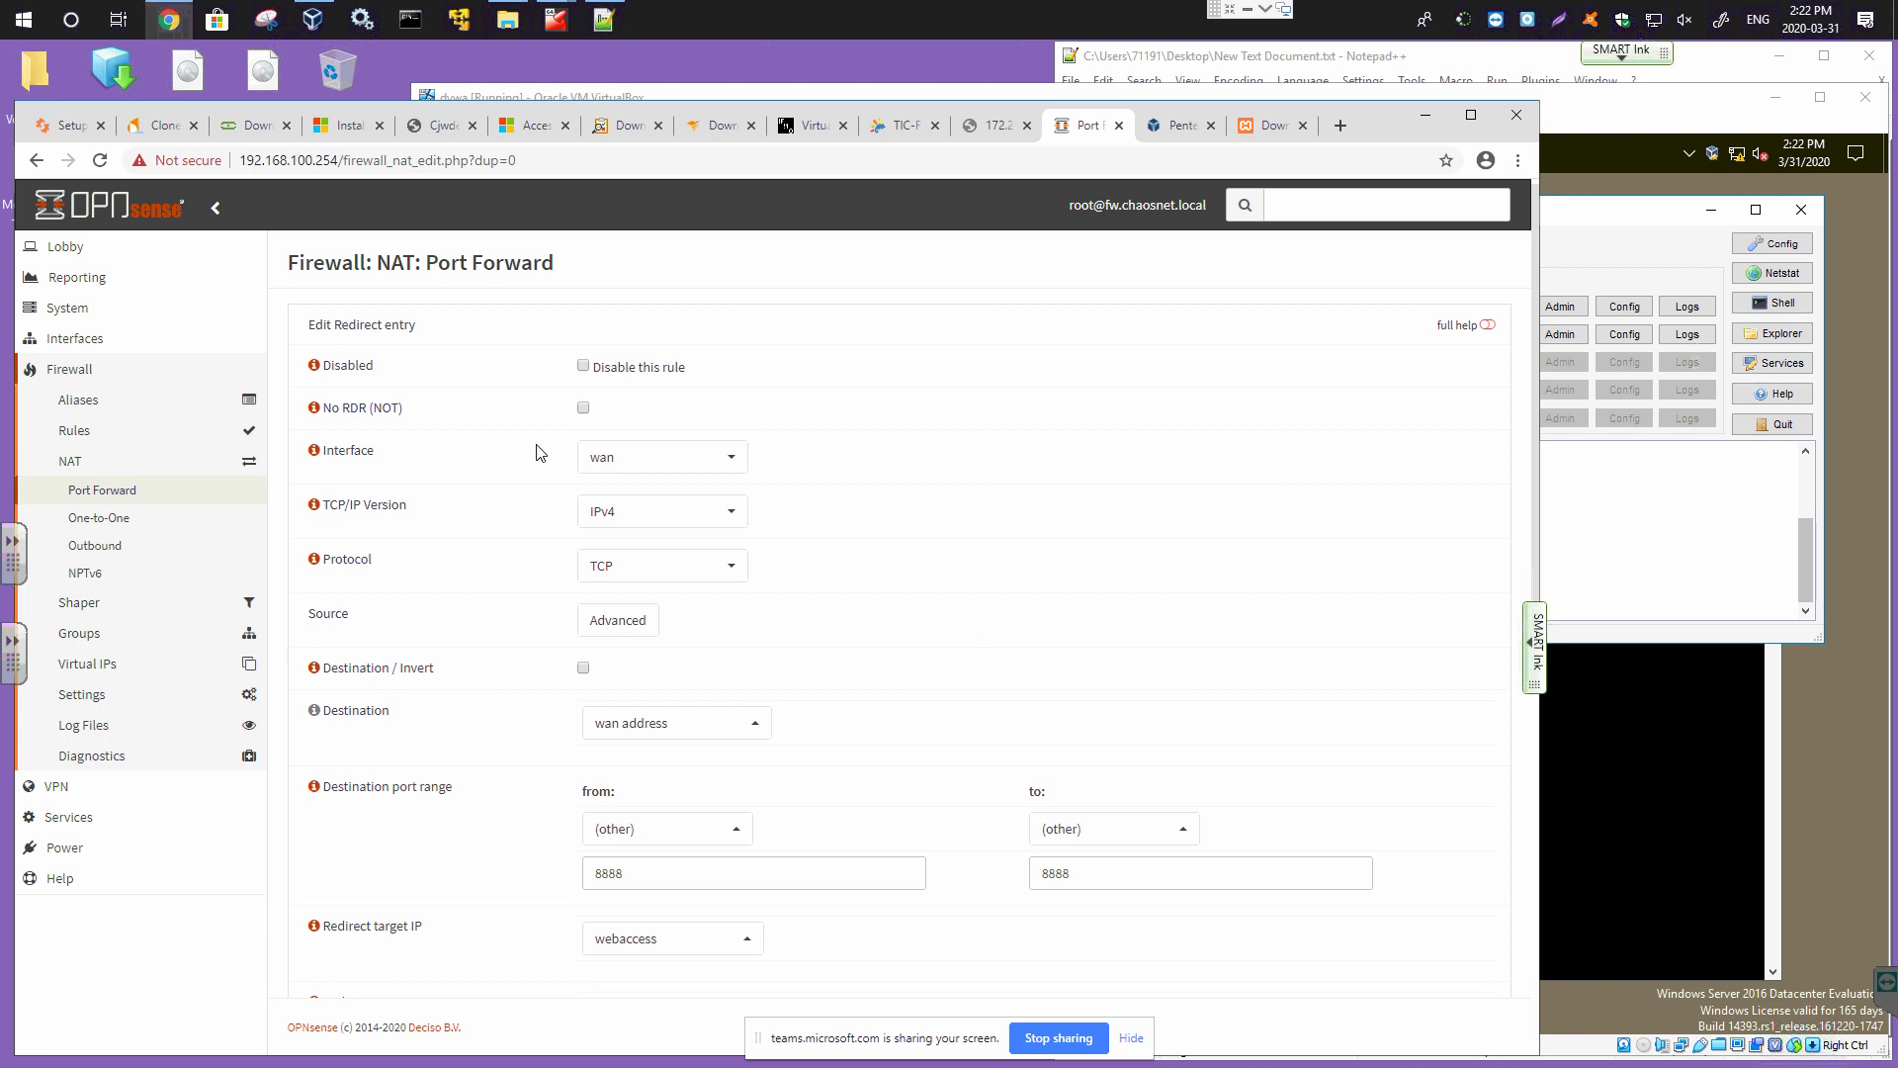
scroll(687, 473, down, 1)
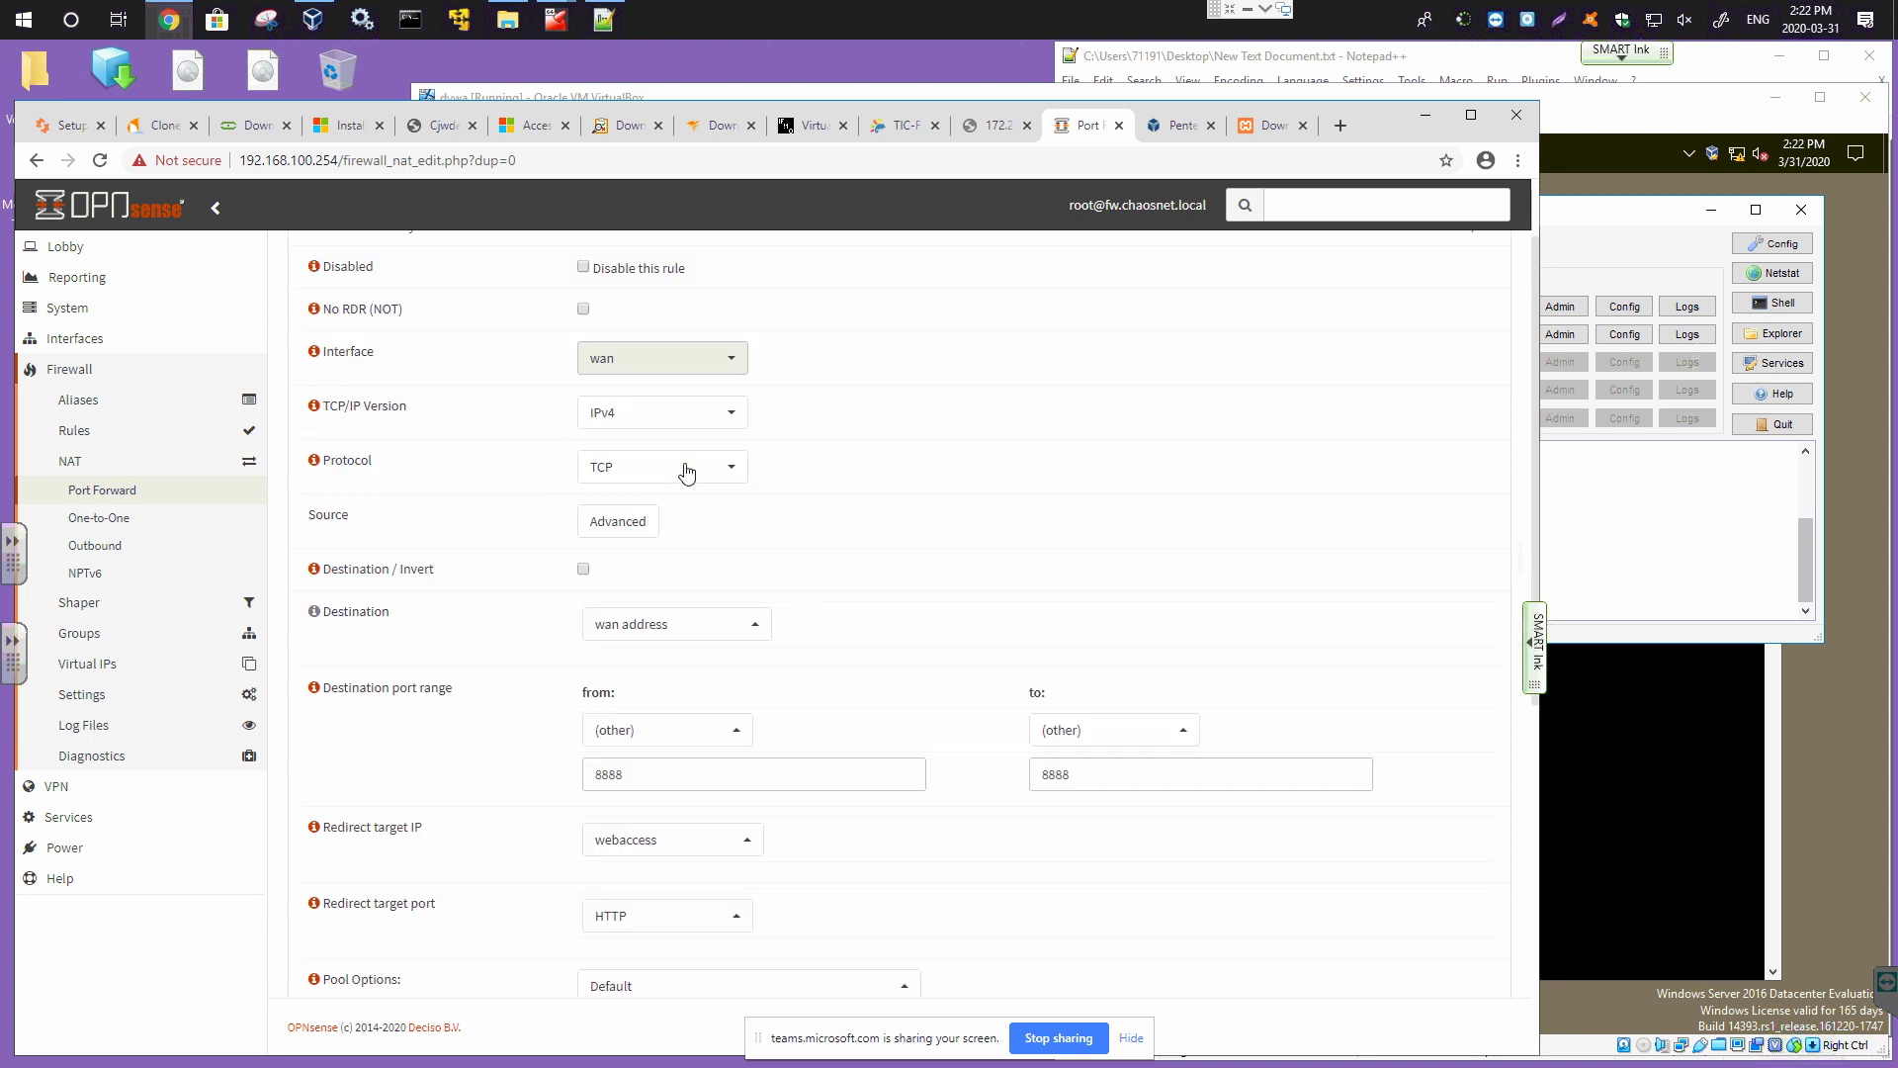
scroll(687, 473, down, 1)
drag(625, 676, 582, 680)
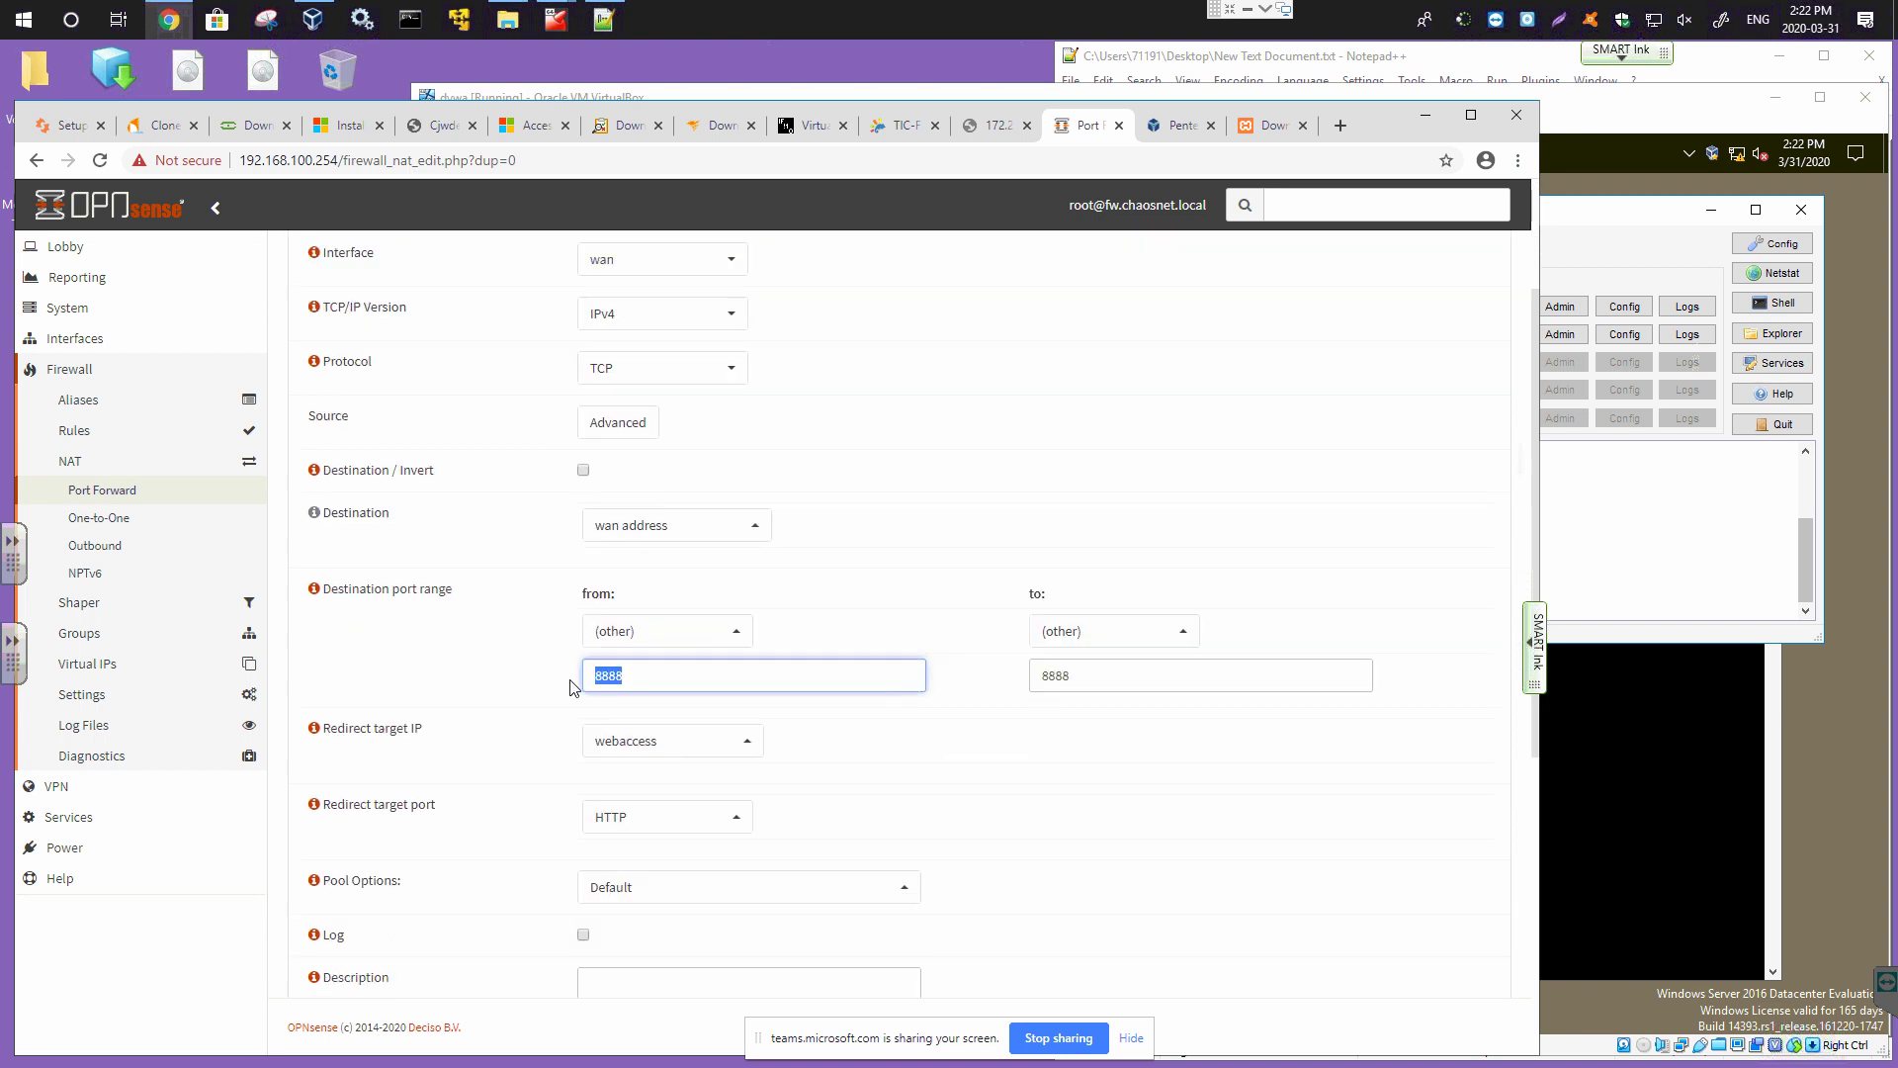
text(888)
click(1131, 680)
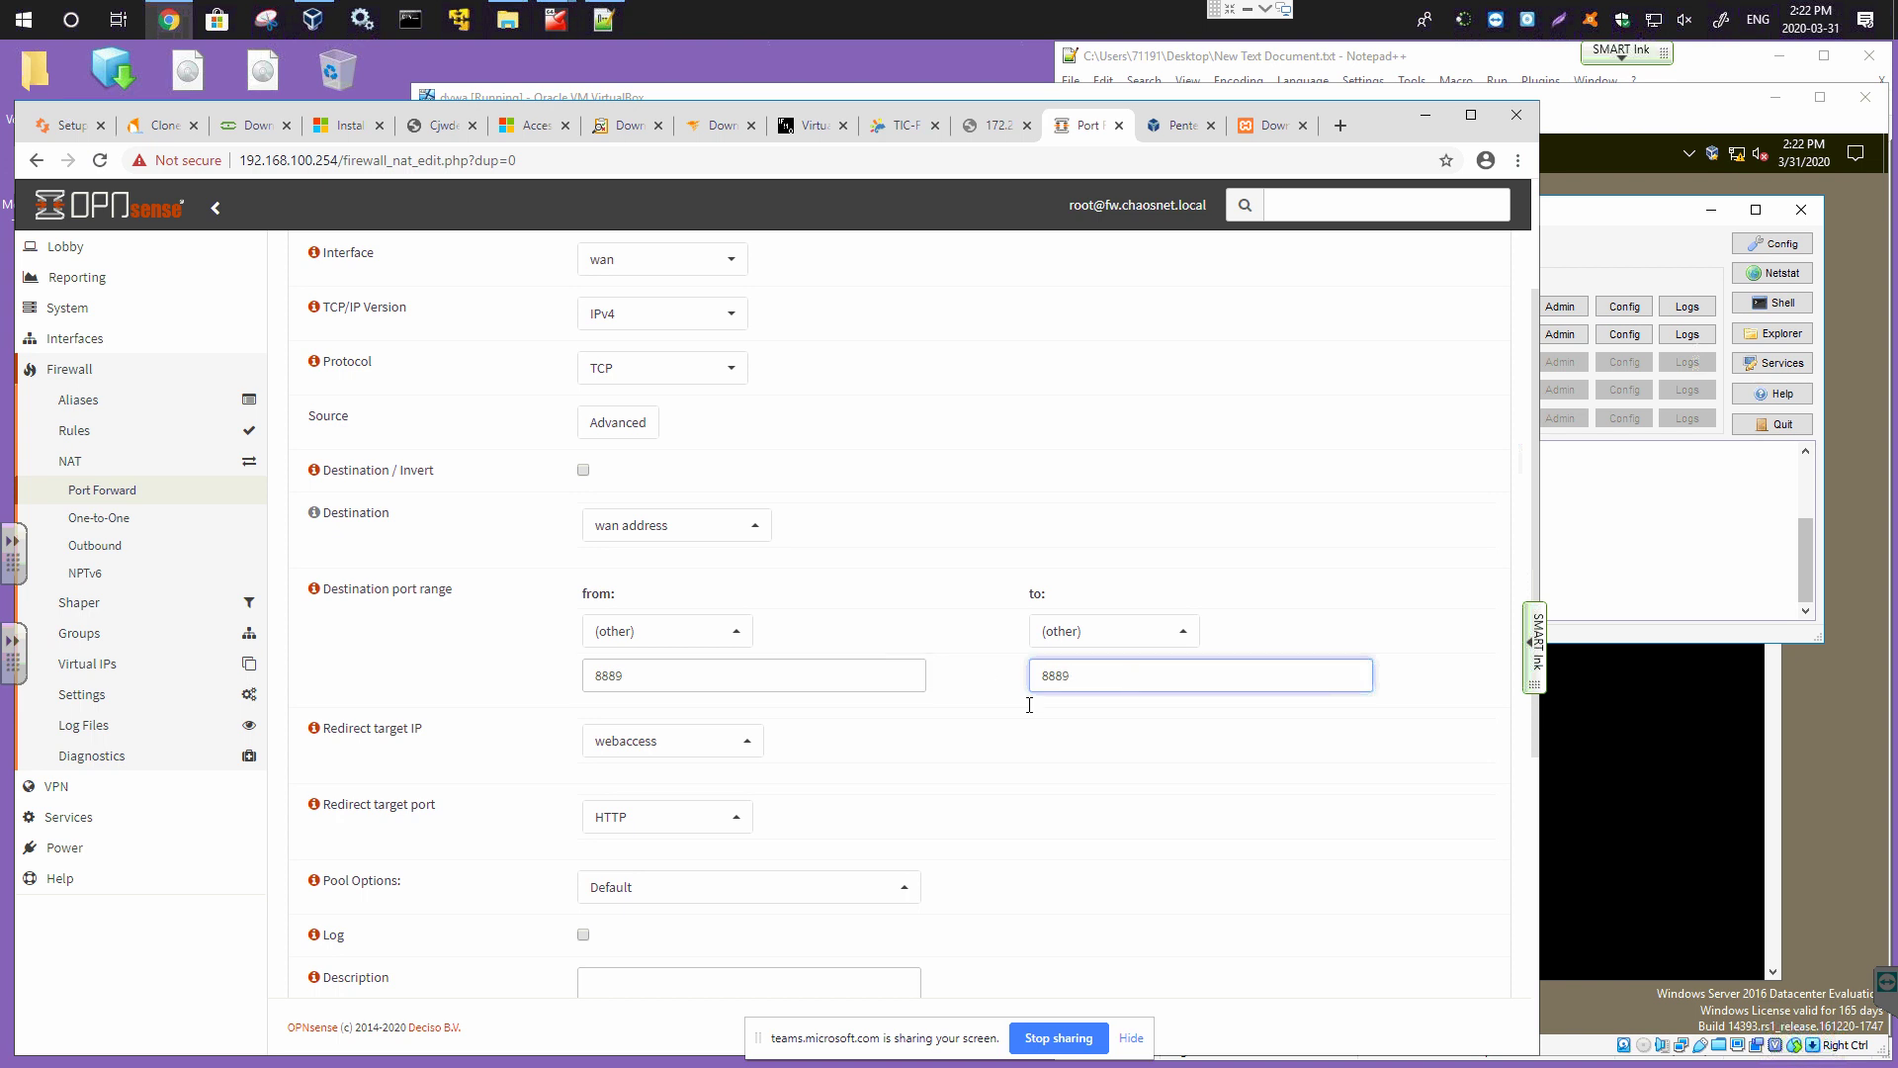
Review the cloned port forward's settings, including the advanced source options, redirect target, NAT reflection and filter rule association.
scroll(518, 627, down, 1)
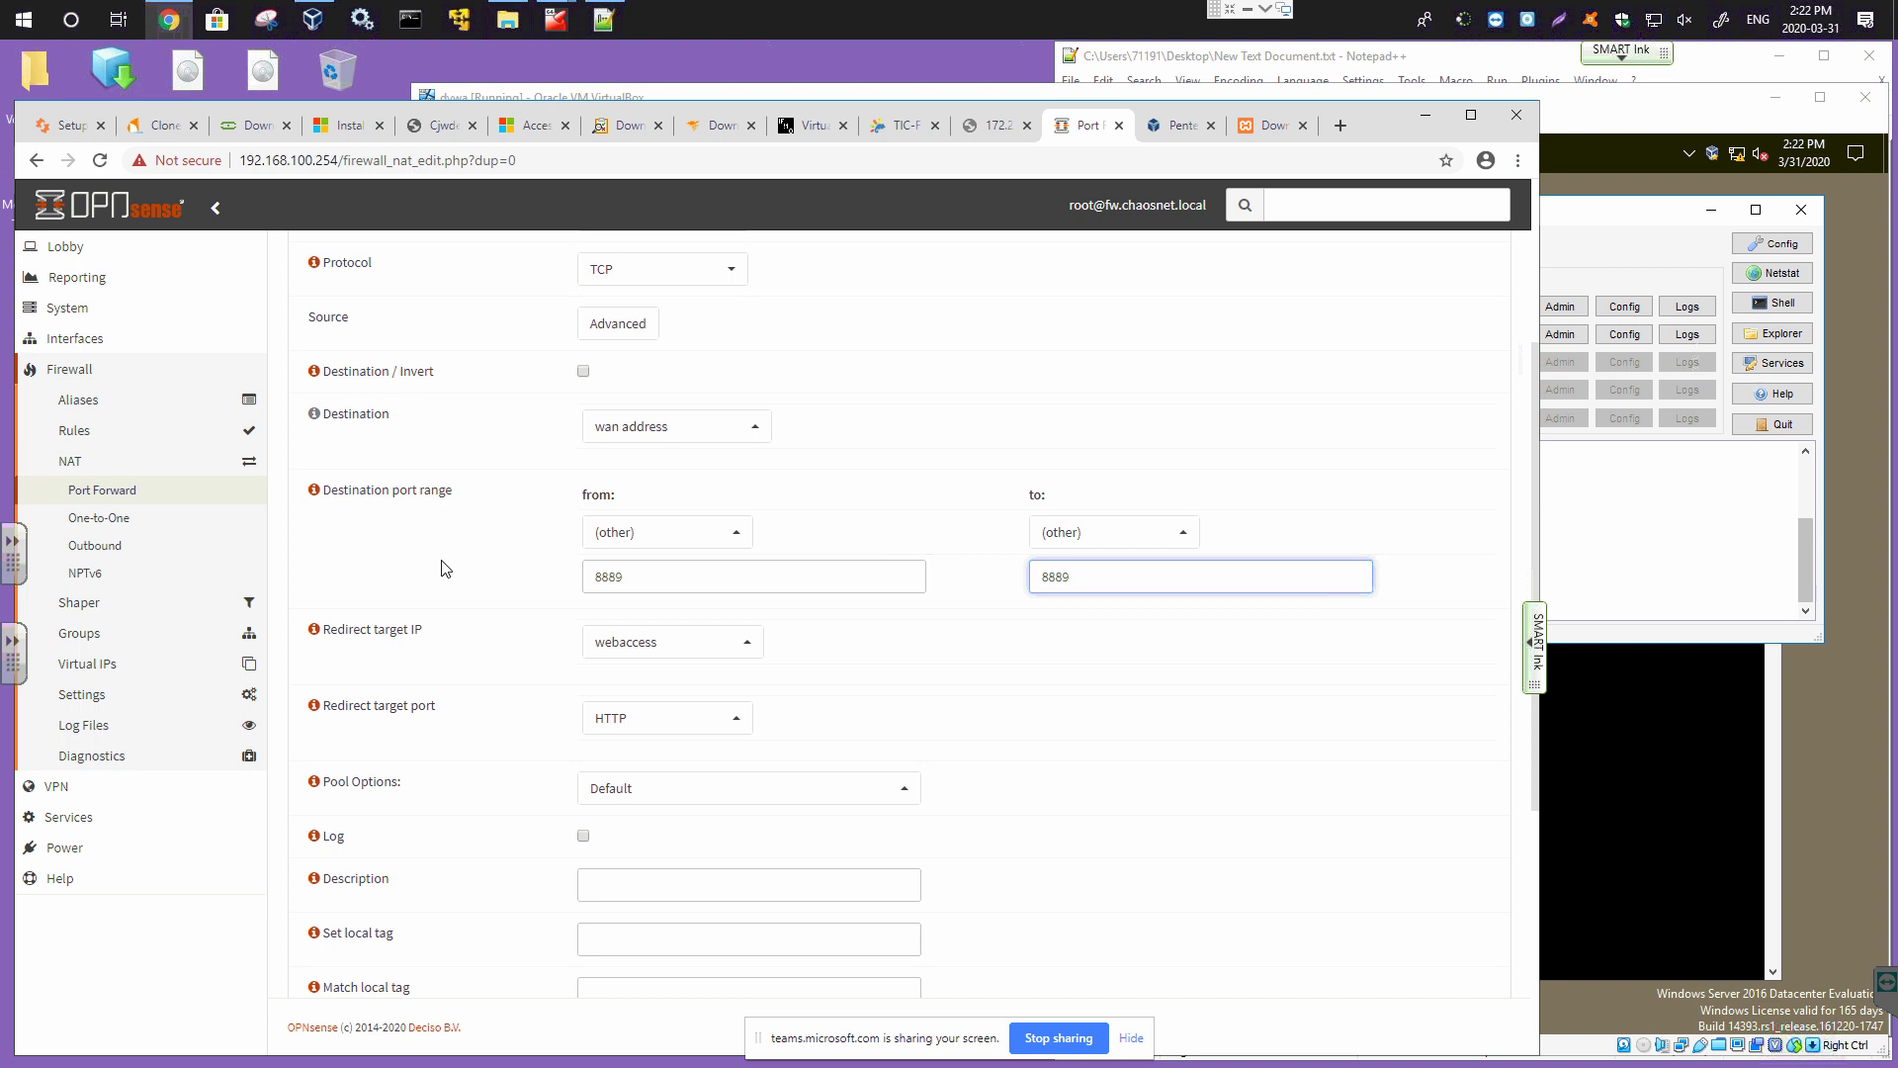
scroll(443, 571, down, 1)
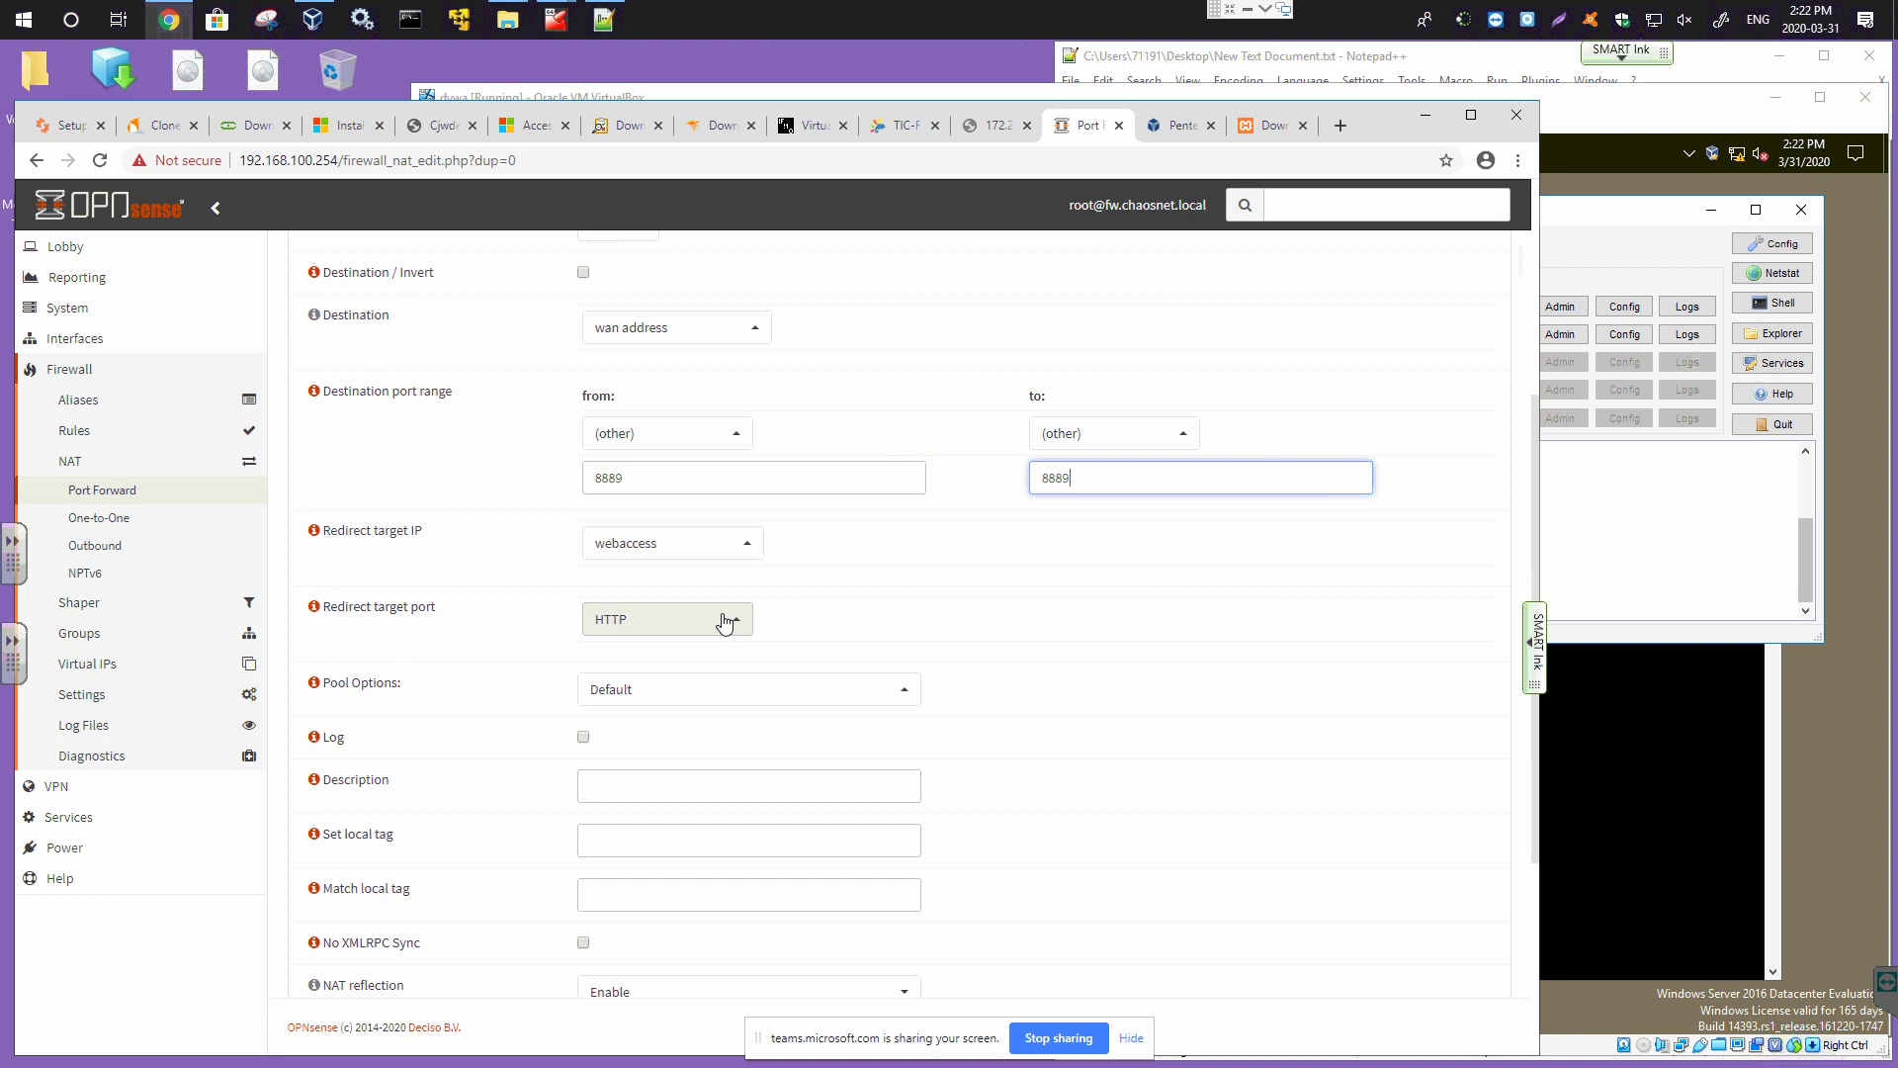
scroll(720, 624, down, 4)
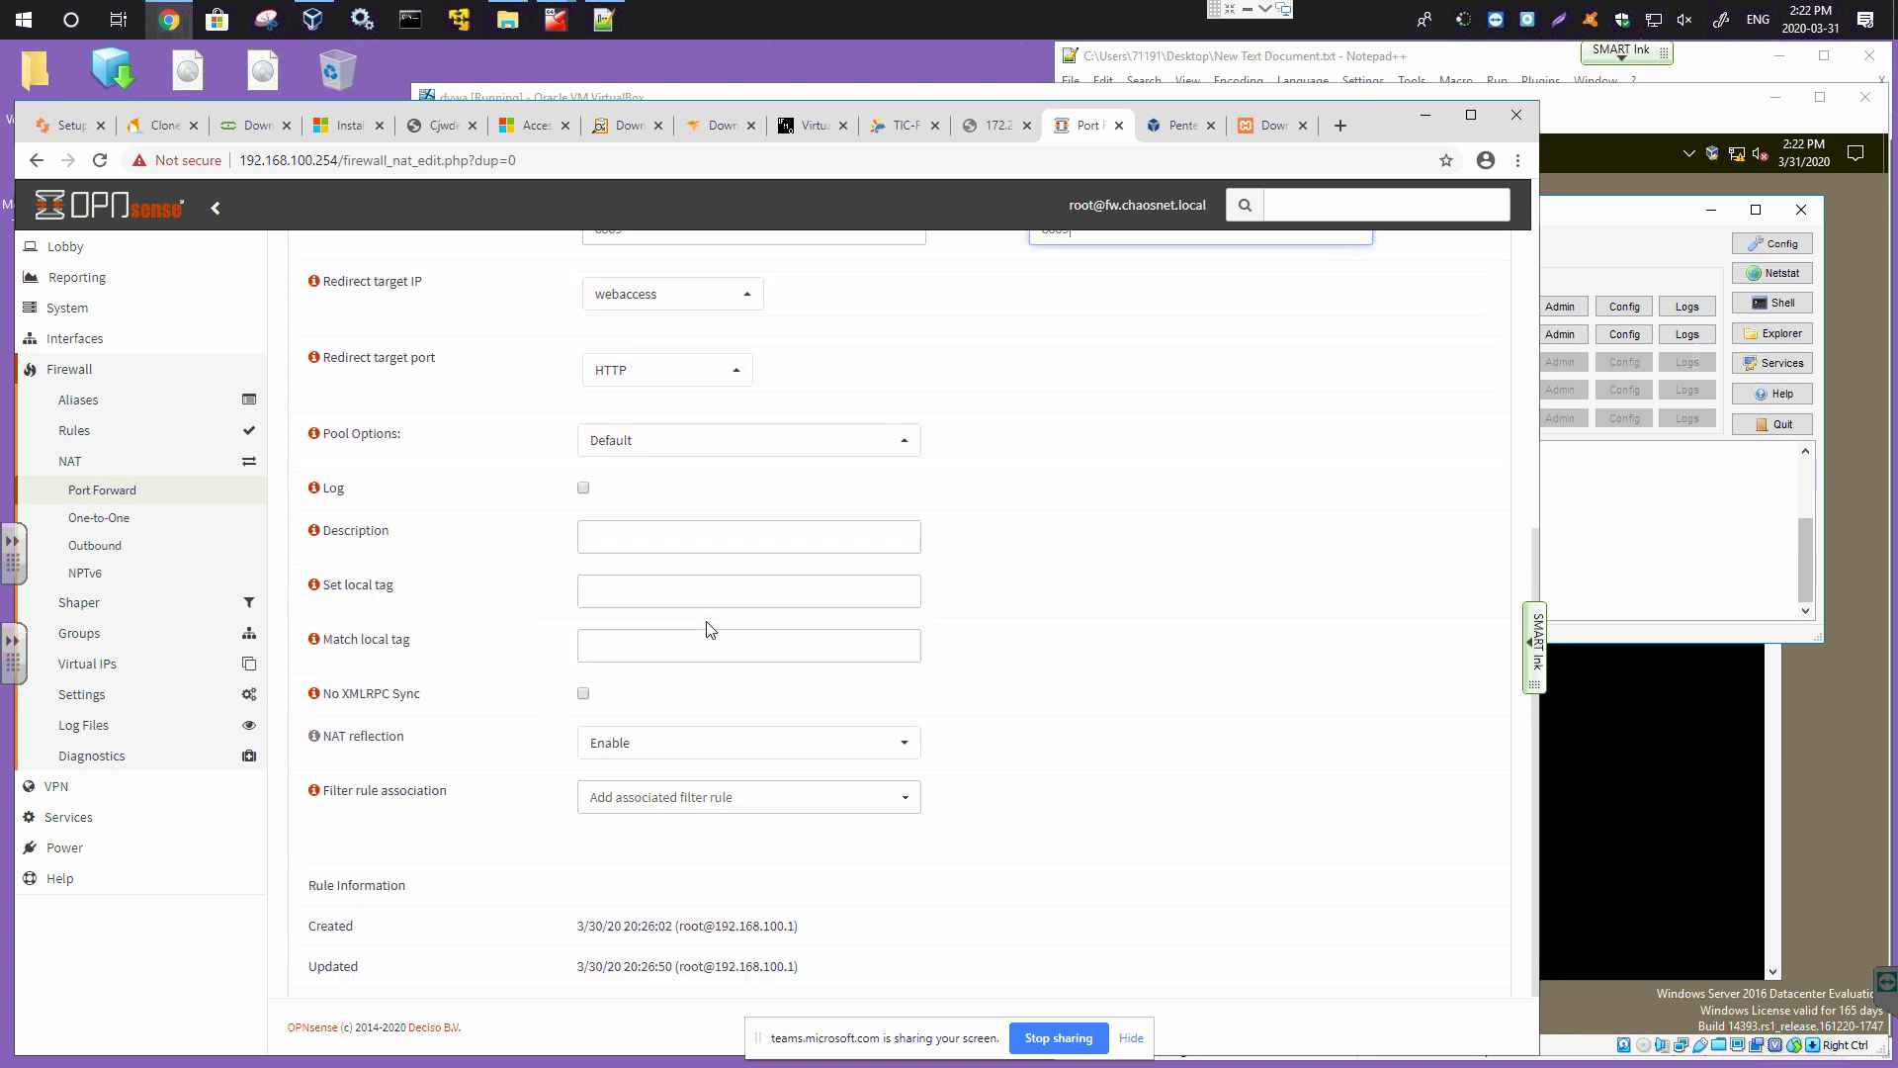
scroll(702, 630, up, 8)
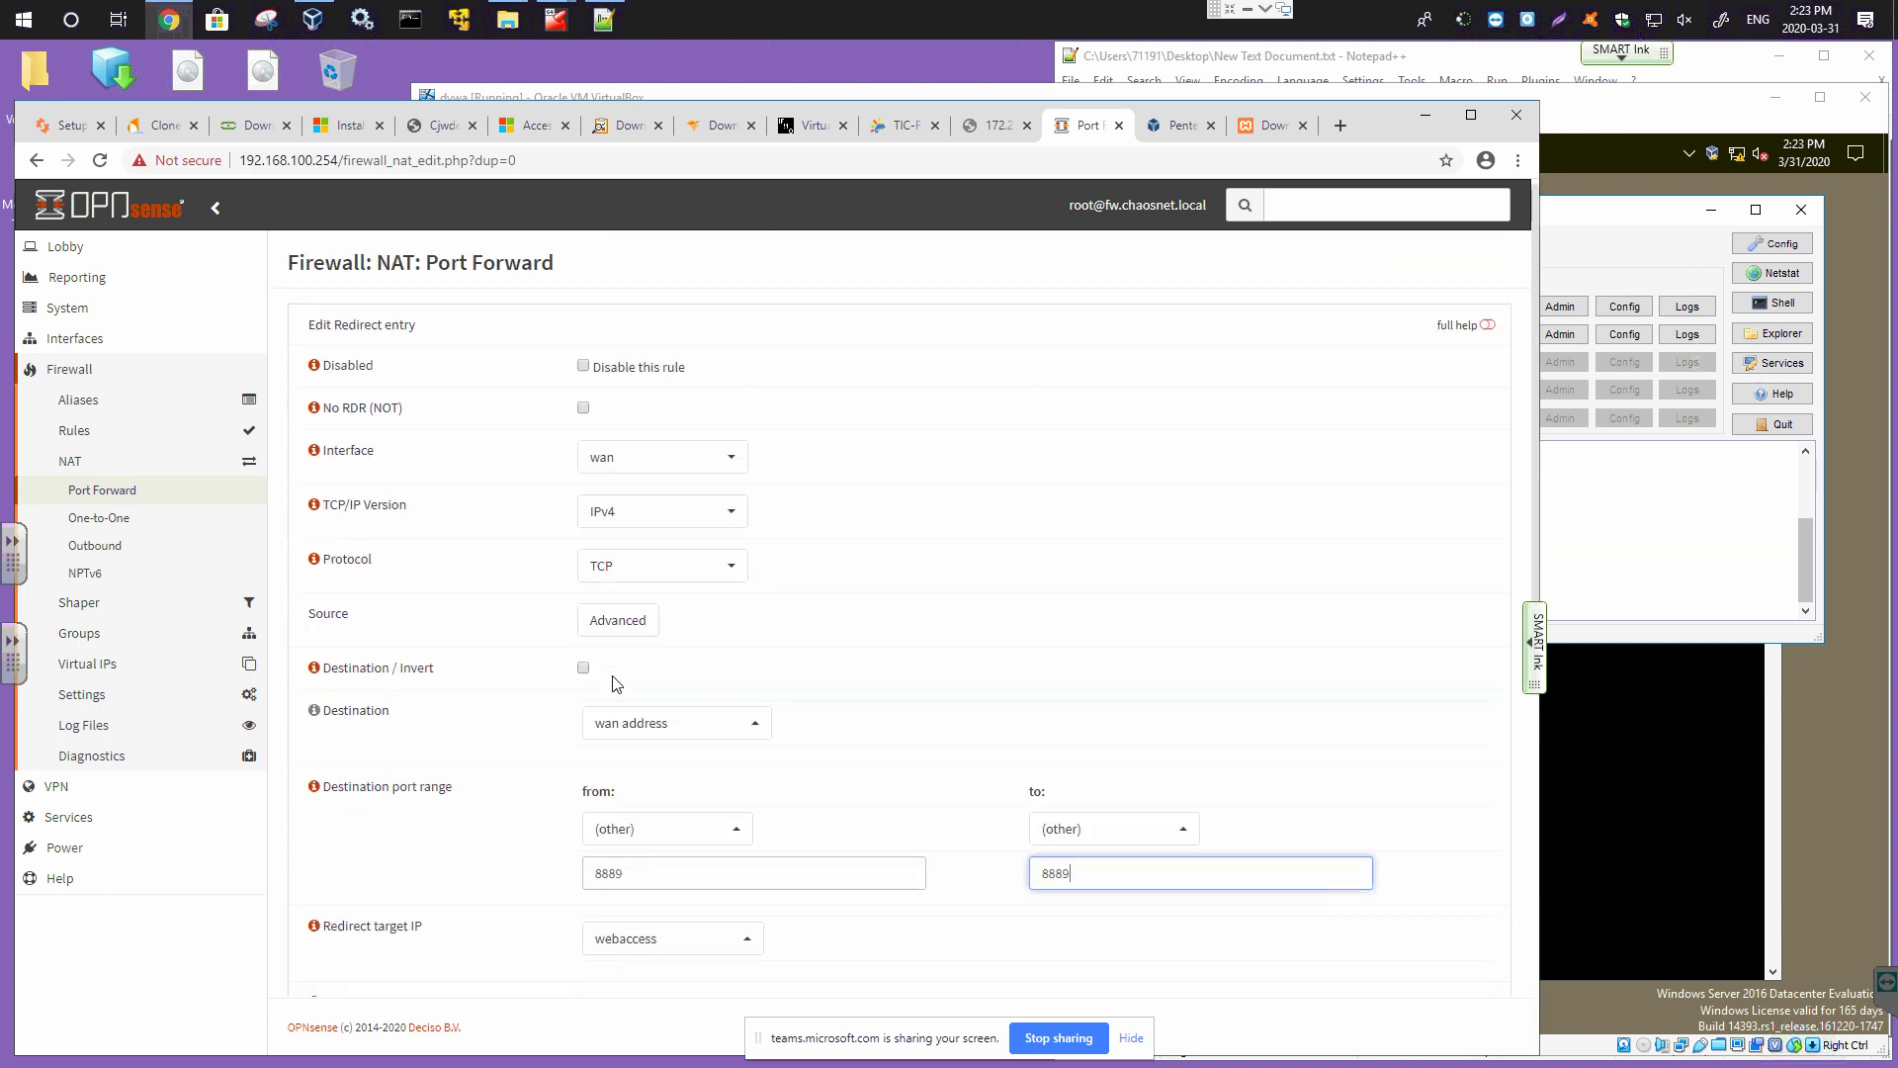
scroll(462, 709, down, 1)
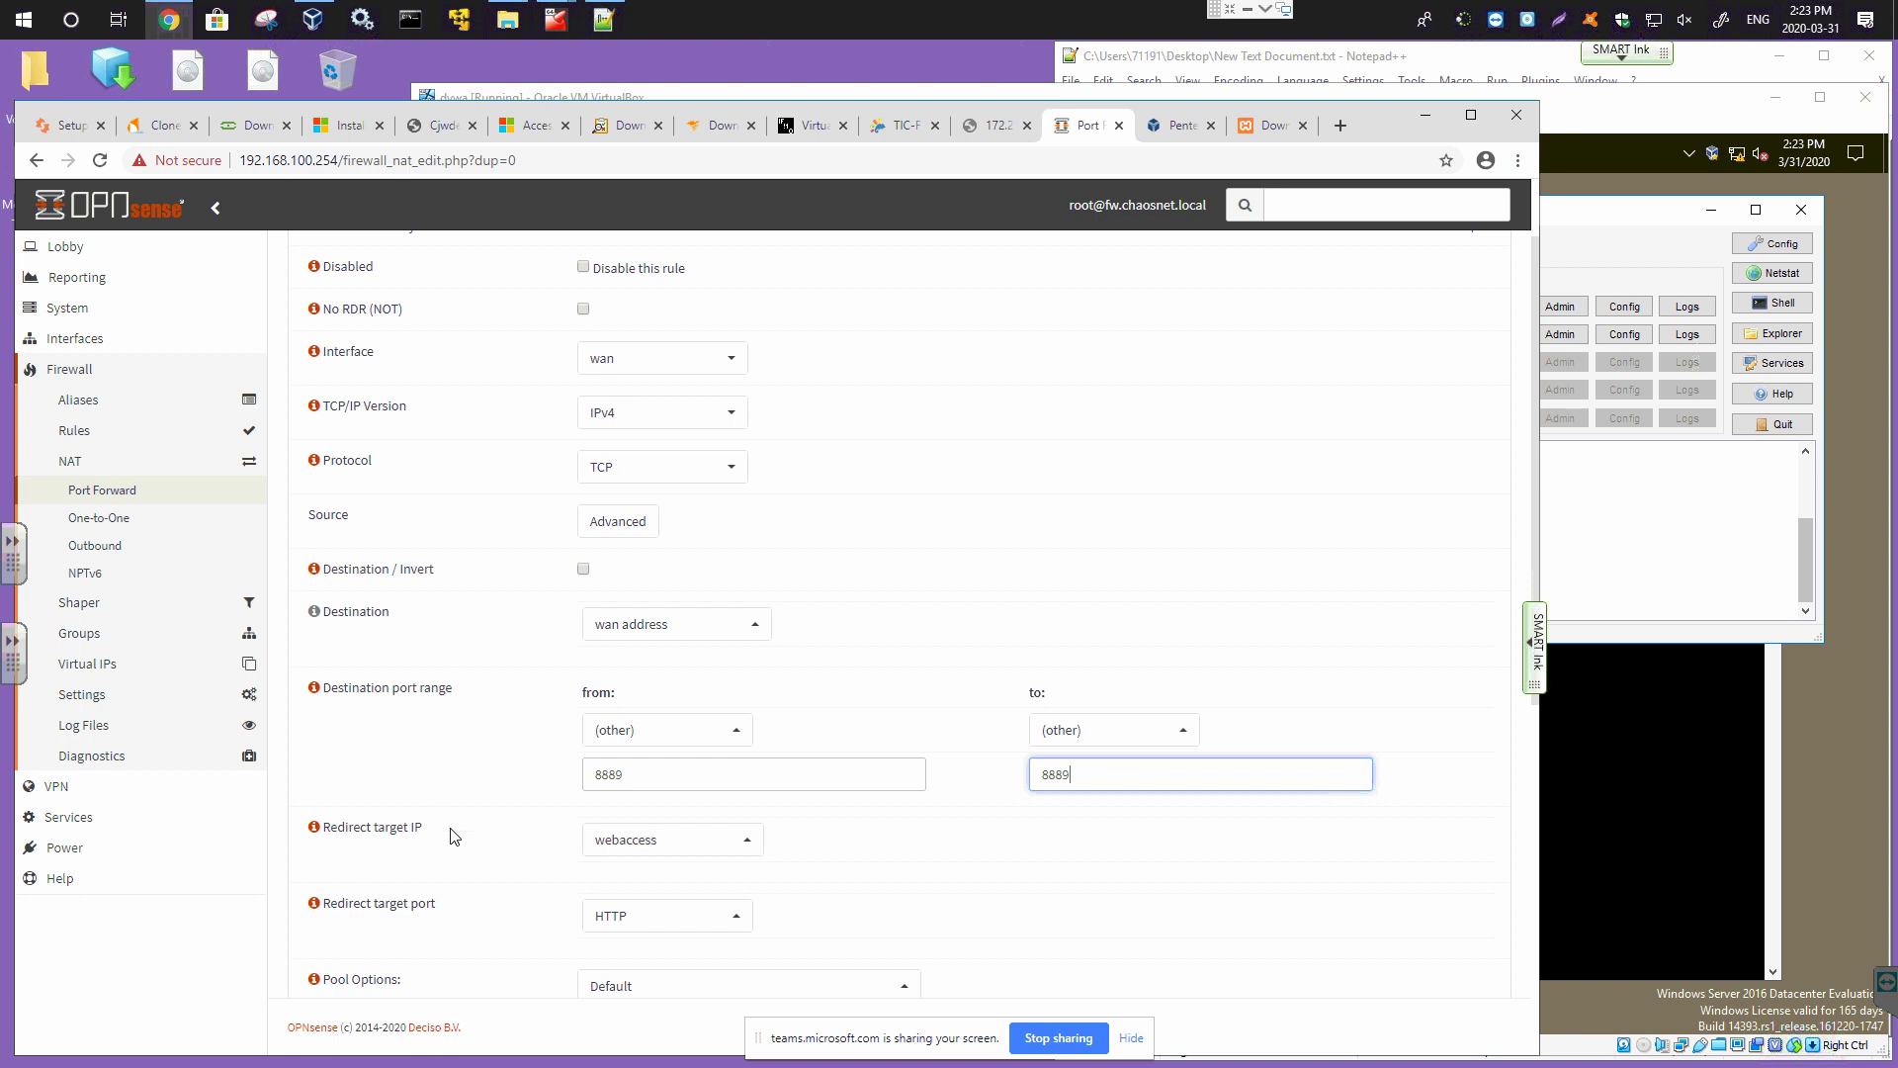
click(616, 522)
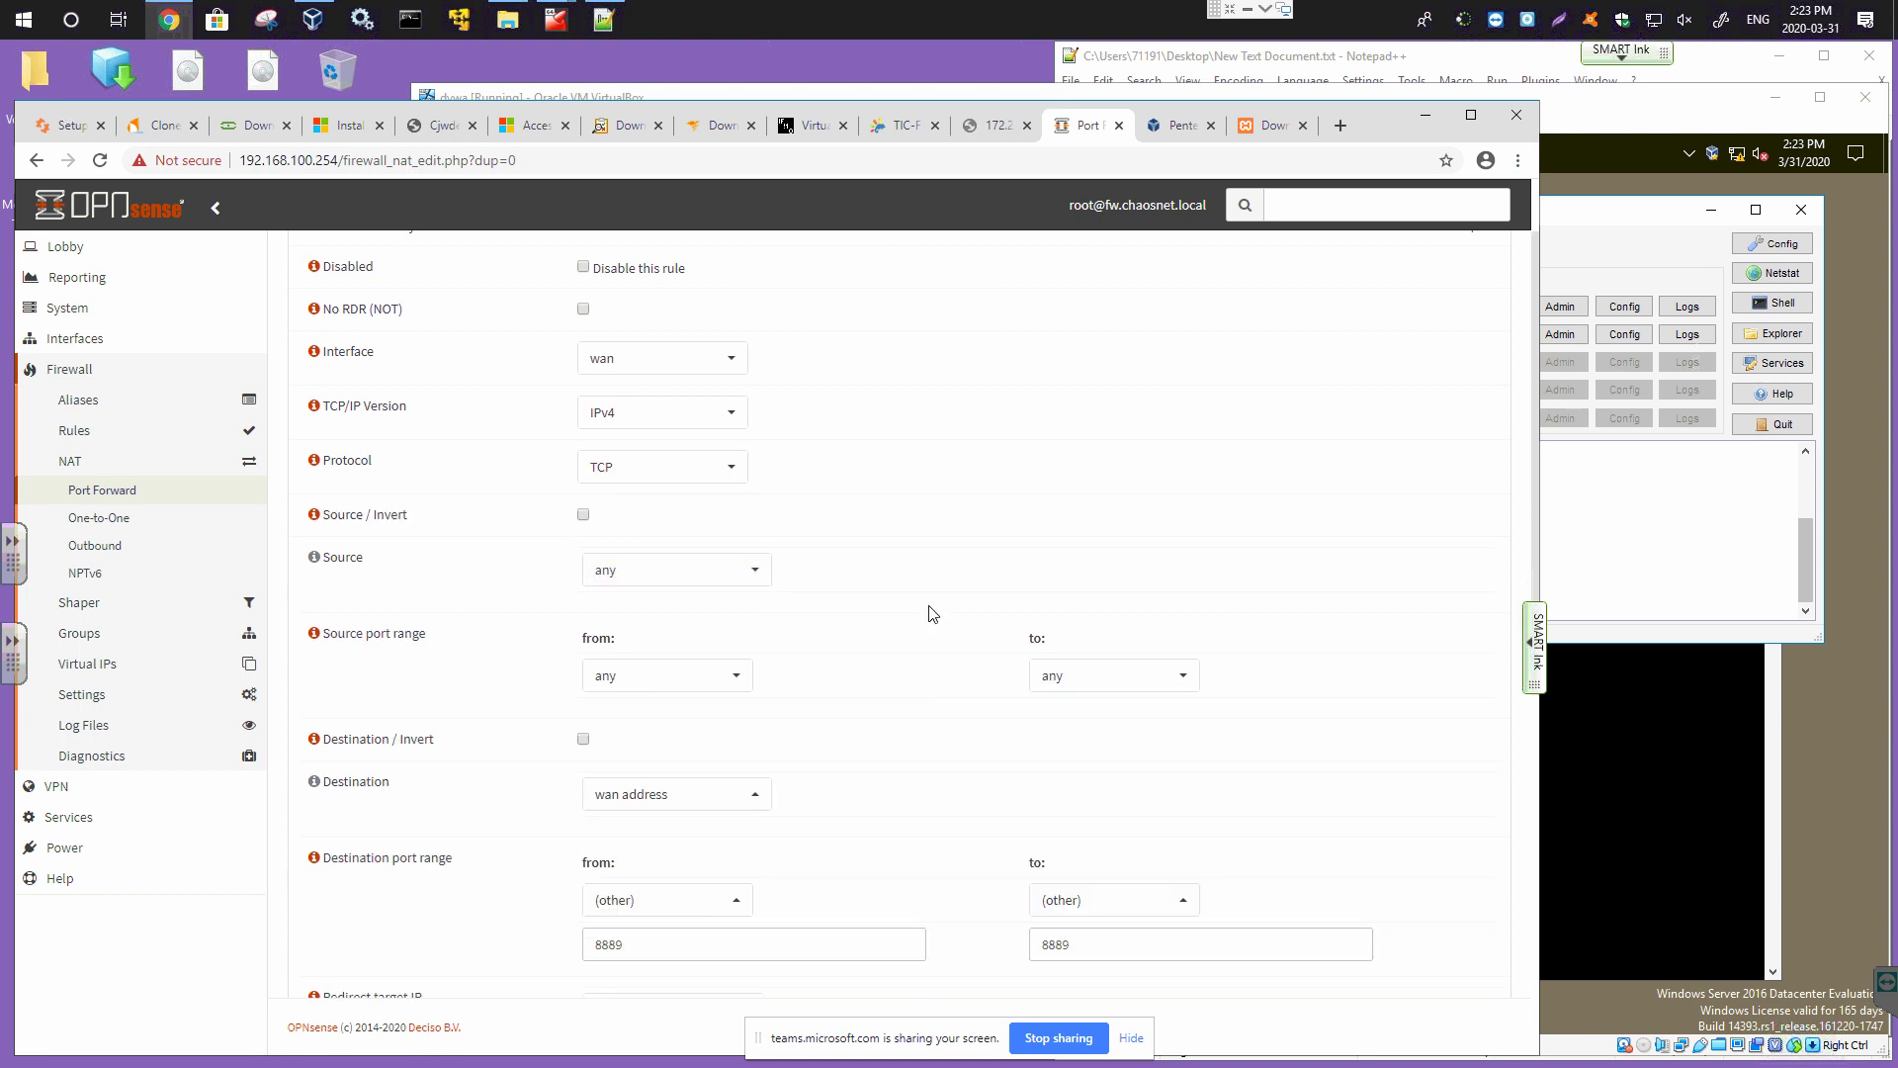
scroll(695, 591, down, 4)
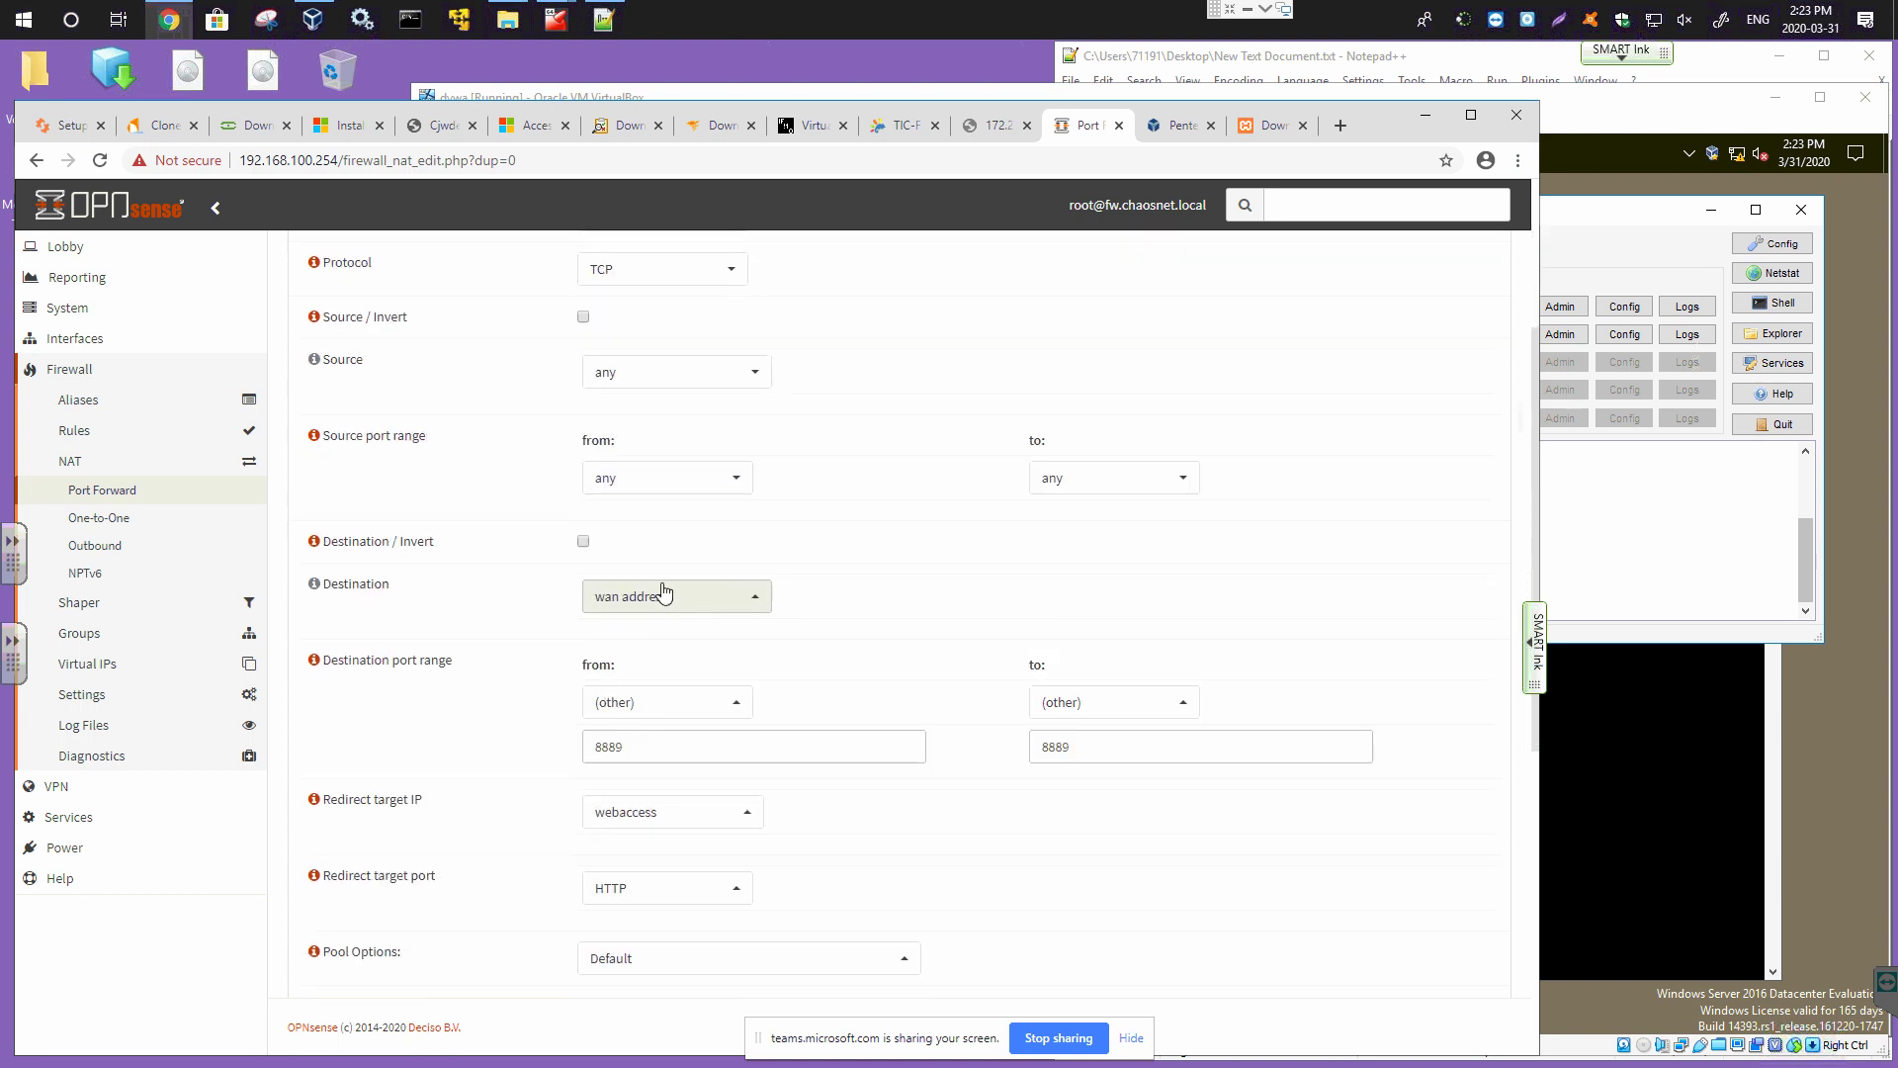
scroll(662, 591, down, 3)
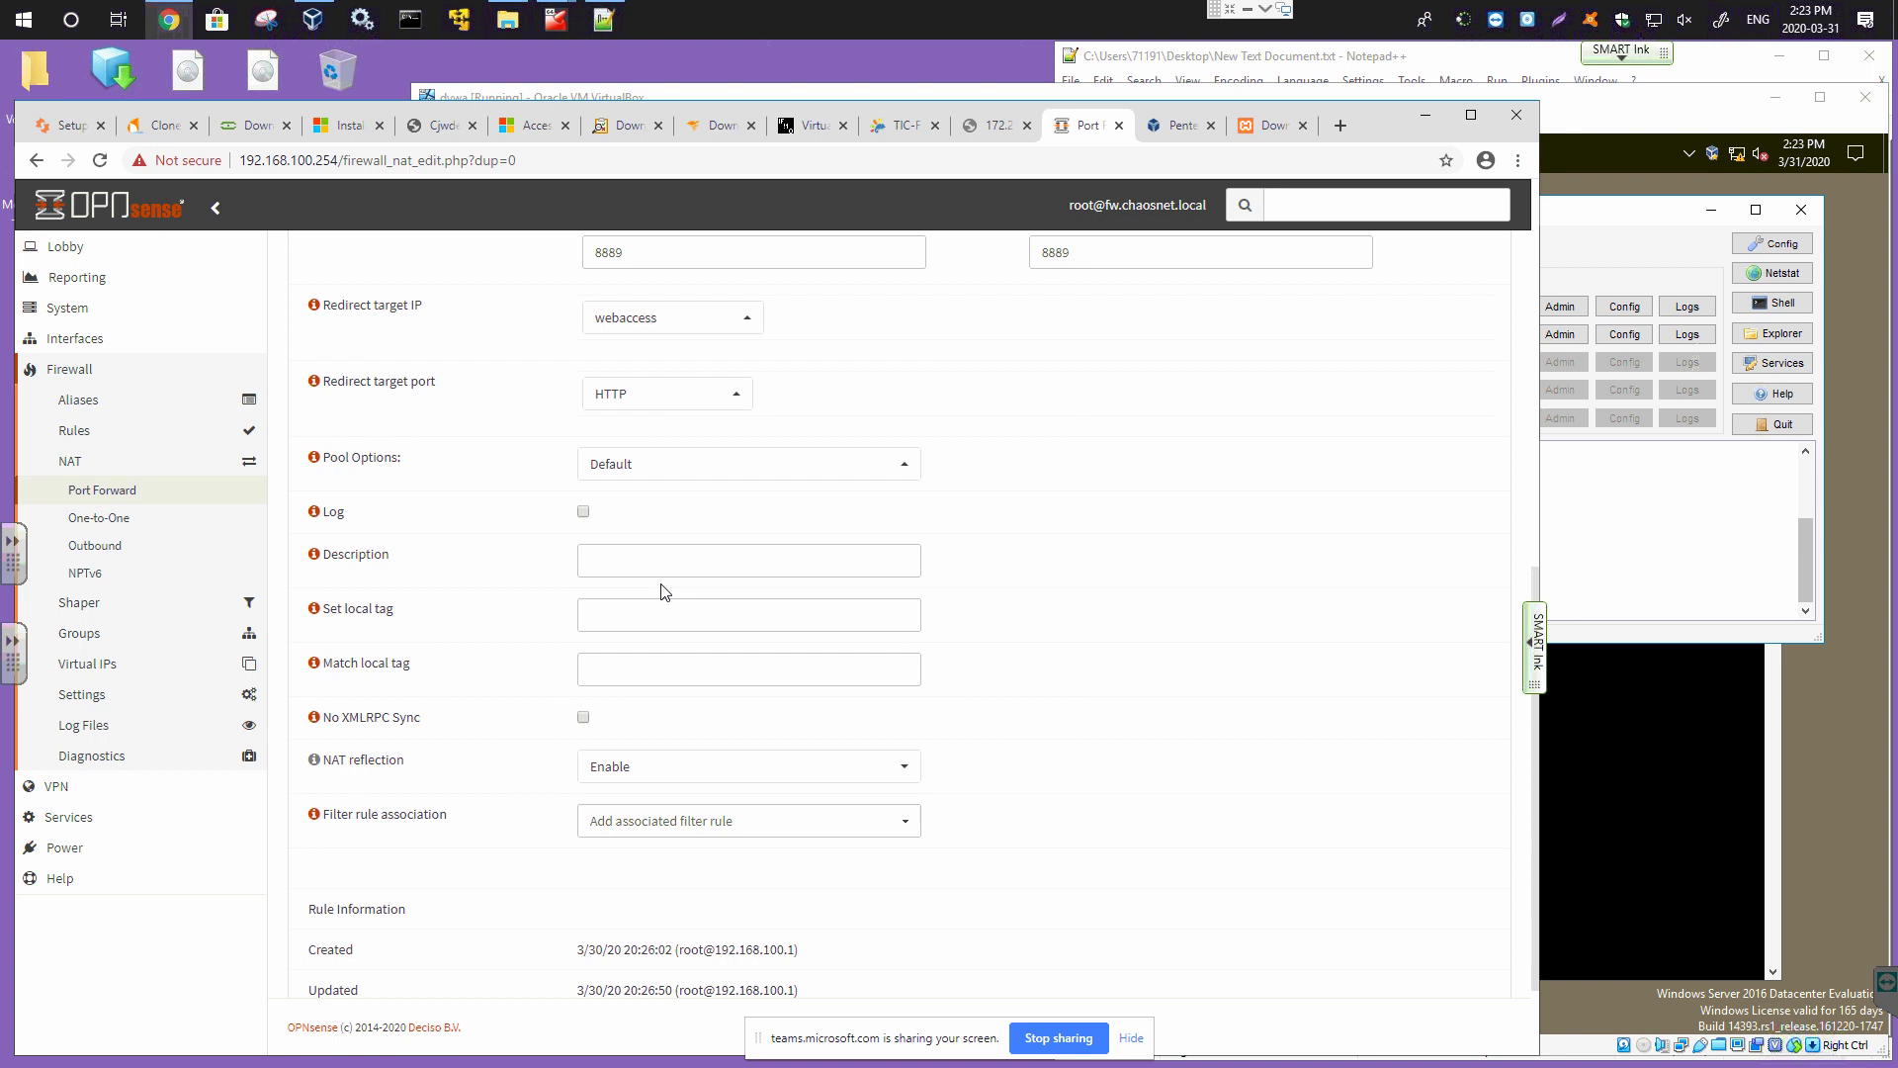
scroll(643, 603, down, 2)
scroll(638, 613, up, 5)
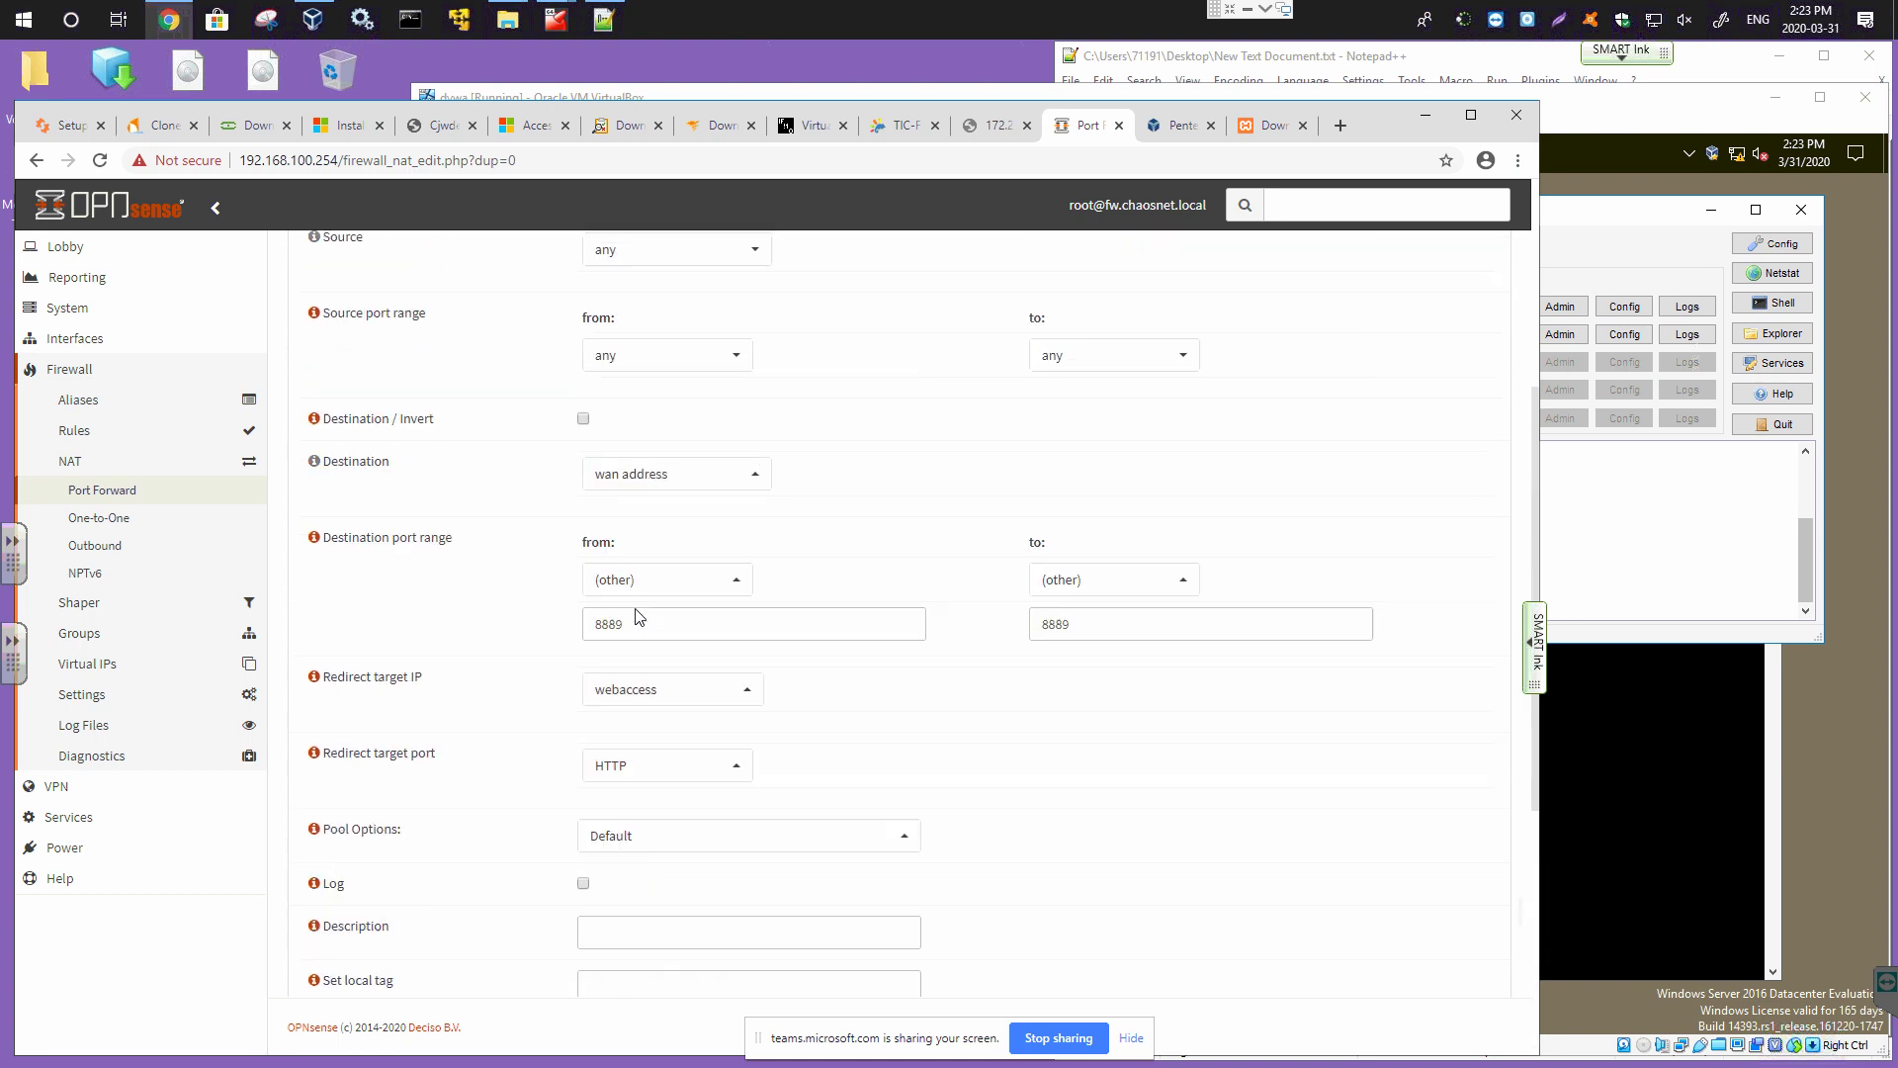
scroll(692, 553, up, 3)
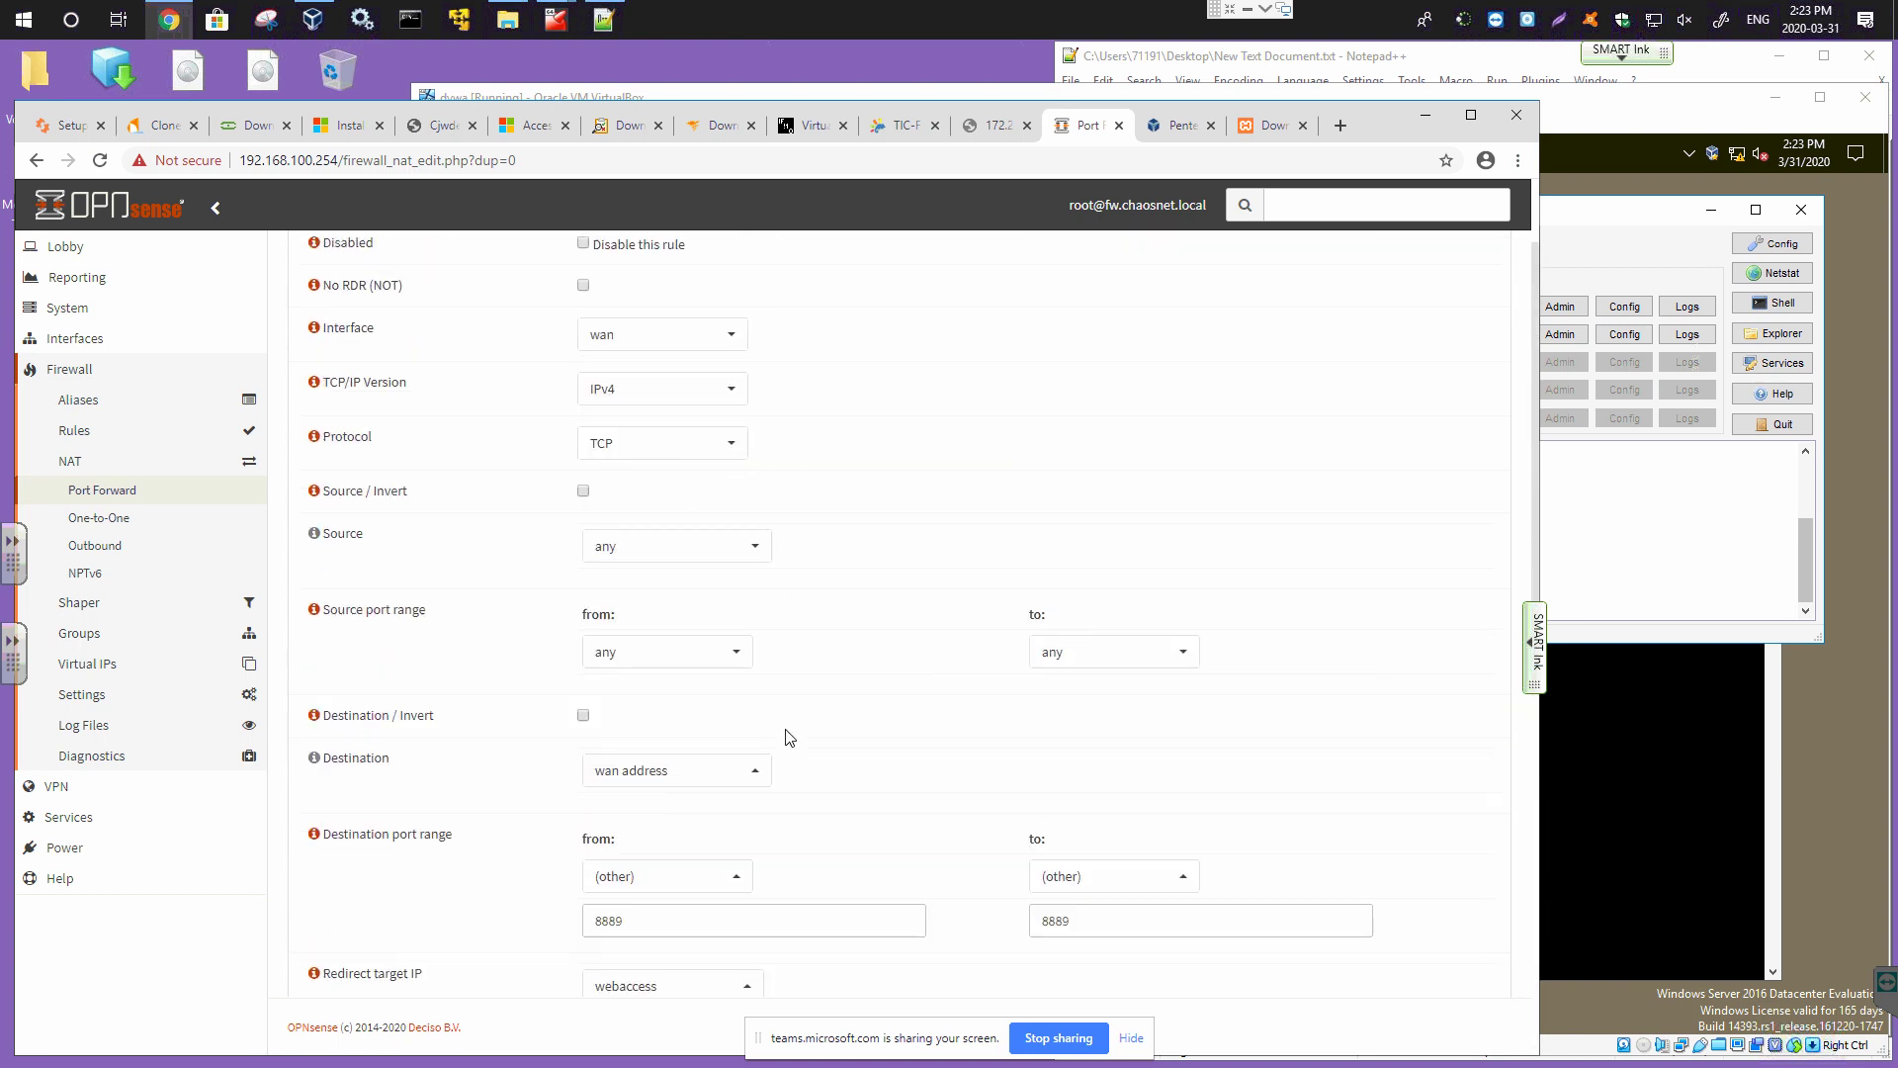
Set the cloned rule's redirect target IP to the new_webaccess alias.
scroll(752, 751, down, 2)
click(732, 791)
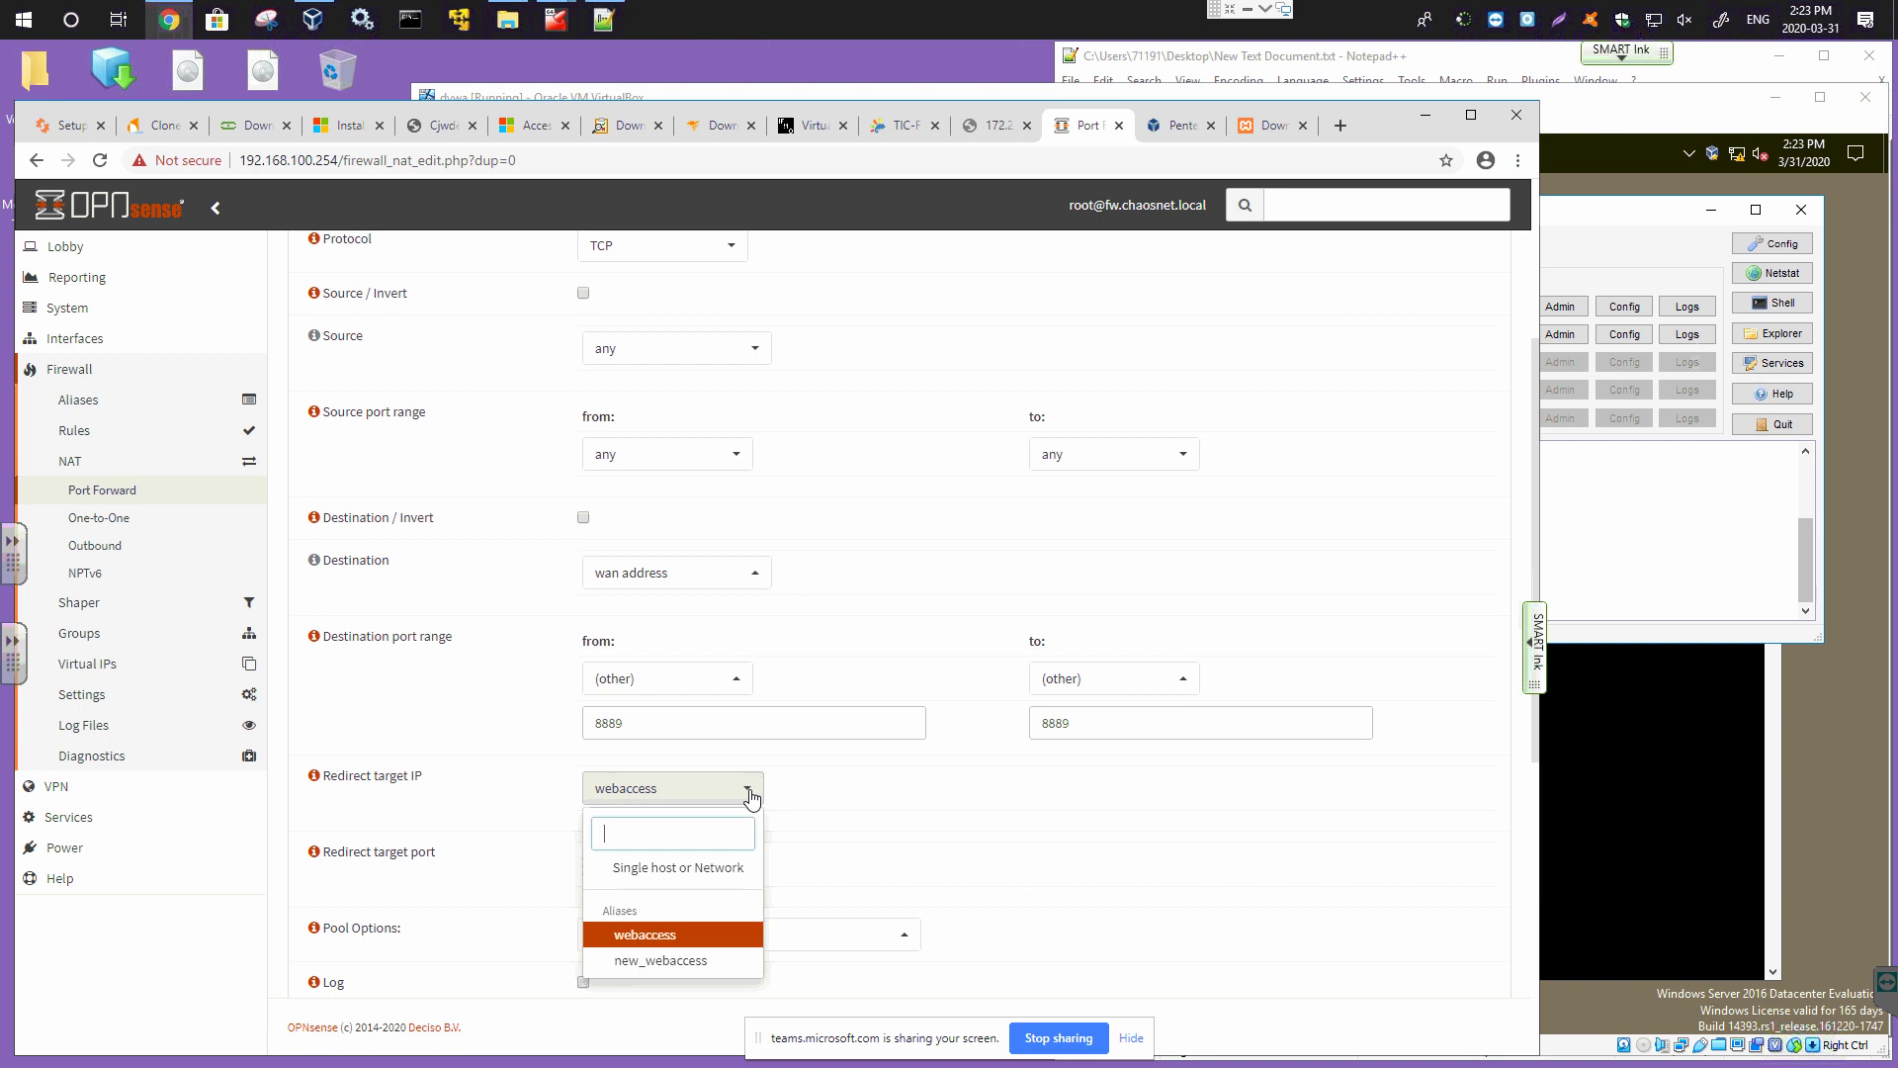
click(658, 961)
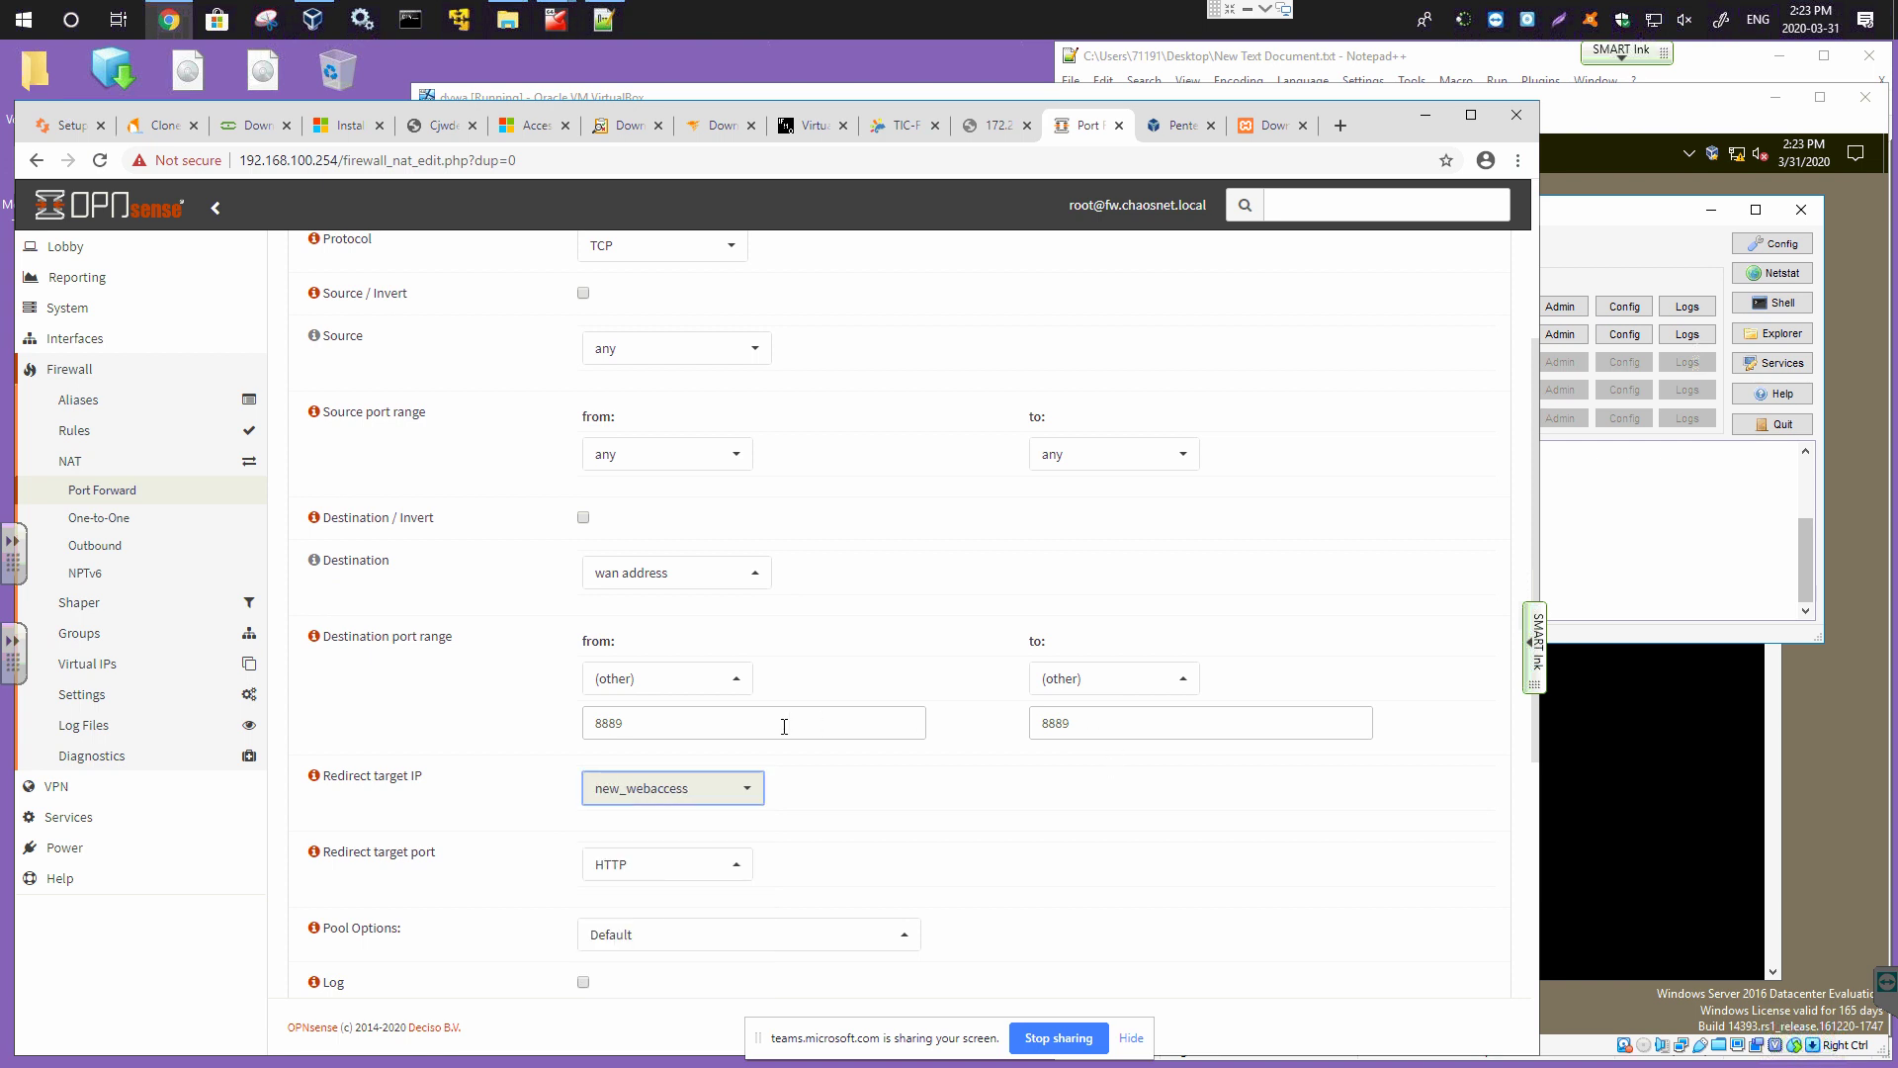
scroll(696, 695, up, 3)
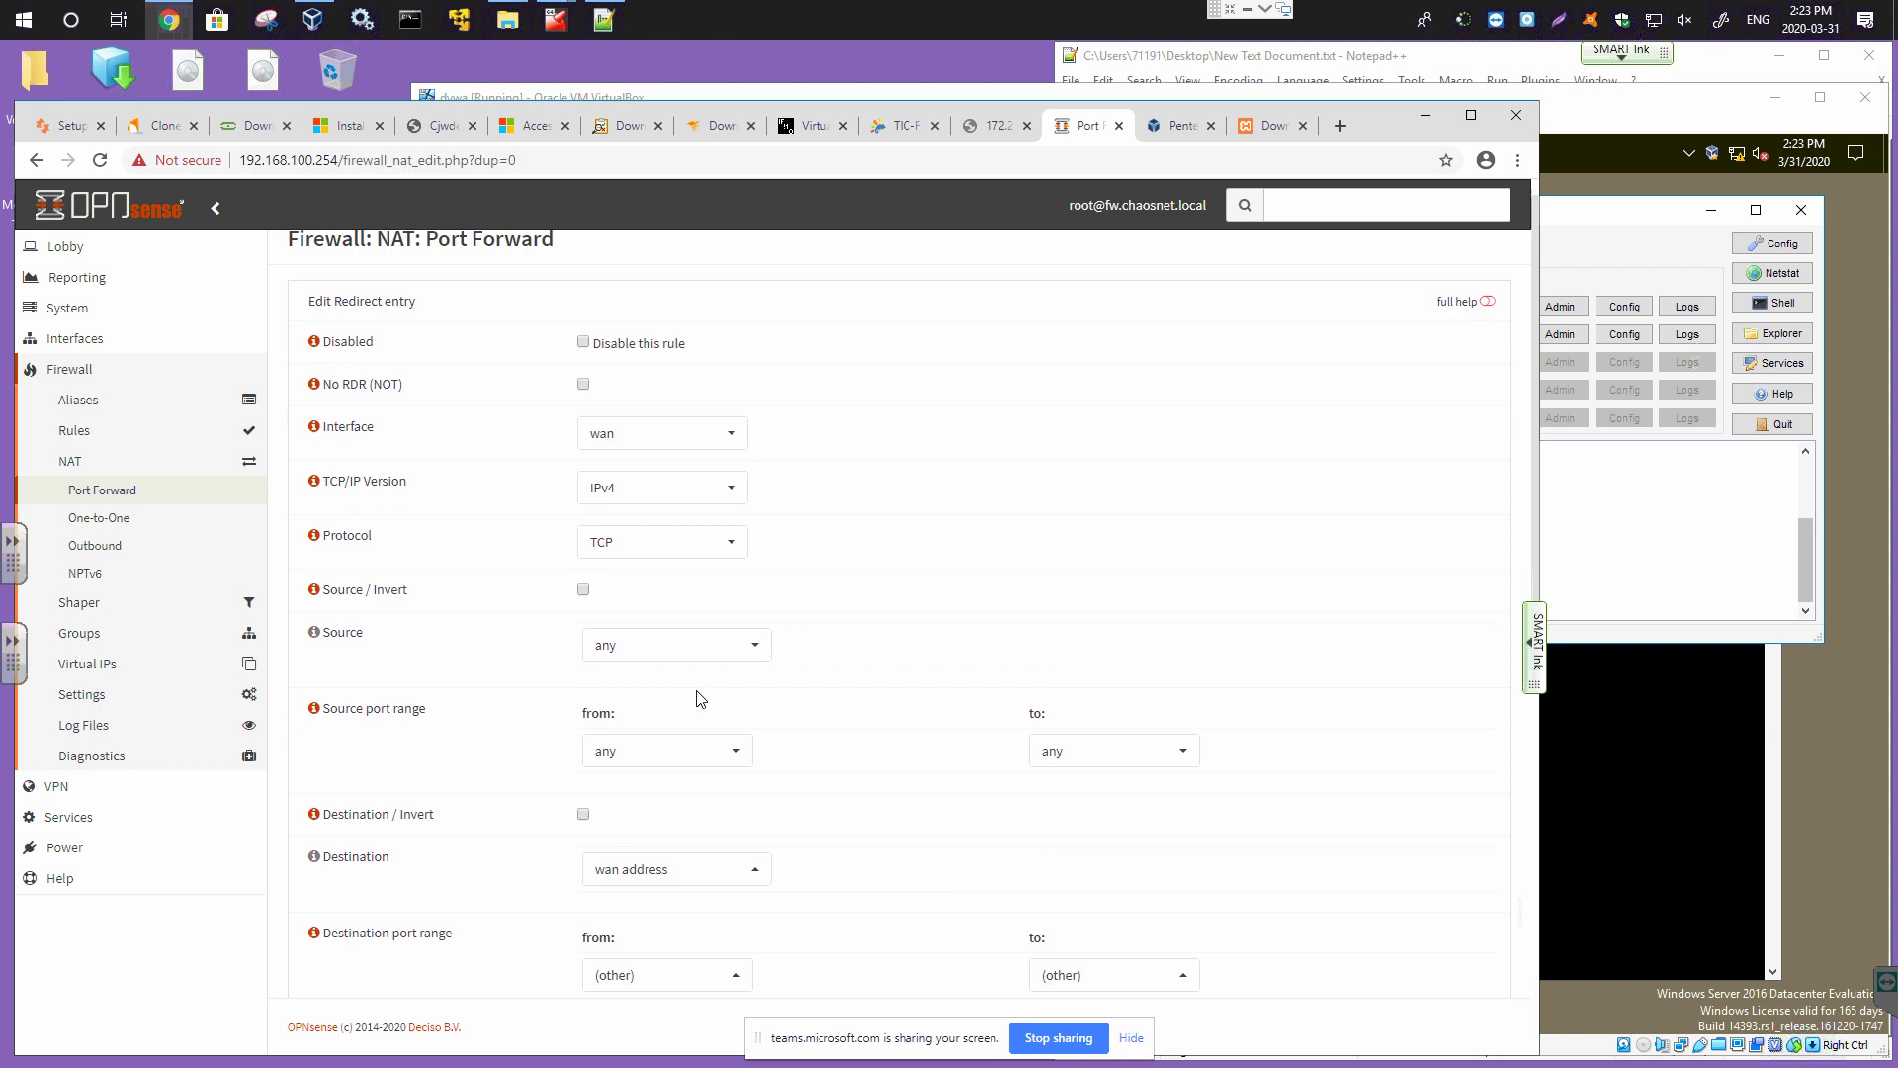
scroll(701, 699, down, 2)
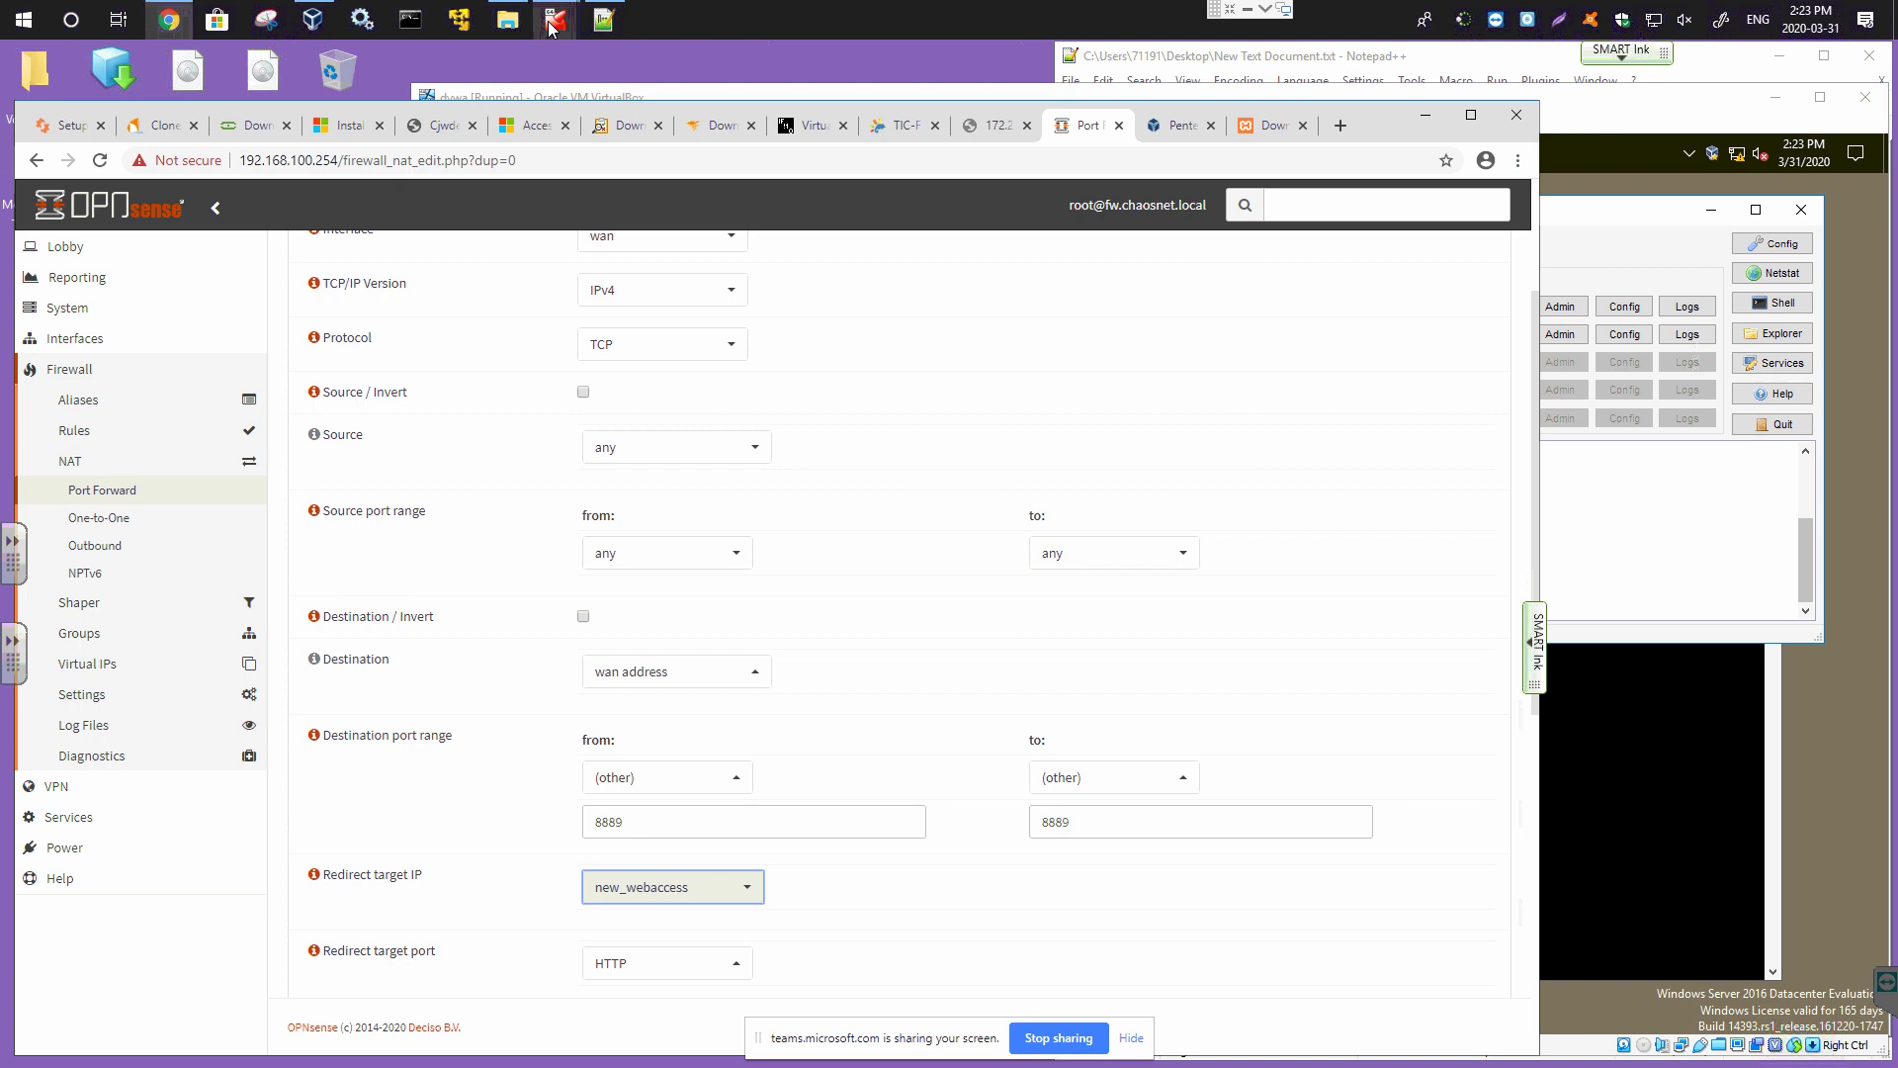
mouse_move(552, 26)
click(394, 152)
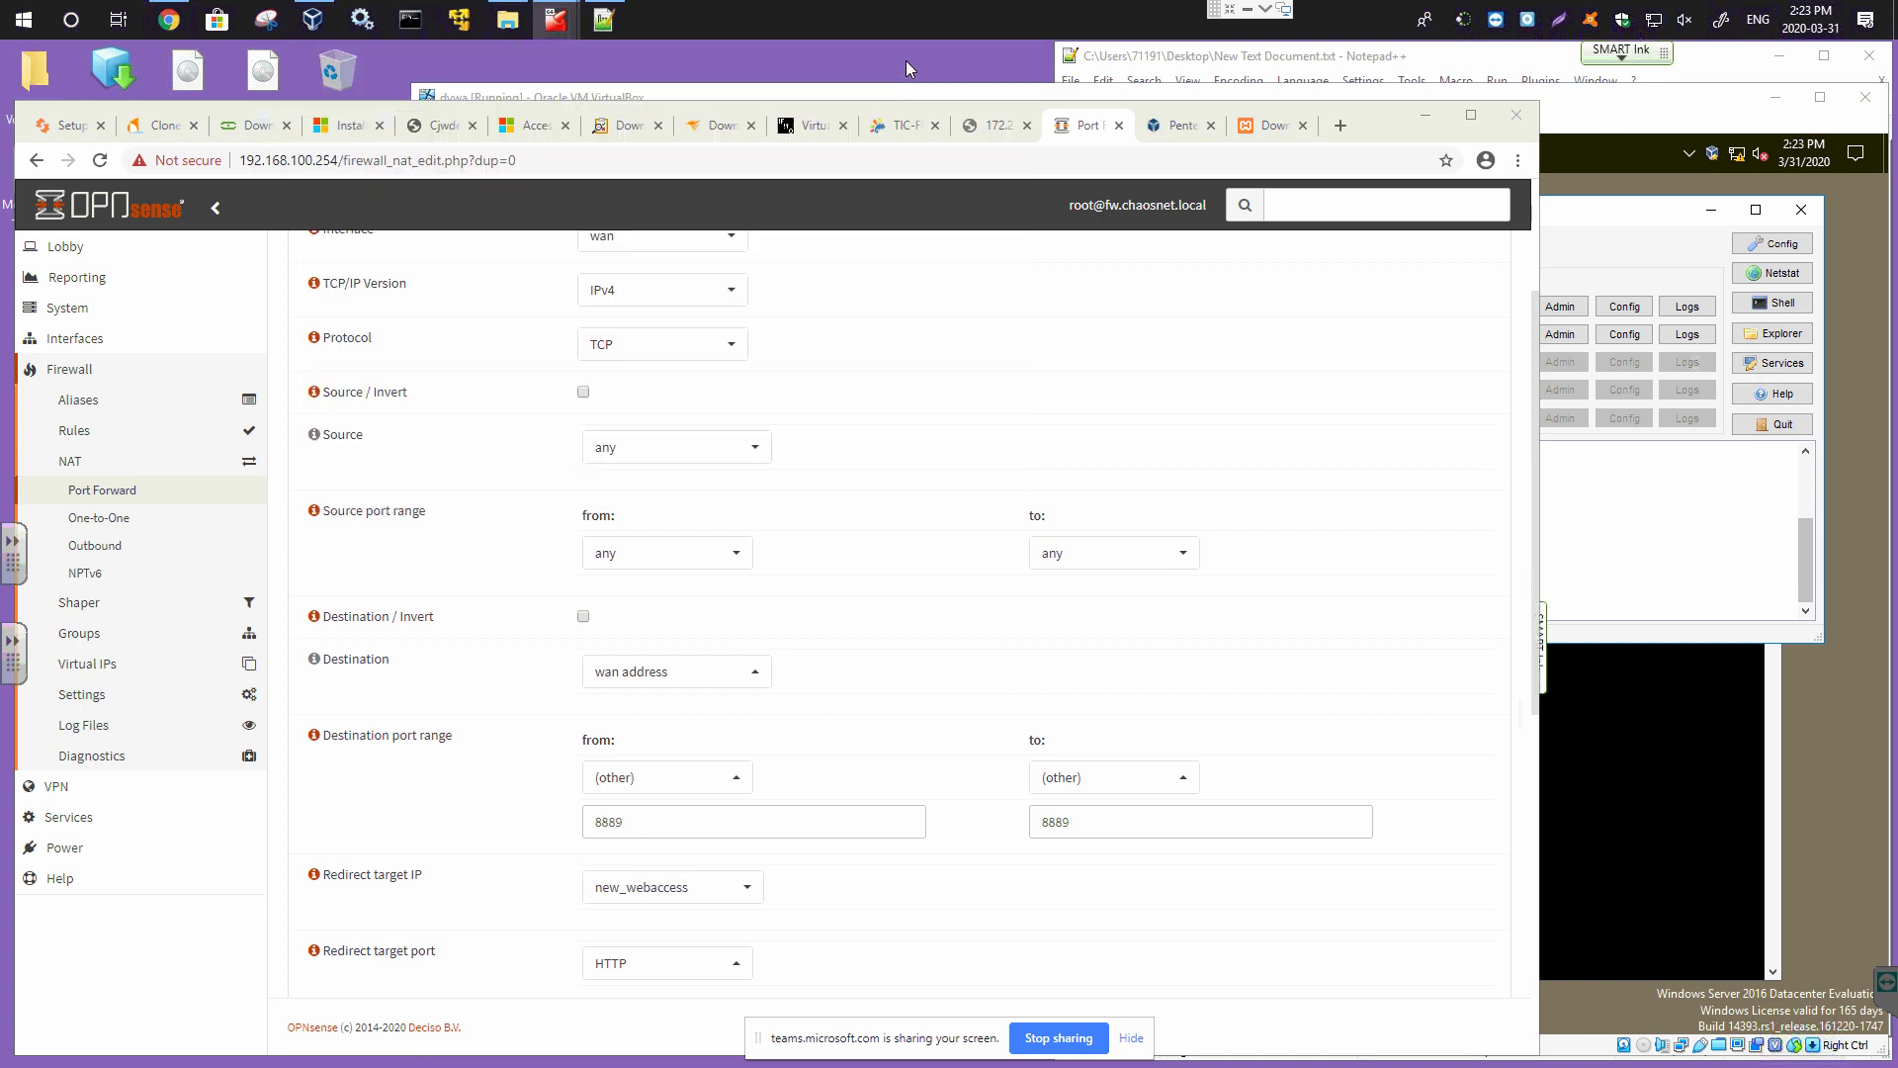
click(906, 62)
Save the new port forward rule and apply the NAT configuration changes.
scroll(831, 767, down, 6)
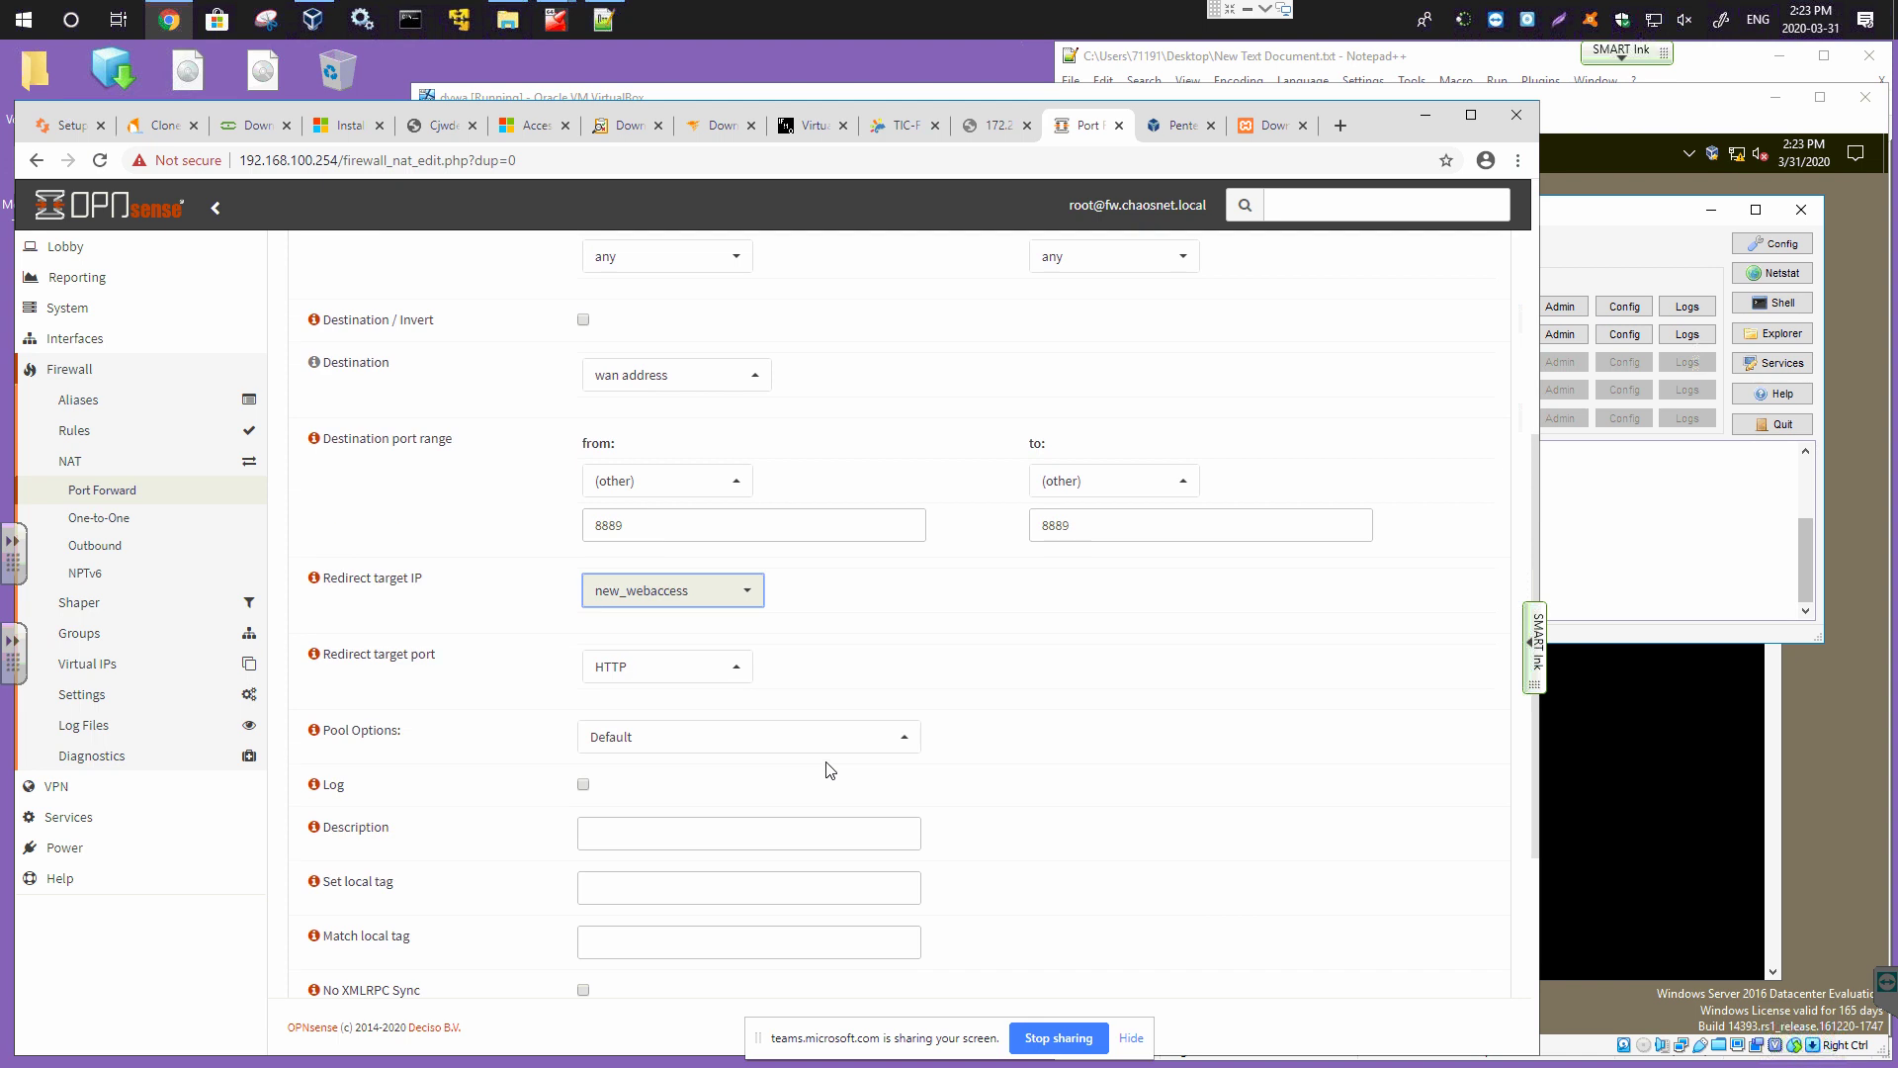
scroll(646, 952, down, 2)
click(603, 951)
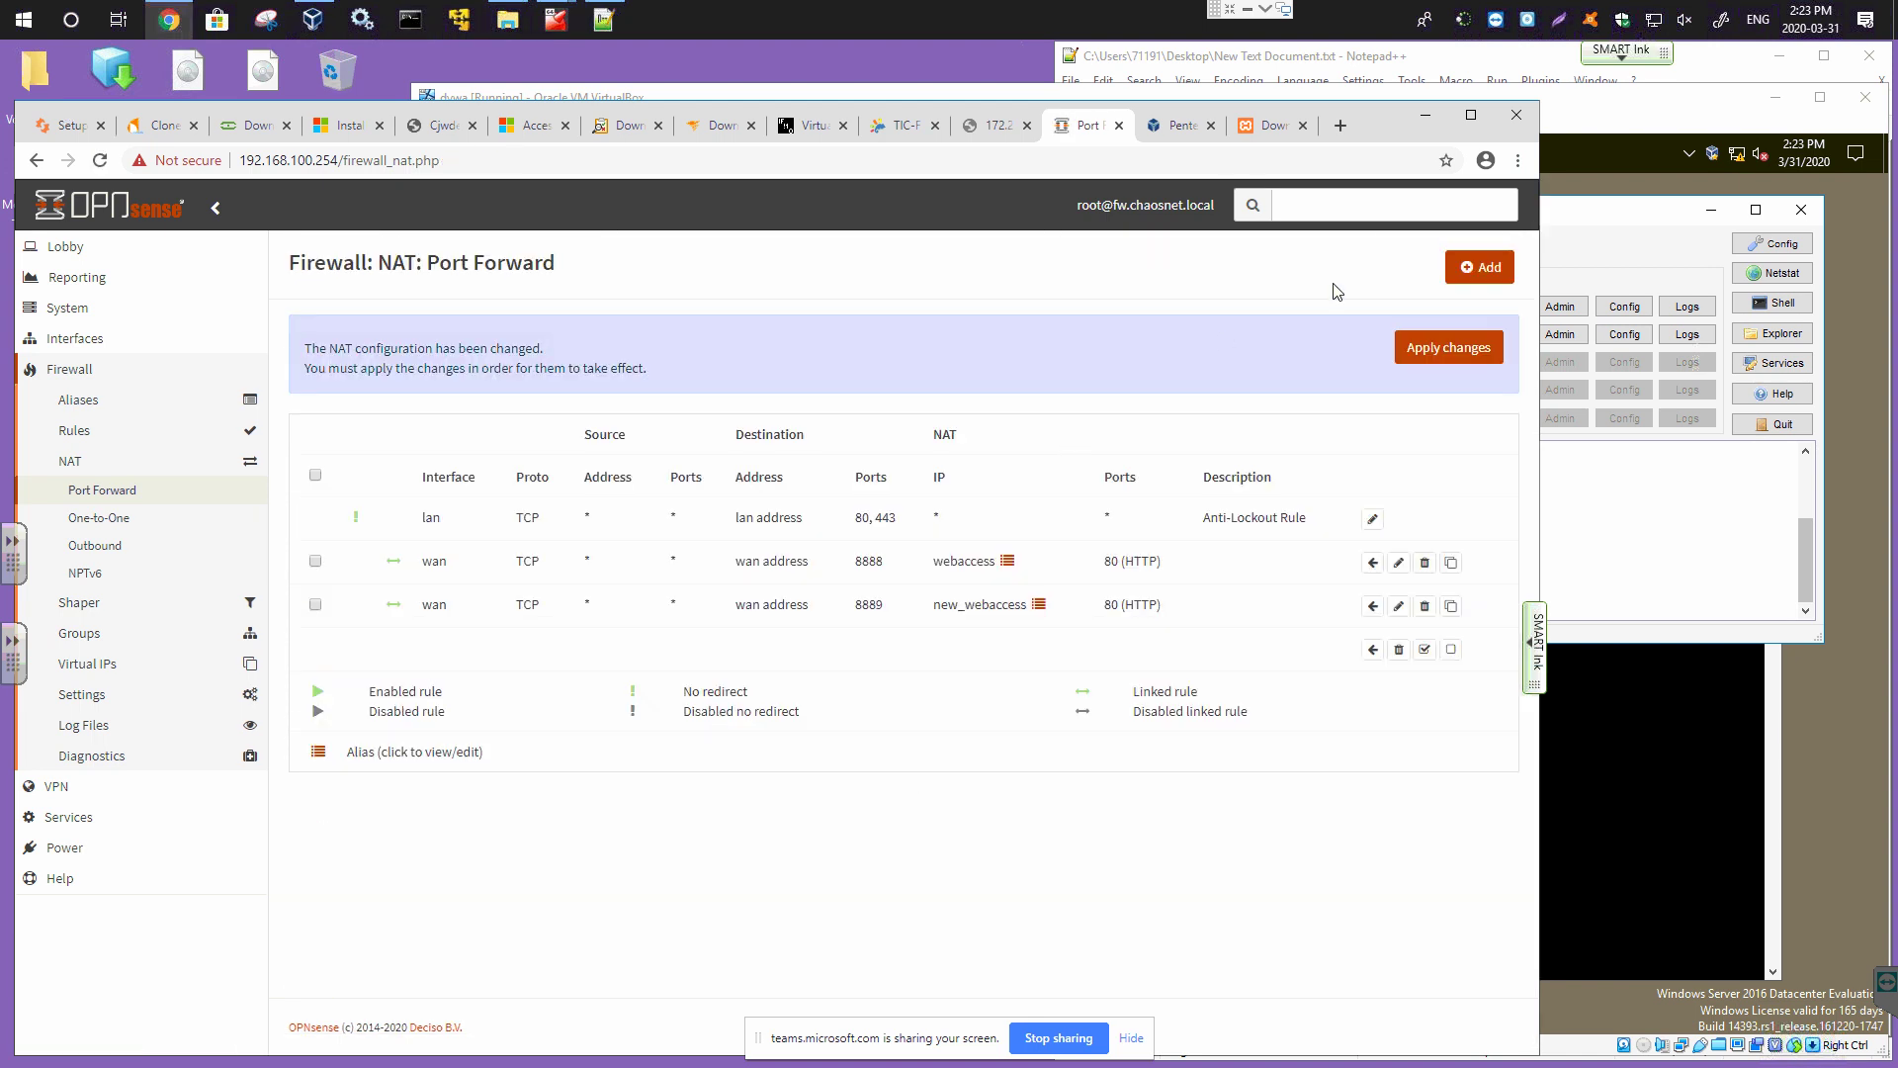
click(1424, 341)
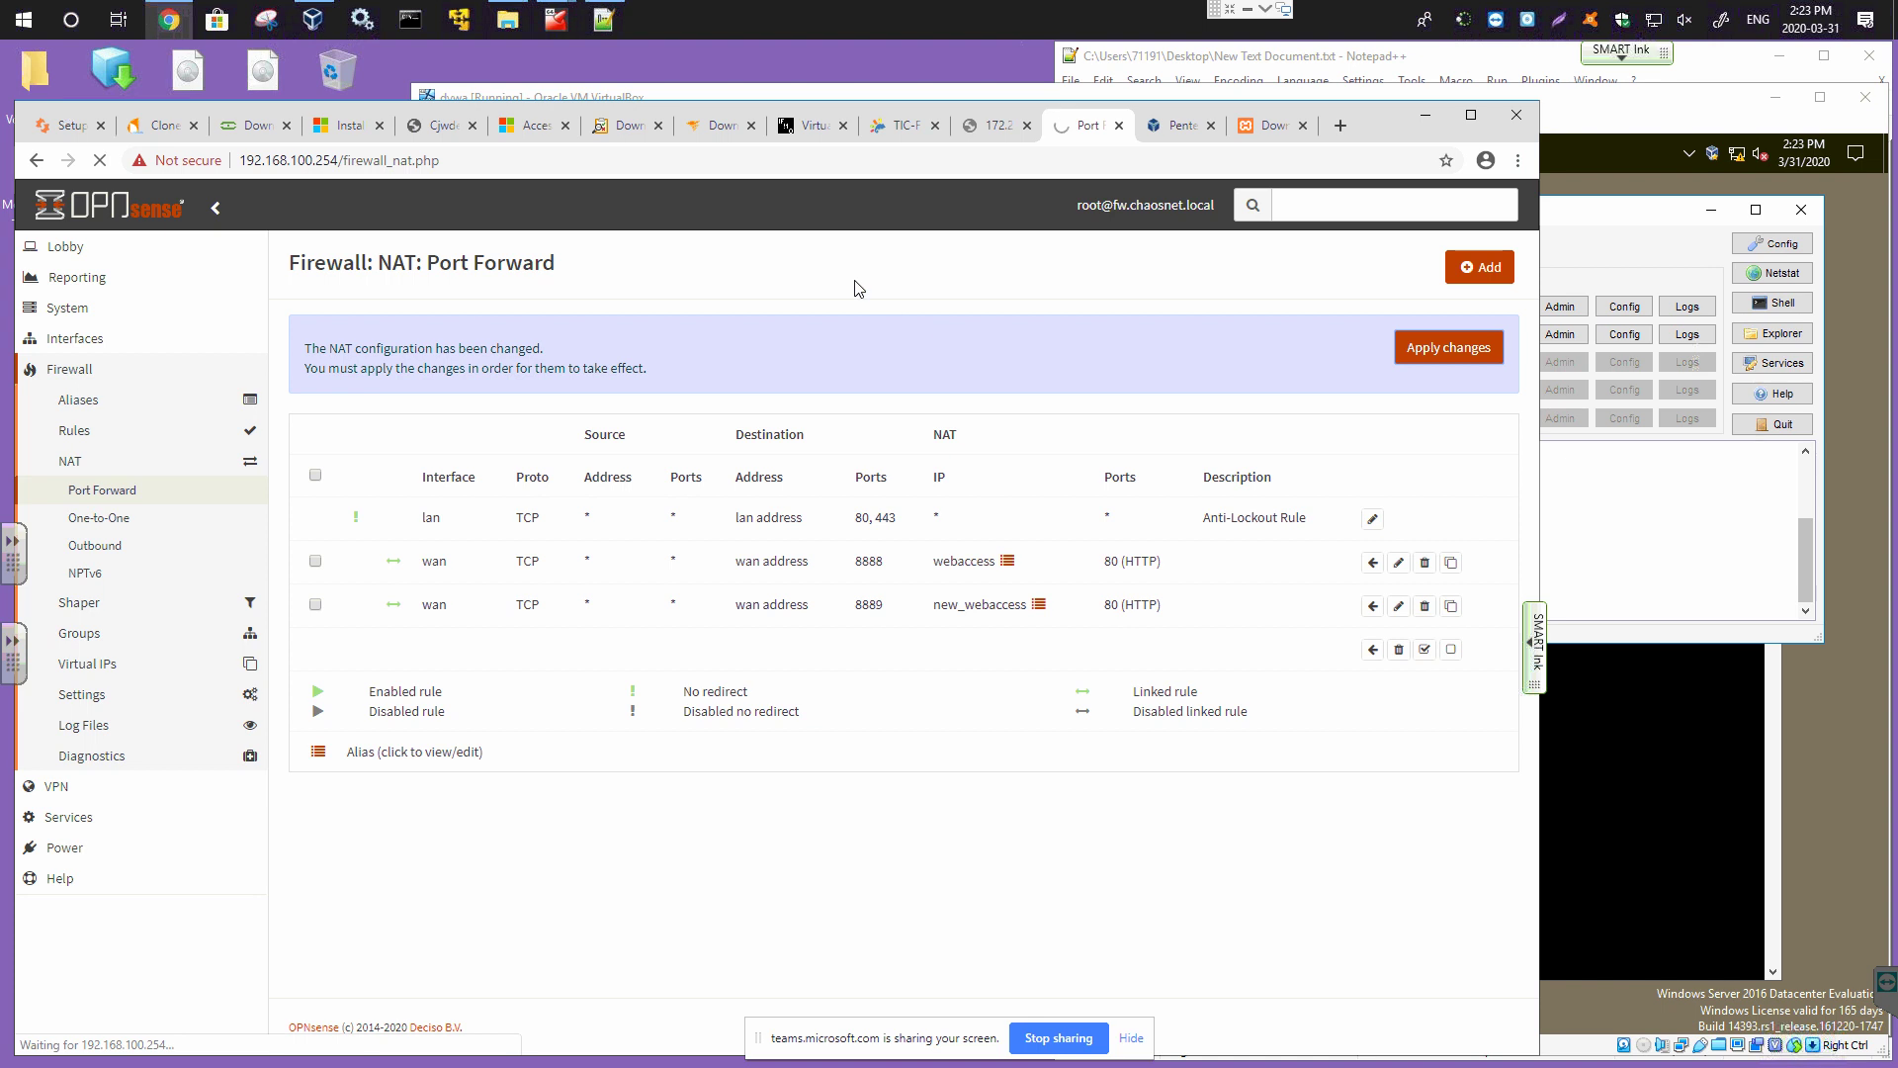
Load 172.26.38.10:8889 in the test page's tab to check web access through the new port forward.
click(989, 125)
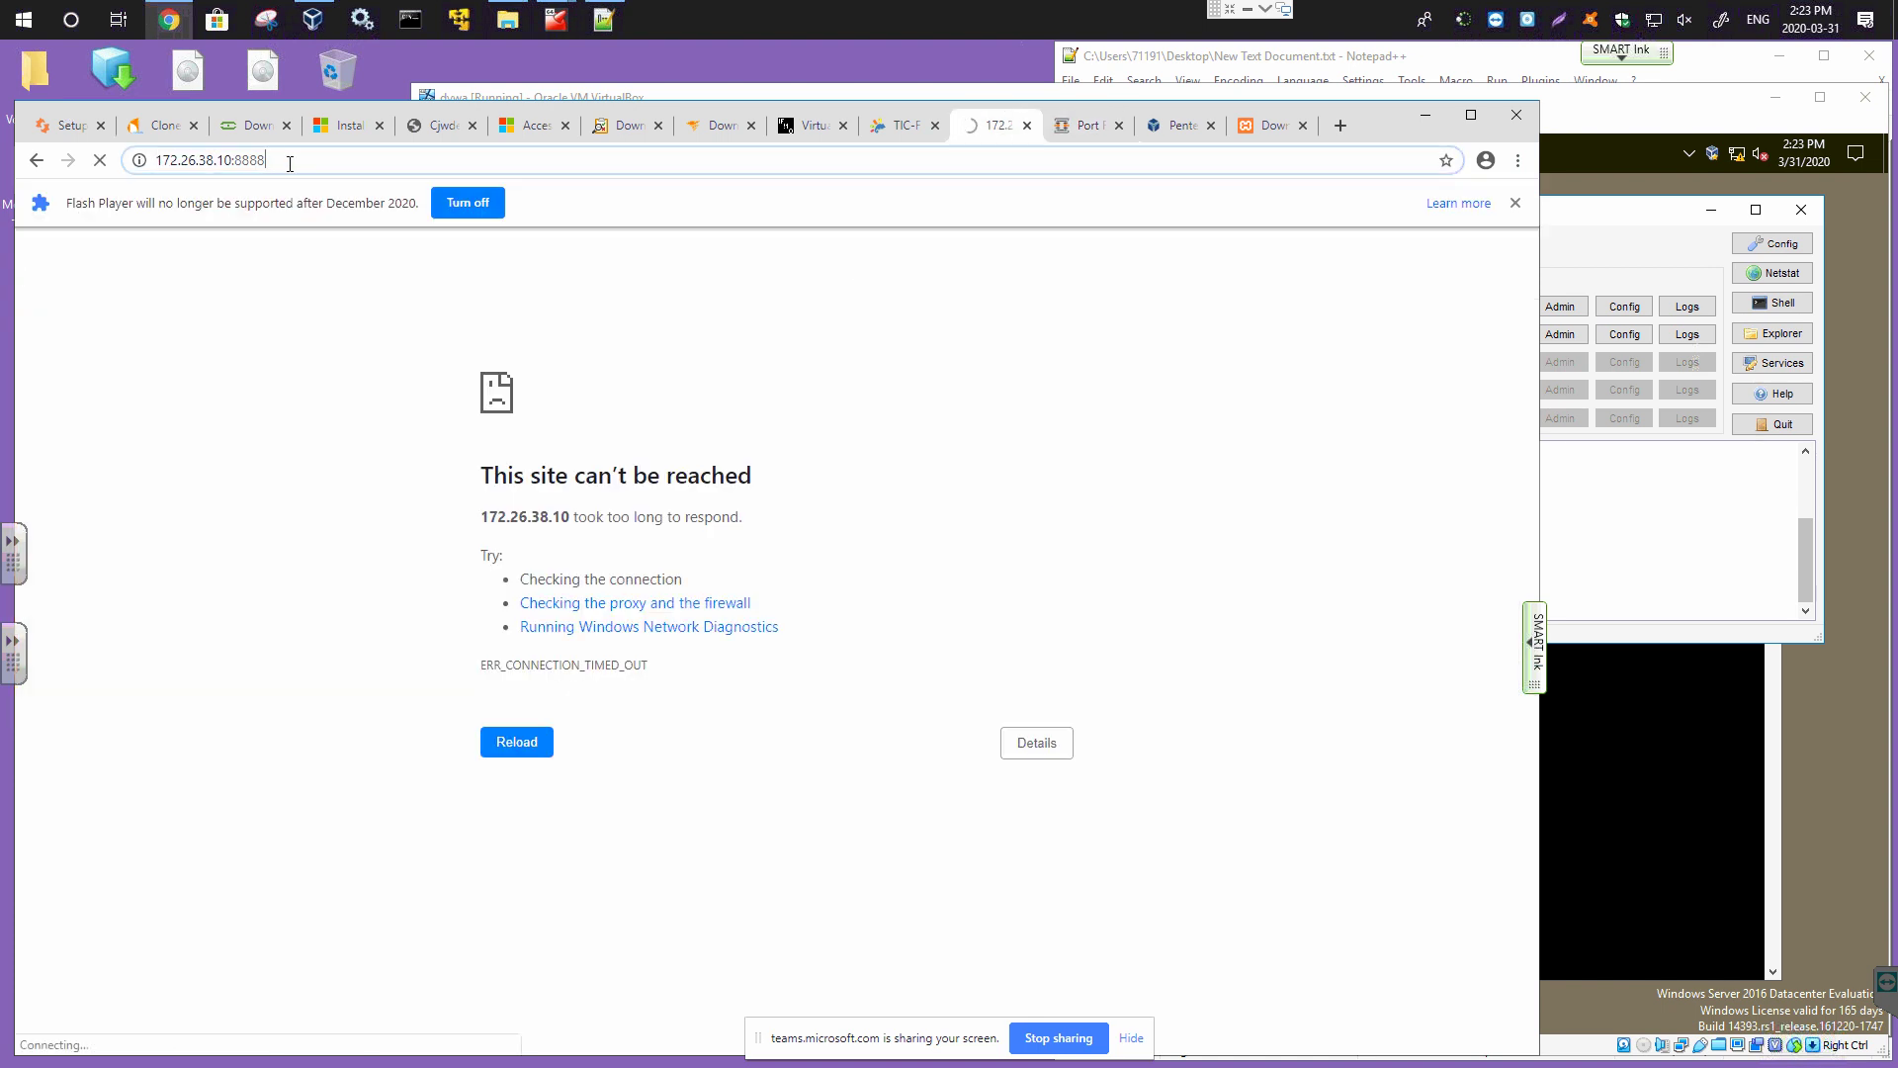
click(288, 160)
key(BackSpace)
text(9)
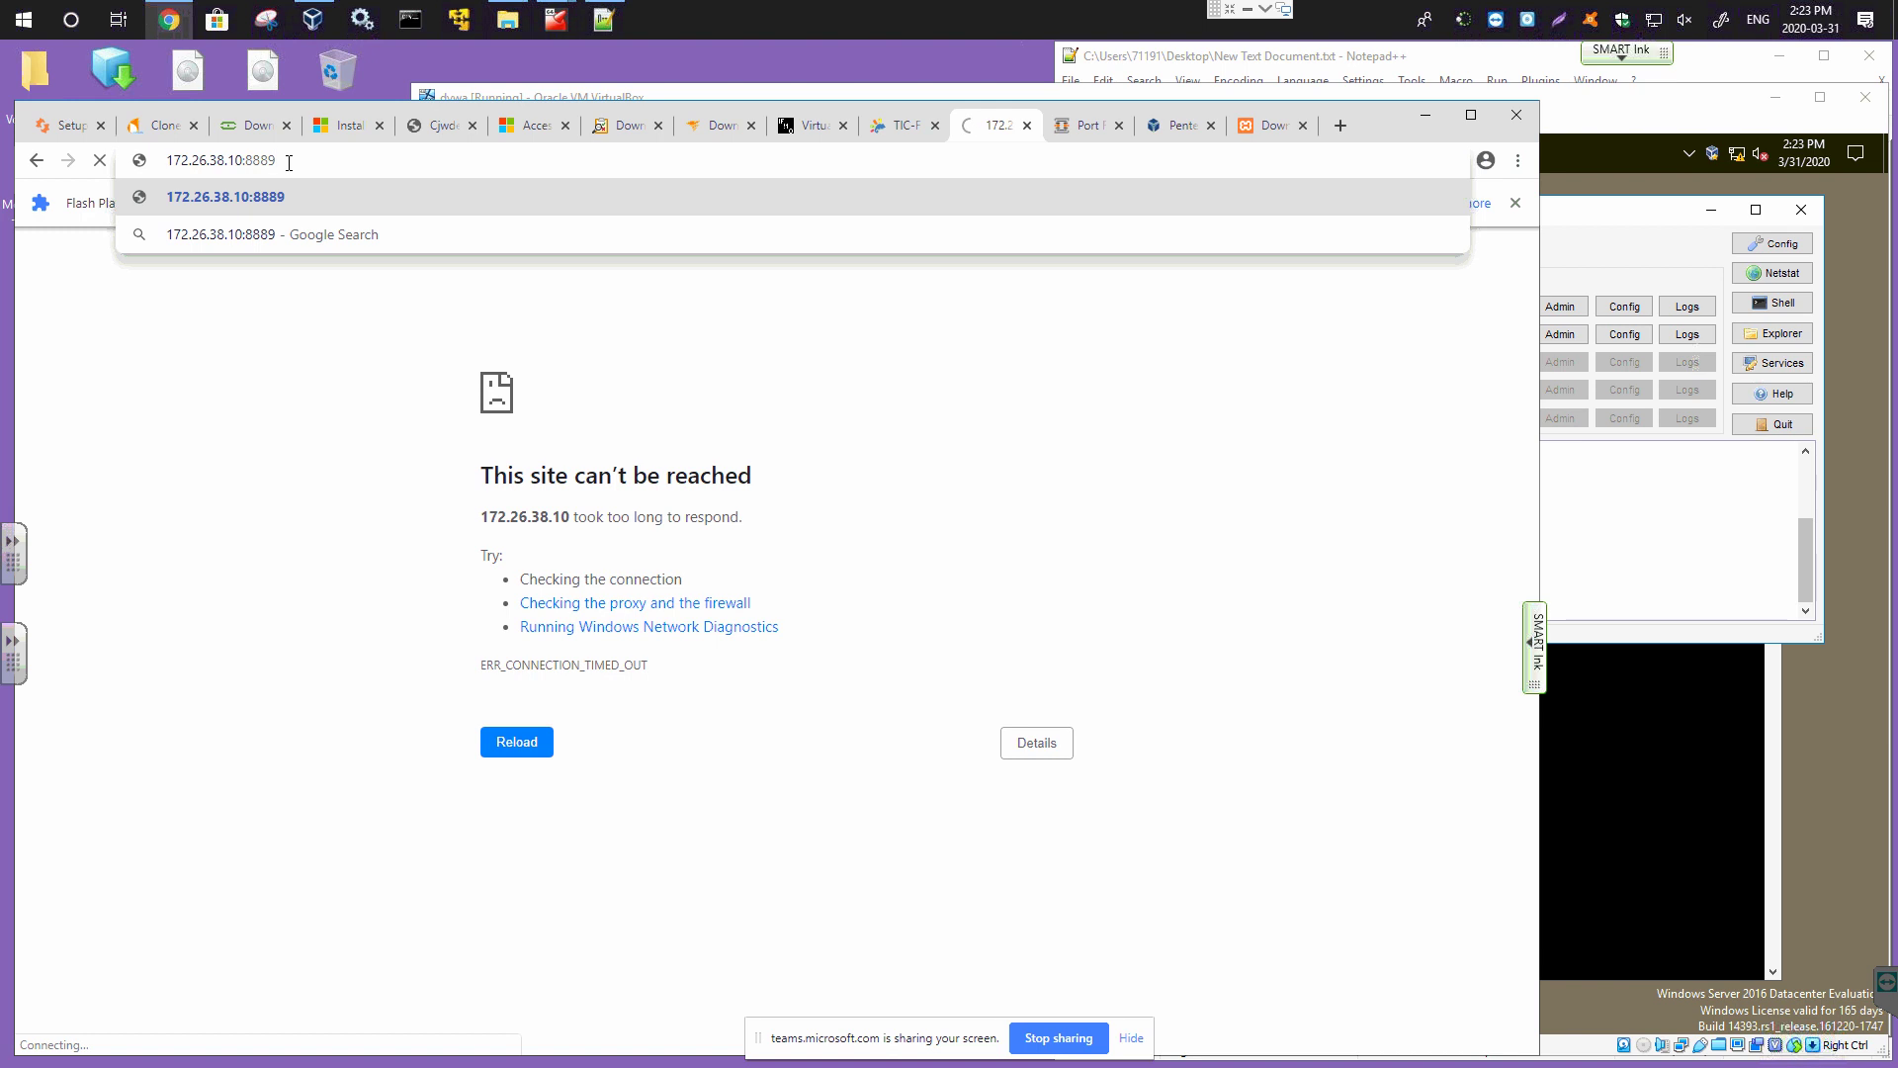
key(Return)
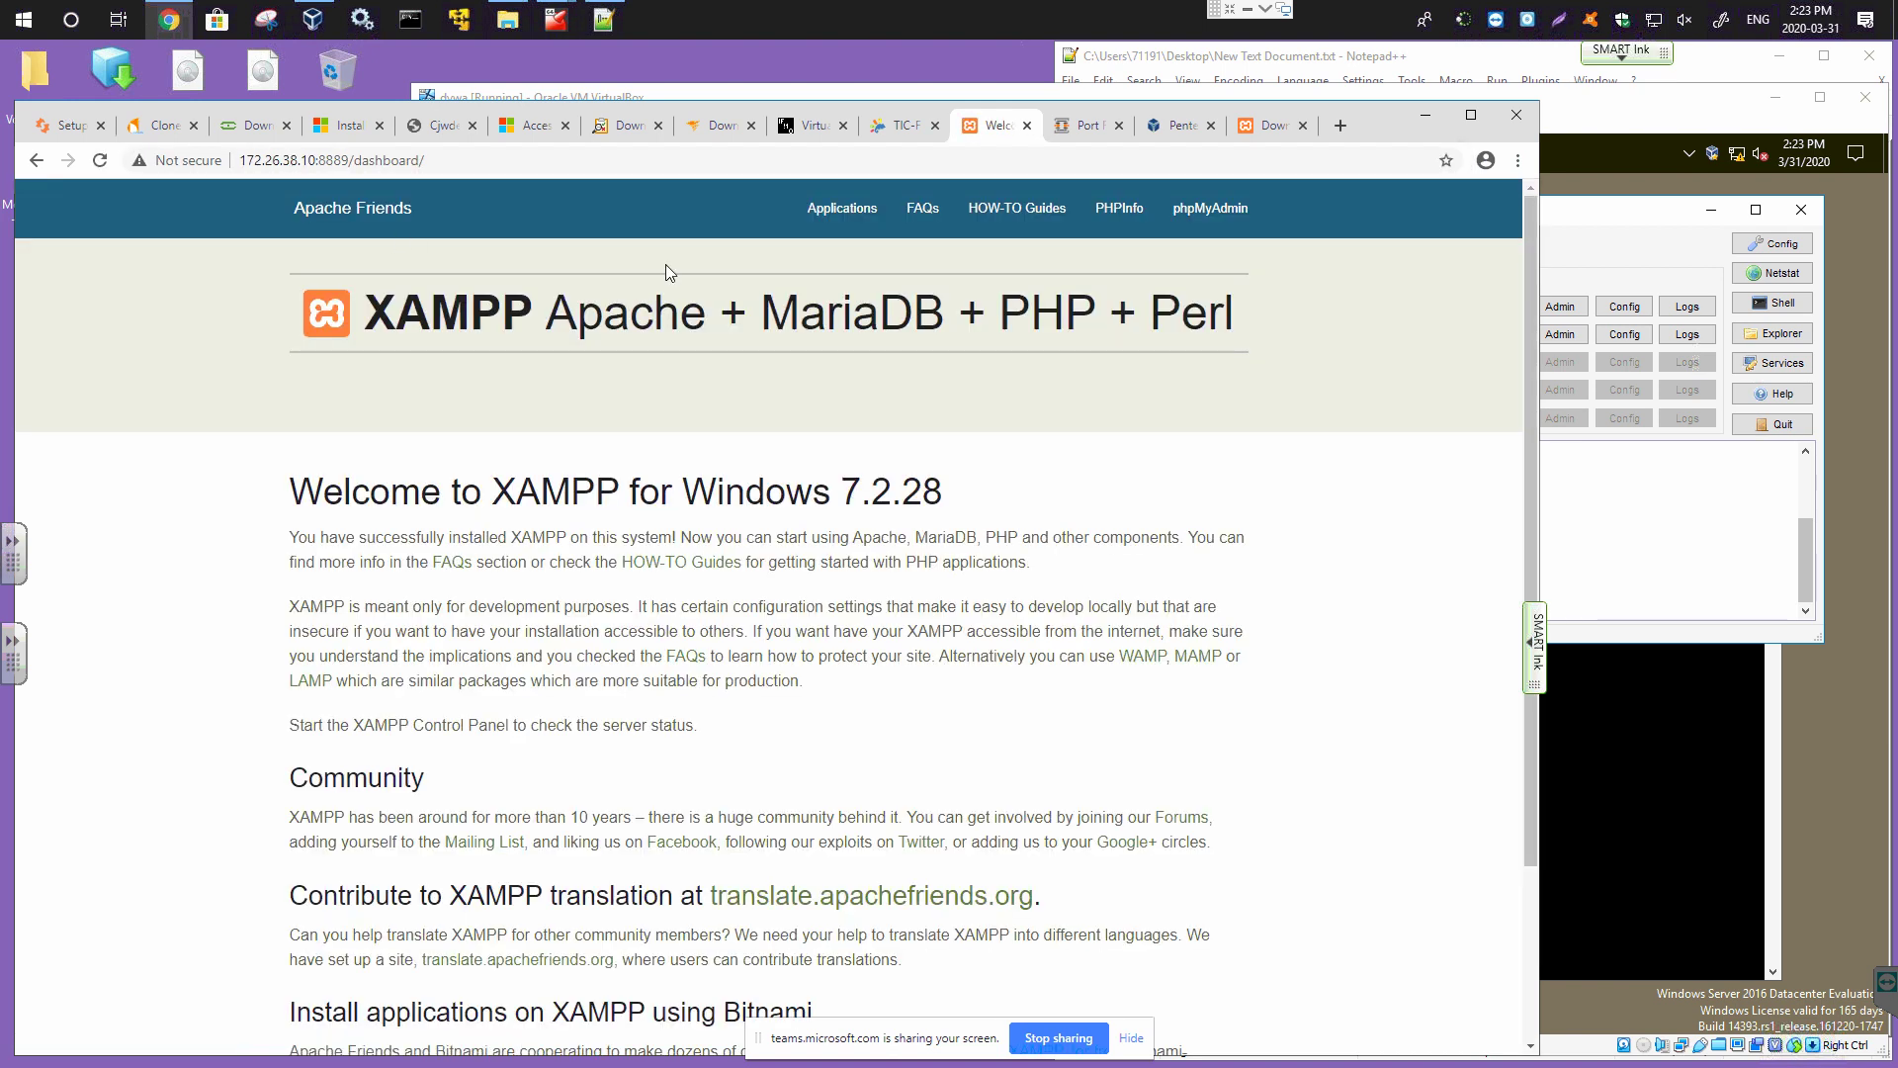
Close the XAMPP download page and minimize the browser to return to the dvwa virtual machine.
click(1275, 126)
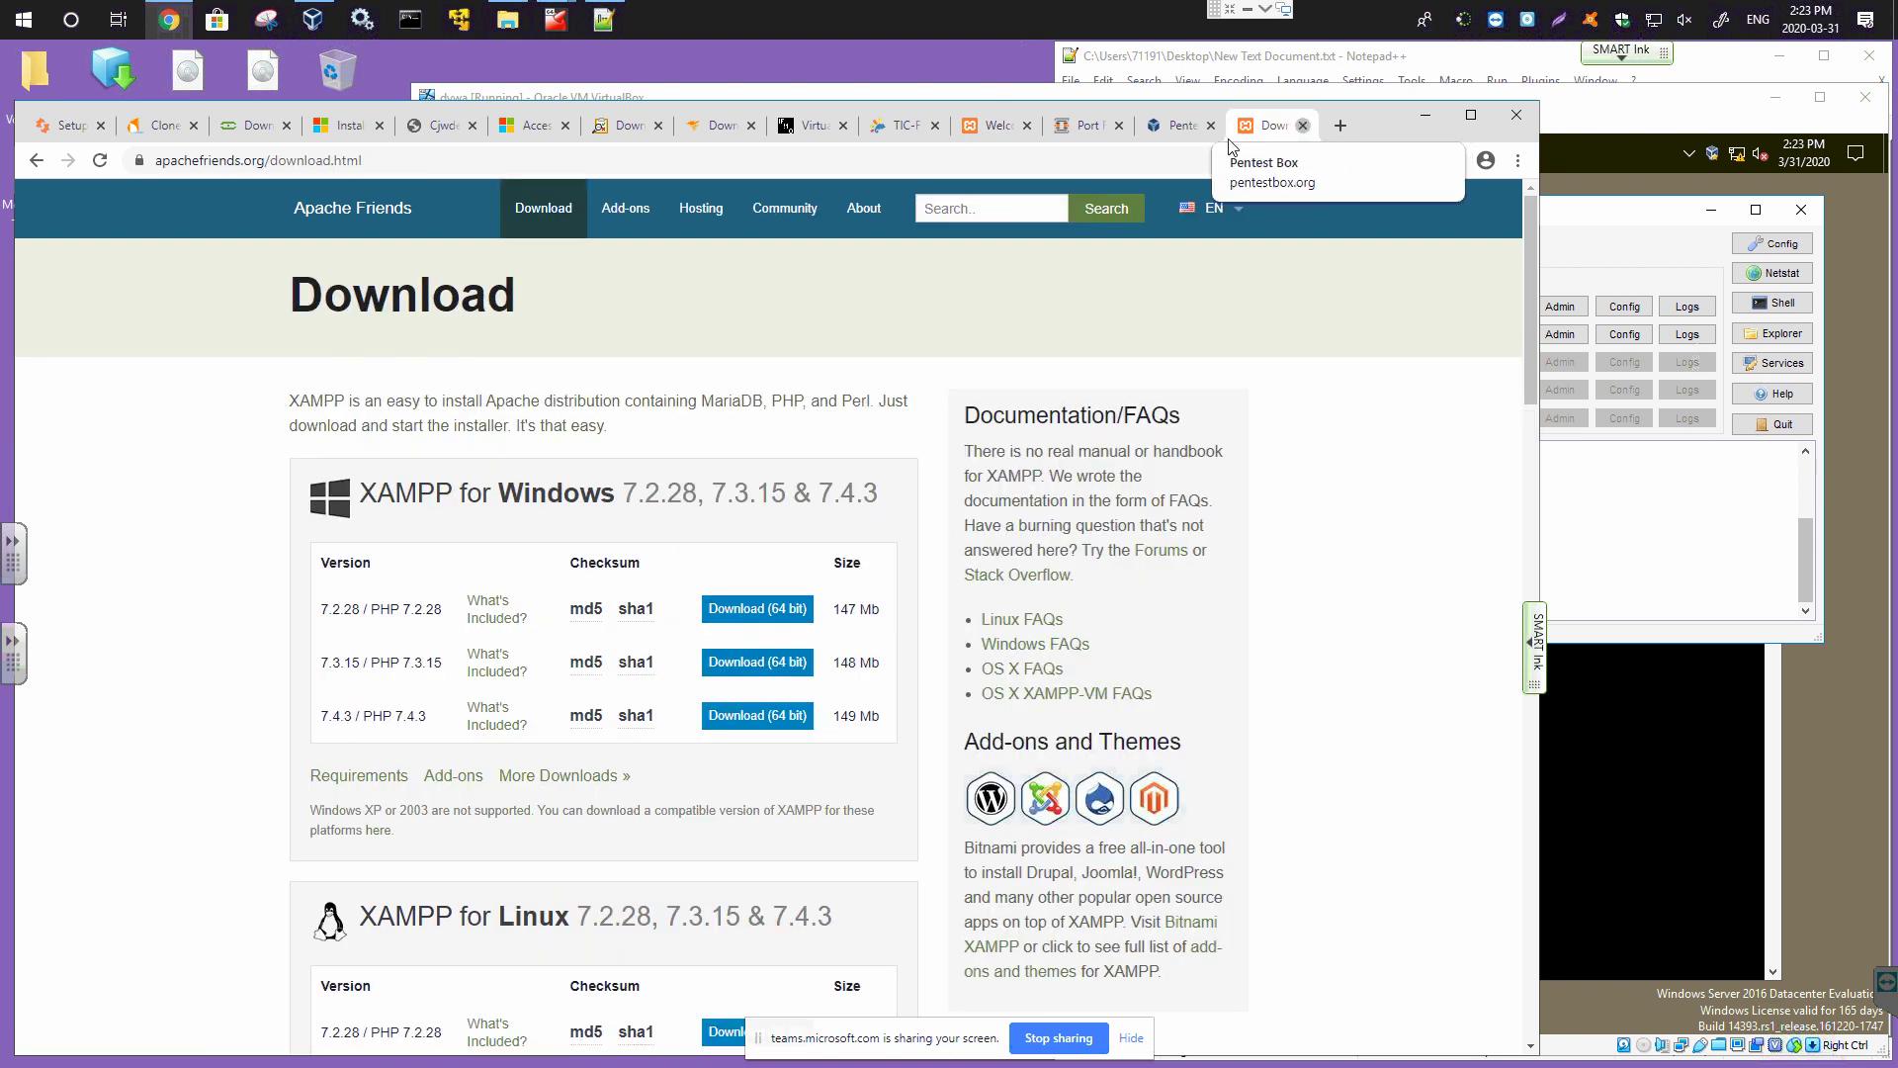
click(1301, 125)
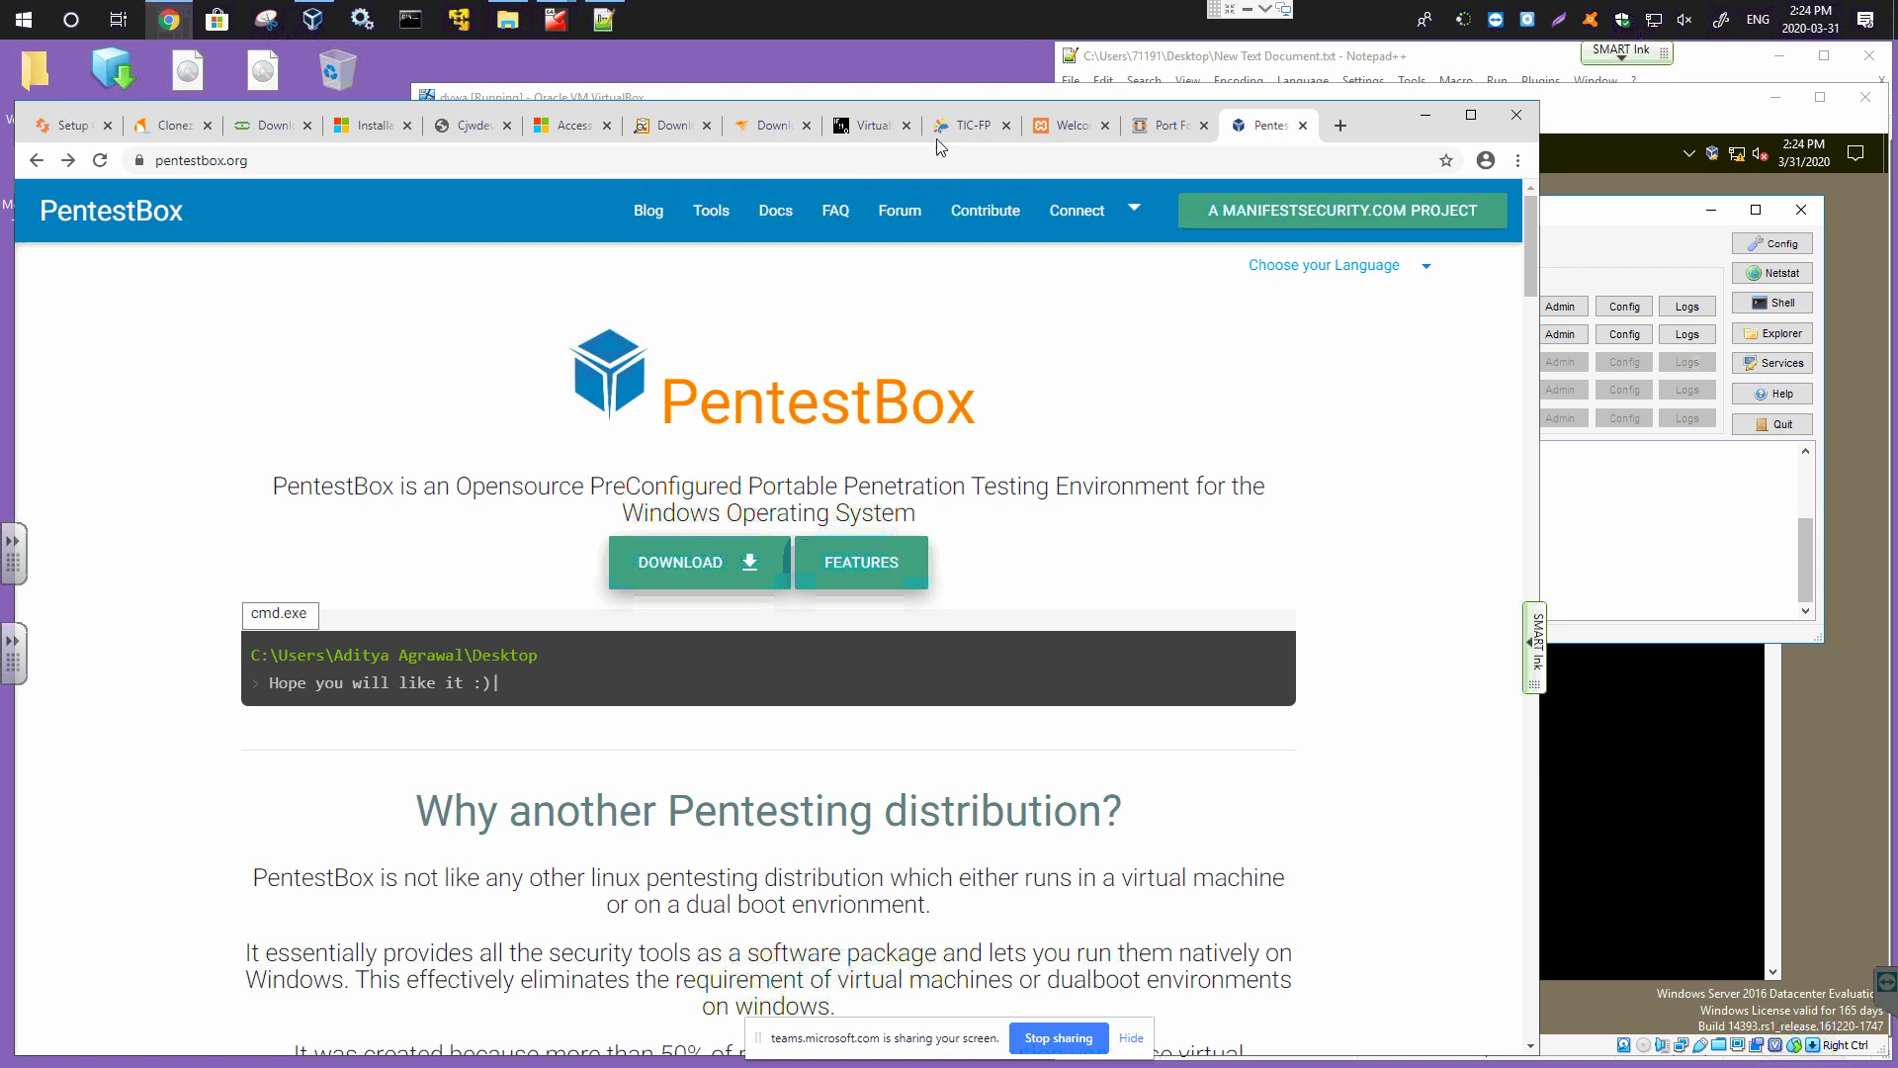
click(1064, 127)
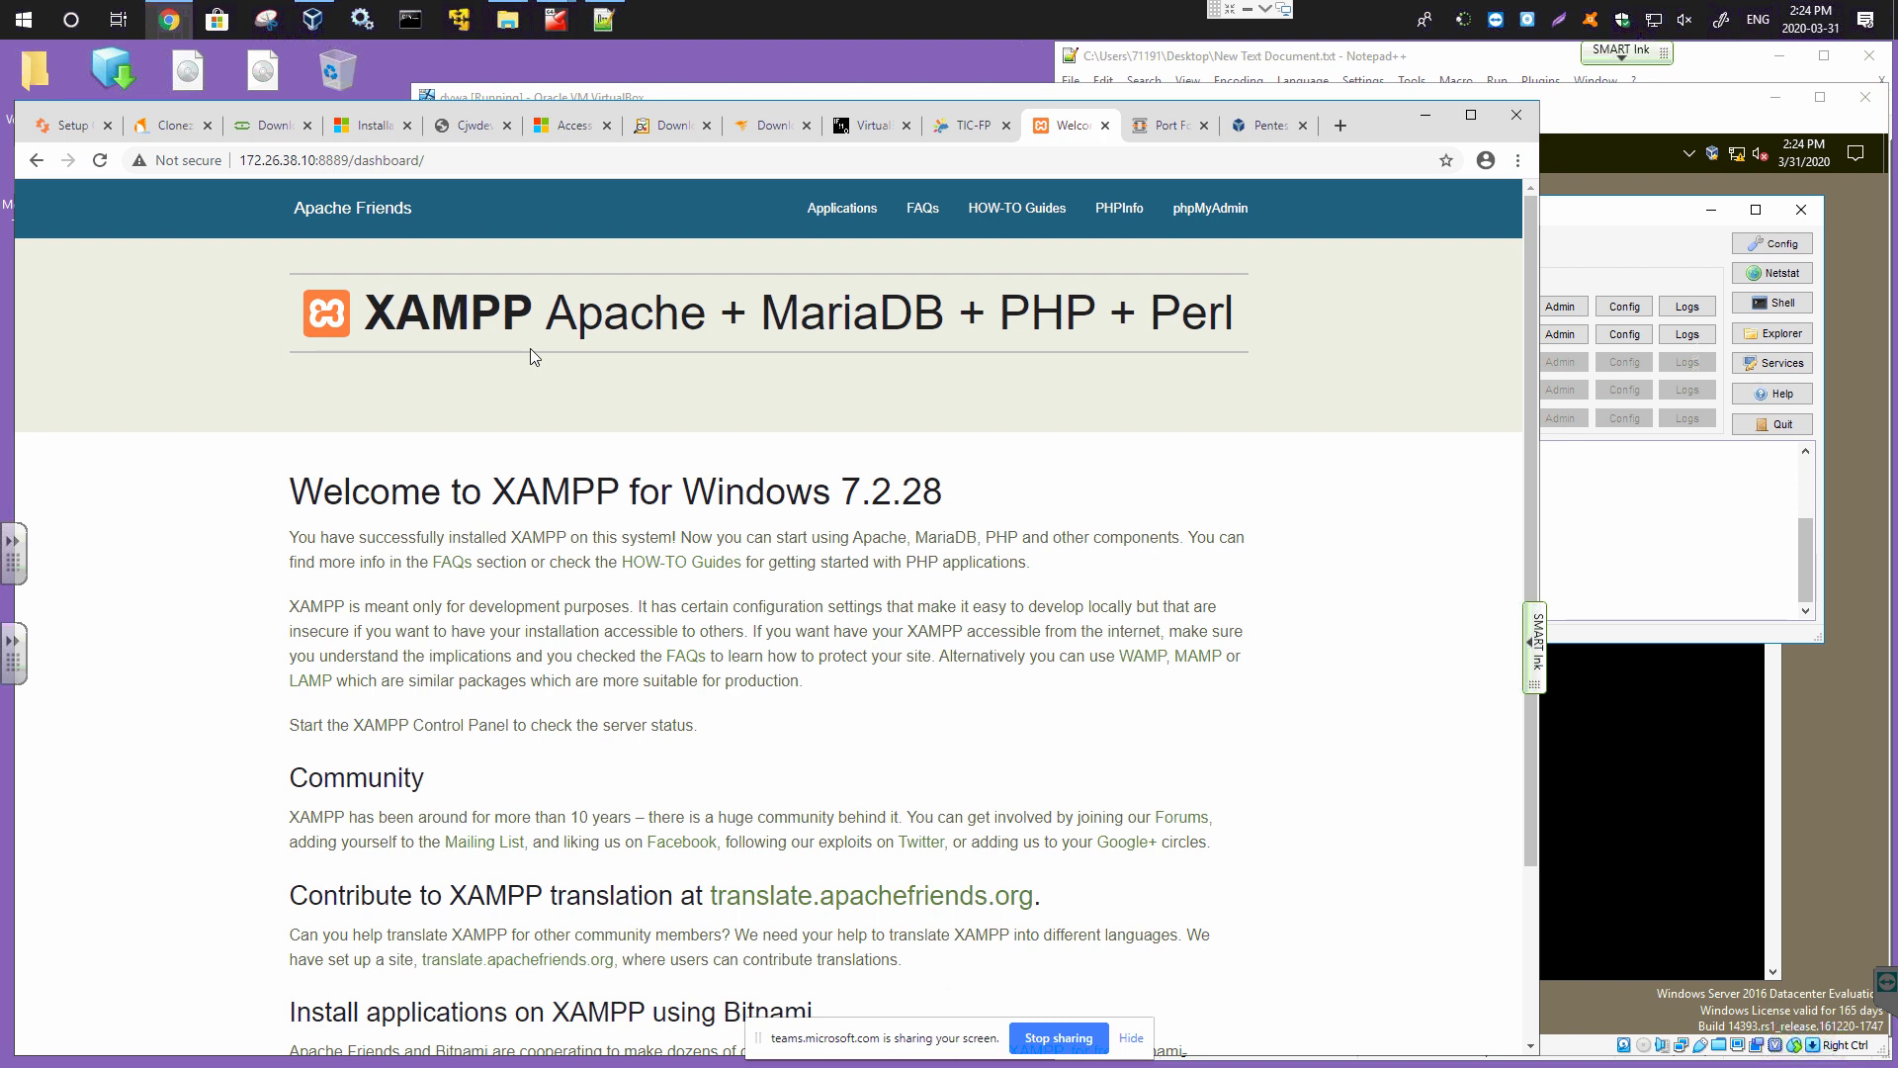
click(1425, 117)
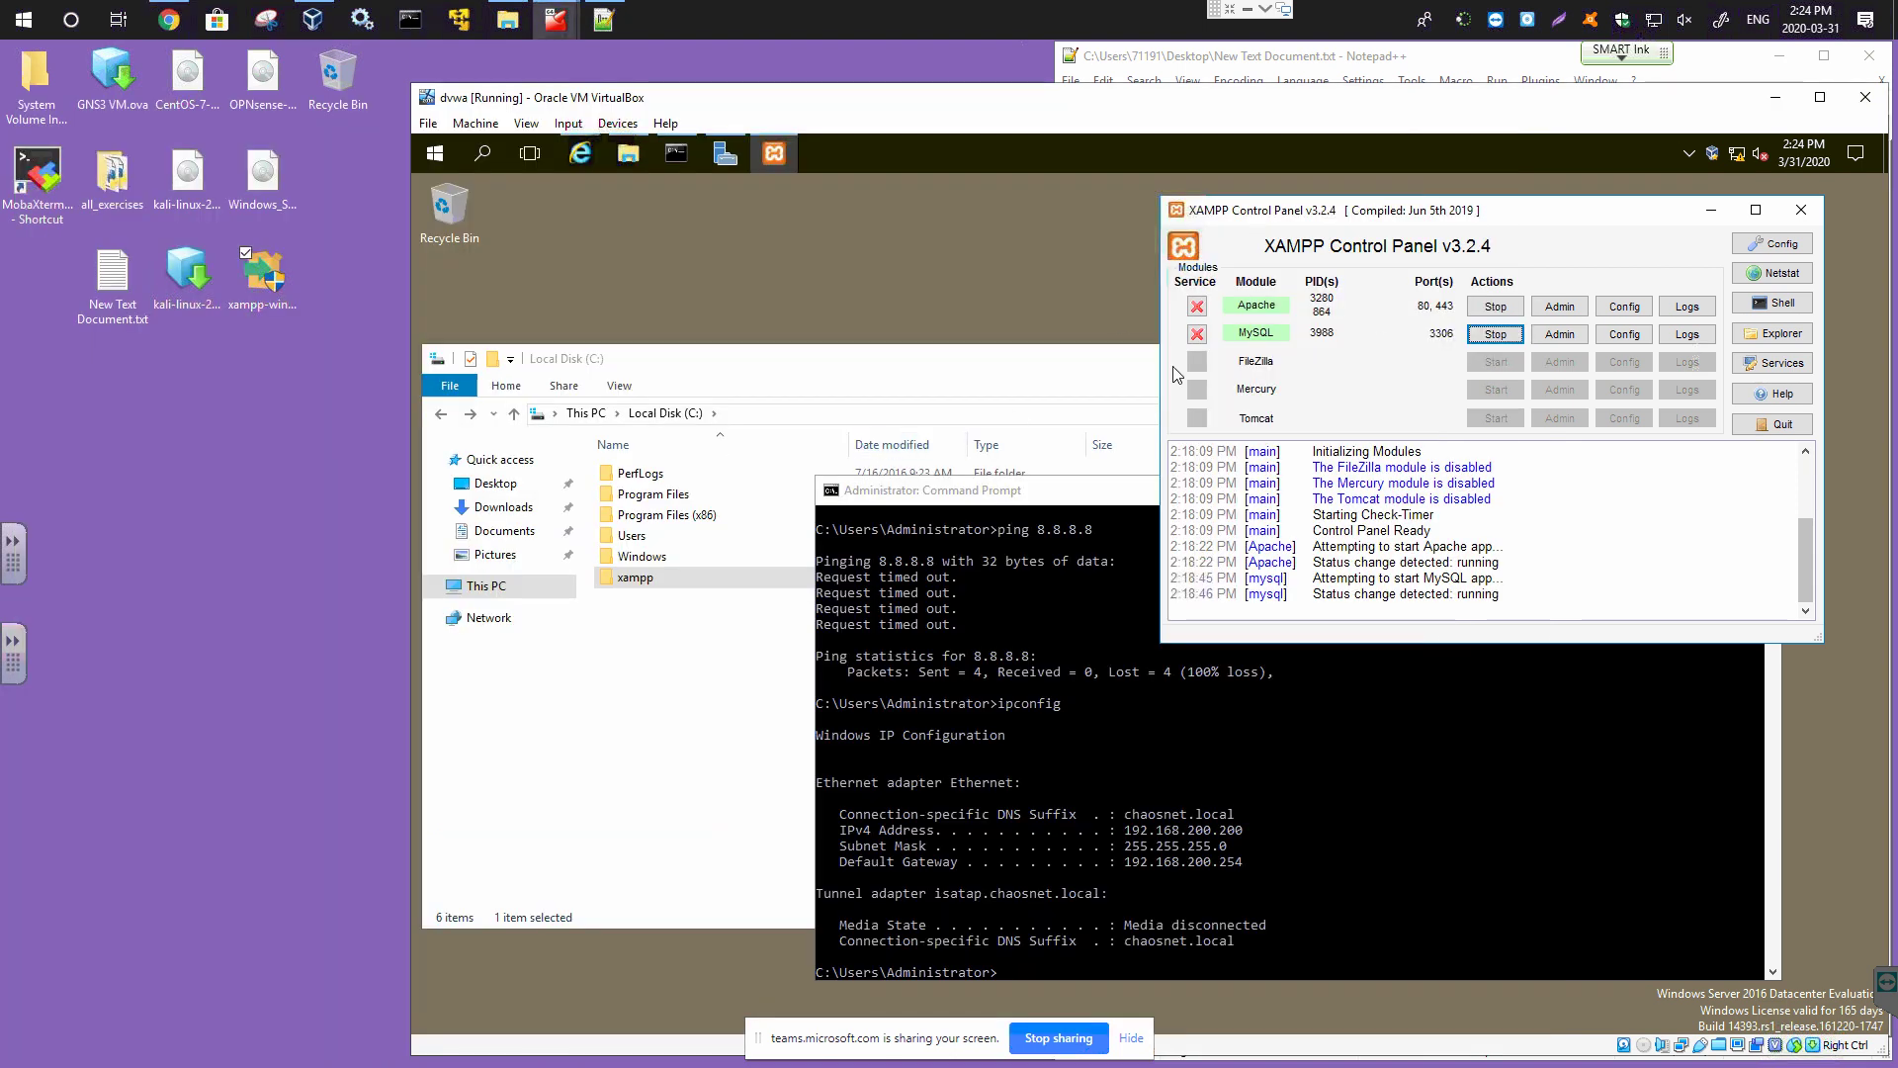